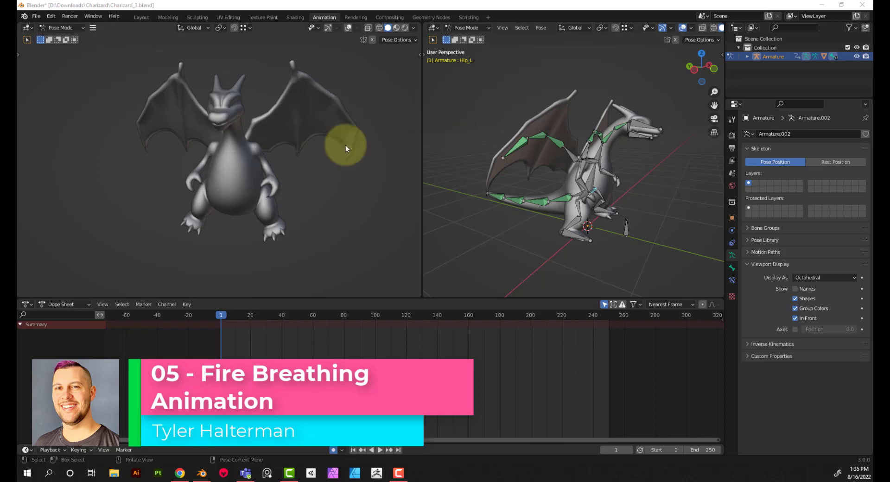
# Set the animation's frame range to start at 250 and end at 650
pyautogui.moveTo(634, 124); pyautogui.dragTo(626, 179, button='middle')
pyautogui.scroll(5, 579, 199)
pyautogui.scroll(-4, 627, 180)
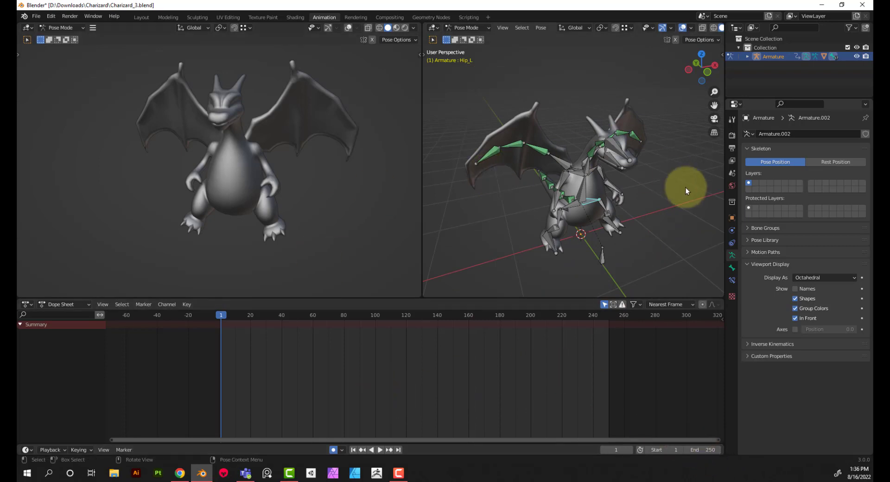
pyautogui.moveTo(644, 197); pyautogui.dragTo(653, 179, button='middle')
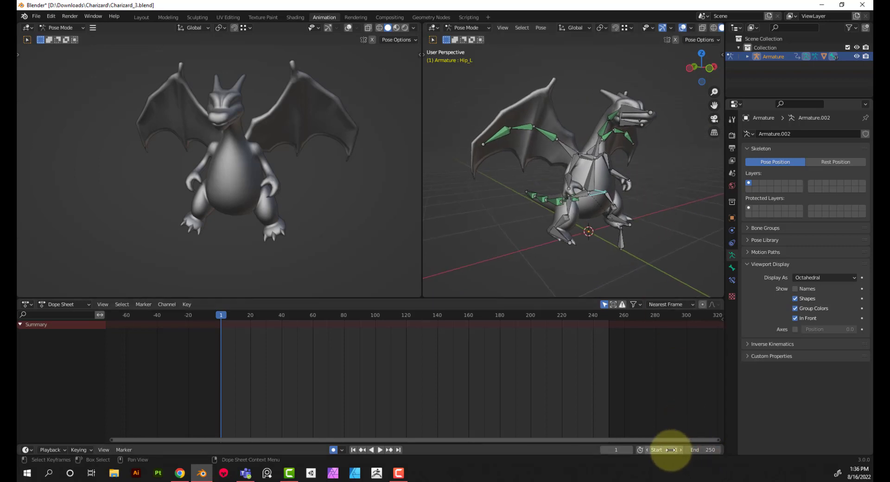
pyautogui.click(709, 450)
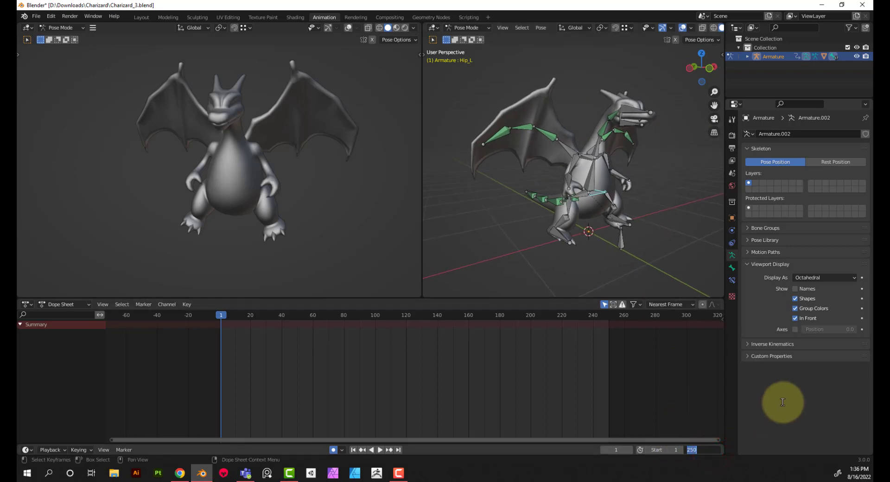
pyautogui.write('650')
pyautogui.press('Return')
pyautogui.click(671, 449)
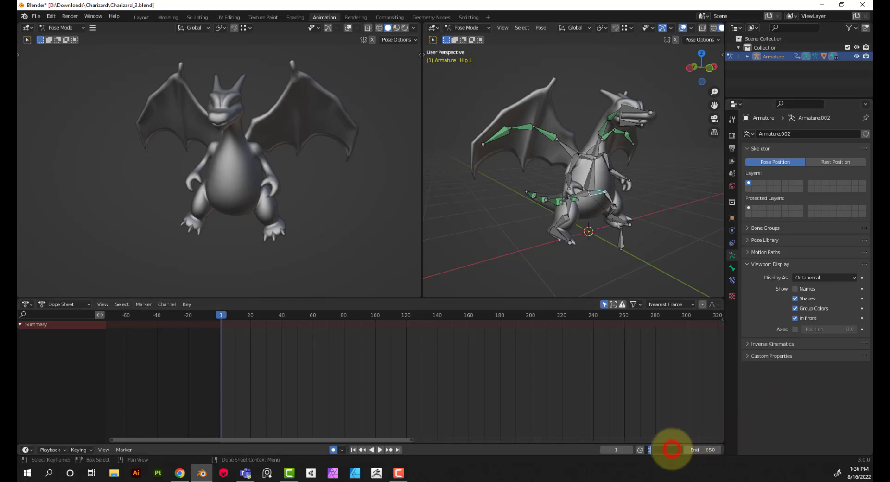
pyautogui.write('250')
pyautogui.press('Return')
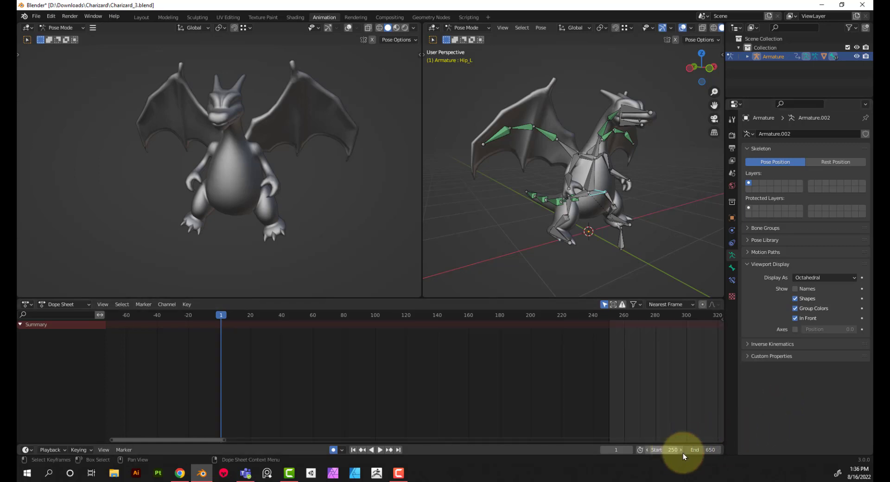
# Set the current frame to 250 and shift the Dope Sheet to show frames 250 to 650
pyautogui.click(614, 450)
pyautogui.write('25')
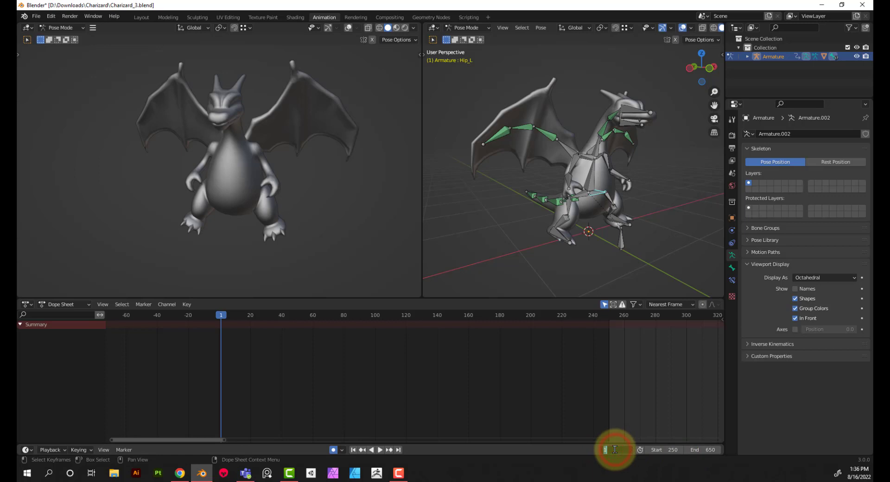
pyautogui.write('0')
pyautogui.press('Return')
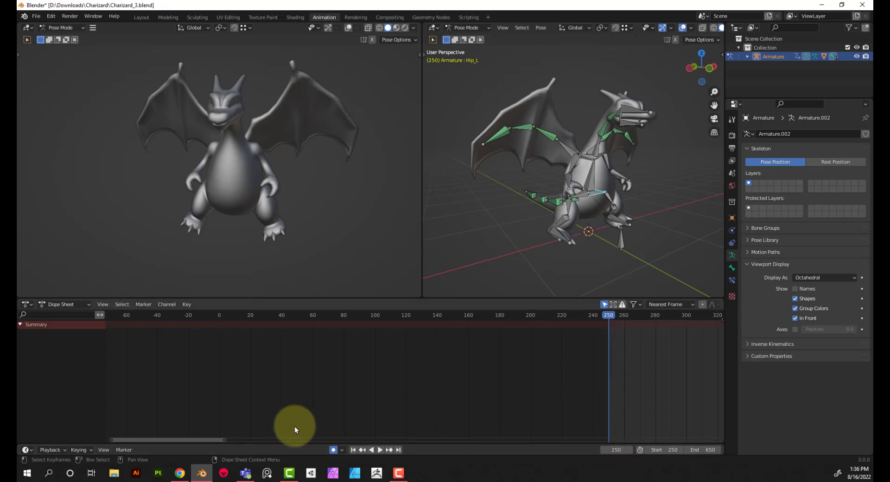
pyautogui.moveTo(197, 440); pyautogui.dragTo(457, 473)
pyautogui.moveTo(678, 440); pyautogui.dragTo(731, 444)
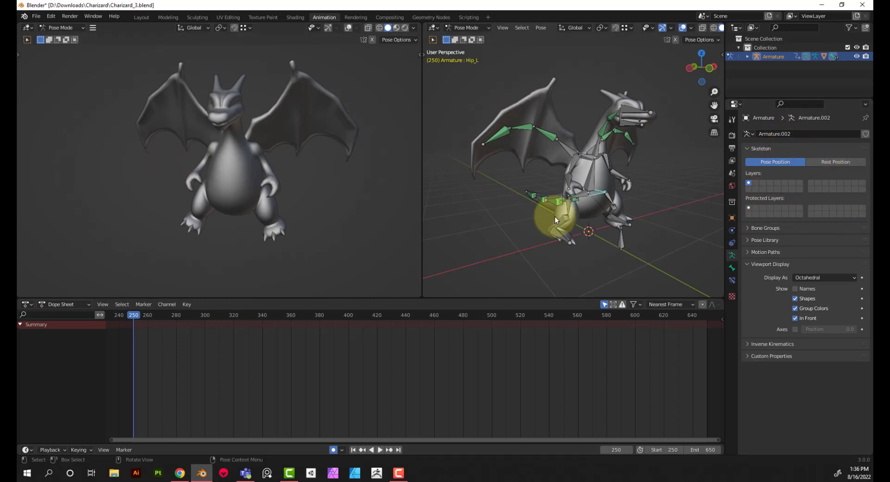
# Insert a Rotation keyframe for the Neck_1 bone at the base of the neck at frame 250
pyautogui.click(657, 149)
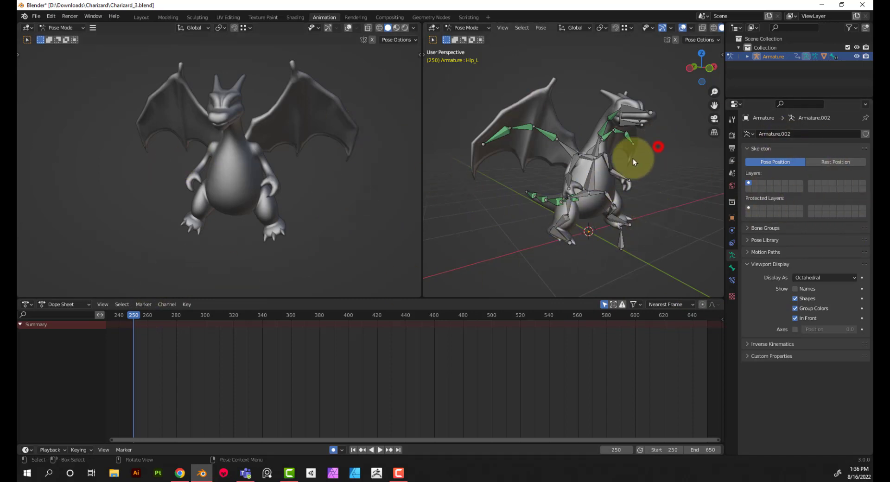
pyautogui.click(594, 151)
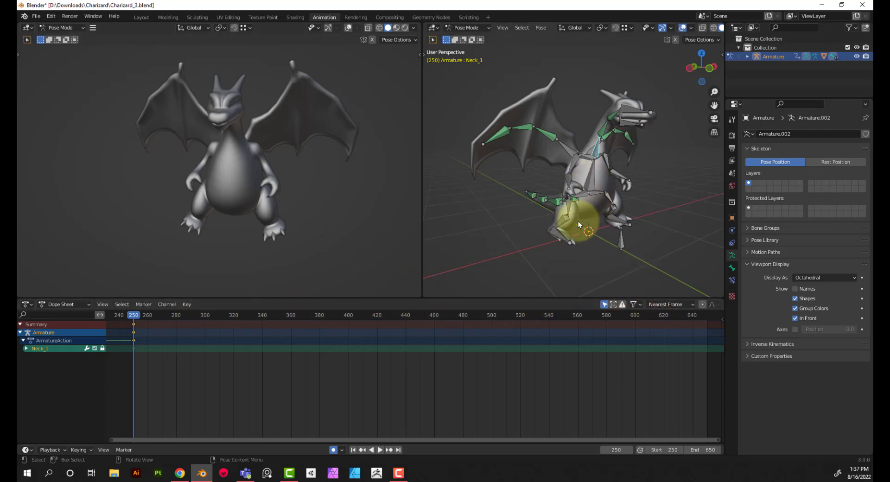
pyautogui.press('i')
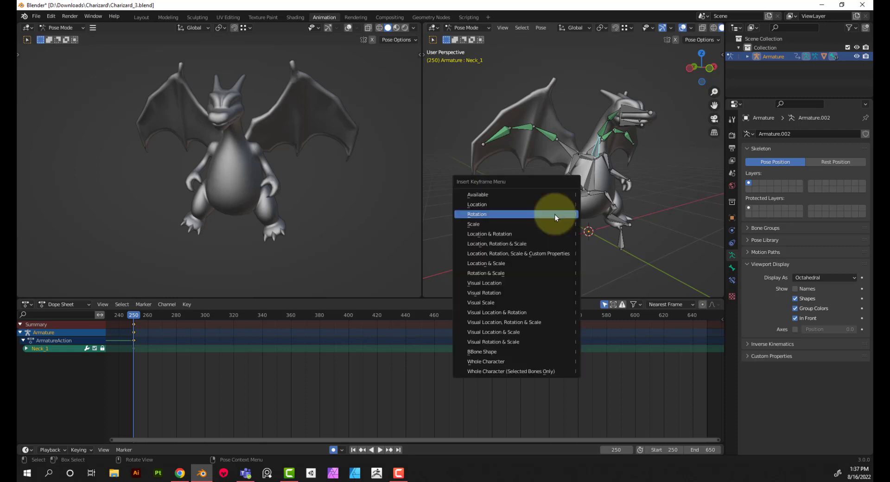
pyautogui.click(555, 214)
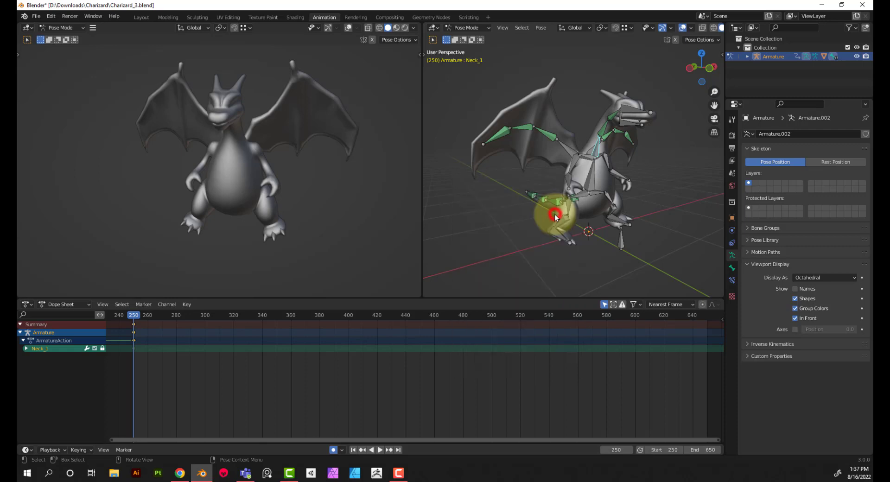
# Try to insert a Rotation keyframe for the Neck_1 bone at frame 650
pyautogui.click(705, 314)
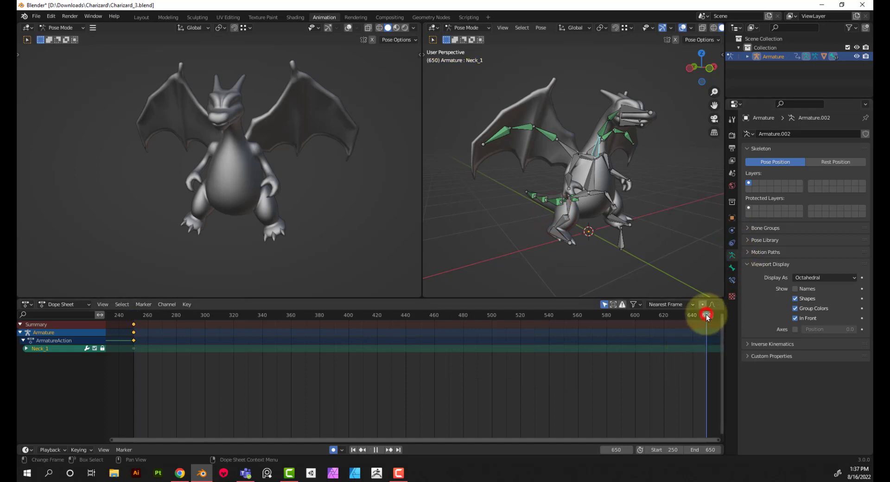
pyautogui.press('i')
pyautogui.click(641, 213)
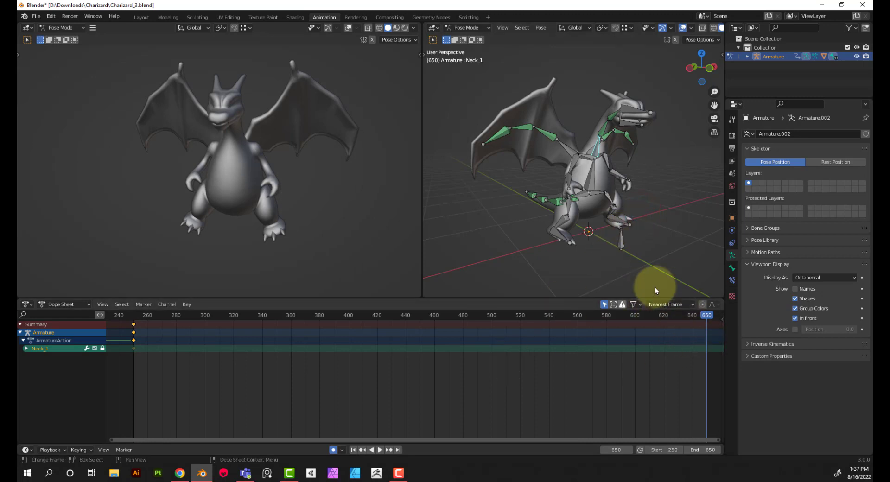
pyautogui.press('i')
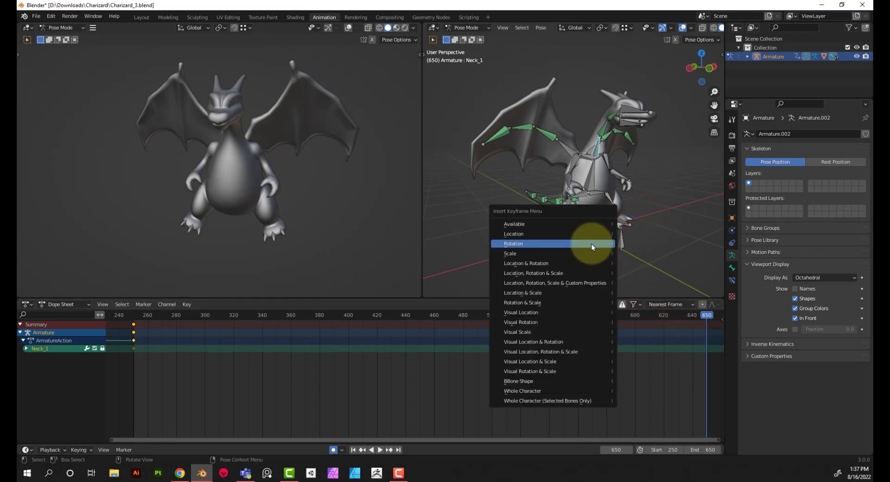
pyautogui.click(591, 243)
# Reselect the Neck_1 bone and try to insert keyframes on all its channels at frame 650
pyautogui.click(593, 155)
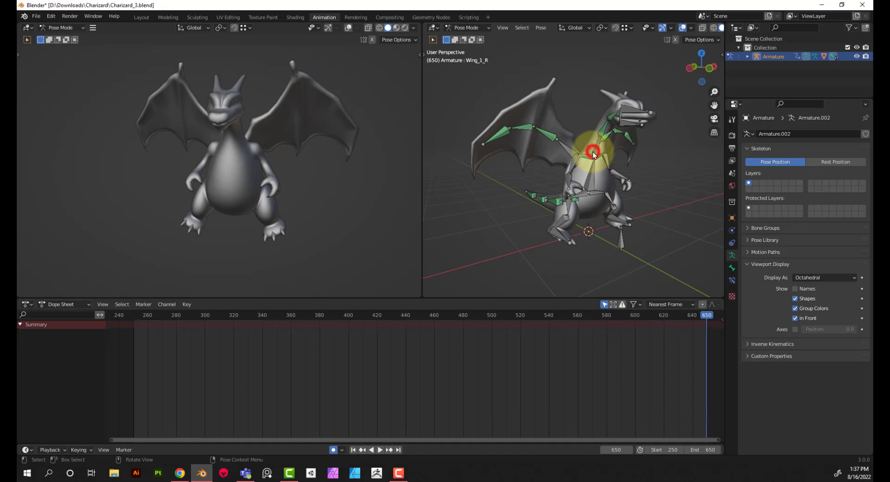
pyautogui.click(707, 317)
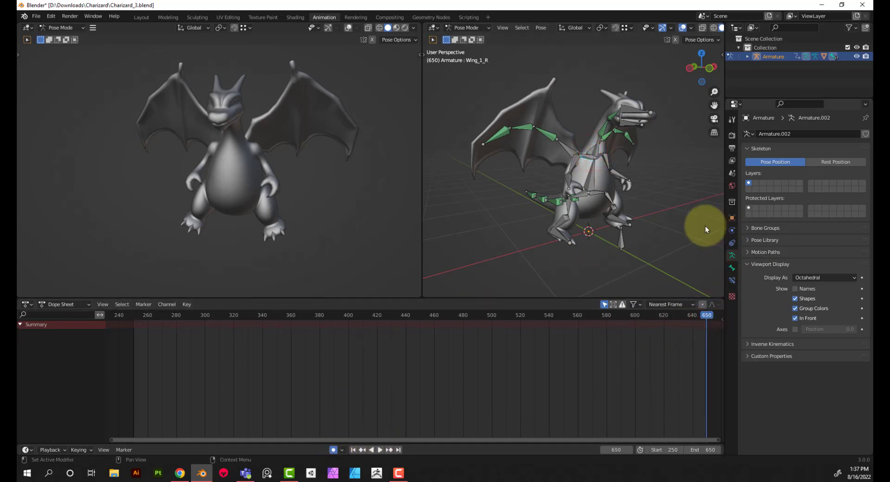
pyautogui.click(597, 151)
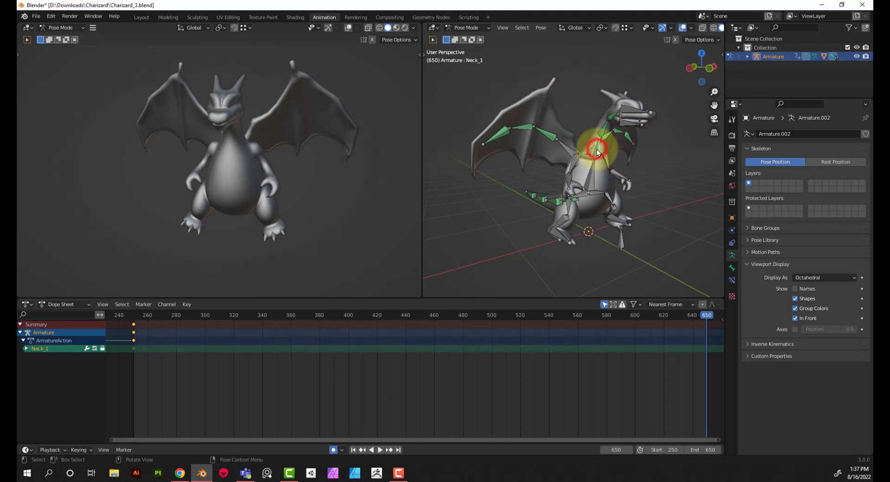
pyautogui.rightClick(627, 343)
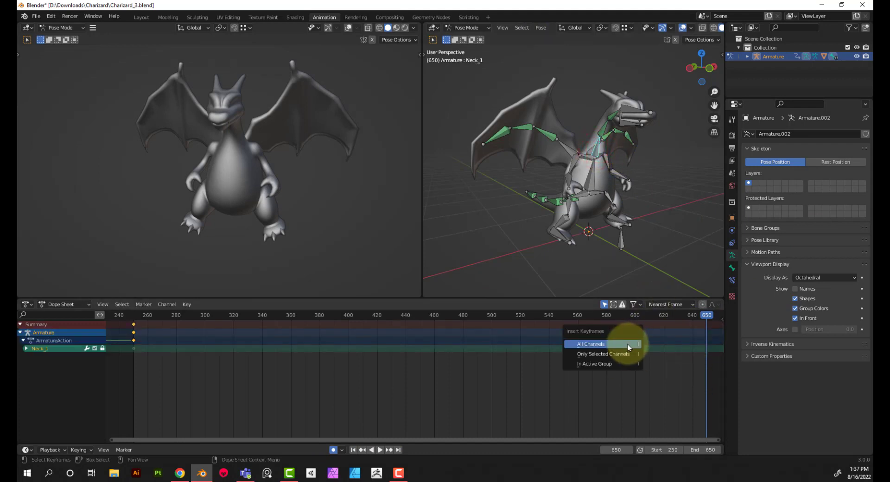
pyautogui.click(628, 344)
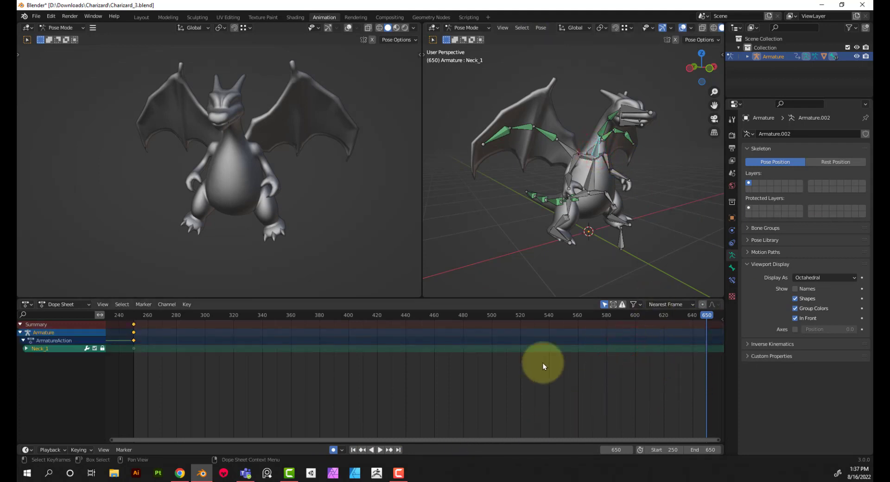
# Try to copy the Neck_1 keyframe from frame 250 for use at frame 650
pyautogui.moveTo(599, 174); pyautogui.dragTo(584, 259, button='middle')
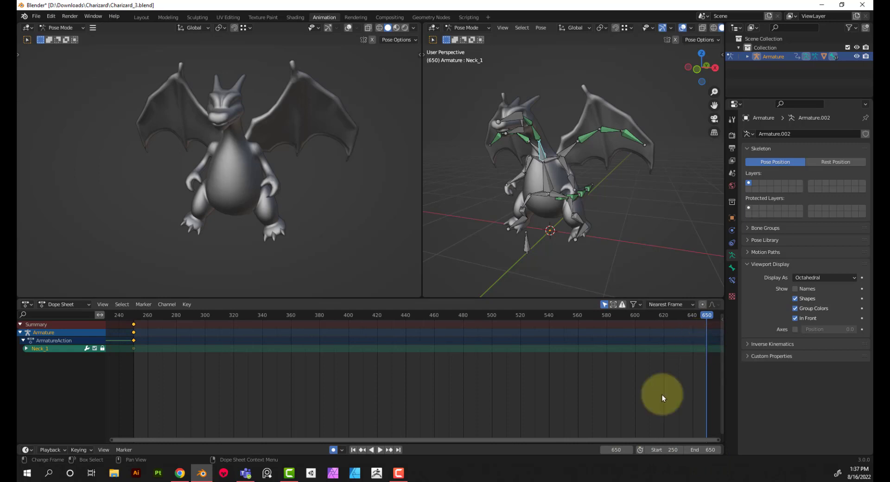
pyautogui.moveTo(632, 439); pyautogui.dragTo(657, 440)
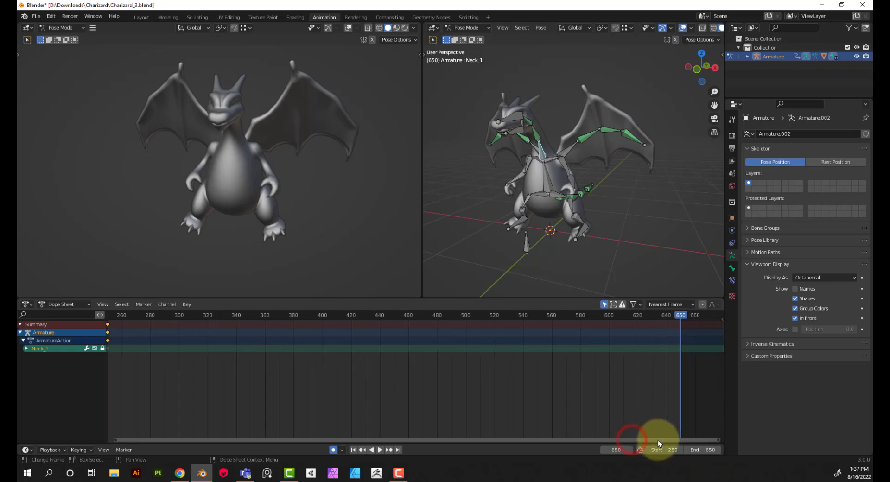
pyautogui.rightClick(686, 352)
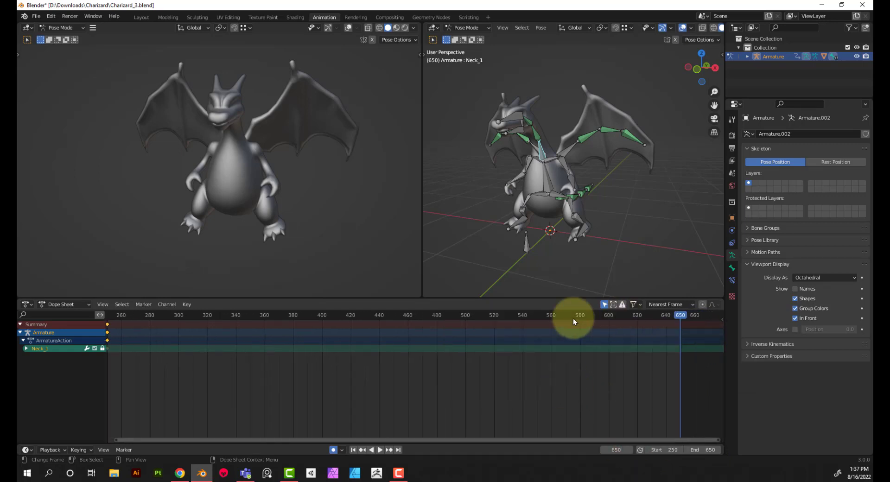
pyautogui.click(184, 305)
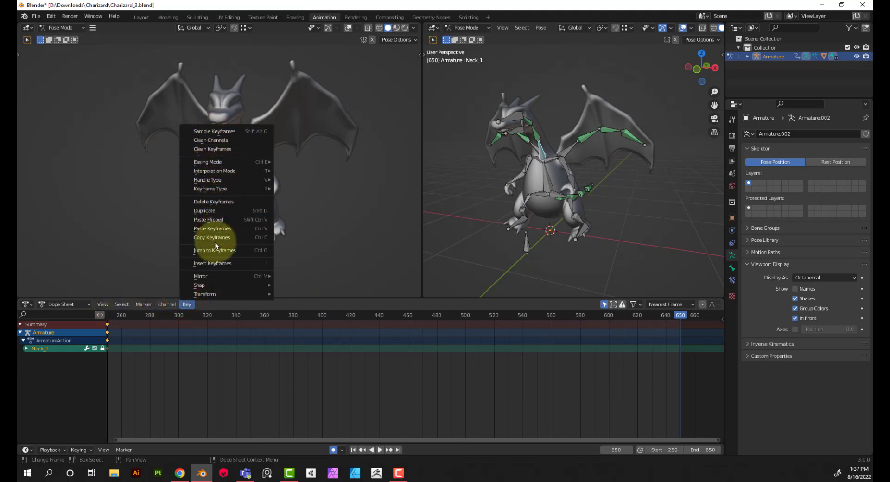
pyautogui.moveTo(132, 371); pyautogui.dragTo(99, 319)
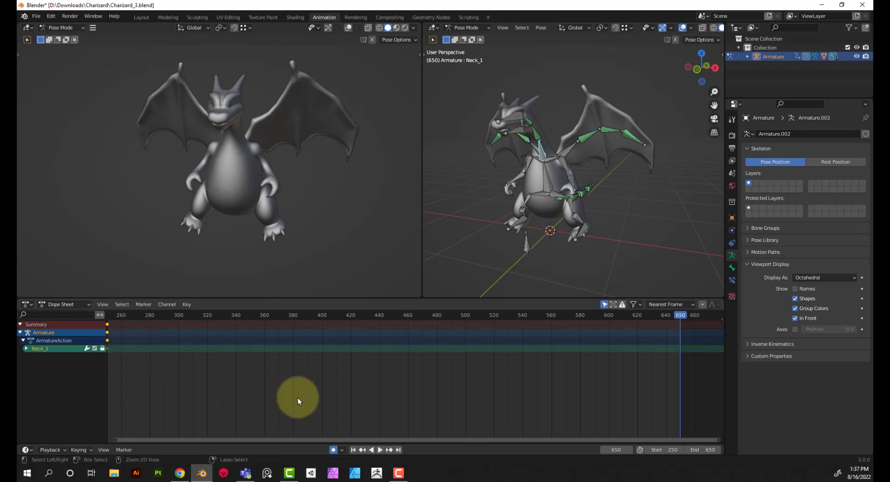
pyautogui.hotkey('ctrl', 'c')
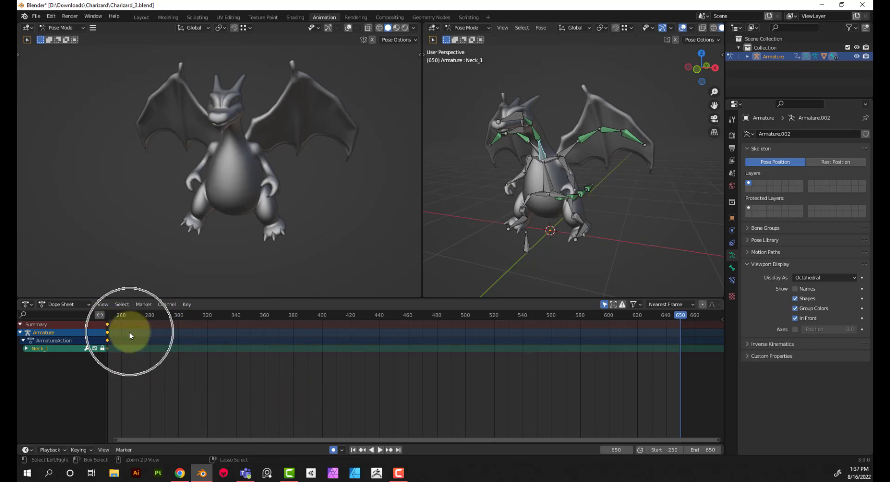
# Unlock the Neck_1 channel in the Dope Sheet and insert a Rotation keyframe on that bone at frame 250
pyautogui.click(103, 349)
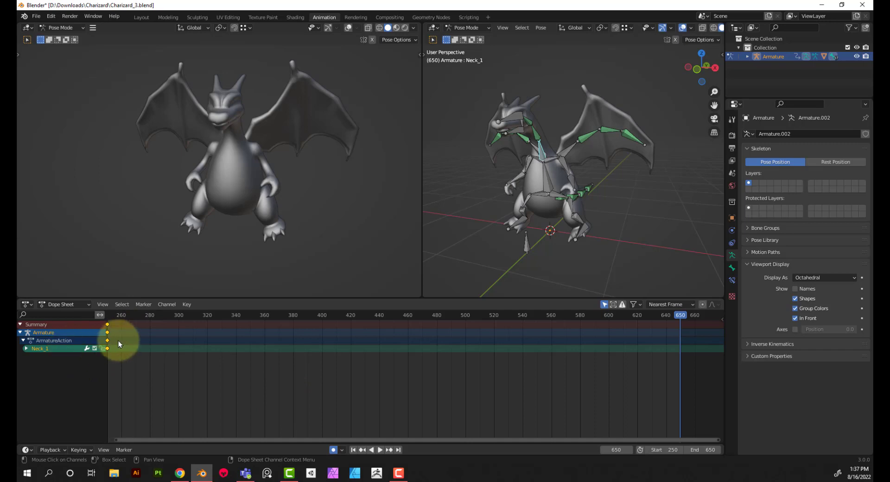
pyautogui.click(353, 450)
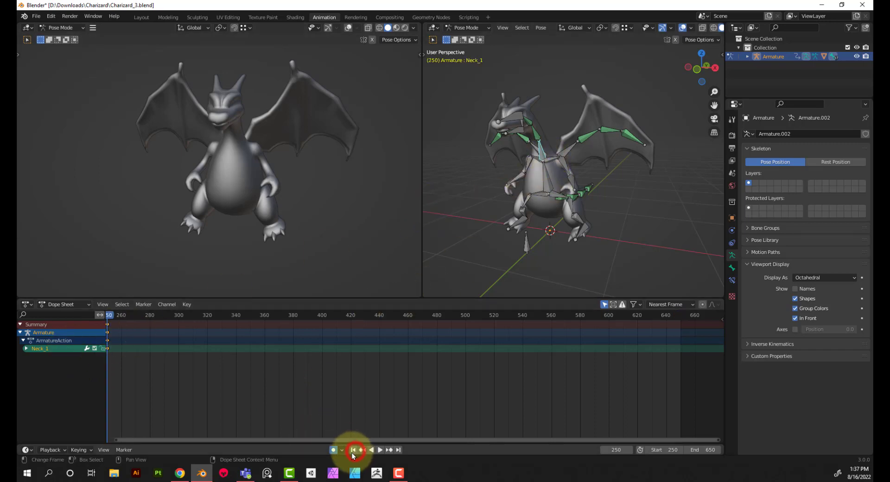
pyautogui.press('i')
pyautogui.click(516, 201)
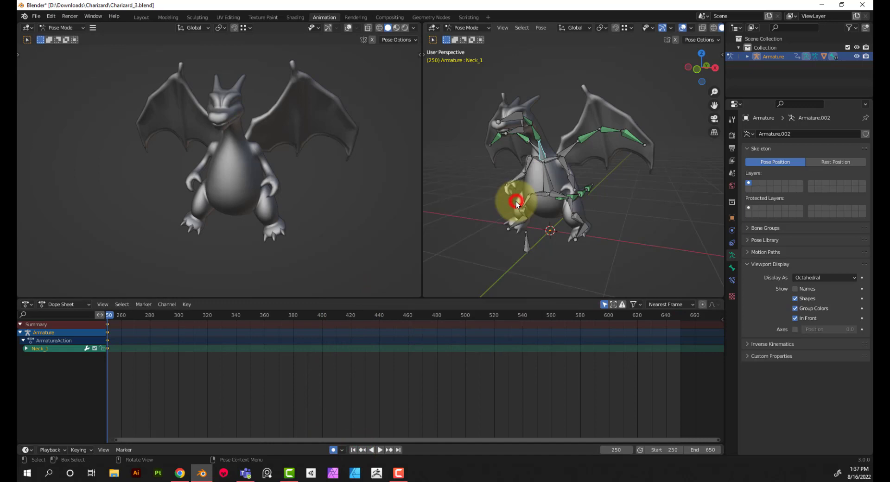
# Insert a Rotation keyframe for the unlocked Neck_1 bone at the end frame, 650
pyautogui.click(398, 449)
pyautogui.press('i')
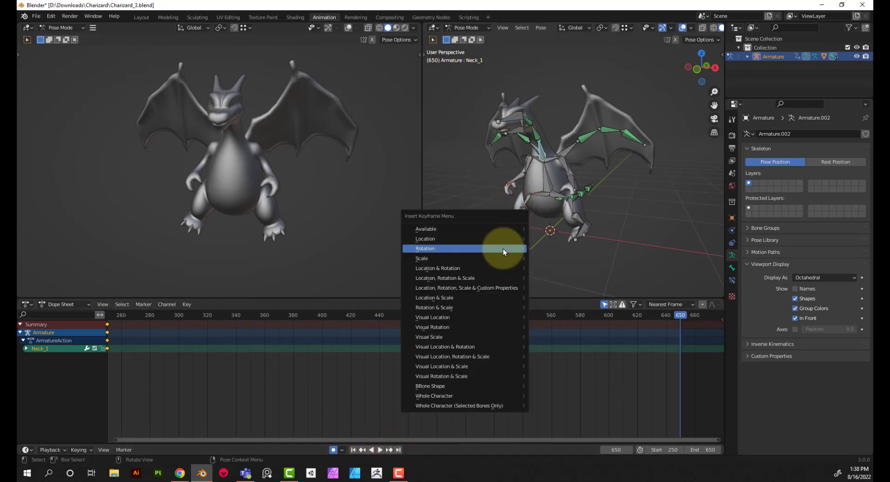
pyautogui.click(503, 248)
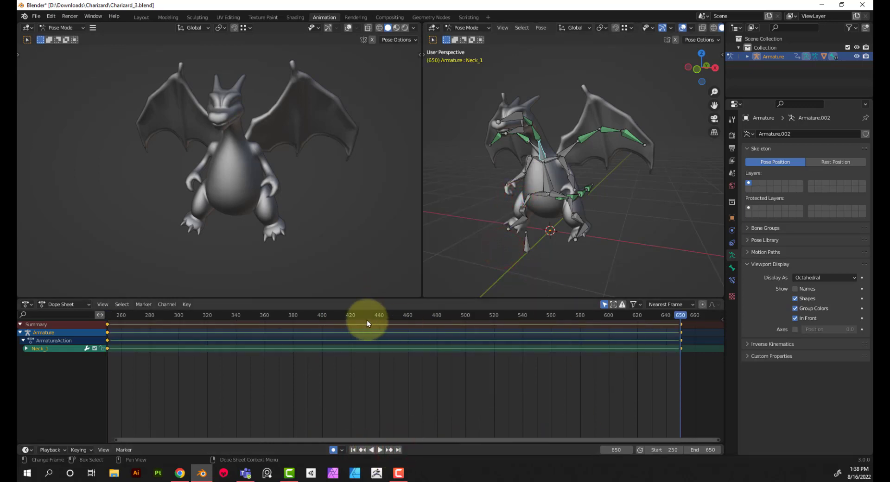
# Set the current frame to 400 and view the model from the side around the Neck_1 bone
pyautogui.scroll(8, 522, 198)
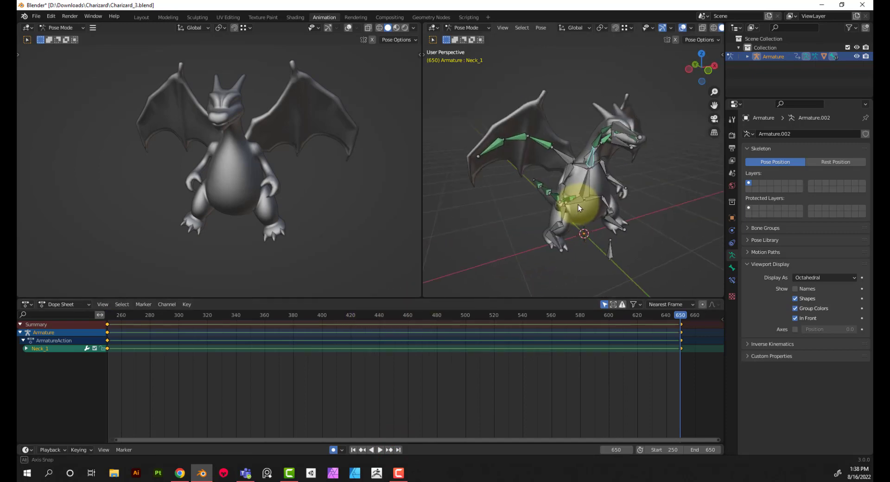
pyautogui.moveTo(559, 180); pyautogui.dragTo(506, 231, button='middle')
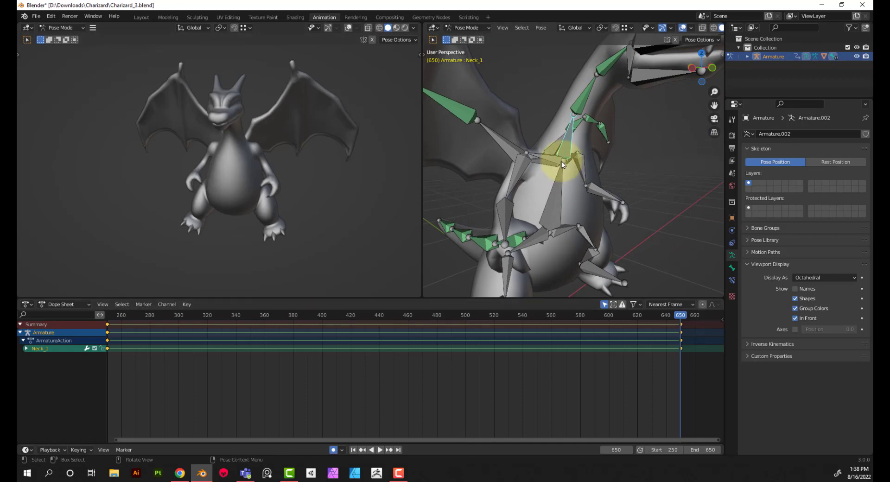
pyautogui.moveTo(561, 161); pyautogui.dragTo(515, 166, button='middle')
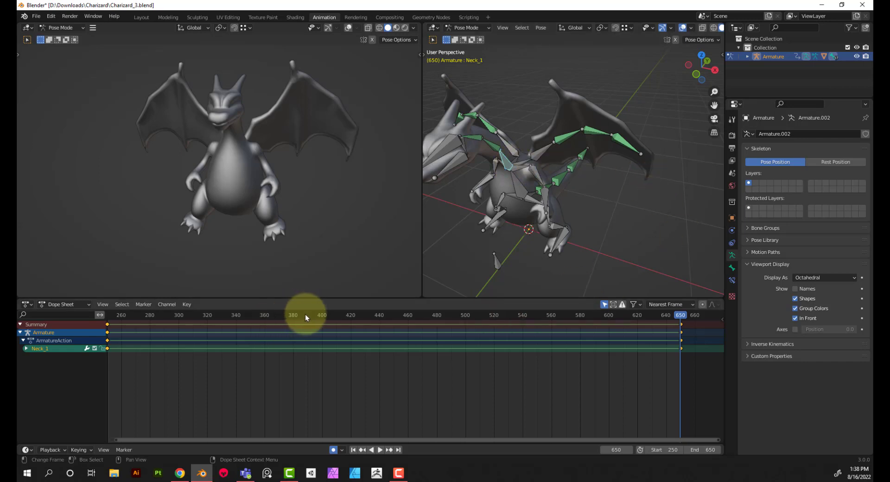
pyautogui.moveTo(320, 314)
pyautogui.mouseDown()
pyautogui.moveTo(272, 314)
pyautogui.moveTo(327, 316)
pyautogui.moveTo(306, 324)
pyautogui.moveTo(107, 332)
pyautogui.moveTo(323, 319)
pyautogui.mouseUp()
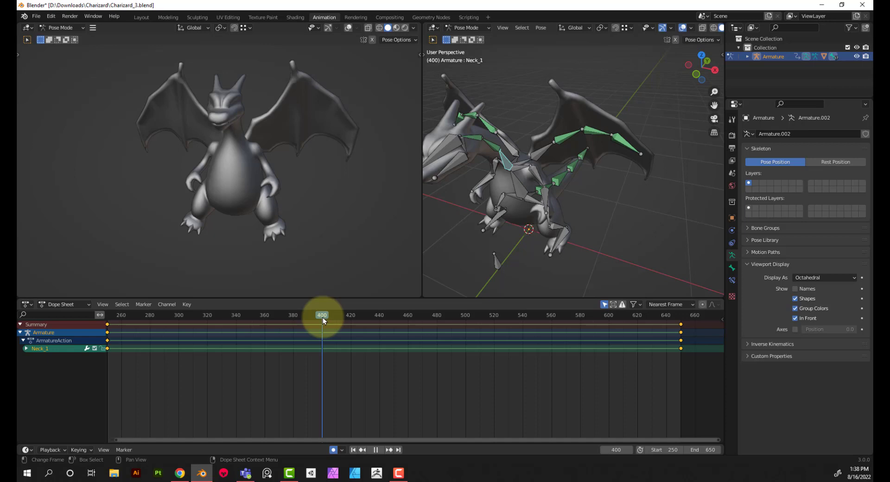
pyautogui.moveTo(323, 316)
pyautogui.mouseDown()
pyautogui.moveTo(458, 305)
pyautogui.moveTo(470, 307)
pyautogui.moveTo(466, 319)
pyautogui.moveTo(679, 324)
pyautogui.moveTo(376, 326)
pyautogui.moveTo(322, 323)
pyautogui.moveTo(321, 315)
pyautogui.mouseUp()
pyautogui.click(657, 190)
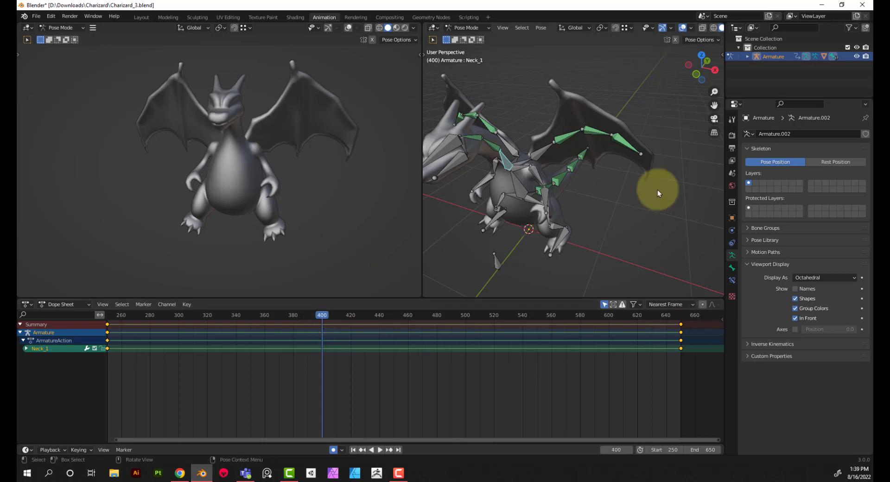
pyautogui.moveTo(560, 203); pyautogui.dragTo(649, 194, button='middle')
pyautogui.click(375, 332)
pyautogui.press('r')
pyautogui.press('x')
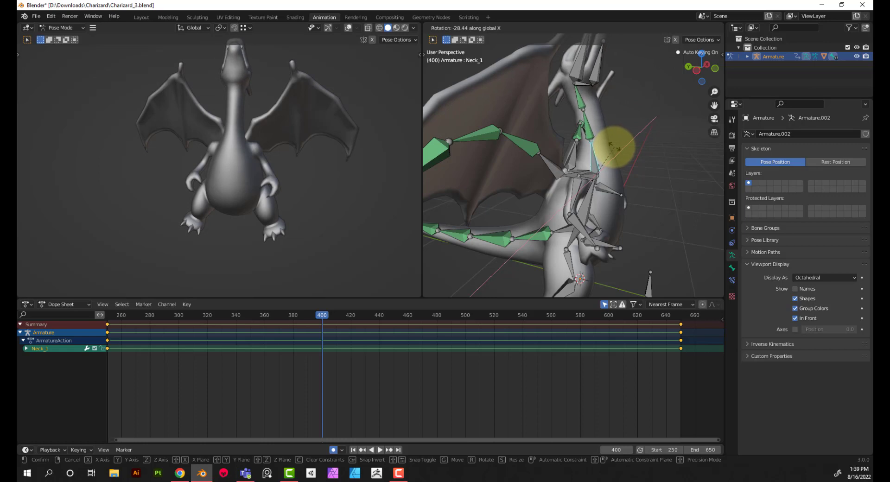
pyautogui.rightClick(614, 147)
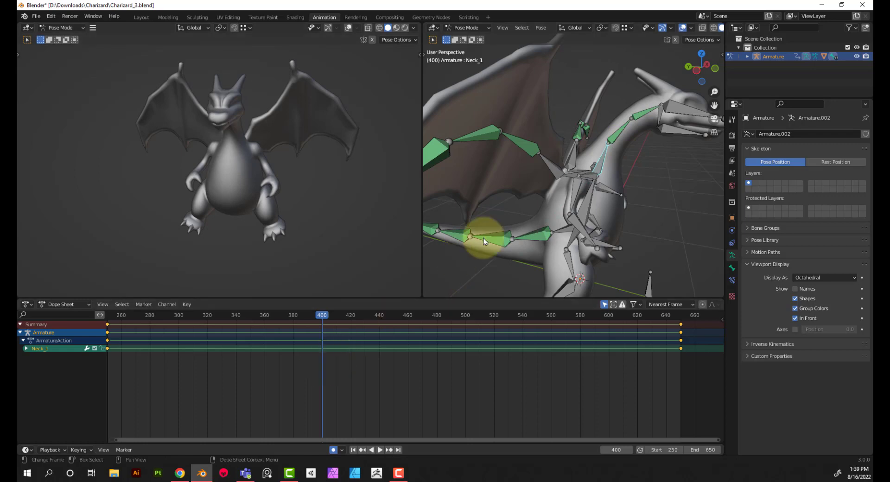
# Rotate the Neck_1 bone about -19.9° around the global X axis at frame 400 to raise the head
pyautogui.press('r')
pyautogui.press('x')
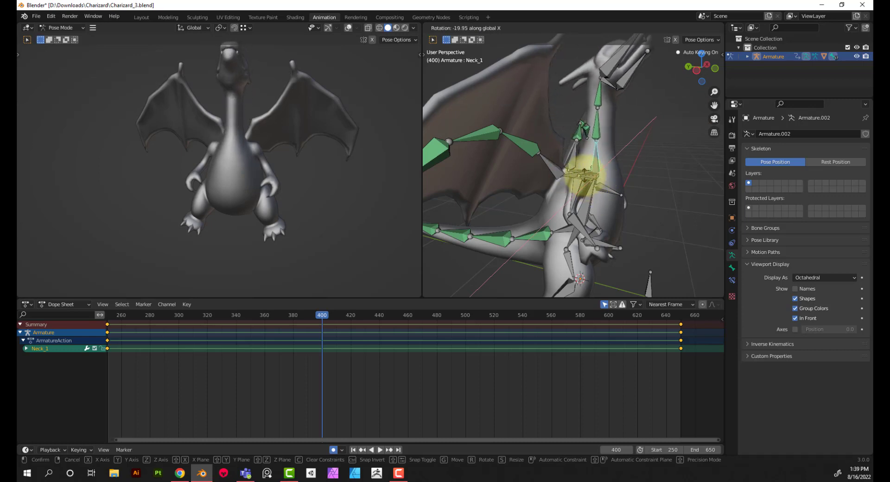
pyautogui.click(584, 175)
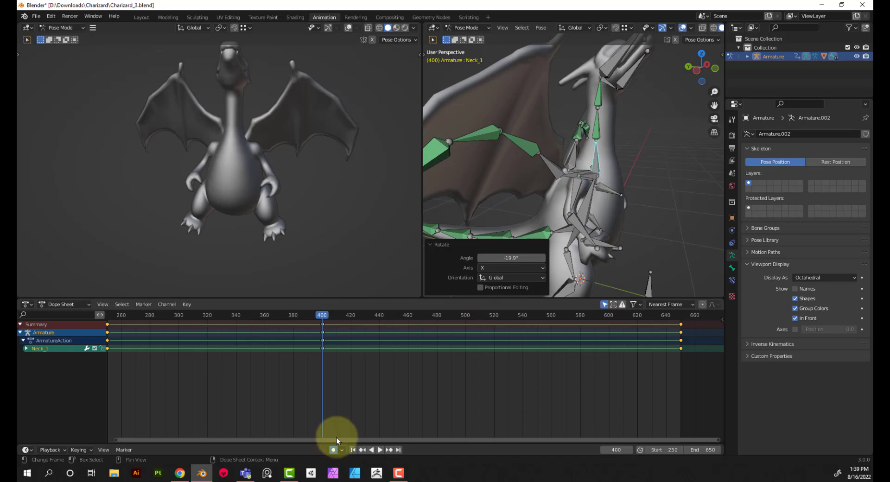
pyautogui.click(333, 449)
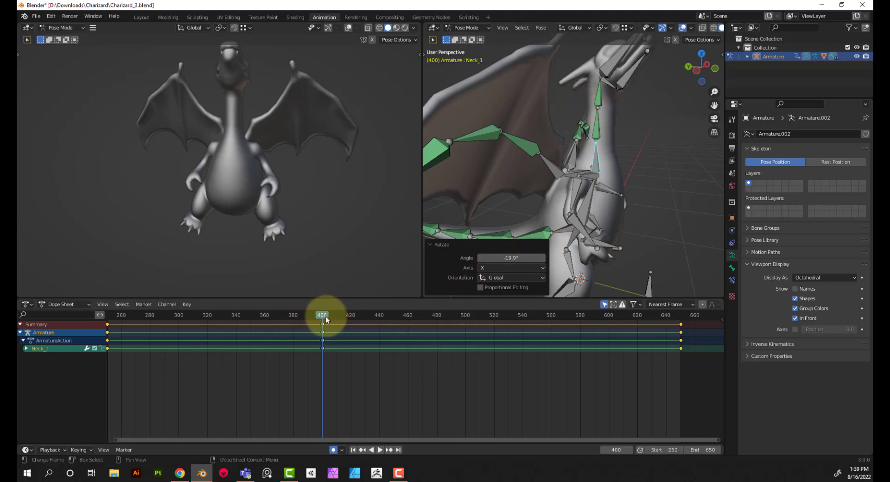
# Copy the Neck_1 keyframe from frame 650 and paste it at frame 500
pyautogui.moveTo(323, 317); pyautogui.dragTo(465, 316)
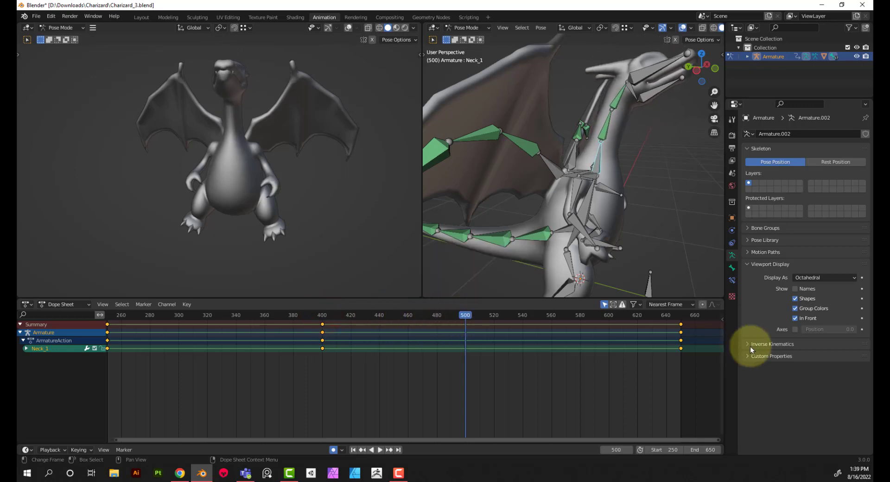
pyautogui.moveTo(688, 361); pyautogui.dragTo(676, 323)
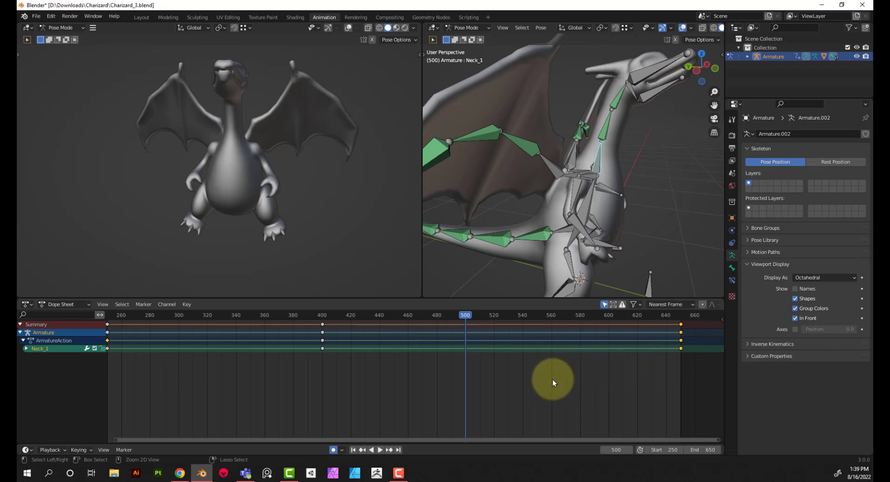
pyautogui.hotkey('ctrl', 'v')
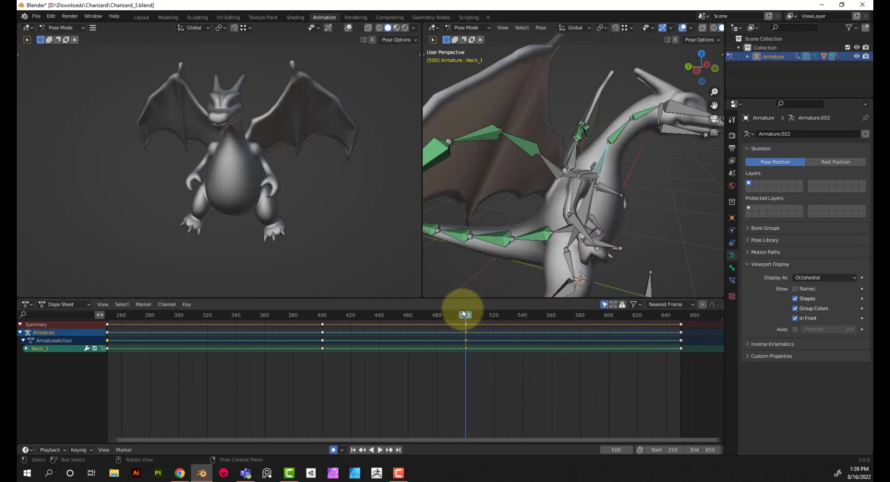
# At frame 480, rotate the Neck_1 bone about -16.1° around the global X axis to keep the head raised
pyautogui.moveTo(463, 313); pyautogui.dragTo(438, 341)
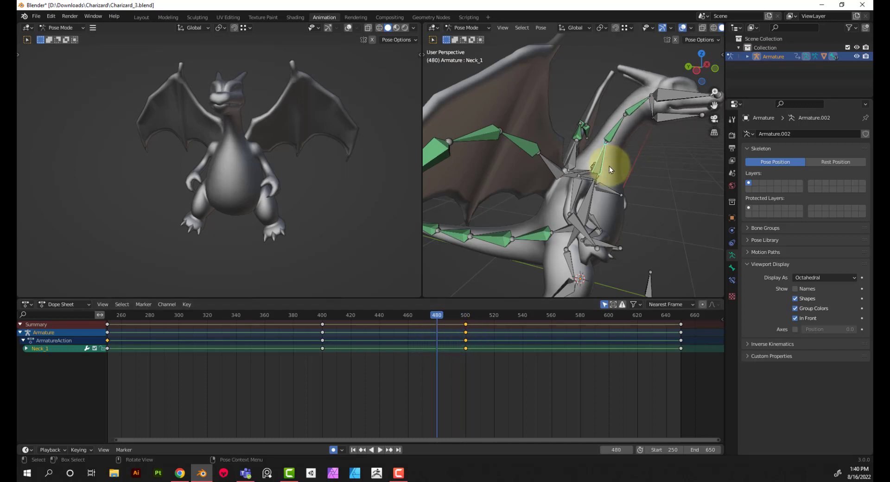
pyautogui.press('r')
pyautogui.press('x')
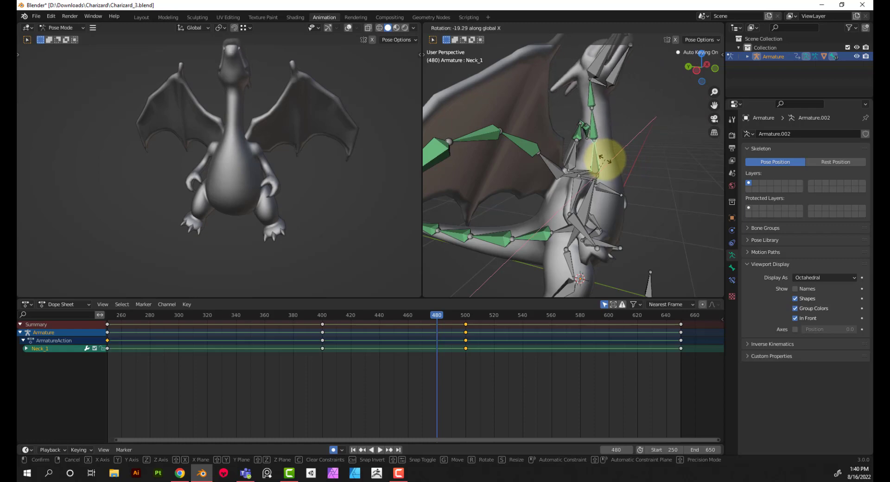
pyautogui.click(605, 162)
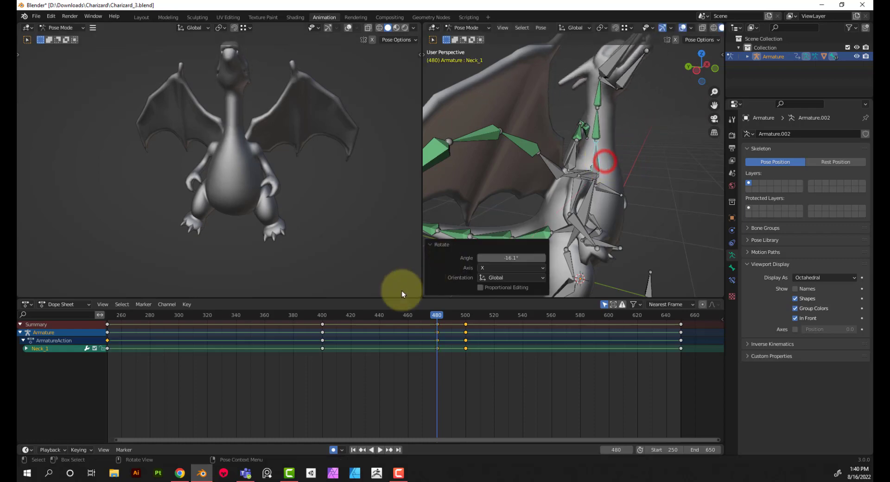
pyautogui.click(380, 315)
pyautogui.moveTo(642, 180); pyautogui.dragTo(584, 191, button='middle')
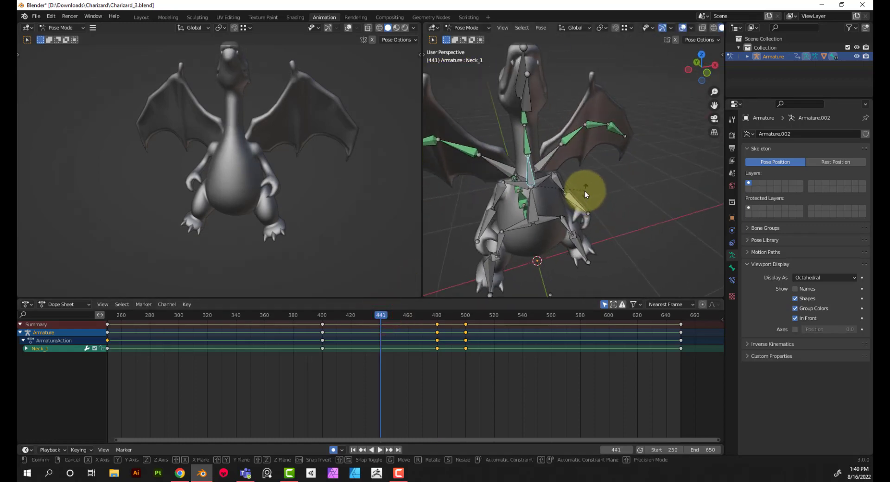
pyautogui.press('r')
pyautogui.press('z')
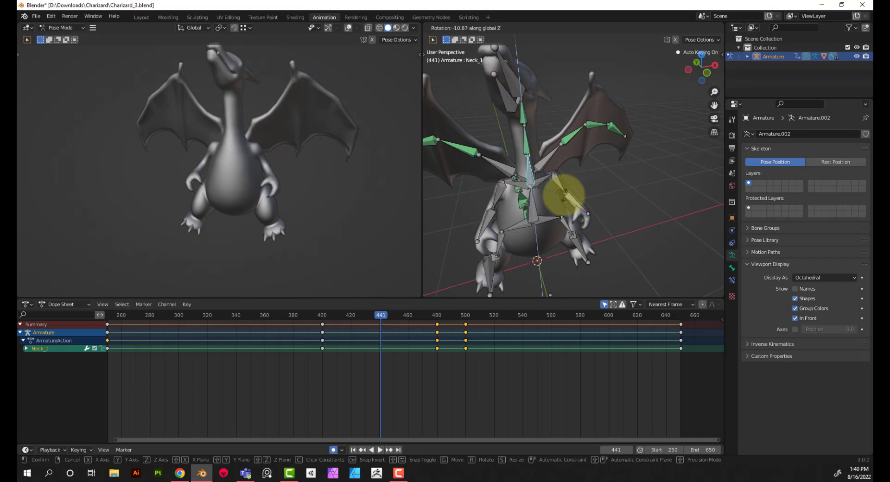
pyautogui.rightClick(575, 193)
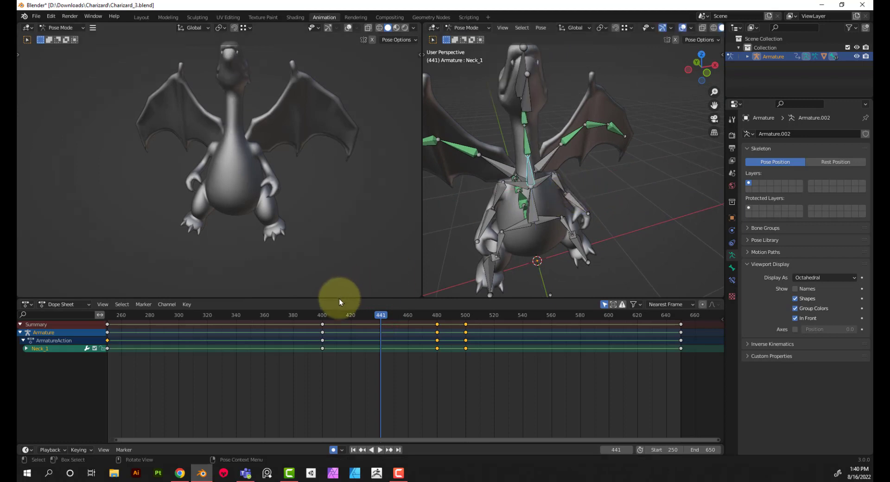
# At frame 400, rotate the Neck_1 bone about -5.43° around the global Z axis to turn the head sideways
pyautogui.click(323, 315)
pyautogui.moveTo(323, 315); pyautogui.dragTo(323, 315)
pyautogui.press('r')
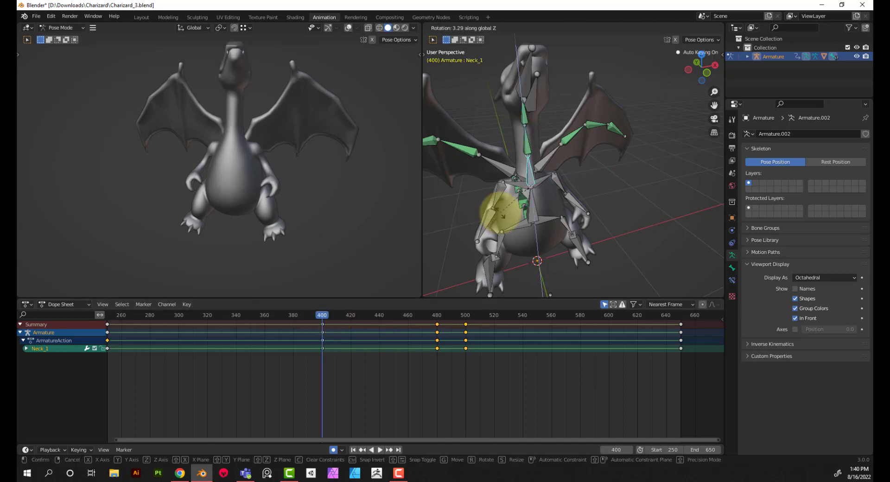
pyautogui.click(475, 221)
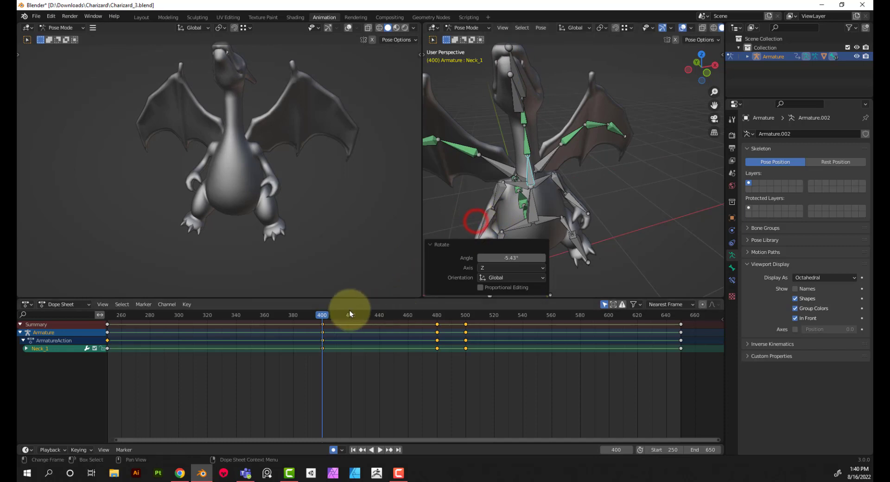
# At frame 451, rotate the Neck_1 bone about 12° around the global Z axis to swing the head to the other side
pyautogui.moveTo(323, 315); pyautogui.dragTo(397, 317)
pyautogui.press('r')
pyautogui.press('z')
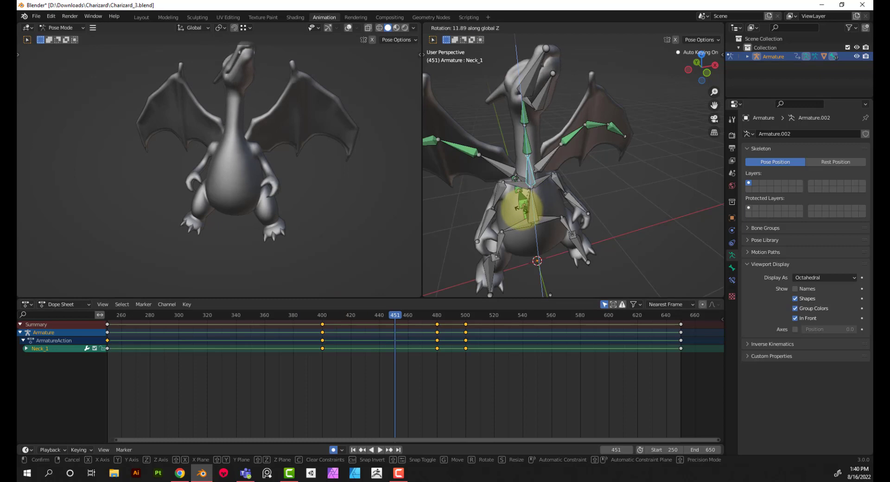
pyautogui.click(520, 207)
# At frame 480, rotate the Neck_1 bone by a small negative angle around the global Z axis to swing the head back
pyautogui.moveTo(396, 315); pyautogui.dragTo(436, 324)
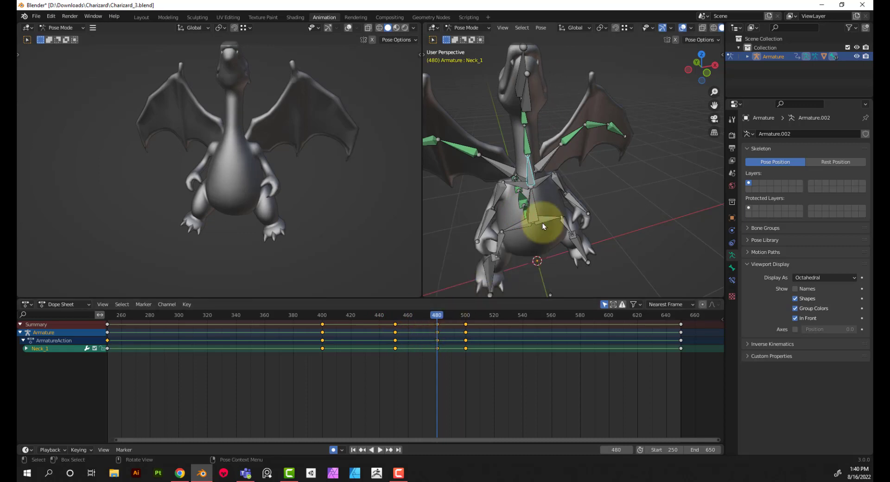
pyautogui.press('r')
pyautogui.press('z')
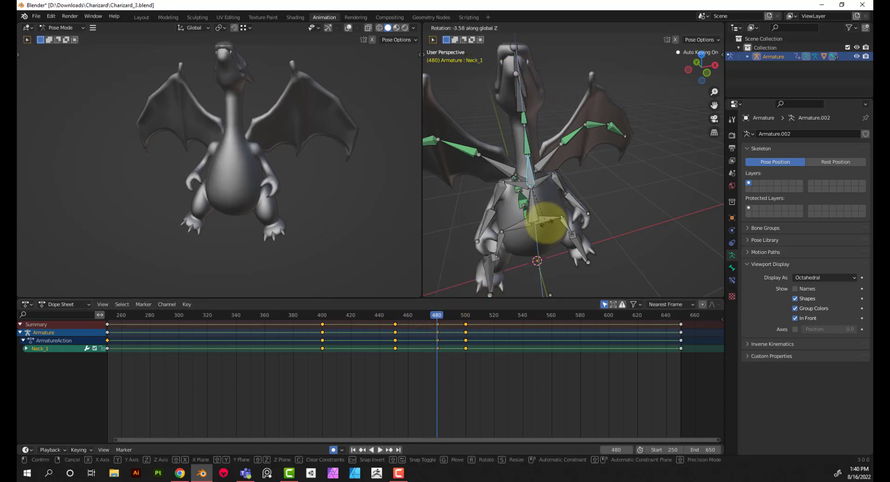
pyautogui.click(546, 224)
# Play back the neck animation from frame 386, stop it and return to the first frame
pyautogui.click(303, 315)
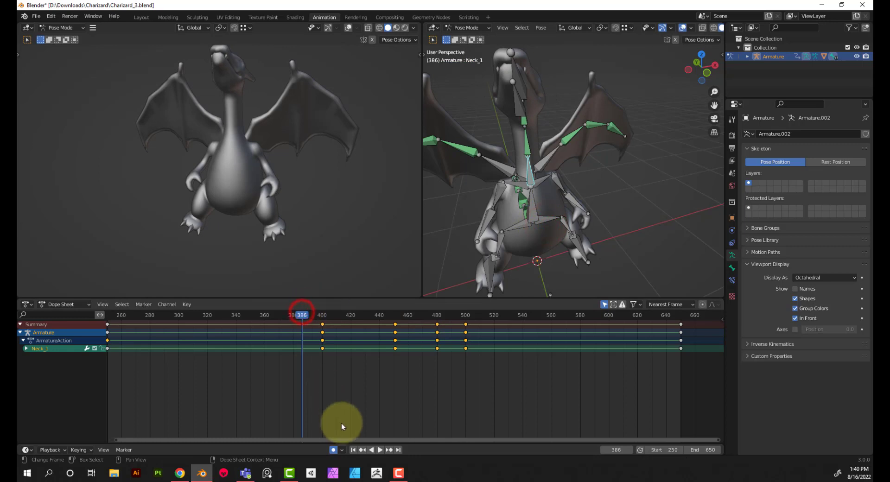
pyautogui.click(378, 449)
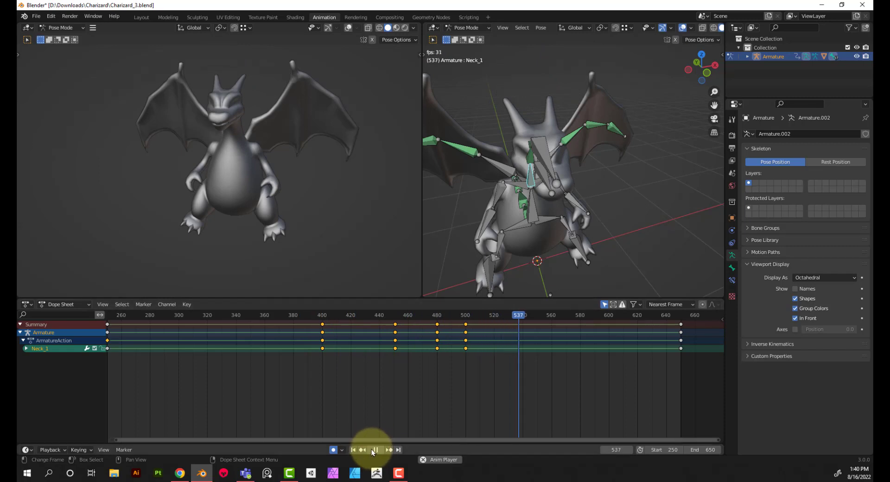
pyautogui.click(375, 450)
pyautogui.click(354, 450)
# At frame 300, rotate the Neck_1 bone about 8.63° around the global Z axis
pyautogui.moveTo(296, 360); pyautogui.dragTo(308, 360, button='middle')
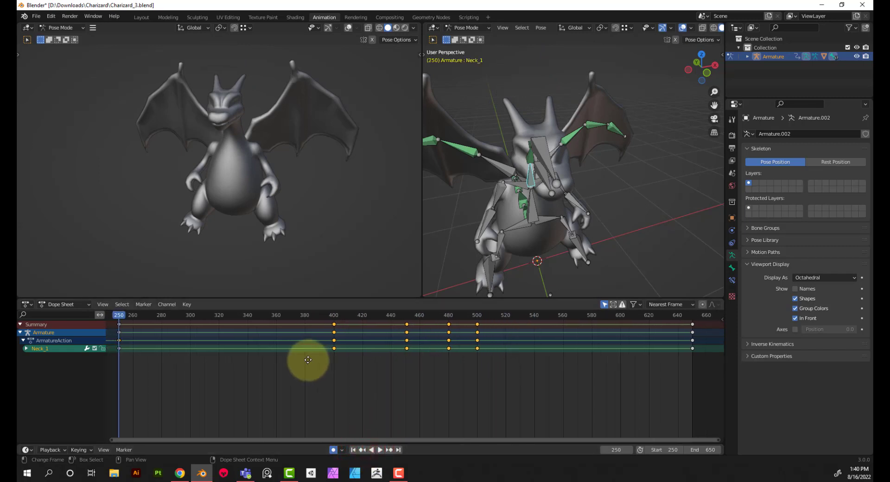
pyautogui.click(222, 316)
pyautogui.moveTo(223, 315); pyautogui.dragTo(191, 356)
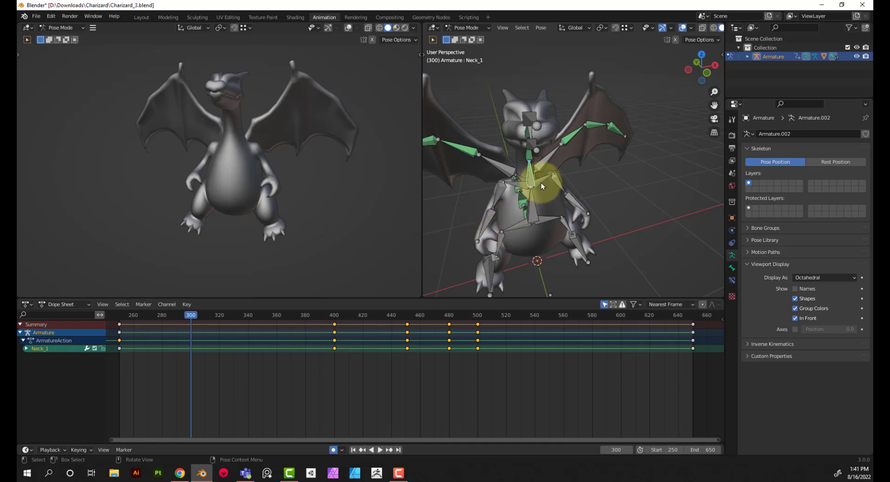
pyautogui.press('r')
pyautogui.press('z')
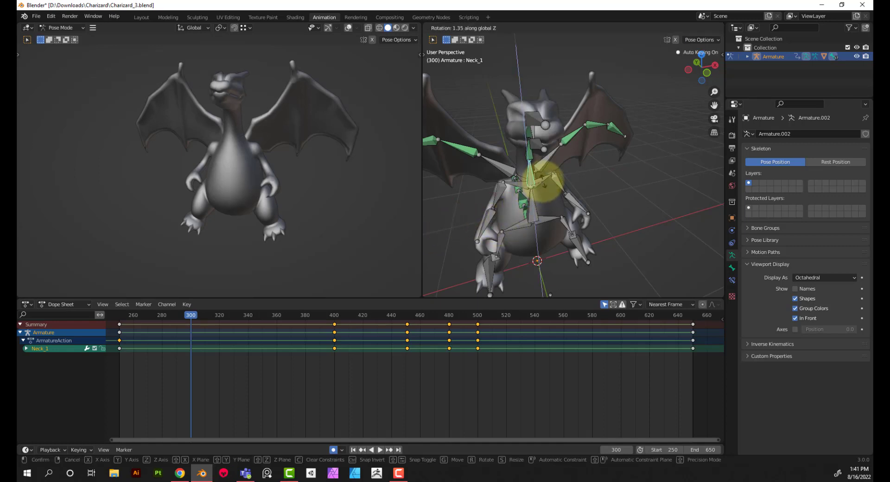
pyautogui.click(542, 181)
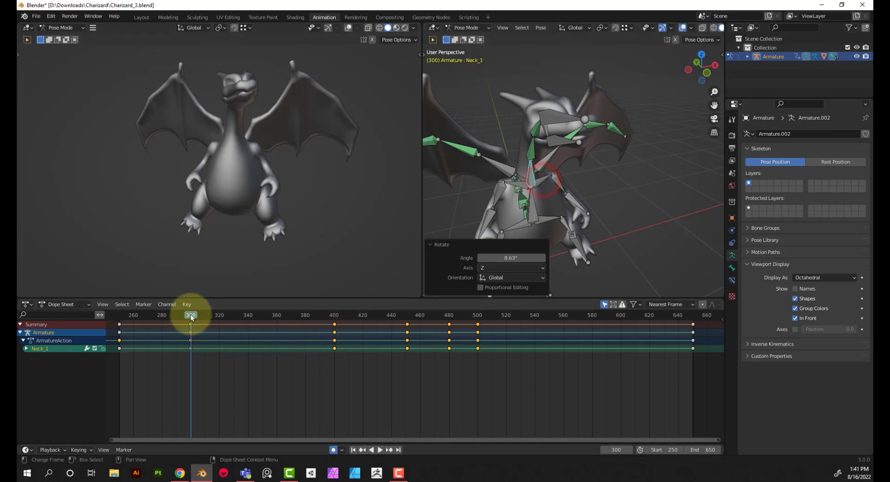
# At frame 340, rotate the Neck_1 bone about 40.4° around the global X axis to bend the head down
pyautogui.press('space')
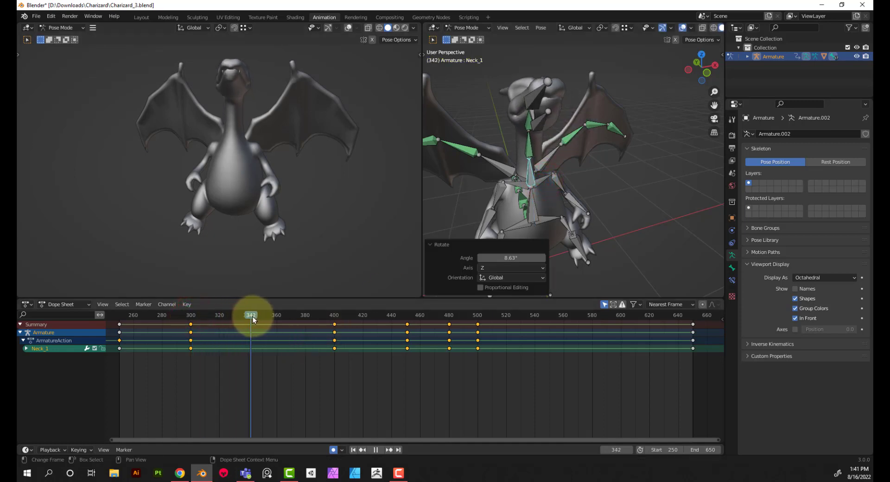
pyautogui.moveTo(252, 316)
pyautogui.mouseDown()
pyautogui.moveTo(319, 316)
pyautogui.moveTo(224, 318)
pyautogui.moveTo(247, 315)
pyautogui.mouseUp()
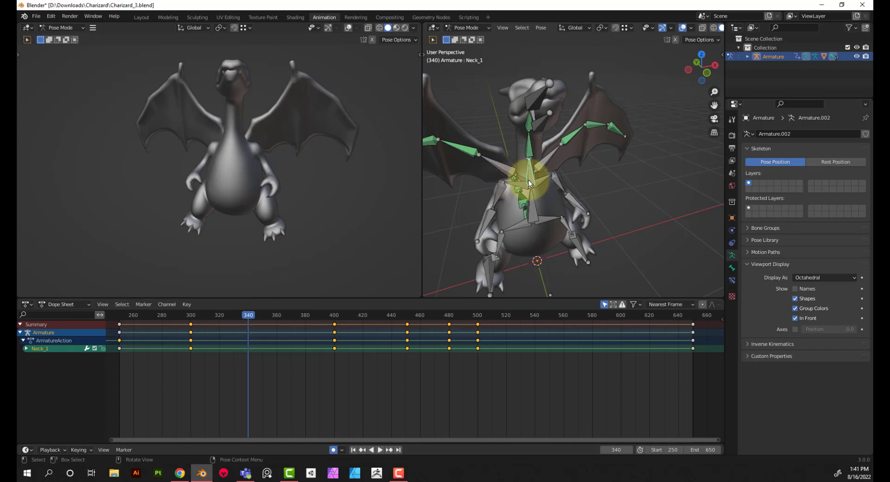
pyautogui.moveTo(529, 180); pyautogui.dragTo(595, 167, button='middle')
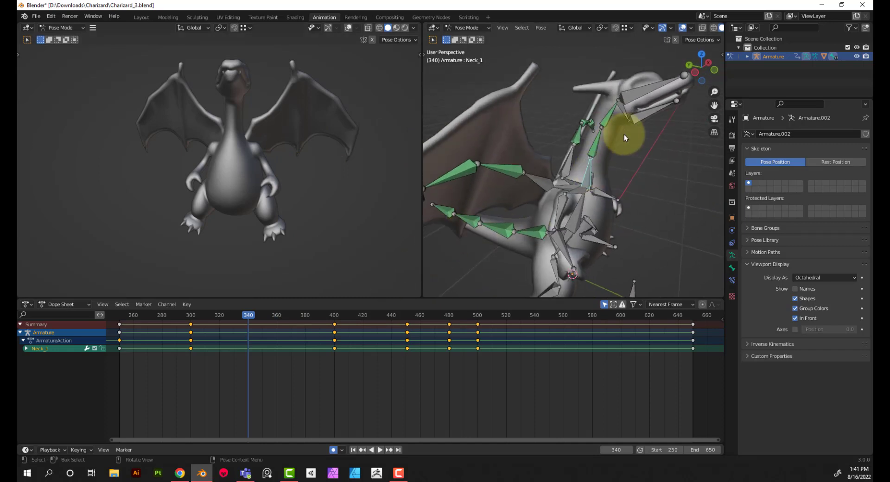
pyautogui.press('r')
pyautogui.press('x')
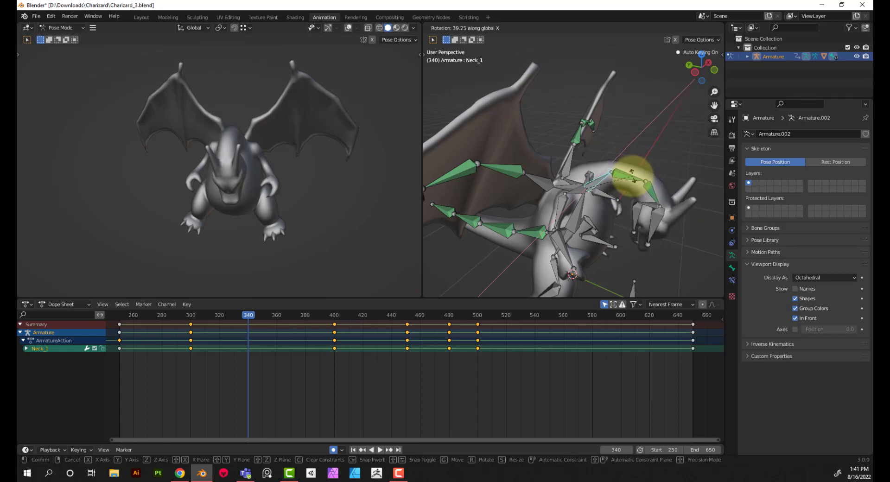
pyautogui.click(628, 204)
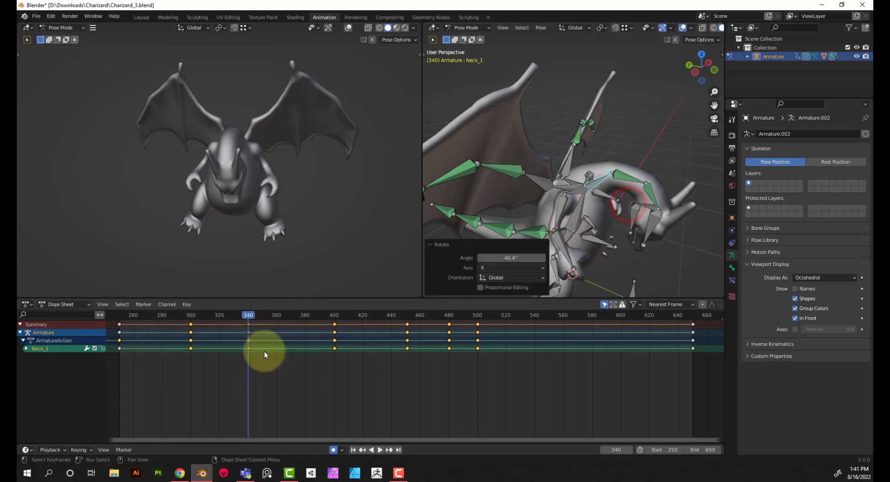
# Move the Neck_1 head-down keyframe from frame 340 to about frame 380 and play back the animation from frame 253
pyautogui.moveTo(263, 352); pyautogui.dragTo(304, 328)
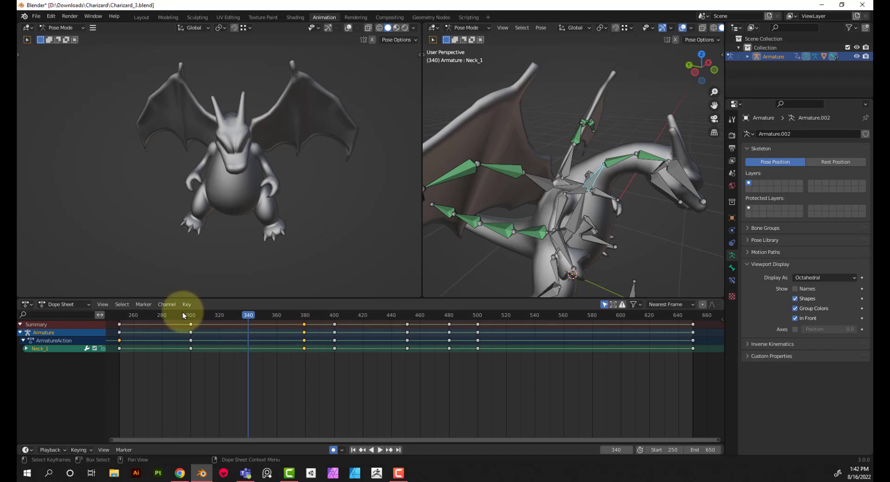
pyautogui.moveTo(182, 312); pyautogui.dragTo(116, 330)
pyautogui.moveTo(723, 348); pyautogui.dragTo(123, 346)
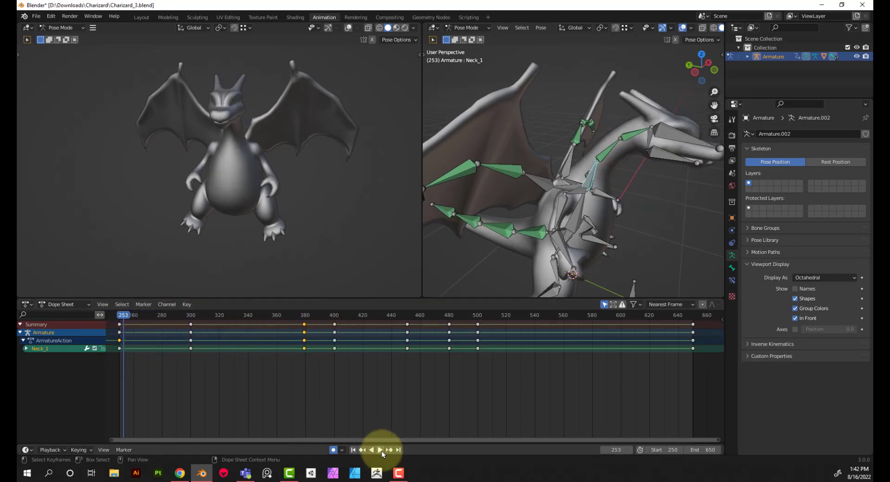
pyautogui.moveTo(285, 223); pyautogui.dragTo(326, 221, button='middle')
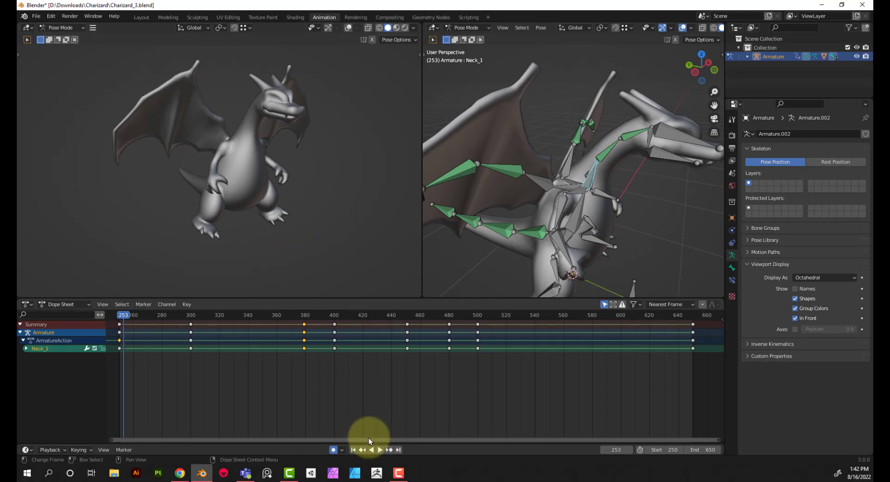
pyautogui.click(380, 449)
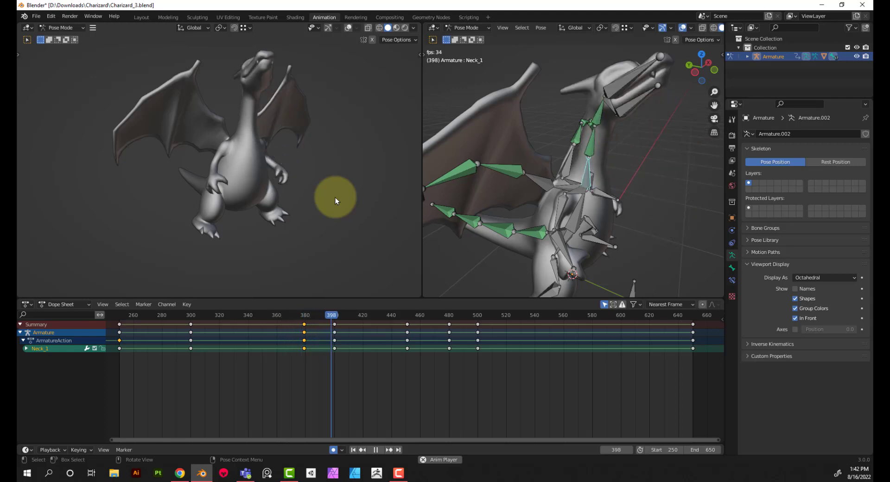
pyautogui.click(376, 449)
# Move the head-down keyframe to about frame 390 and, at frame 358, keyframe Neck_1 and rotate it about -5.97° around the global X axis
pyautogui.moveTo(306, 328); pyautogui.dragTo(319, 330)
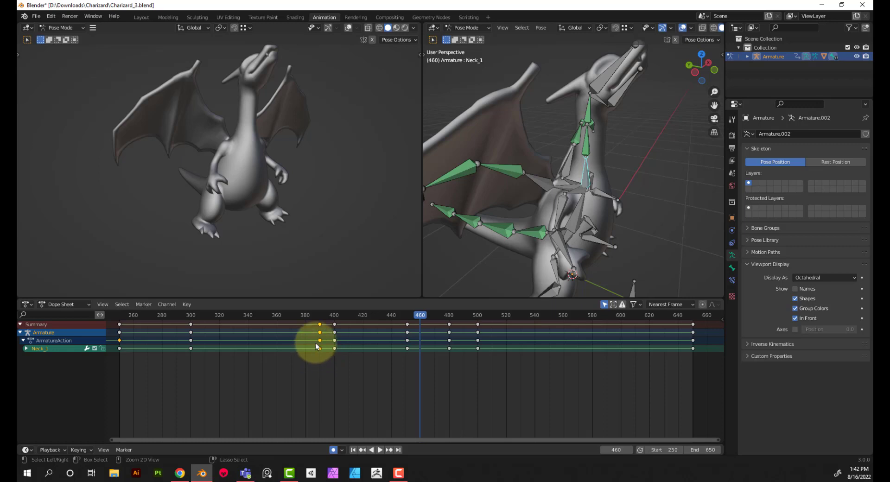
pyautogui.moveTo(269, 317); pyautogui.dragTo(275, 318)
pyautogui.press('i')
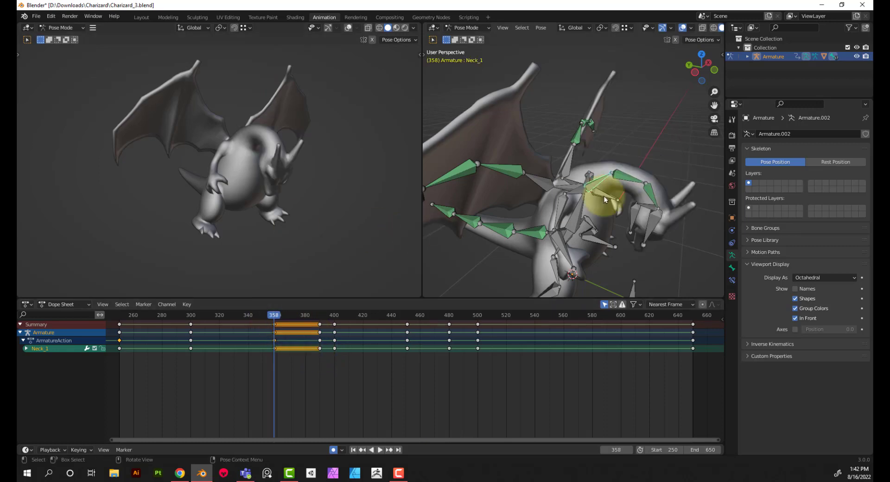
pyautogui.press('r')
pyautogui.press('x')
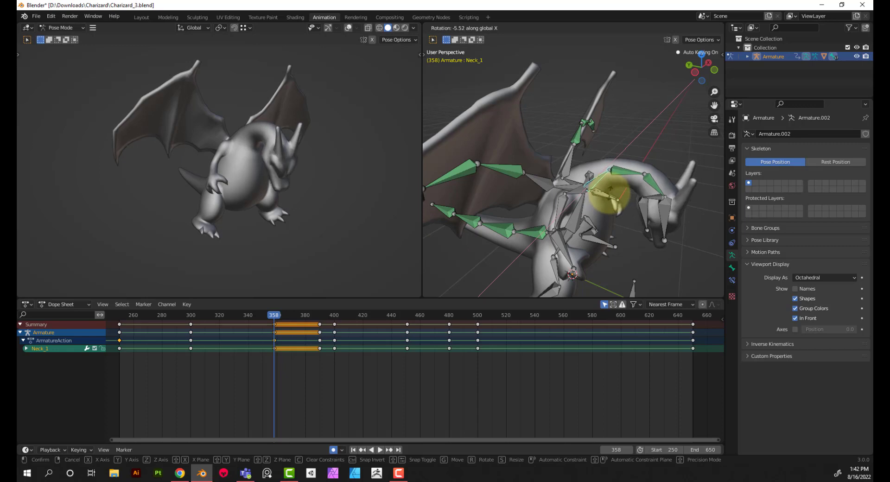
pyautogui.click(612, 187)
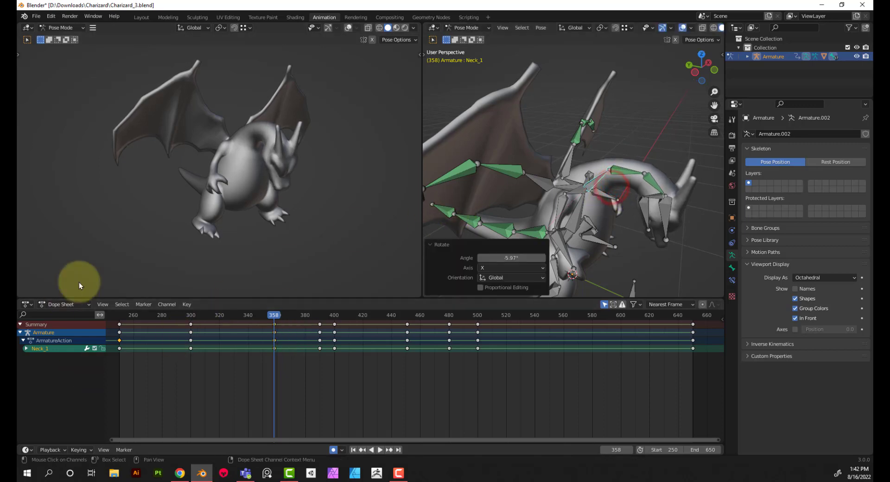
# Play back the adjusted neck animation from frame 252 and stop it
pyautogui.click(121, 315)
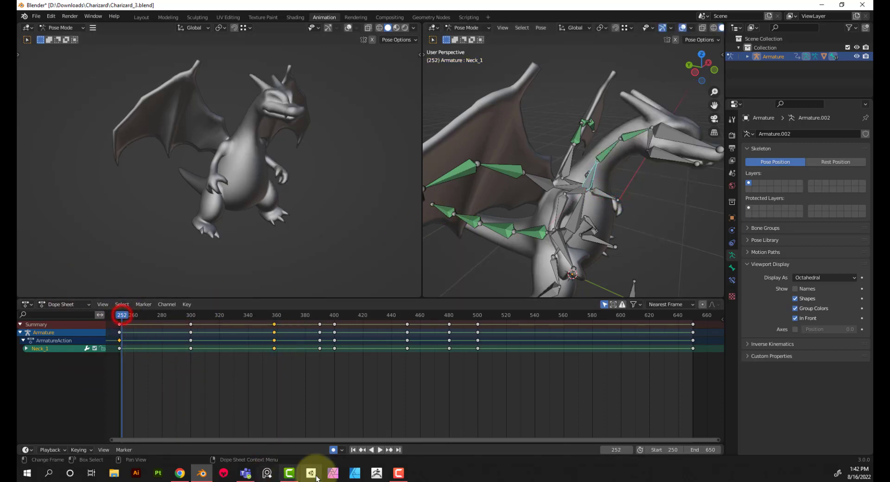
pyautogui.click(379, 450)
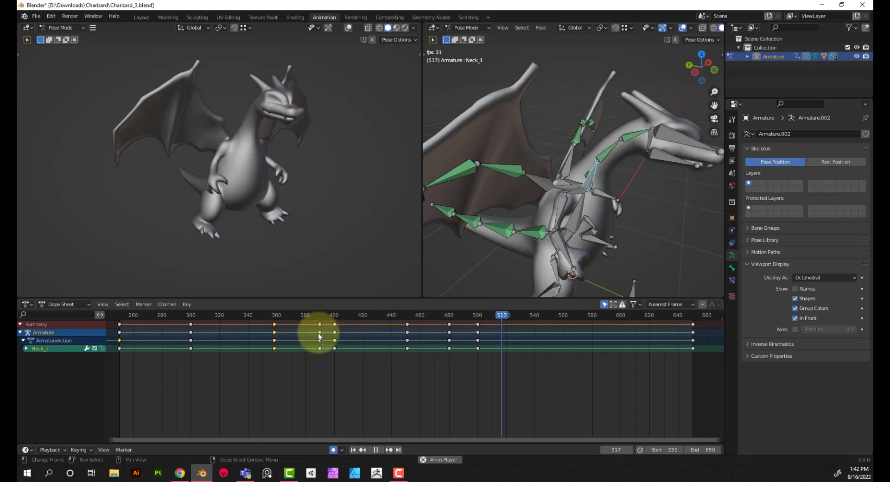
pyautogui.click(375, 450)
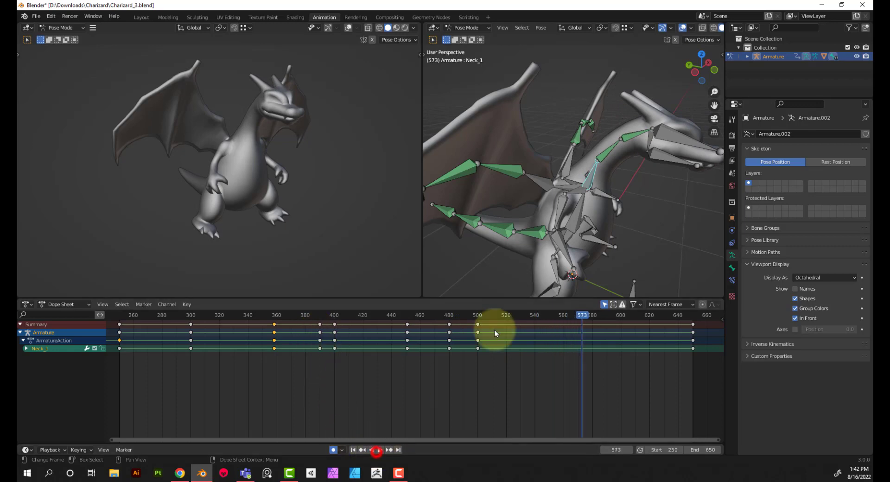
# Move the Neck_1 keyframe at frame 500 to frame 520 and check the playback from frame 262
pyautogui.click(450, 315)
pyautogui.moveTo(449, 315); pyautogui.dragTo(506, 328)
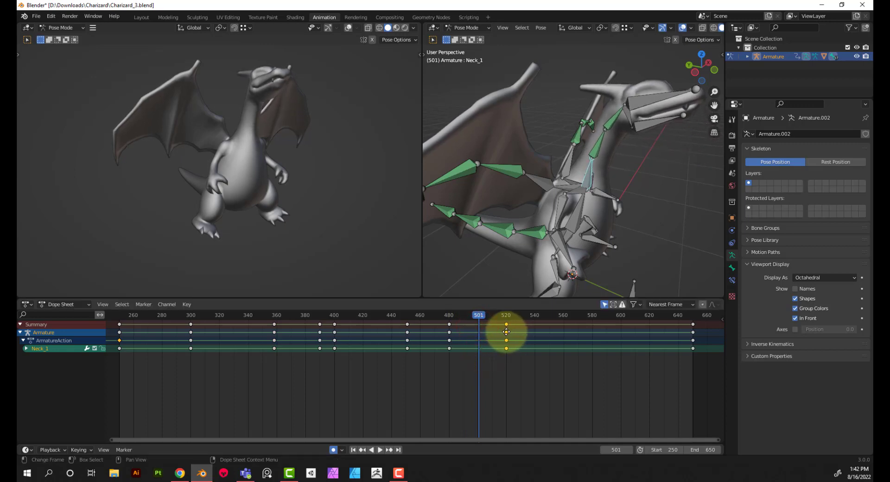
pyautogui.click(136, 316)
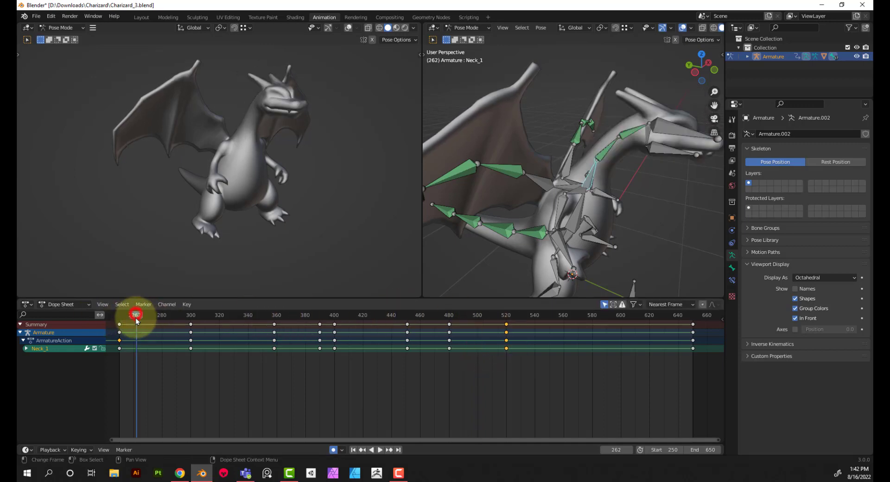
pyautogui.click(379, 449)
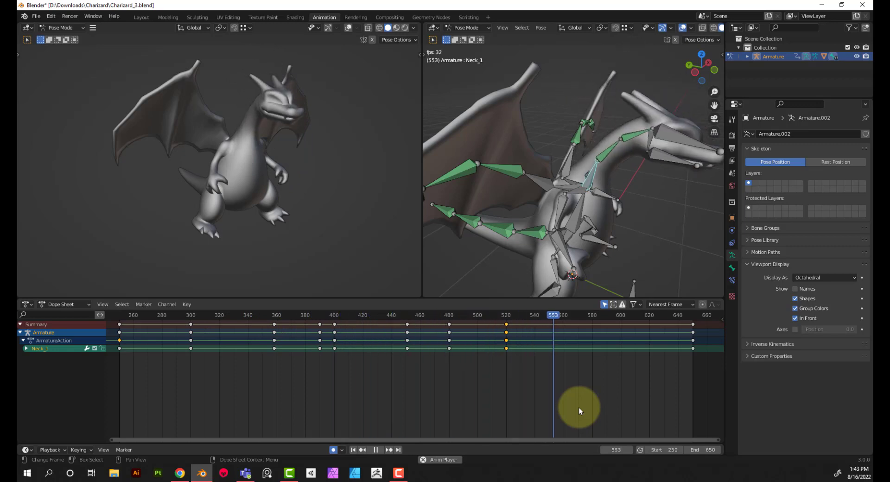
pyautogui.click(373, 449)
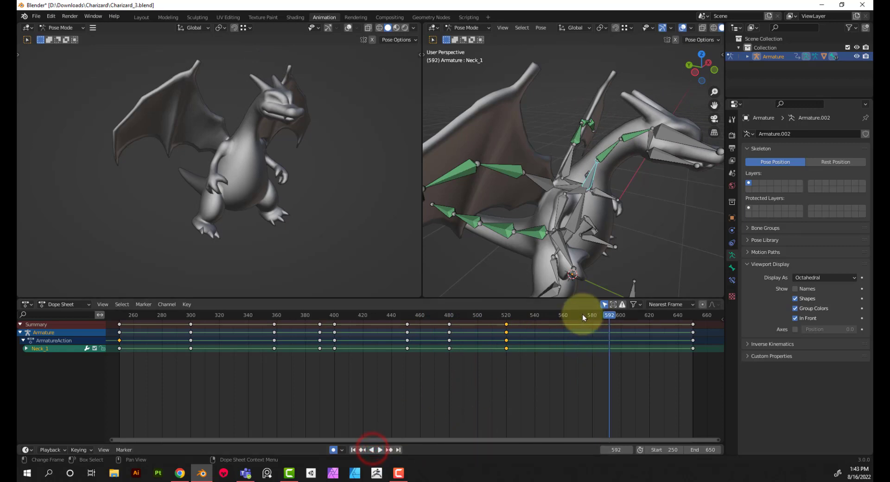
# At frame 570, rotate the Neck_1 bone about -18.4° around the global Z axis and play back the animation
pyautogui.moveTo(582, 315); pyautogui.dragTo(577, 315)
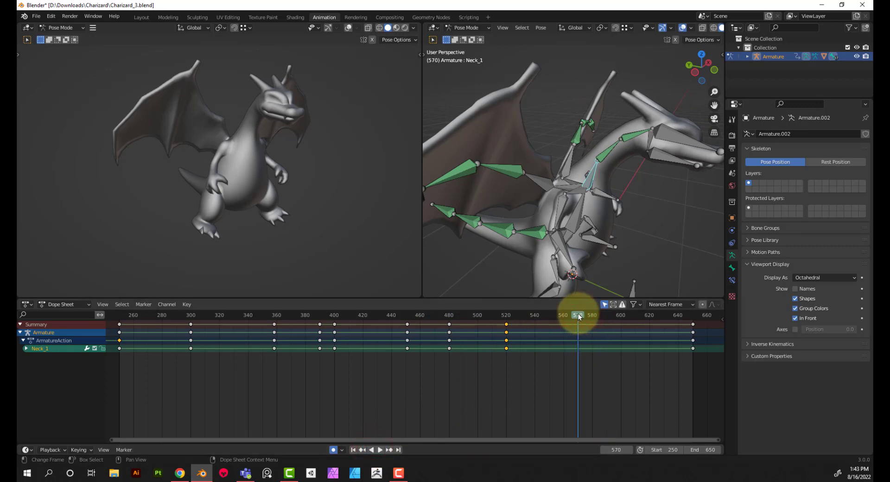
pyautogui.press('r')
pyautogui.press('z')
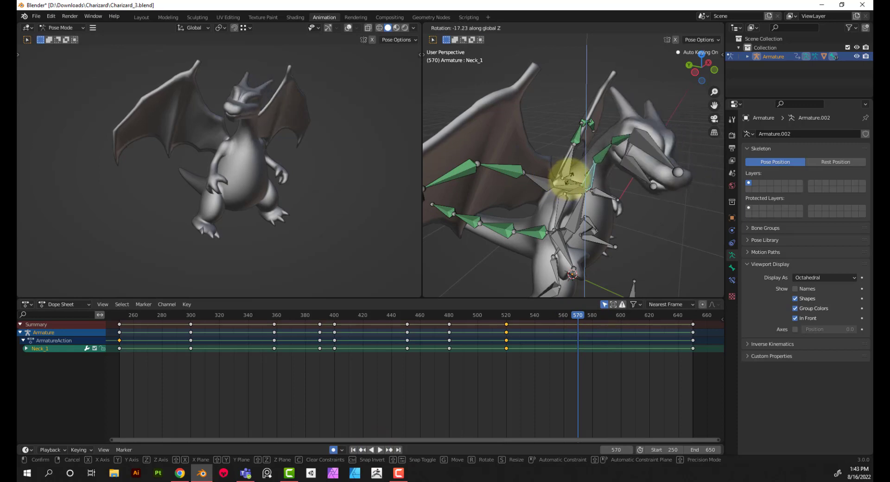
pyautogui.click(570, 178)
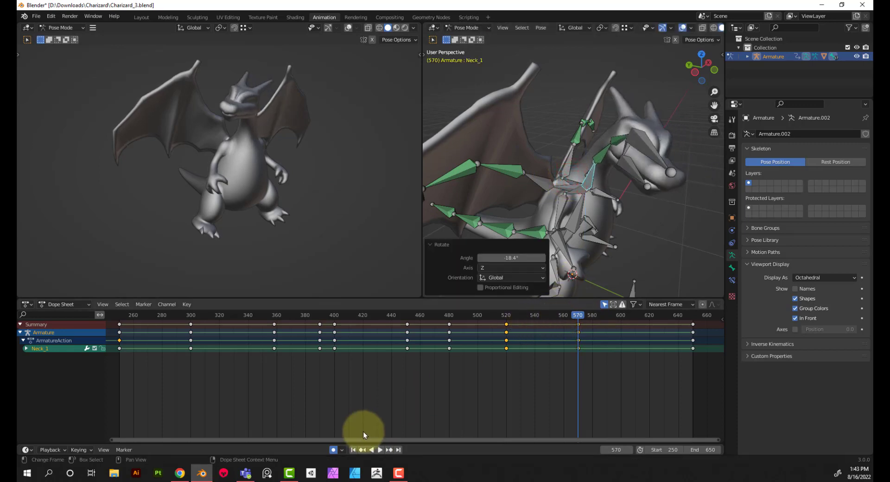
pyautogui.click(378, 449)
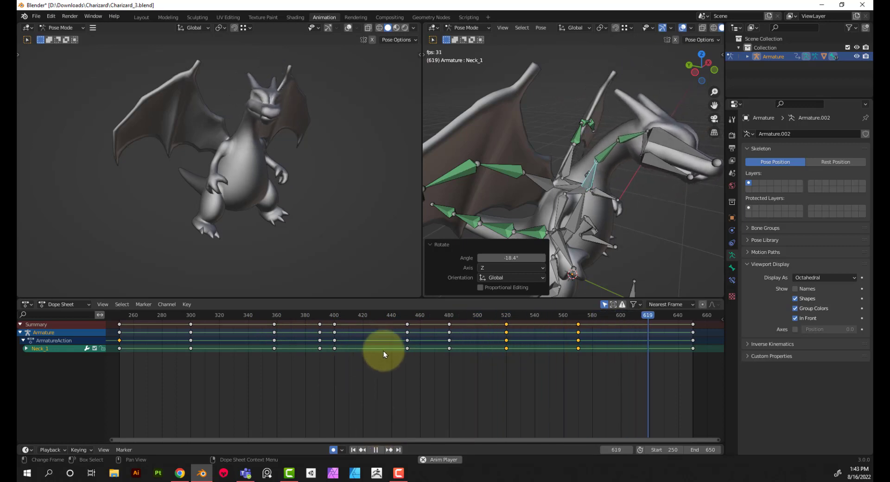
pyautogui.click(377, 450)
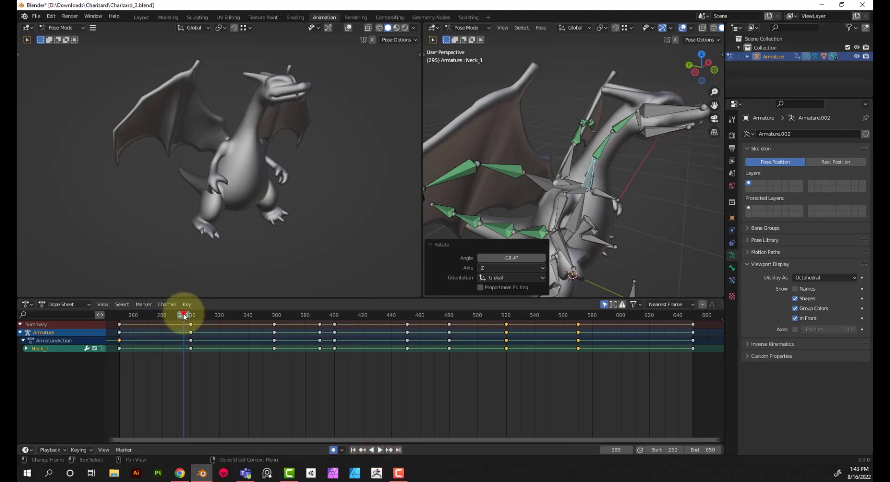
# Select the Bdoy bone and insert keyframes for it at frames 250 and 650
pyautogui.moveTo(183, 314); pyautogui.dragTo(191, 318)
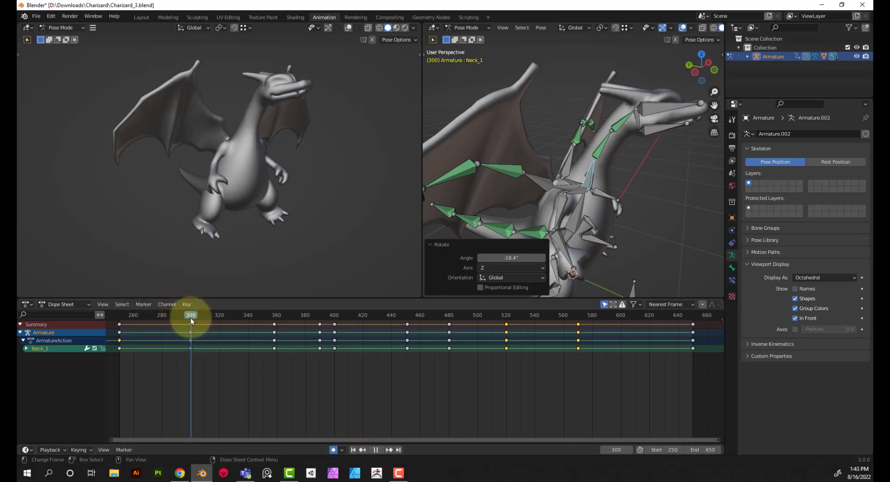
pyautogui.click(571, 216)
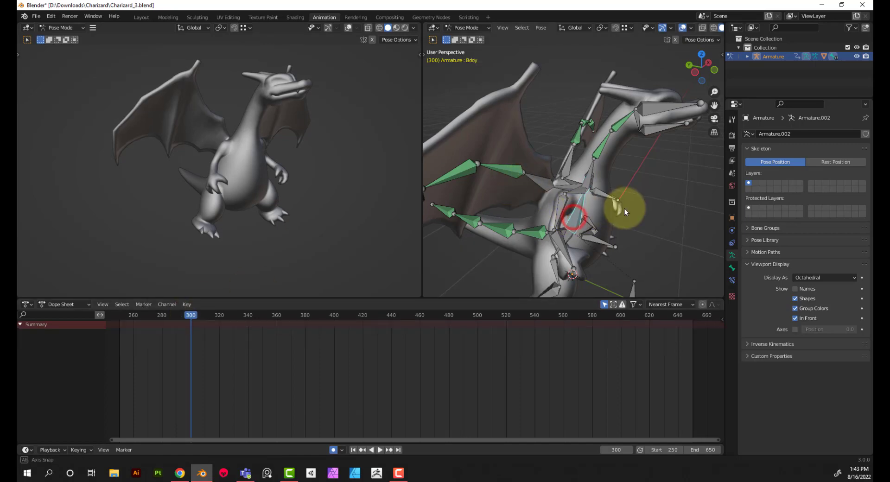
pyautogui.moveTo(624, 208); pyautogui.dragTo(574, 199, button='middle')
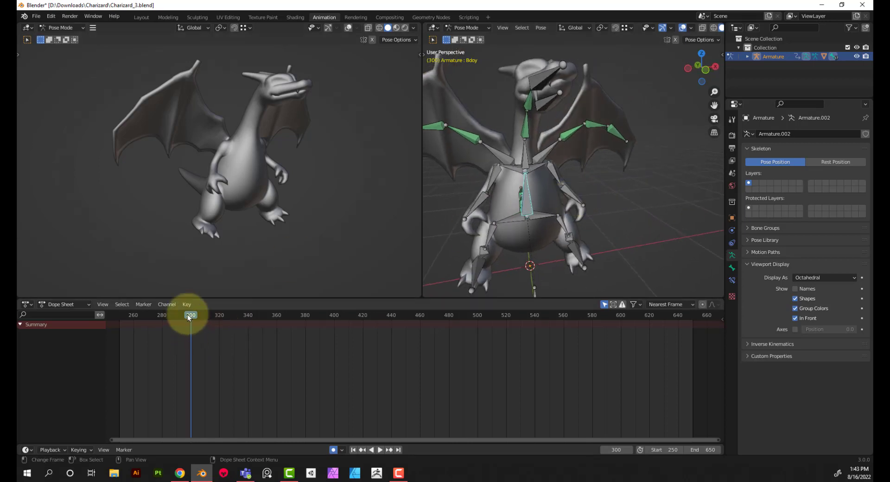
pyautogui.moveTo(192, 318); pyautogui.dragTo(120, 325)
pyautogui.press('space')
pyautogui.press('space')
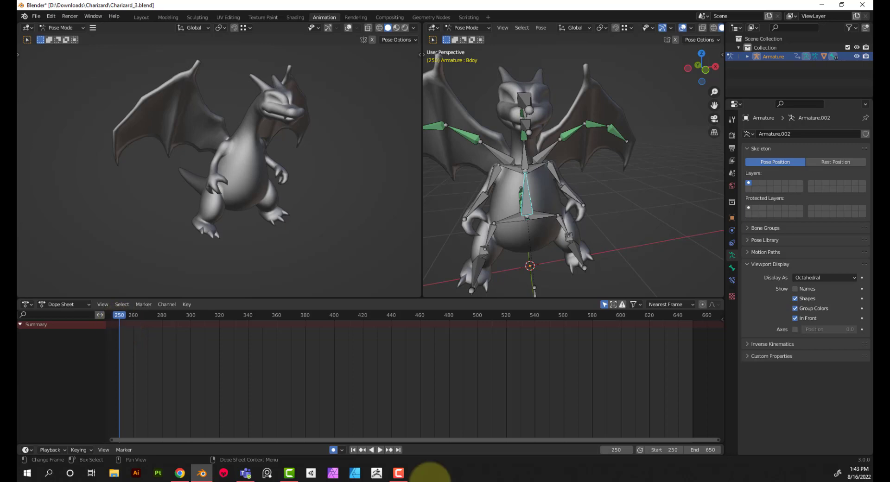
pyautogui.press('i')
pyautogui.click(686, 260)
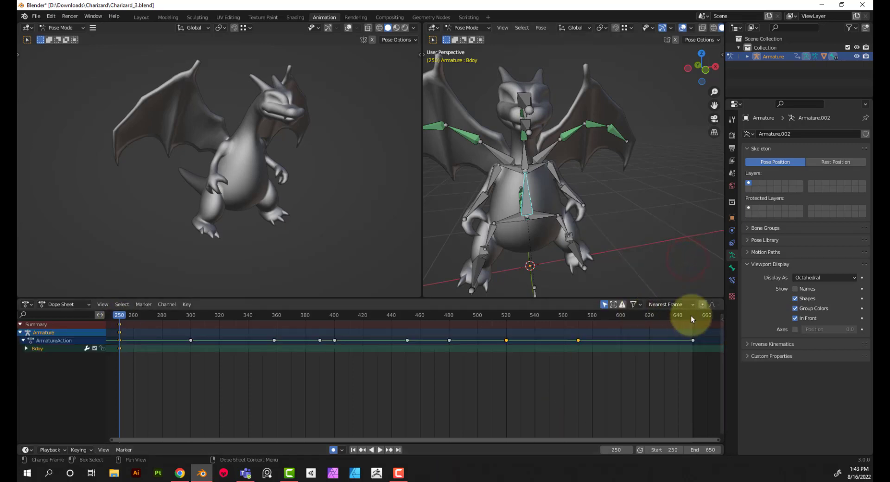
pyautogui.moveTo(694, 319); pyautogui.dragTo(694, 319)
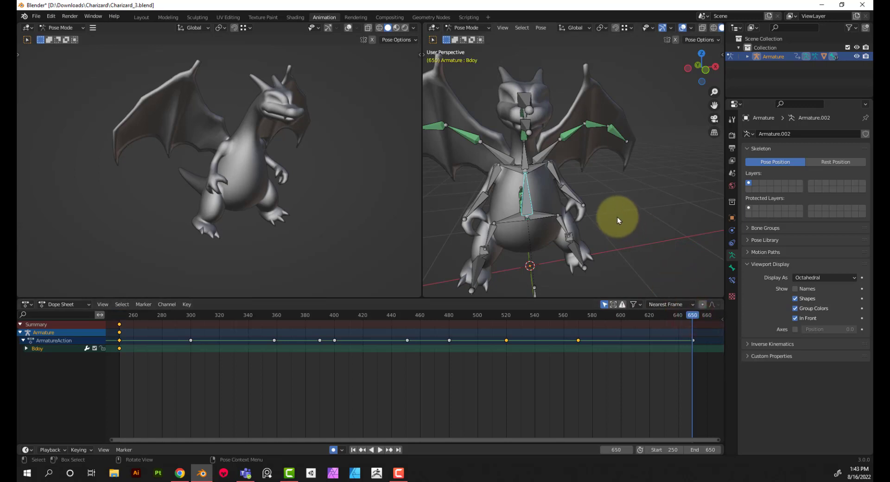
pyautogui.press('i')
pyautogui.click(618, 216)
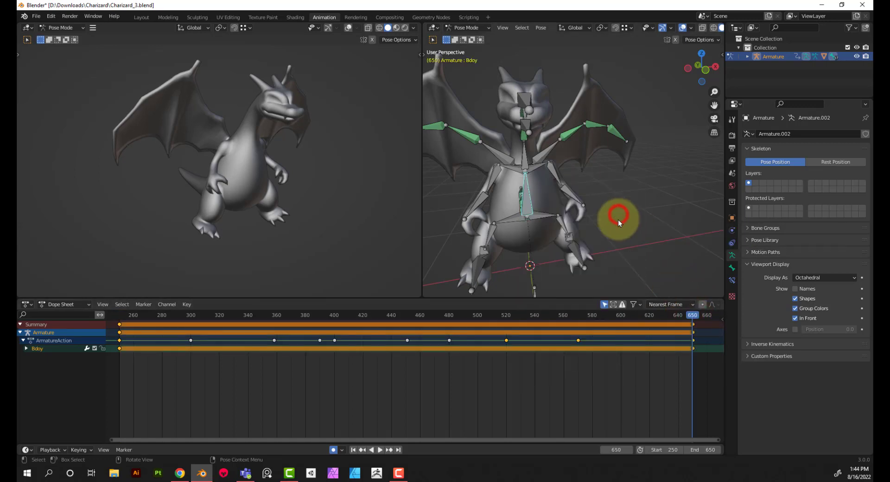
# Insert a Rotation keyframe for the Bdoy bone at frame 300
pyautogui.press('space')
pyautogui.click(190, 316)
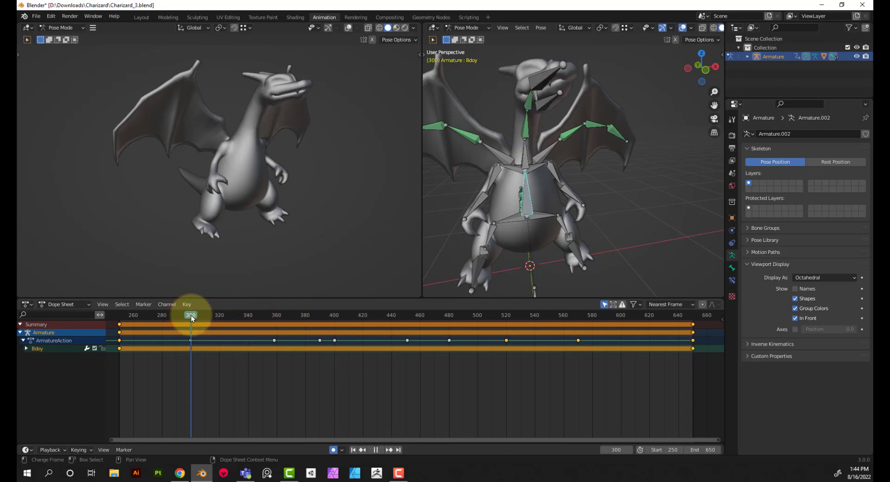
pyautogui.moveTo(522, 199); pyautogui.dragTo(553, 217, button='middle')
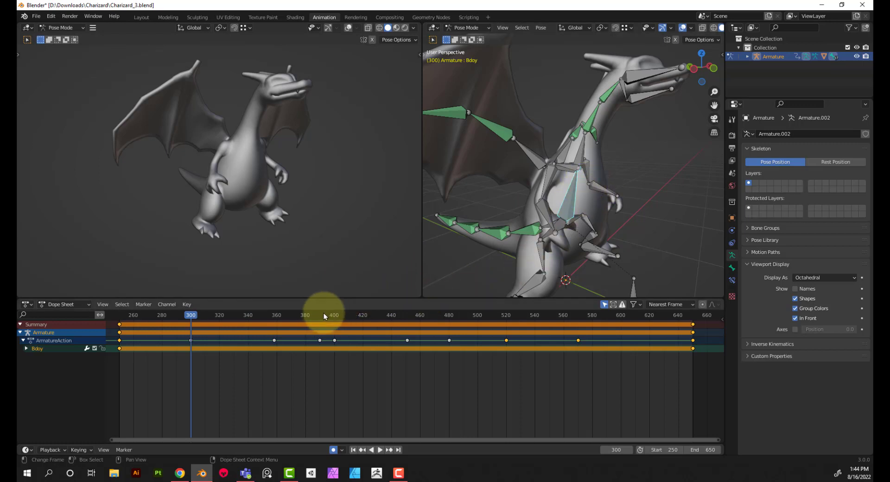
pyautogui.press('i')
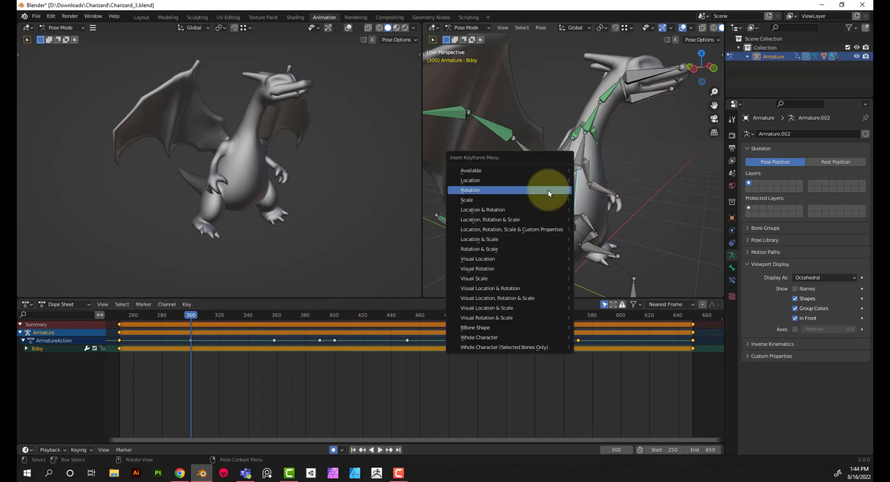
pyautogui.click(548, 190)
# At frame 380, rotate the Bdoy bone about 15.6° around the global X axis to lean the torso forward
pyautogui.moveTo(192, 316); pyautogui.dragTo(305, 324)
pyautogui.press('r')
pyautogui.press('x')
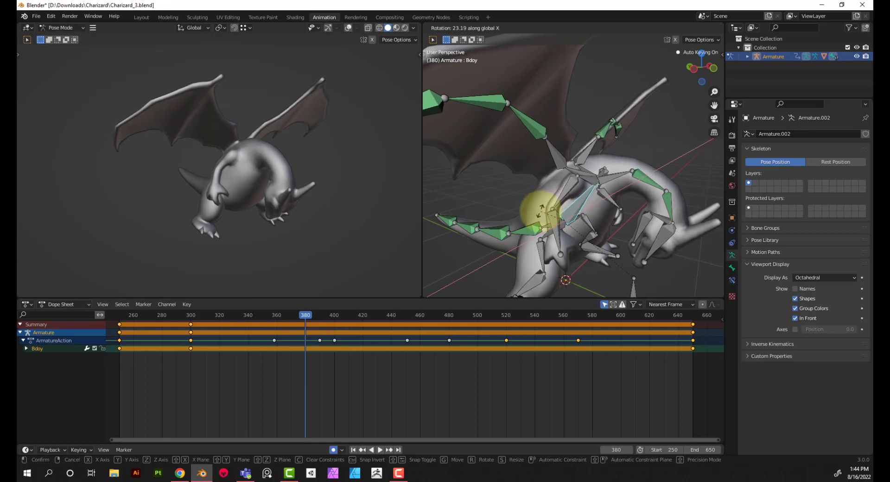
pyautogui.click(589, 208)
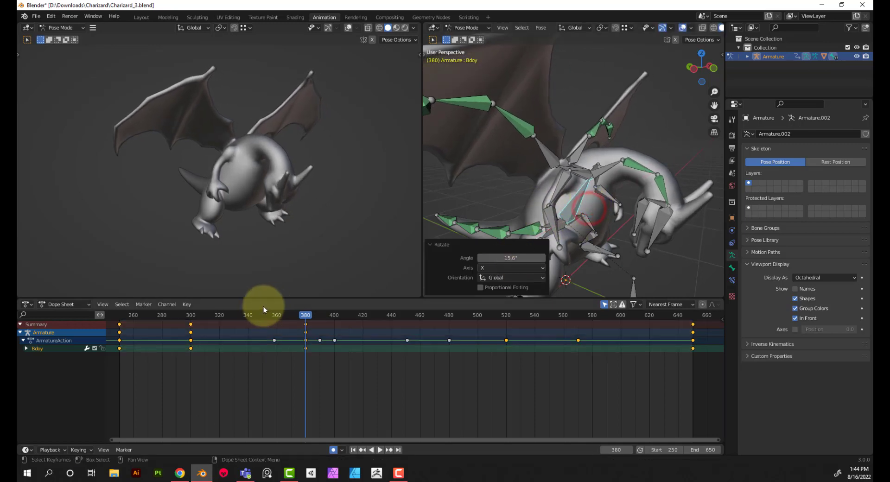
# At frame 400, rotate the Bdoy bone about -1.3° around the global X axis
pyautogui.moveTo(254, 311); pyautogui.dragTo(337, 339)
pyautogui.click(581, 207)
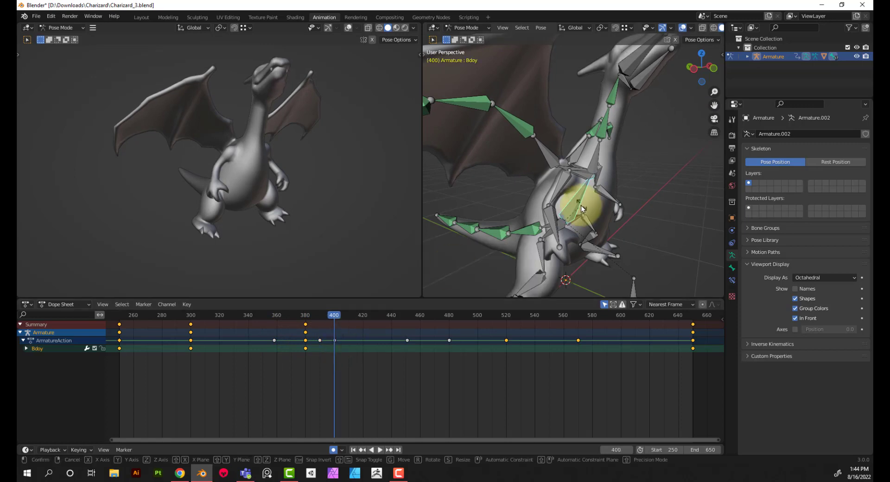
pyautogui.press('r')
pyautogui.press('x')
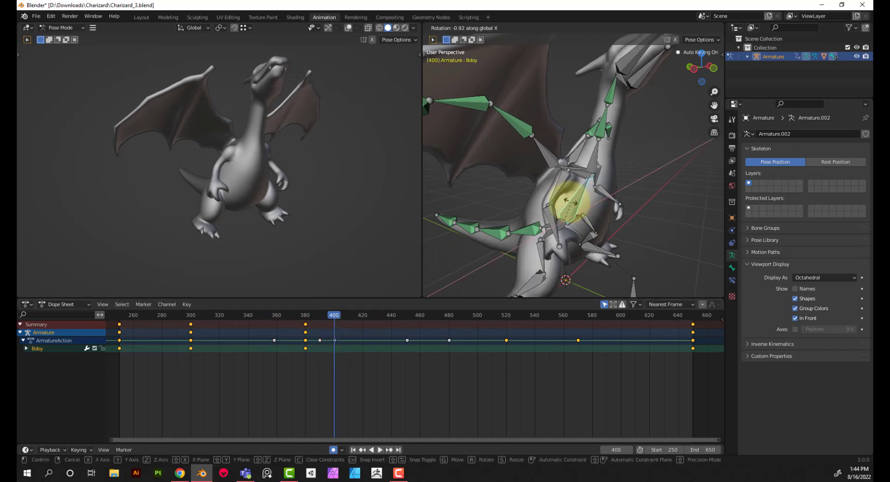
pyautogui.click(561, 204)
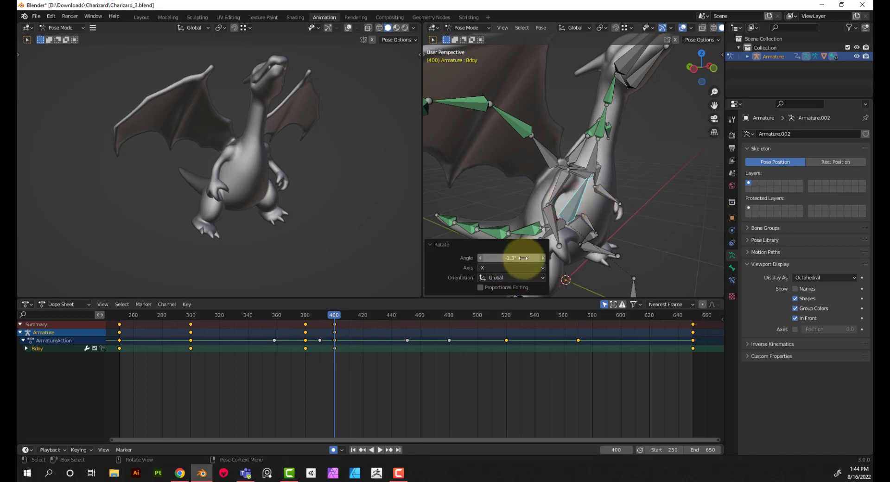
# At frame 400, rotate the Bdoy bone -15.2° around the global X axis to tilt the torso backward
pyautogui.click(653, 231)
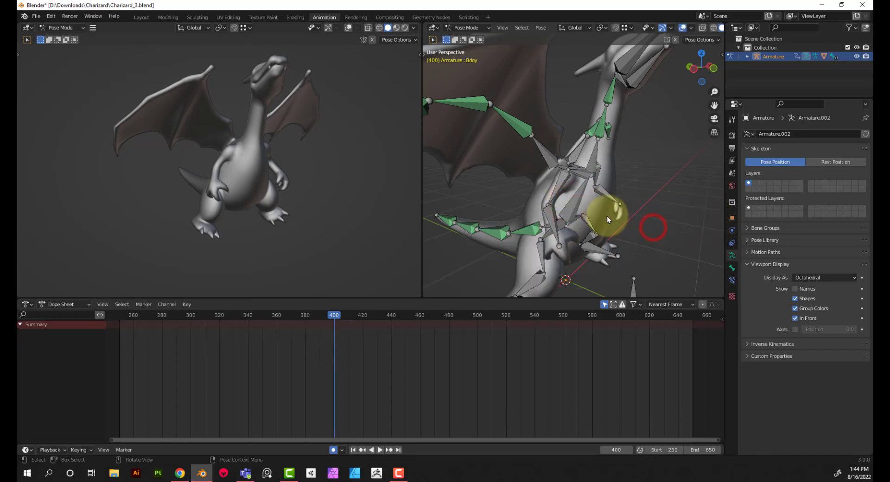
pyautogui.click(580, 216)
pyautogui.press('r')
pyautogui.press('z')
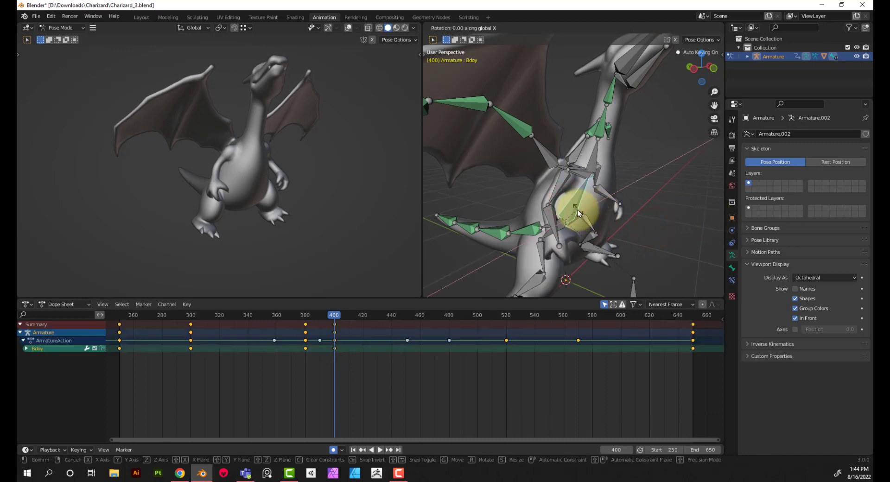
pyautogui.click(558, 226)
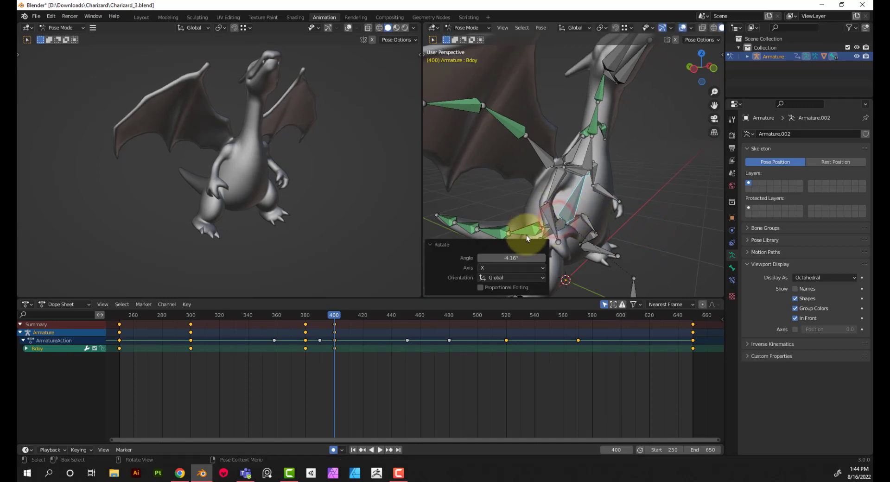
pyautogui.moveTo(511, 257); pyautogui.dragTo(865, 322)
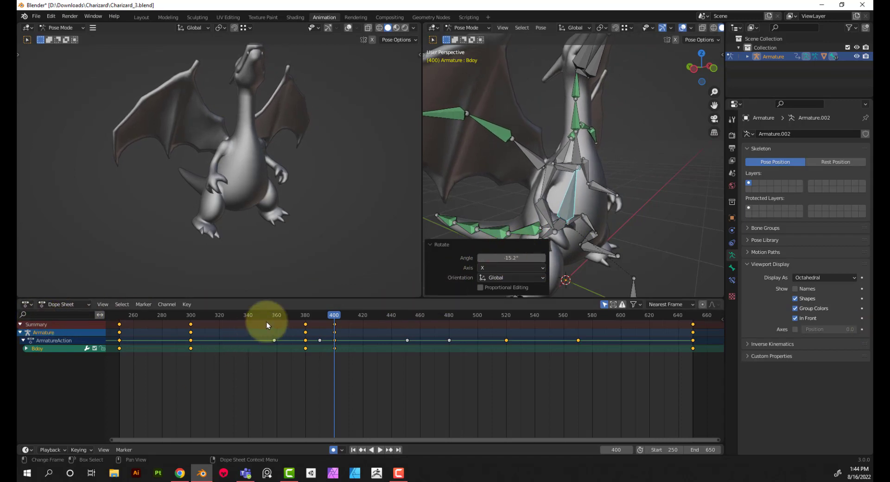
# Scrub through the timeline and play the animation from frame 250 to review the body and neck motion
pyautogui.moveTo(280, 318); pyautogui.dragTo(506, 324)
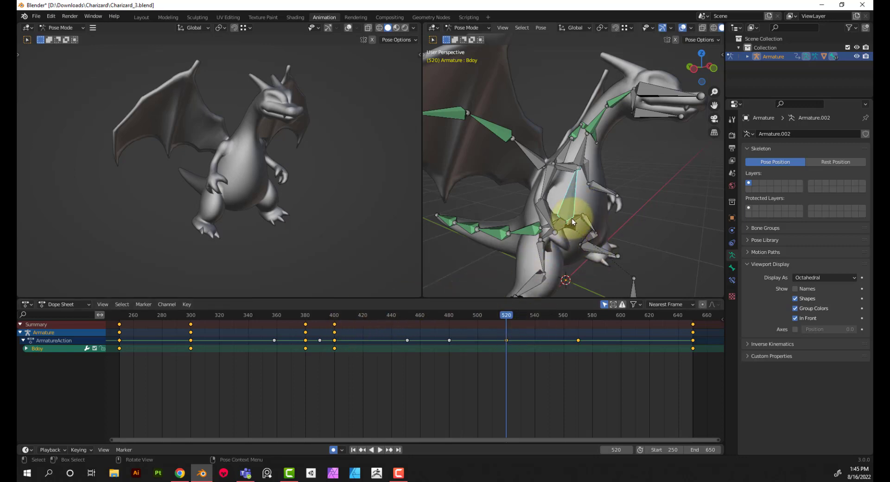
pyautogui.moveTo(507, 317); pyautogui.dragTo(713, 340)
pyautogui.click(713, 341)
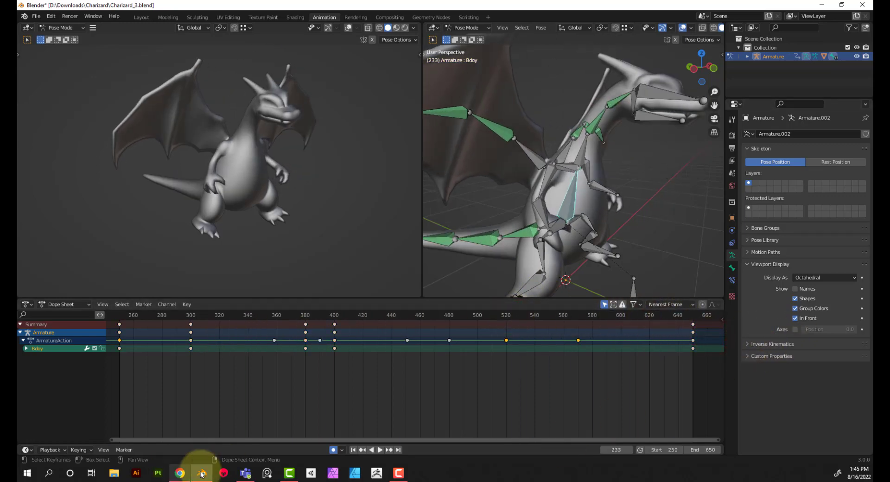
pyautogui.click(352, 450)
pyautogui.click(379, 450)
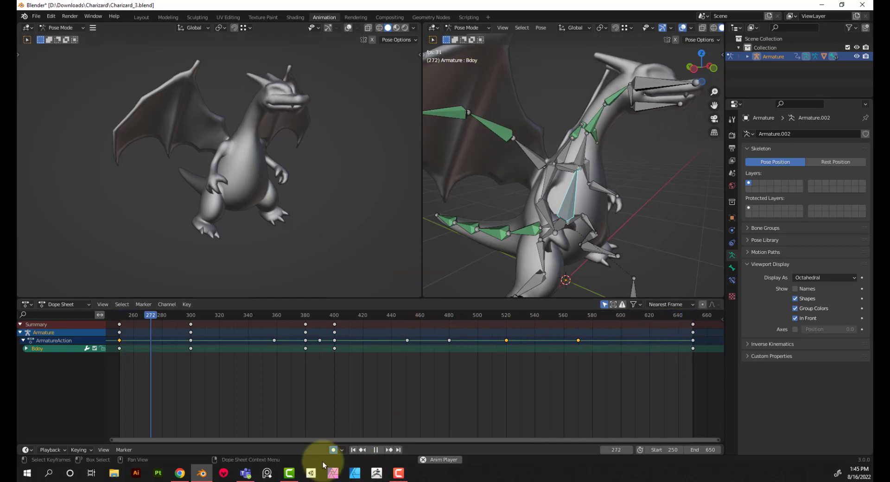
pyautogui.click(375, 450)
# Insert a Rotation keyframe for the Wing_2_R bone at frame 300 and move to frame 380
pyautogui.scroll(-4, 604, 220)
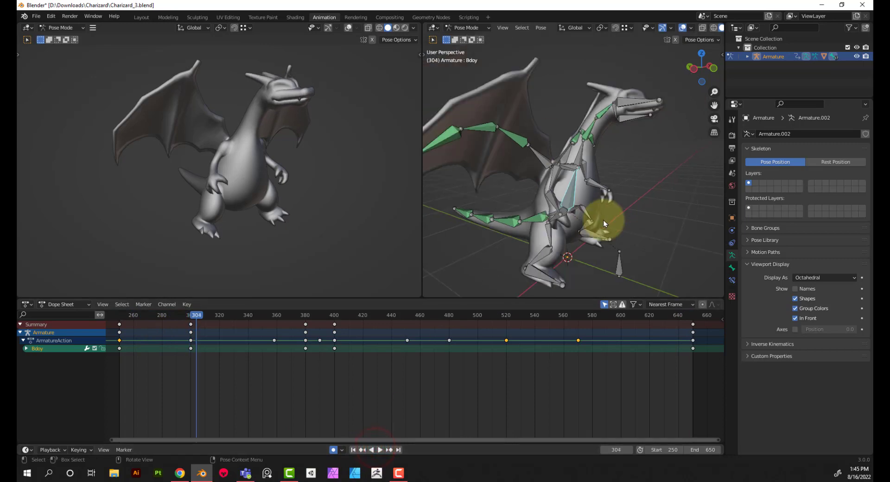
pyautogui.moveTo(606, 220)
pyautogui.mouseDown(button='middle')
pyautogui.moveTo(473, 249)
pyautogui.moveTo(709, 252)
pyautogui.moveTo(536, 232)
pyautogui.moveTo(593, 228)
pyautogui.mouseUp(button='middle')
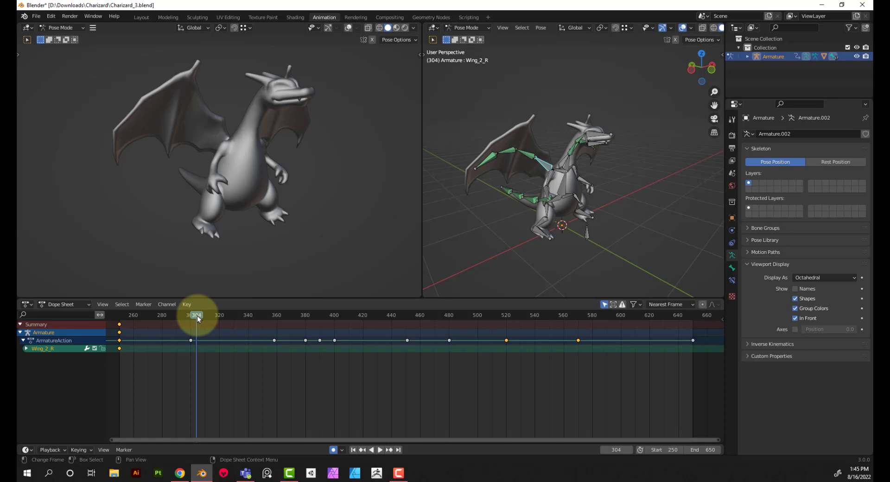
pyautogui.moveTo(198, 316); pyautogui.dragTo(191, 322)
pyautogui.moveTo(569, 216); pyautogui.dragTo(537, 199, button='middle')
pyautogui.scroll(3, 538, 199)
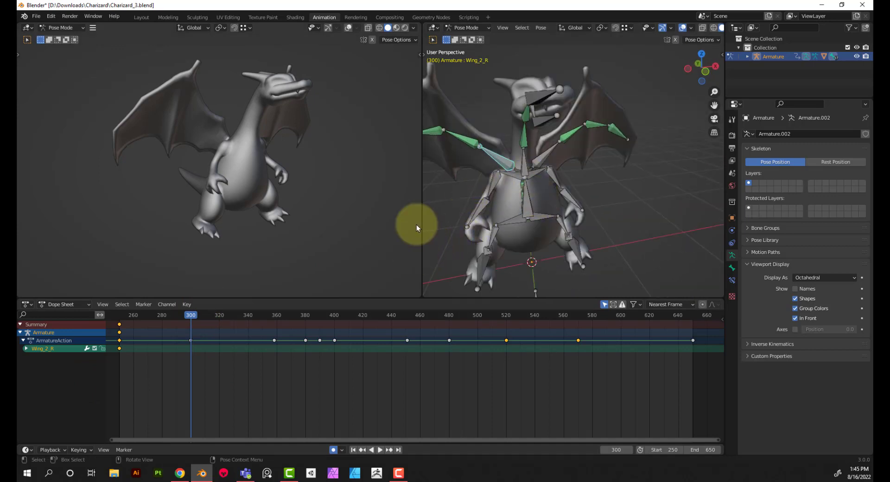
pyautogui.moveTo(522, 169); pyautogui.dragTo(596, 191, button='middle')
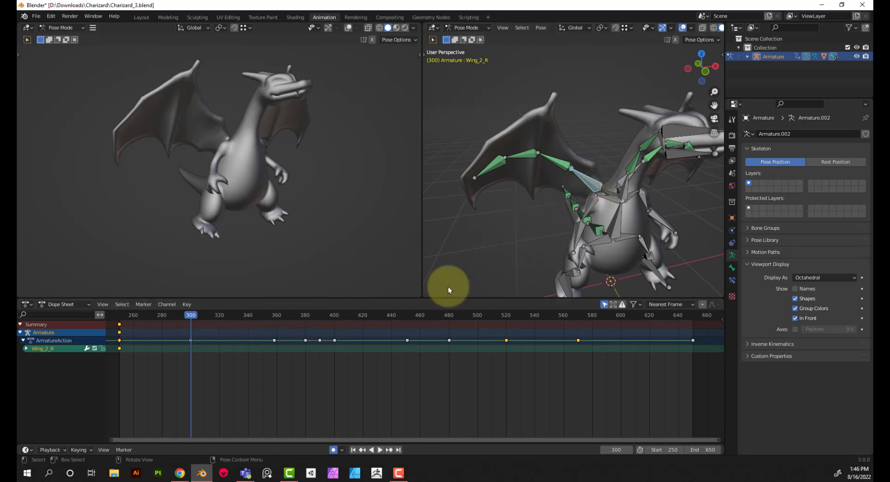
pyautogui.press('i')
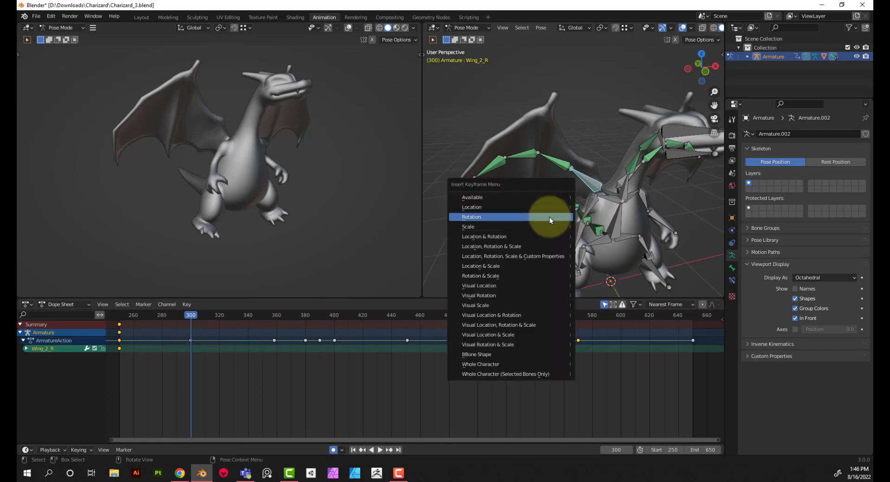
pyautogui.click(549, 217)
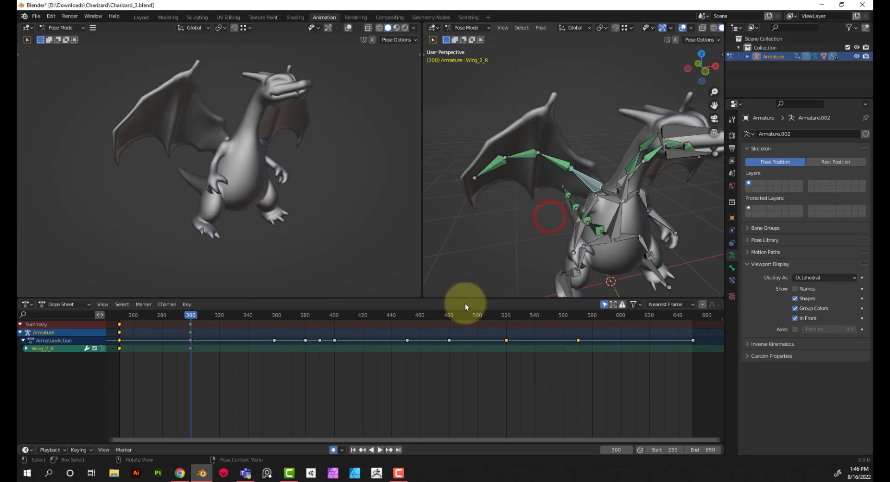
pyautogui.click(305, 315)
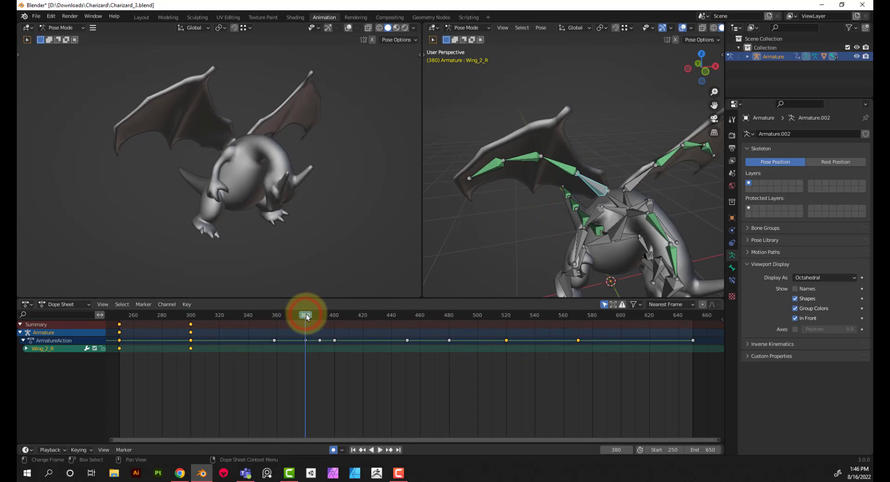
# Try rotating the Wing_2_R bone about 29.9° around global Z and then around global X, and undo both rotations
pyautogui.press('r')
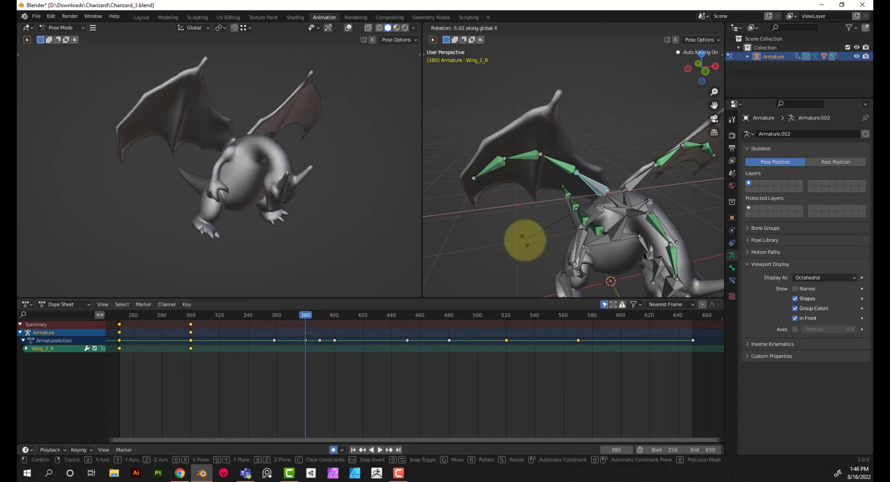
pyautogui.press('z')
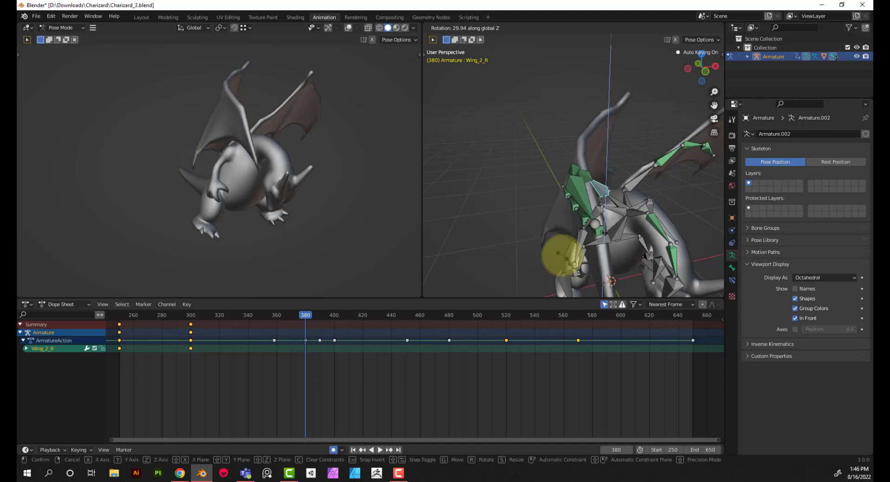
pyautogui.click(562, 255)
pyautogui.press('r')
pyautogui.press('x')
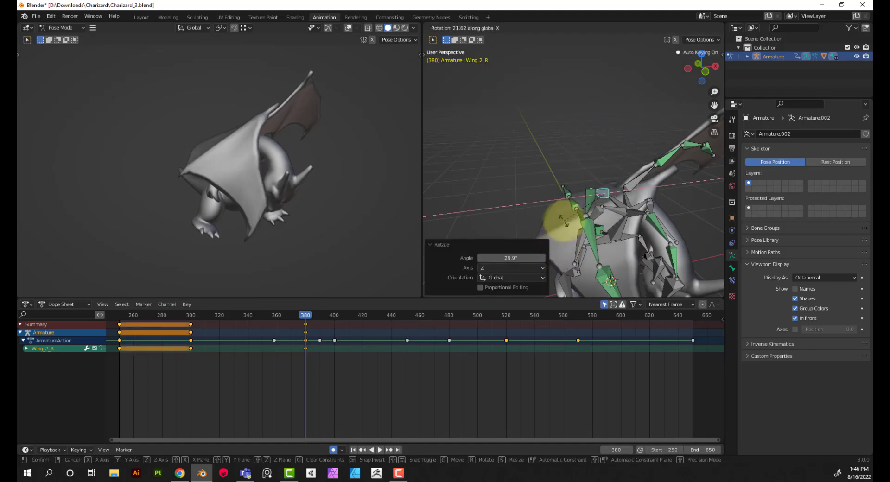
pyautogui.click(563, 217)
pyautogui.moveTo(615, 224)
pyautogui.mouseDown(button='middle')
pyautogui.moveTo(576, 225)
pyautogui.moveTo(600, 185)
pyautogui.moveTo(641, 175)
pyautogui.moveTo(687, 197)
pyautogui.moveTo(585, 215)
pyautogui.moveTo(567, 197)
pyautogui.moveTo(570, 221)
pyautogui.moveTo(574, 201)
pyautogui.mouseUp(button='middle')
pyautogui.hotkey('ctrl', 'z')
pyautogui.hotkey('ctrl', 'z')
# At frame 380, rotate the Wing_2_R bone 25° around the global Z axis
pyautogui.press('r')
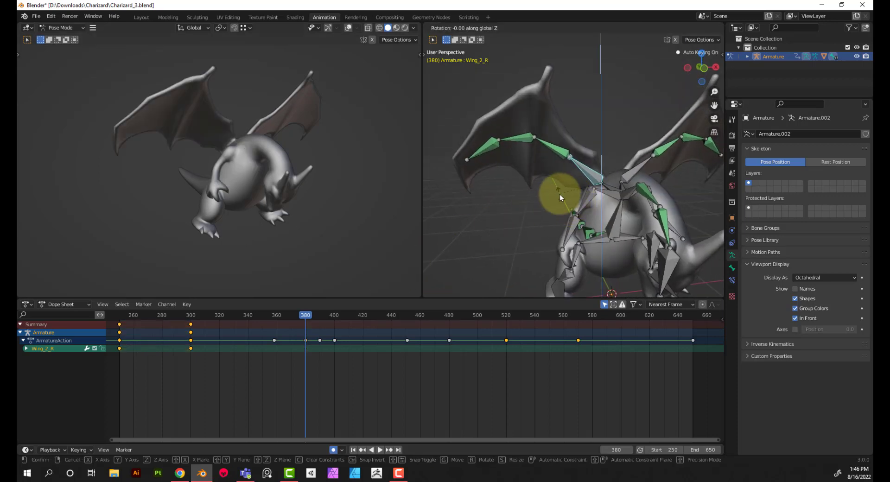
pyautogui.press('z')
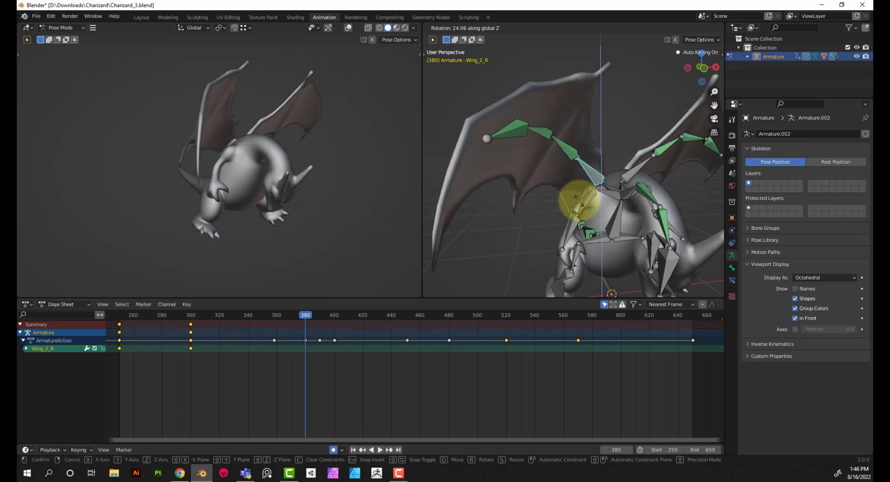
pyautogui.click(577, 201)
pyautogui.click(526, 257)
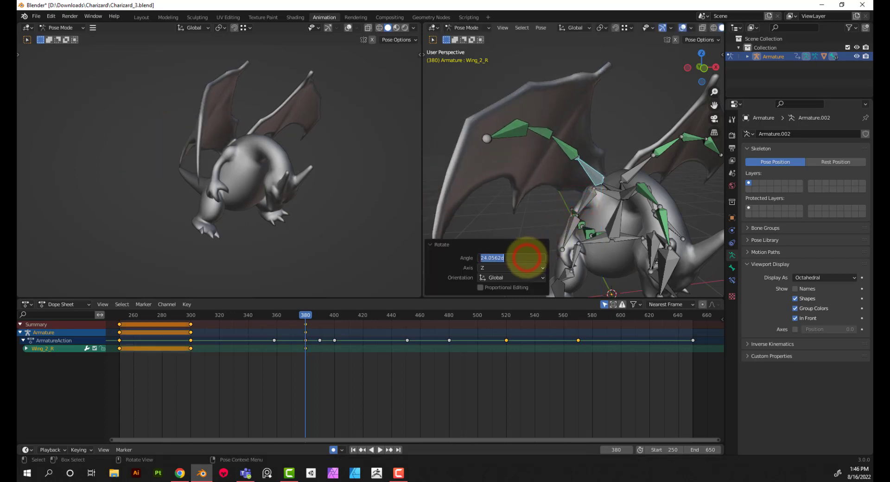
pyautogui.press('Return')
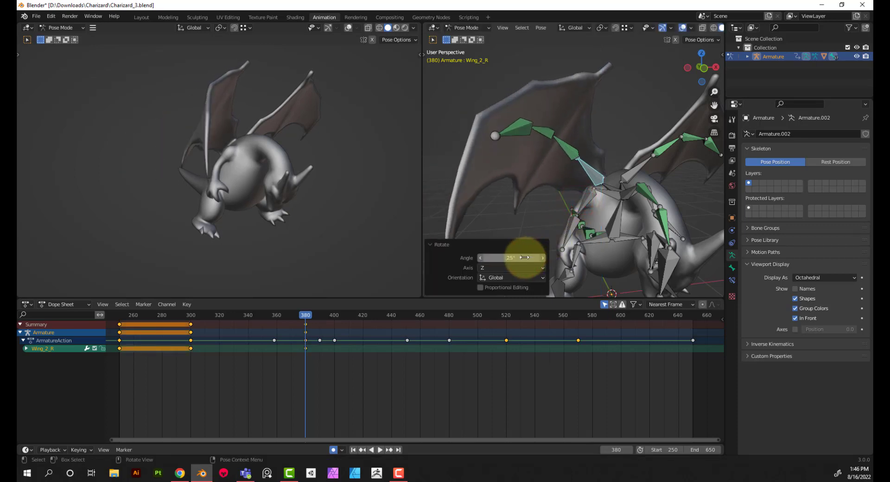
# Rotate the Wing_2_R bone 25° around the global X axis at frame 380 to swing the wing forward
pyautogui.press('r')
pyautogui.press('x')
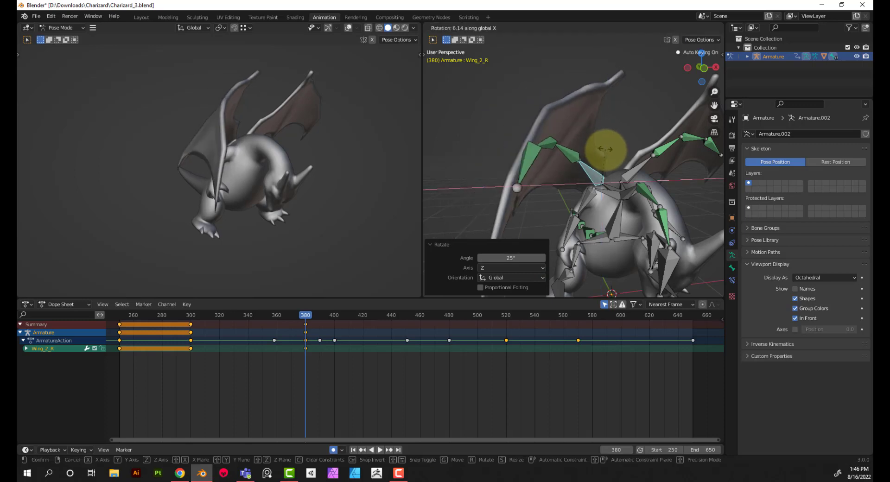
pyautogui.click(607, 167)
pyautogui.click(518, 258)
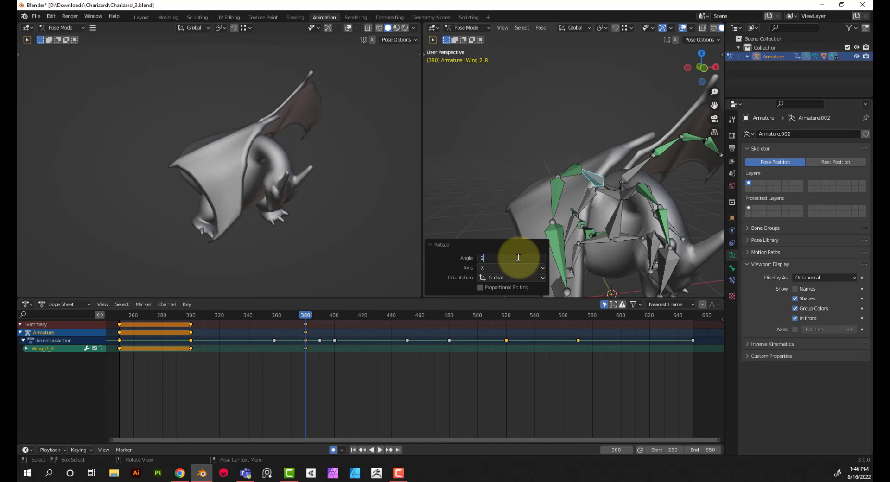
pyautogui.write('25')
pyautogui.press('Return')
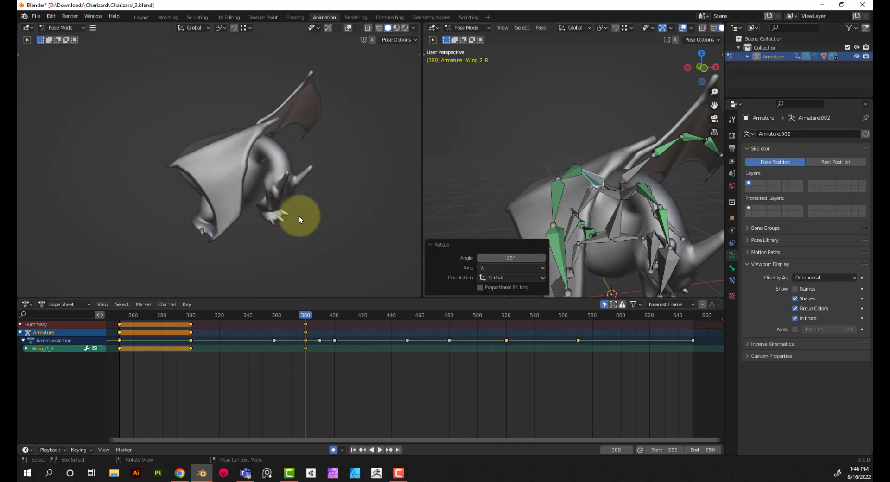
# Select the Wing_2_L bone and insert a Rotation keyframe for it at frame 300
pyautogui.moveTo(299, 216); pyautogui.dragTo(315, 291, button='middle')
pyautogui.click(191, 315)
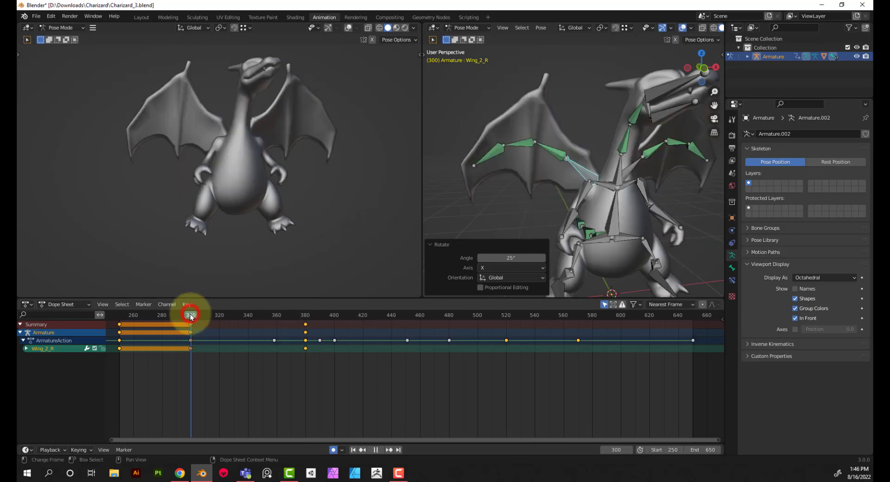
pyautogui.moveTo(602, 181)
pyautogui.mouseDown(button='middle')
pyautogui.moveTo(632, 170)
pyautogui.moveTo(616, 175)
pyautogui.mouseUp(button='middle')
pyautogui.click(616, 175)
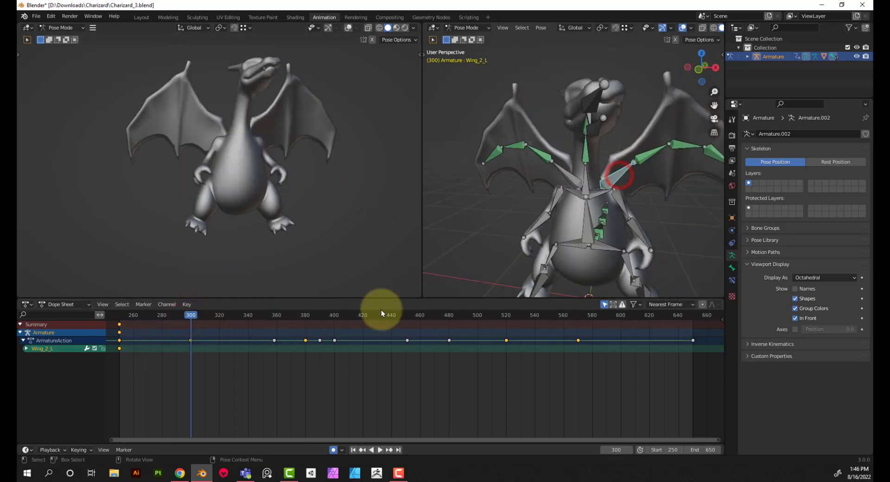
pyautogui.press('i')
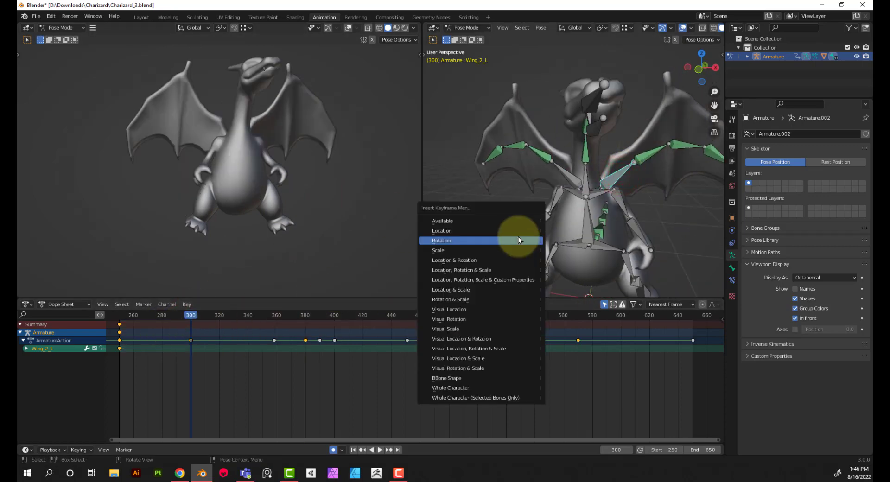
pyautogui.click(518, 236)
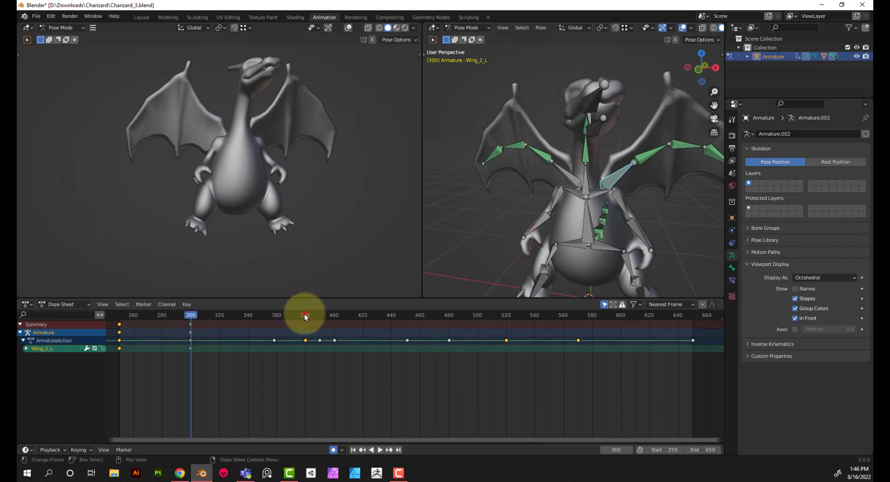
# At frame 380, rotate the Wing_2_L bone -25° around the global Z axis
pyautogui.moveTo(305, 316); pyautogui.dragTo(306, 317)
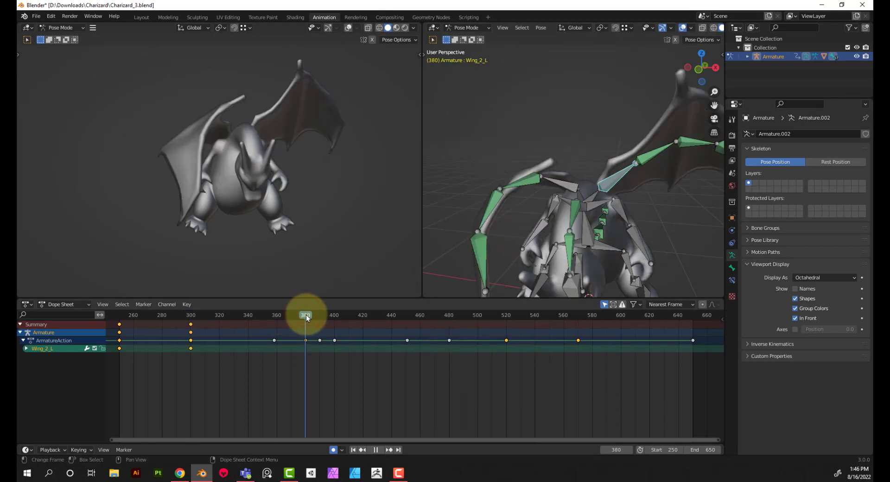
pyautogui.press('r')
pyautogui.press('z')
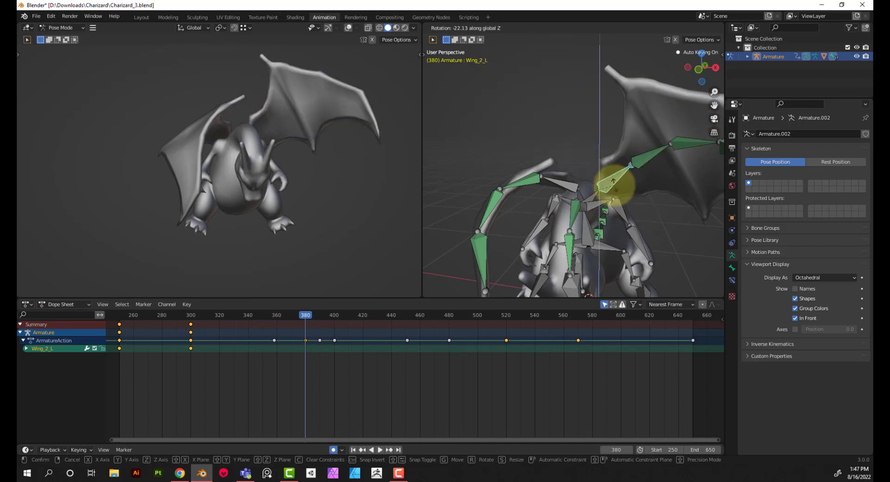
pyautogui.click(586, 210)
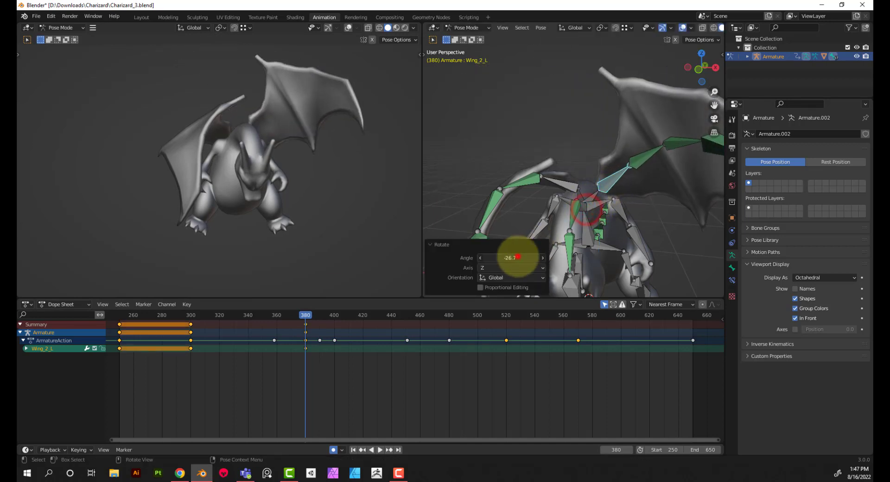
pyautogui.press('Return')
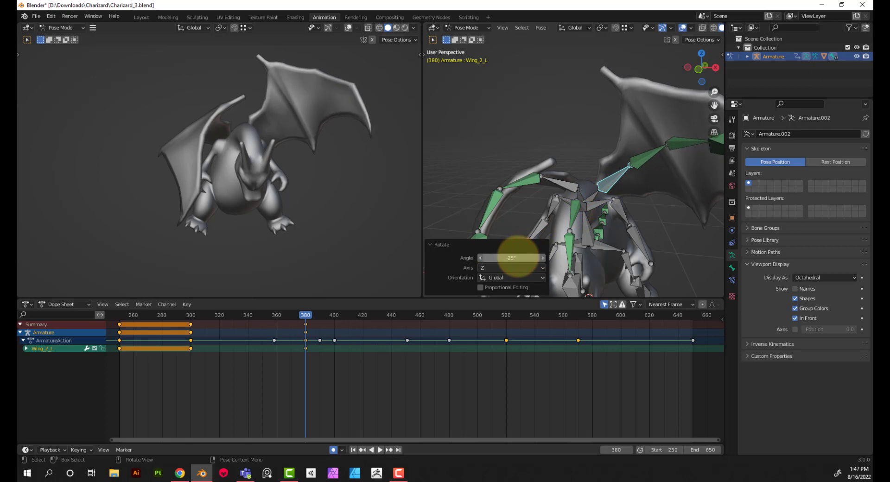
# Rotate the Wing_2_L bone 25° around the global X axis at frame 380 to match the opposite wing
pyautogui.moveTo(619, 153); pyautogui.dragTo(650, 172, button='middle')
pyautogui.press('r')
pyautogui.press('x')
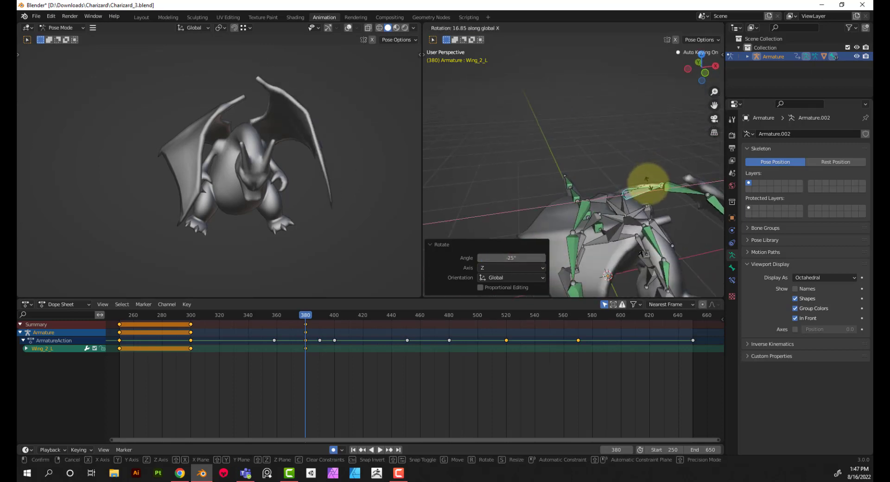
pyautogui.click(512, 258)
pyautogui.doubleClick(515, 258)
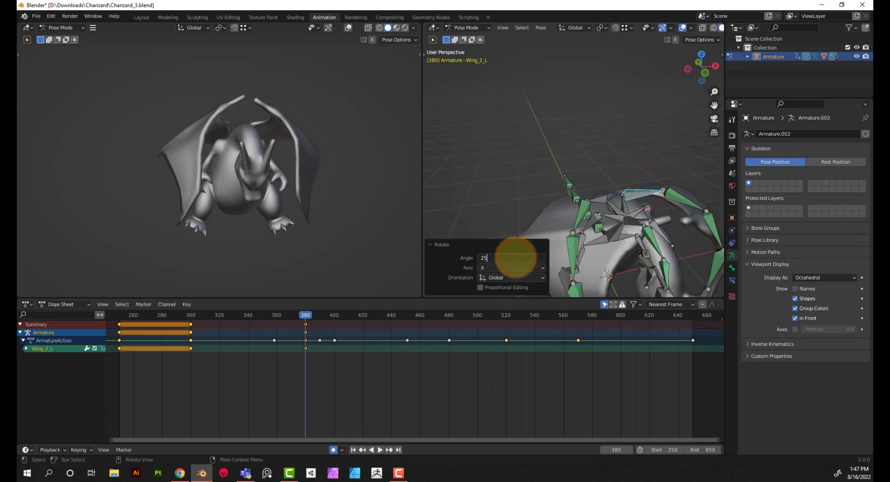
pyautogui.press('Return')
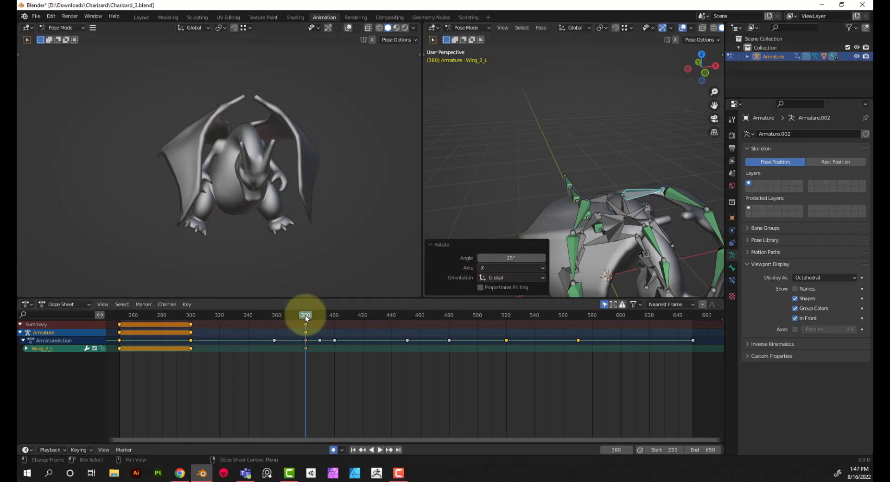
# Play back the animation from frame 260 to review the forward wing swing
pyautogui.moveTo(305, 315); pyautogui.dragTo(132, 329)
pyautogui.click(133, 329)
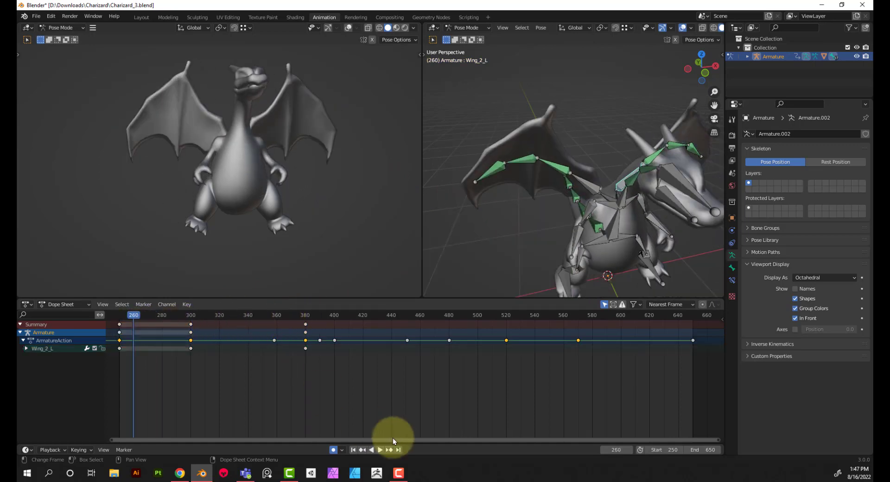
pyautogui.click(380, 450)
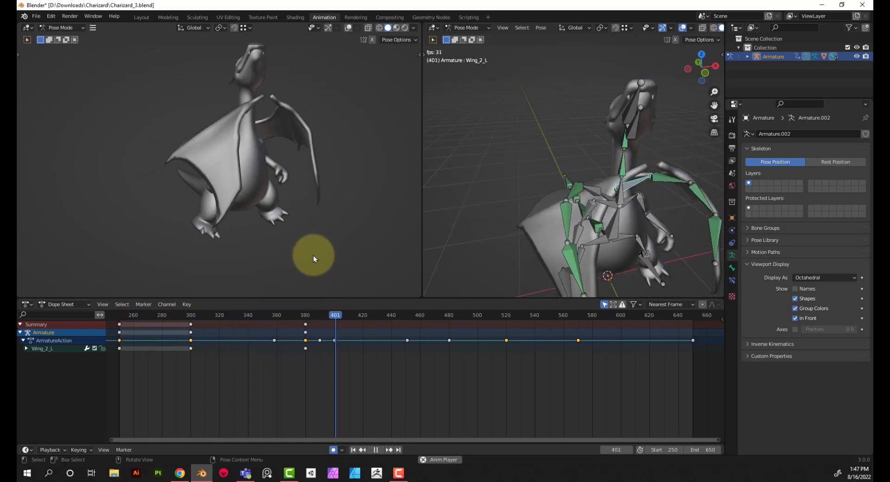
pyautogui.click(376, 449)
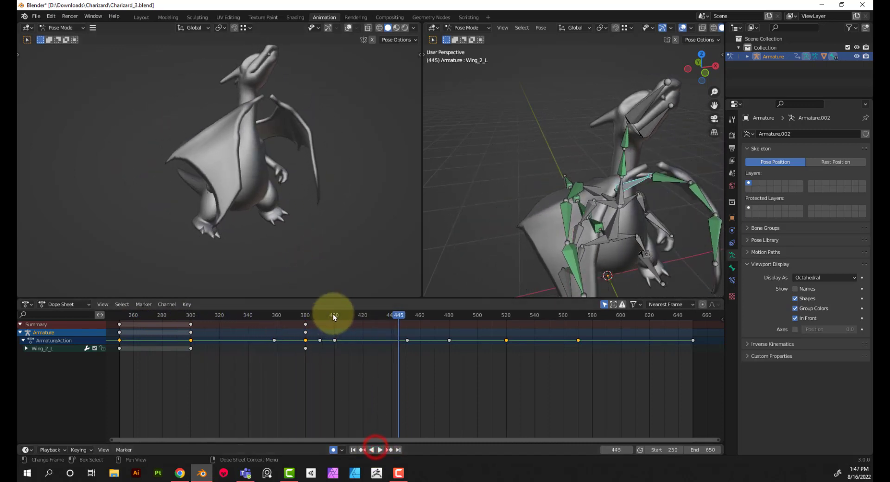
# Copy the Wing_2_L bone's frame 300 keyframe and paste it at frame 410
pyautogui.moveTo(332, 316); pyautogui.dragTo(349, 318)
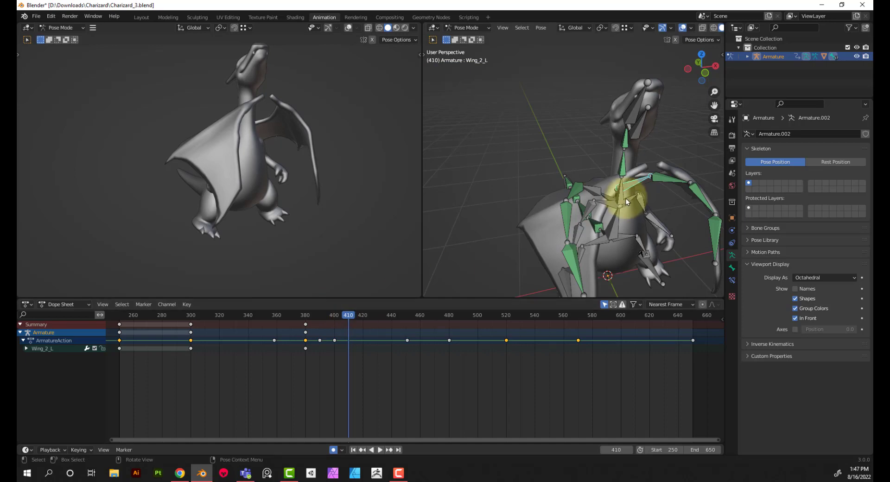
pyautogui.moveTo(625, 199); pyautogui.dragTo(547, 191, button='middle')
pyautogui.moveTo(217, 359); pyautogui.dragTo(207, 349)
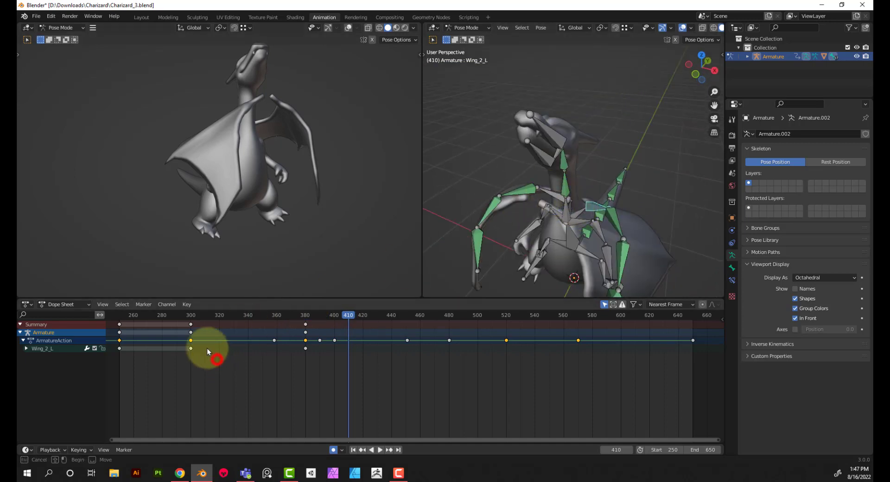
pyautogui.moveTo(188, 319); pyautogui.dragTo(187, 319)
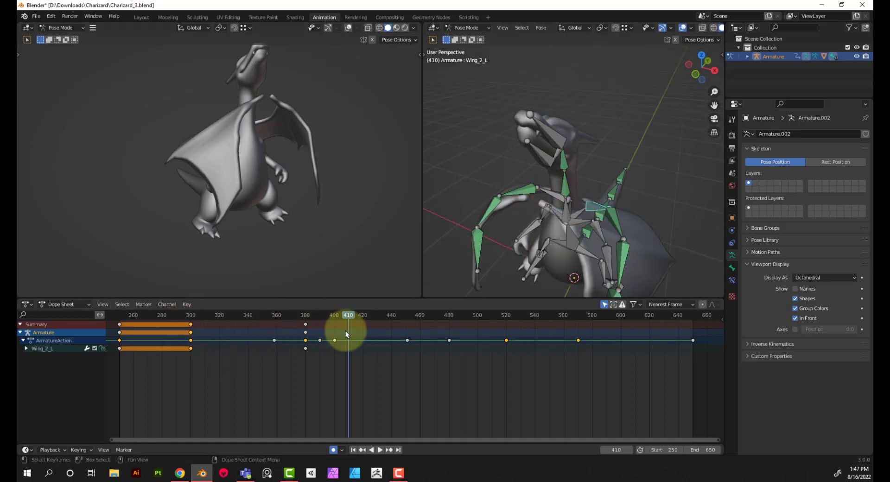
pyautogui.hotkey('ctrl', 'v')
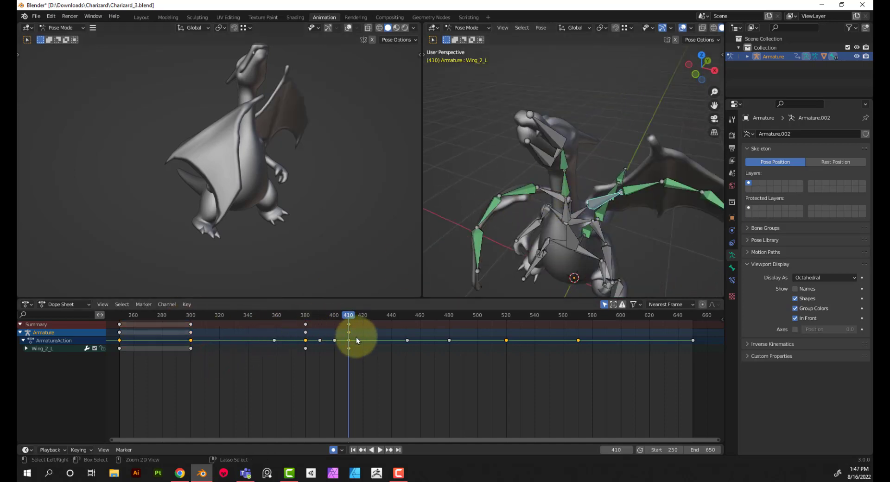
# Copy the Wing_2_R bone's frame 300 keyframe and paste it at frame 410
pyautogui.click(555, 193)
pyautogui.moveTo(212, 358); pyautogui.dragTo(185, 318)
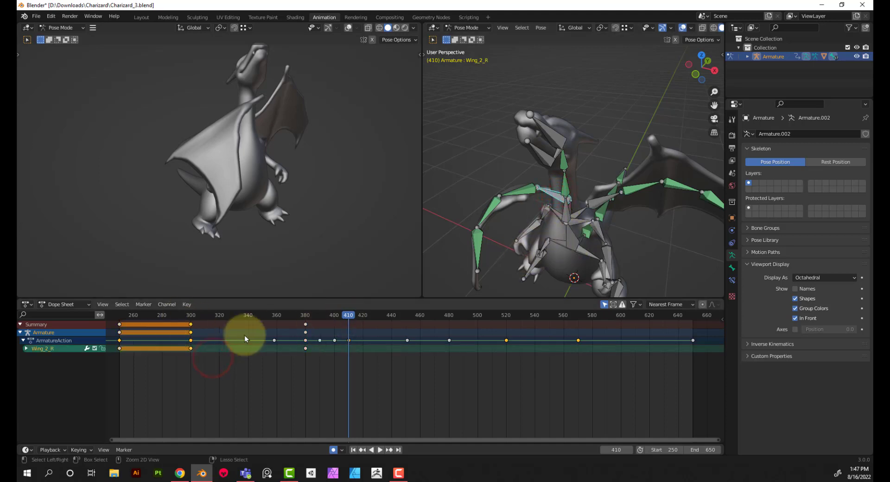
pyautogui.hotkey('ctrl', 'c')
pyautogui.hotkey('ctrl', 'v')
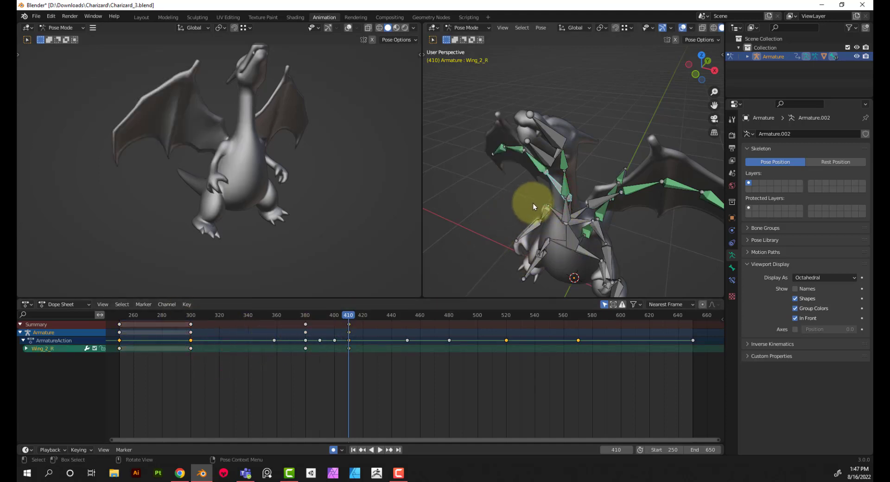
pyautogui.moveTo(533, 203); pyautogui.dragTo(601, 204, button='middle')
pyautogui.click(351, 317)
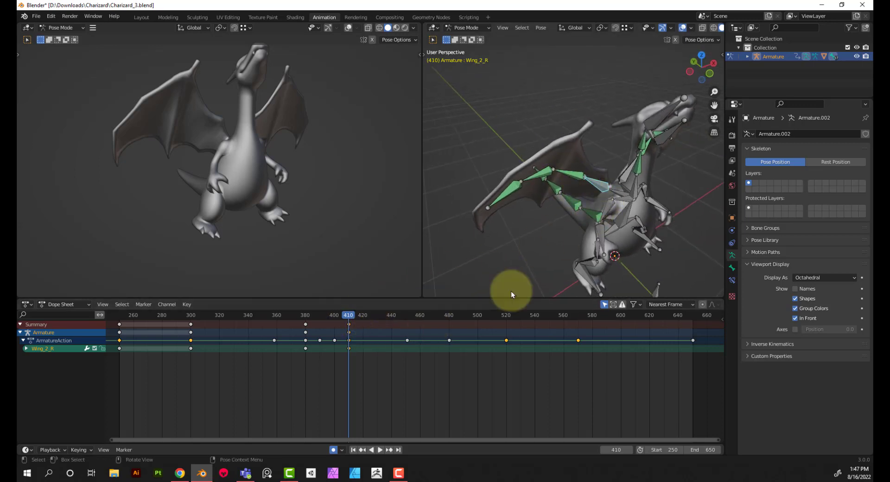
# At frame 410, rotate the Wing_2_R bone -10° around the global Z axis
pyautogui.click(602, 184)
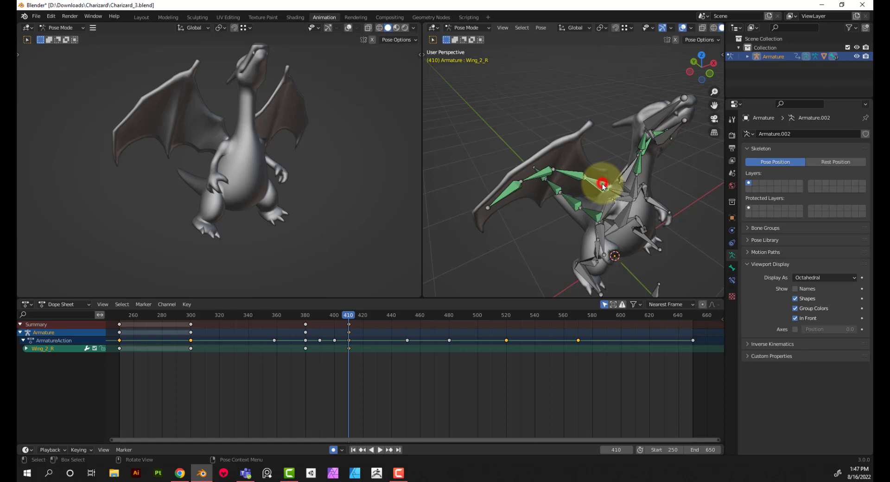
pyautogui.moveTo(586, 190); pyautogui.dragTo(574, 197, button='middle')
pyautogui.press('r')
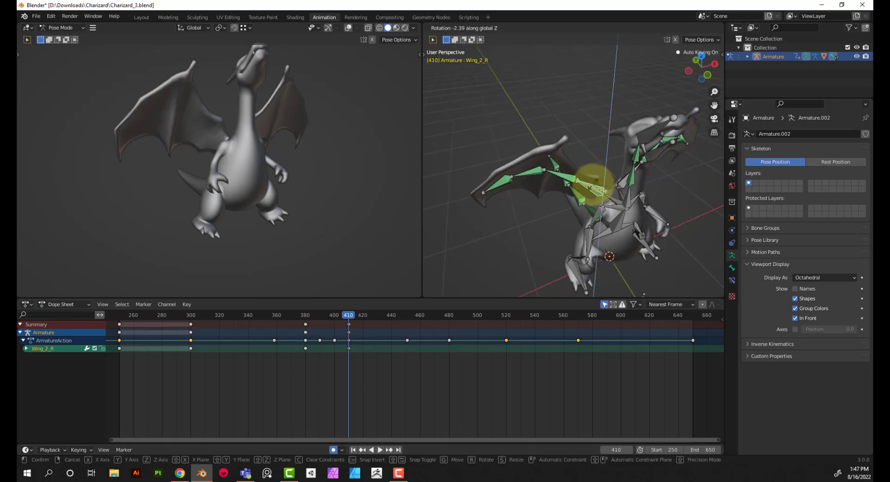
pyautogui.press('z')
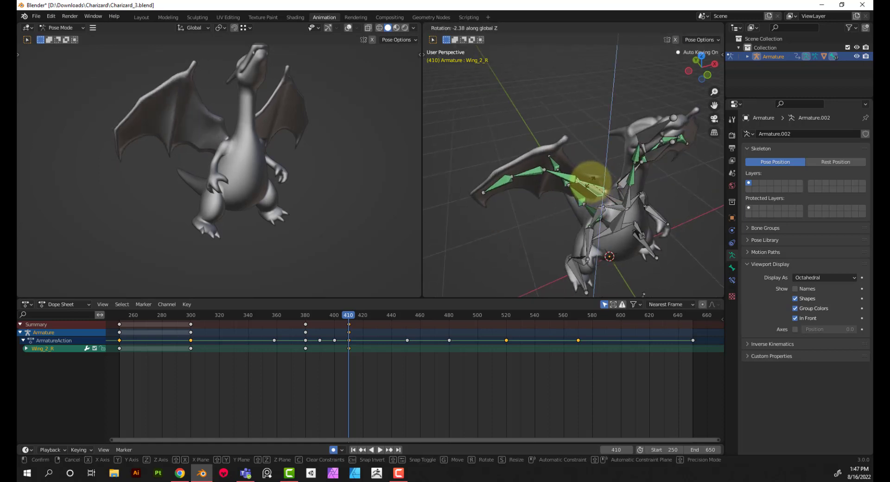
pyautogui.click(587, 180)
pyautogui.moveTo(501, 258); pyautogui.dragTo(504, 258)
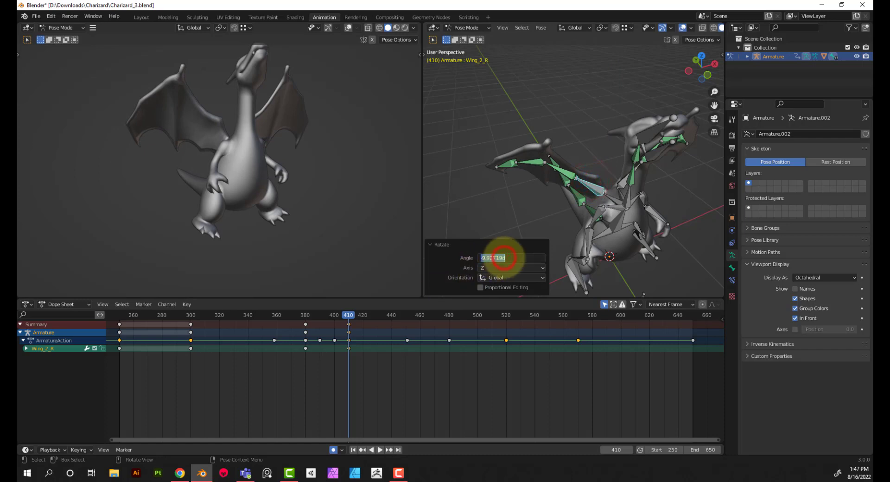
pyautogui.write('3')
pyautogui.press('Return')
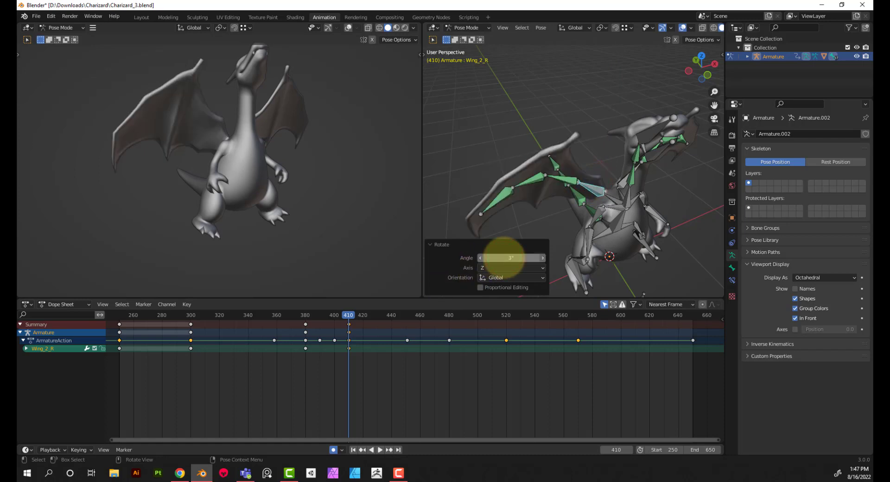
pyautogui.click(503, 257)
pyautogui.write('-10')
pyautogui.press('Return')
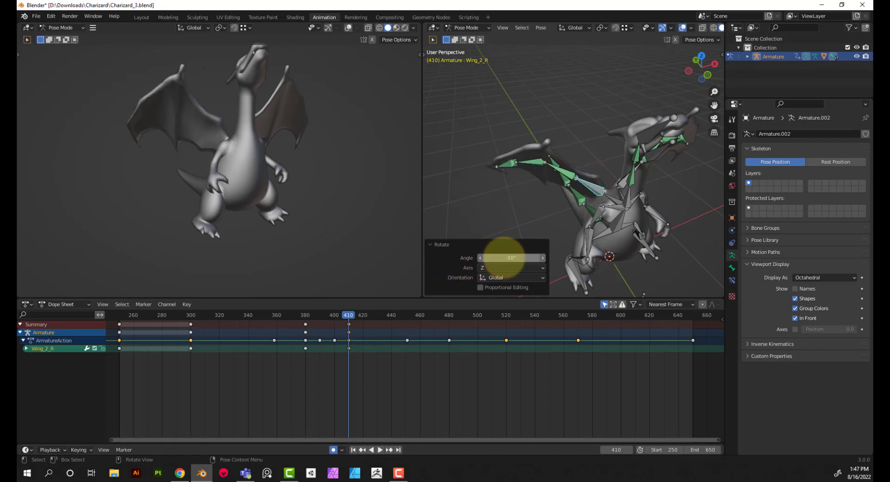
# Rotate the Wing_2_R bone -10° around the global X axis at frame 410
pyautogui.press('r')
pyautogui.press('x')
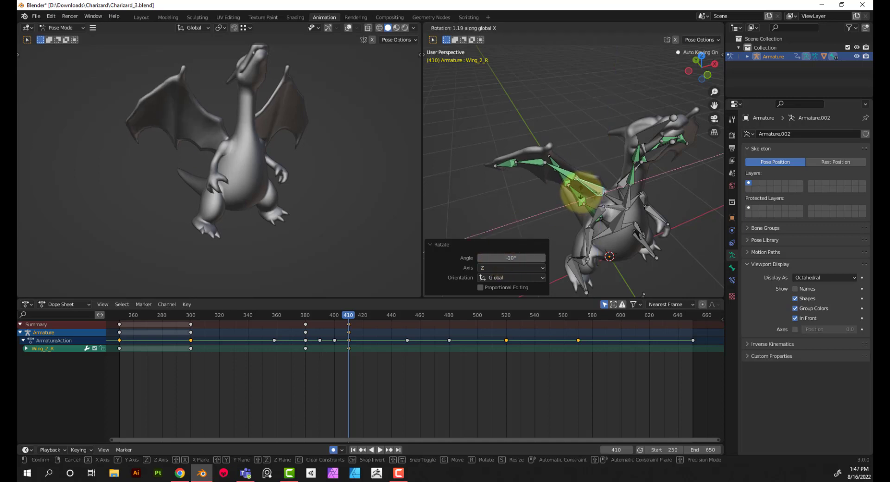
pyautogui.click(579, 199)
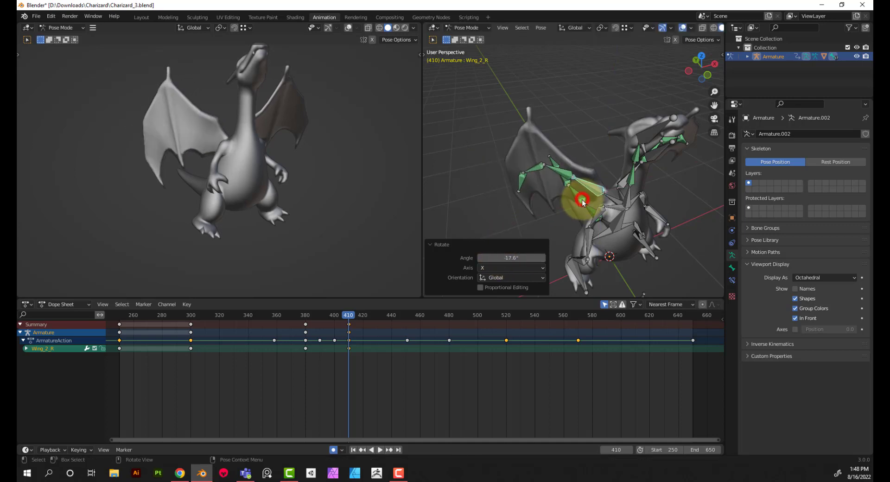
pyautogui.click(519, 254)
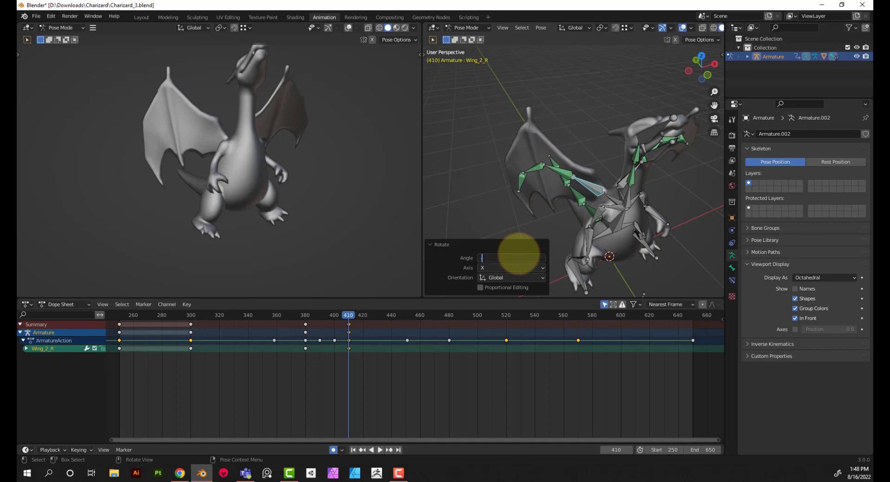
pyautogui.write('-10')
pyautogui.press('Return')
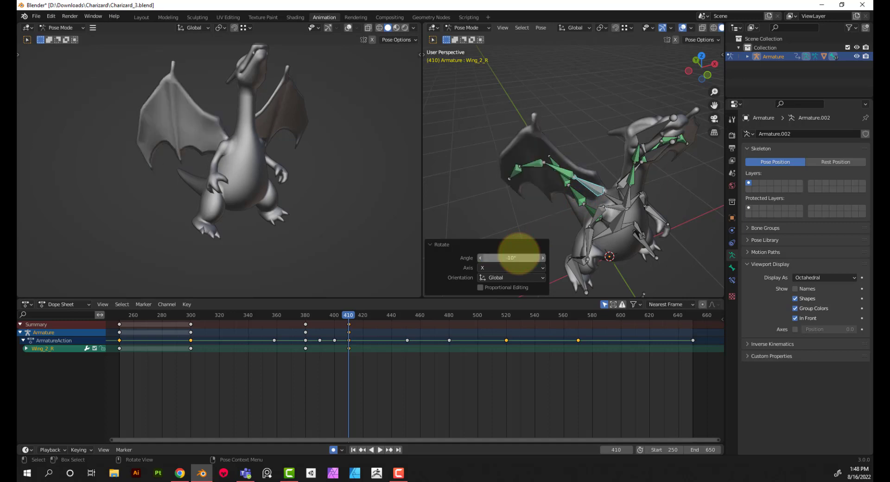
# Try rotating the Wing_2_L bone 10° around the global Z axis at frame 410
pyautogui.moveTo(686, 192); pyautogui.dragTo(614, 194, button='middle')
pyautogui.click(615, 196)
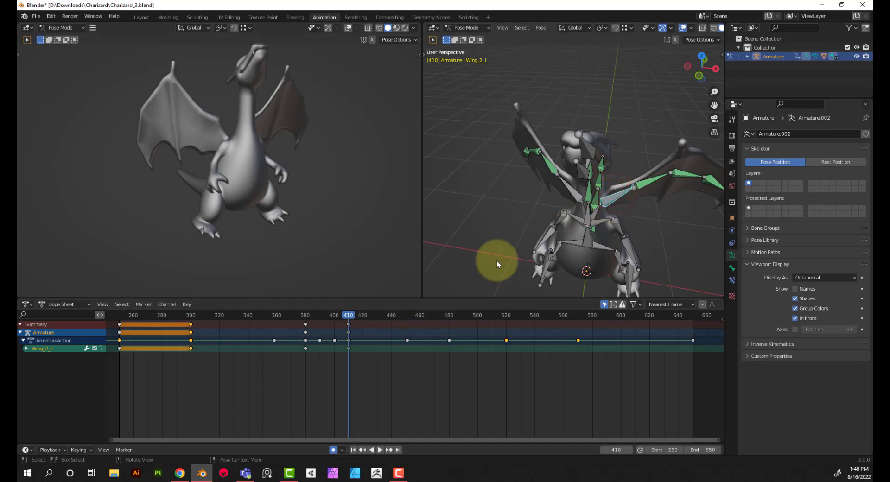
pyautogui.press('r')
pyautogui.press('z')
pyautogui.click(641, 221)
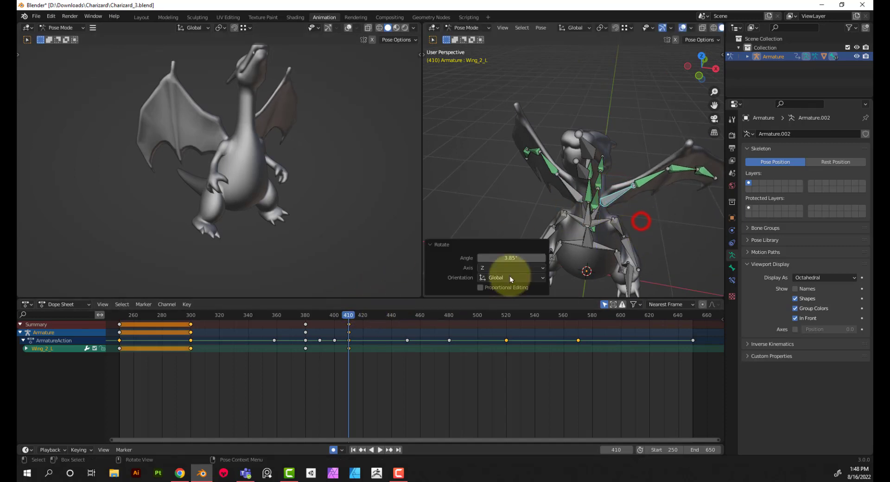
pyautogui.click(517, 258)
pyautogui.write('10')
pyautogui.press('Return')
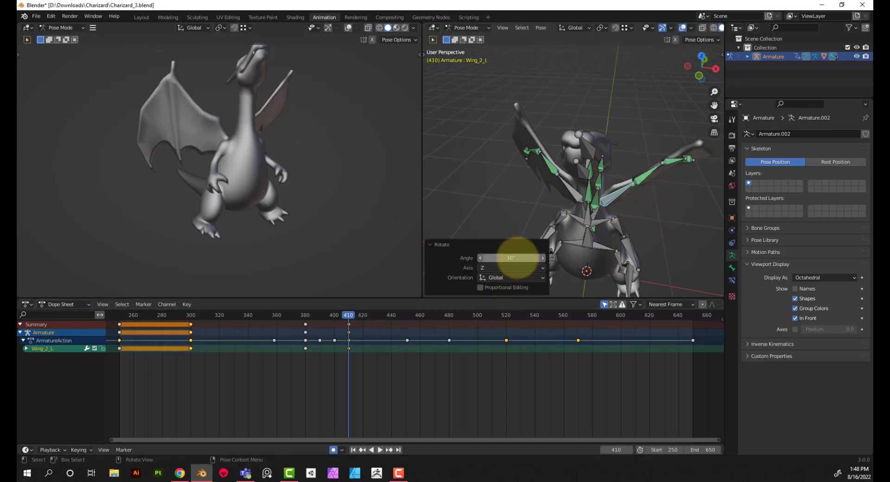
# Try rotating the Wing_2_L bone 10° around the global X axis and undo its frame 410 rotations
pyautogui.press('r')
pyautogui.press('z')
pyautogui.write('x')
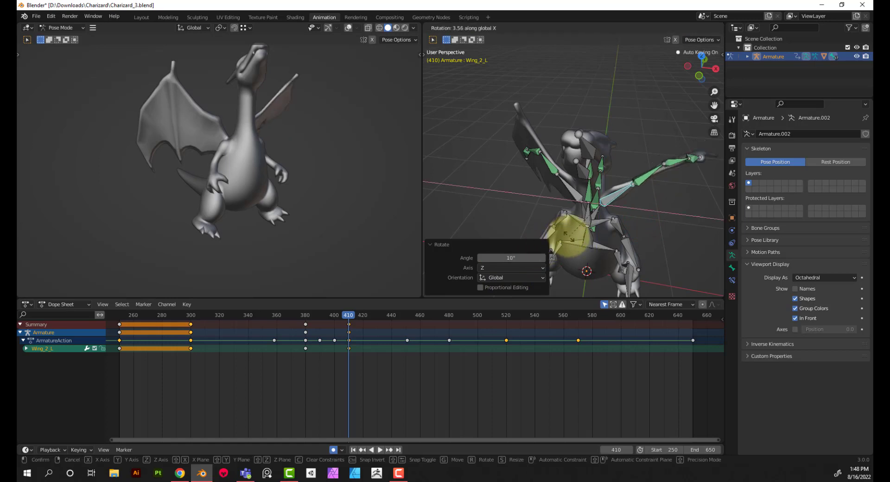
pyautogui.write('10')
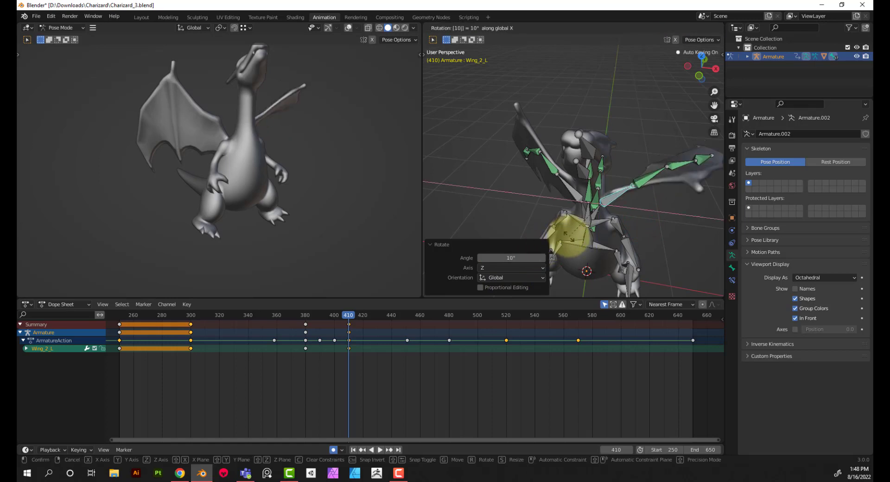
pyautogui.press('Return')
pyautogui.hotkey('ctrl', 'z')
pyautogui.hotkey('ctrl', 'z')
pyautogui.hotkey('ctrl', 'z')
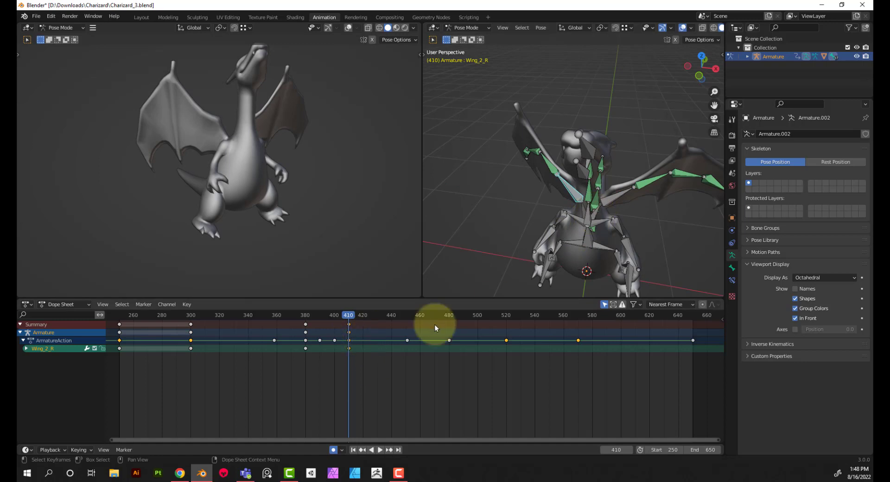
# Reselect the Wing_2_L bone and paste its frame 300 keyframe over the one at frame 410
pyautogui.click(611, 195)
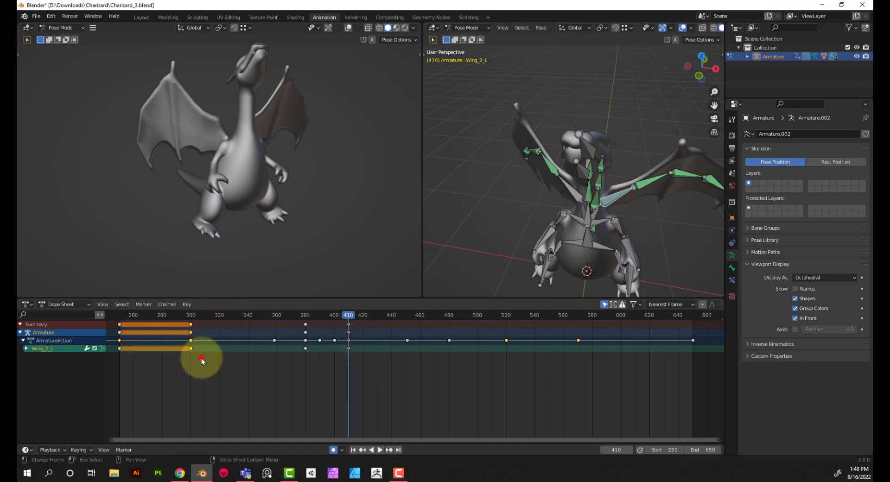
pyautogui.moveTo(201, 358); pyautogui.dragTo(187, 315)
pyautogui.hotkey('ctrl', 'c')
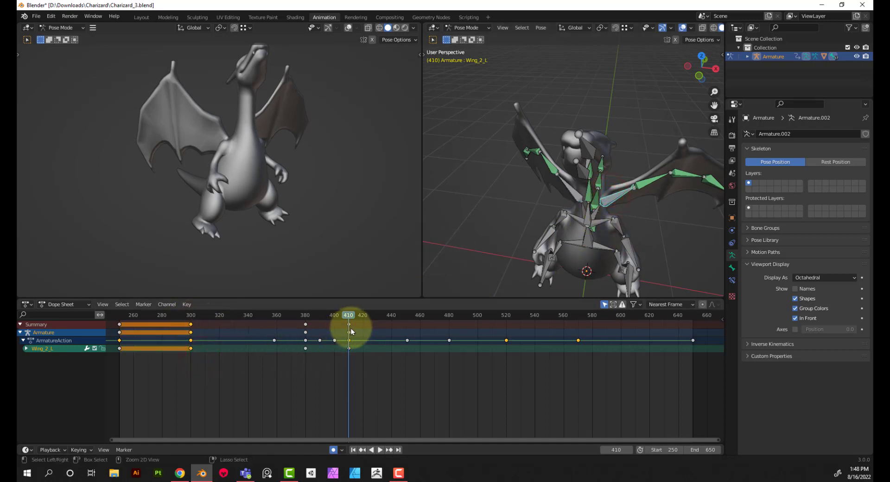
pyautogui.hotkey('ctrl', 'v')
# Rotate the Wing_2_L bone -10° around the global X axis at frame 410
pyautogui.moveTo(613, 198); pyautogui.dragTo(596, 212, button='middle')
pyautogui.press('r')
pyautogui.press('x')
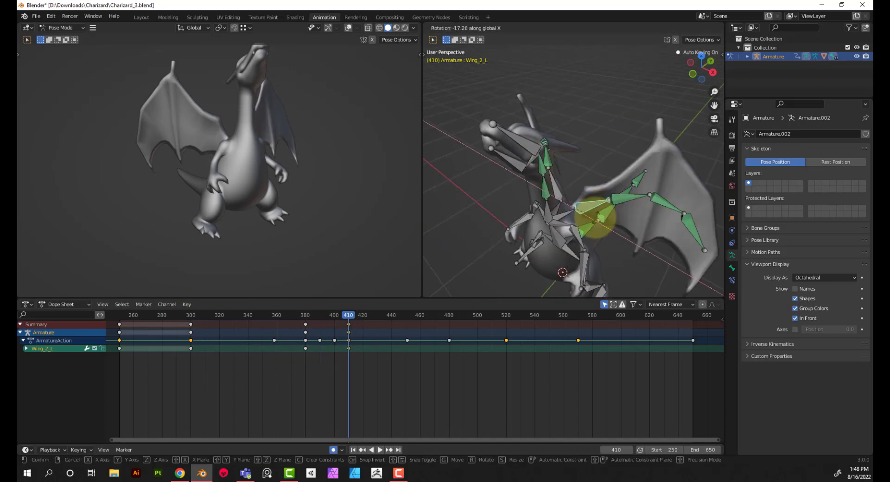
pyautogui.click(595, 220)
pyautogui.click(504, 257)
pyautogui.write('-1')
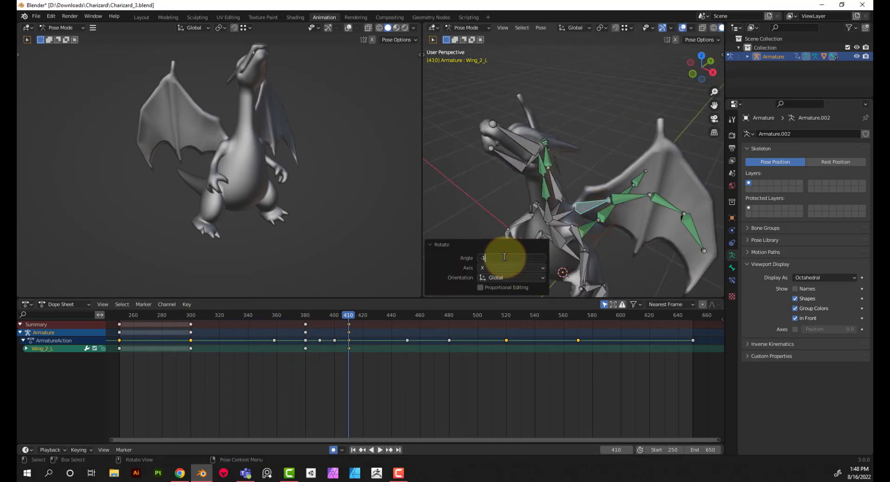
pyautogui.write('0')
pyautogui.press('Return')
# Rotate the Wing_2_L bone 10° around the global Z axis at frame 410 to mirror the opposite wing
pyautogui.press('r')
pyautogui.press('z')
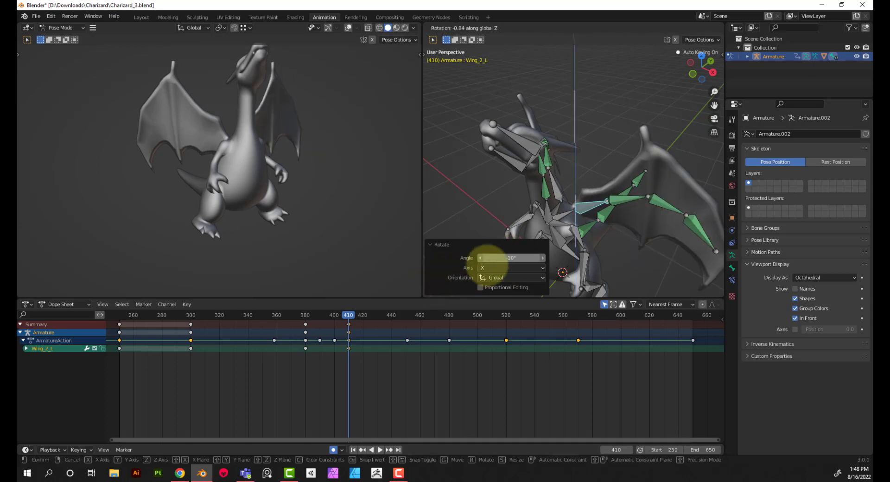
pyautogui.click(458, 35)
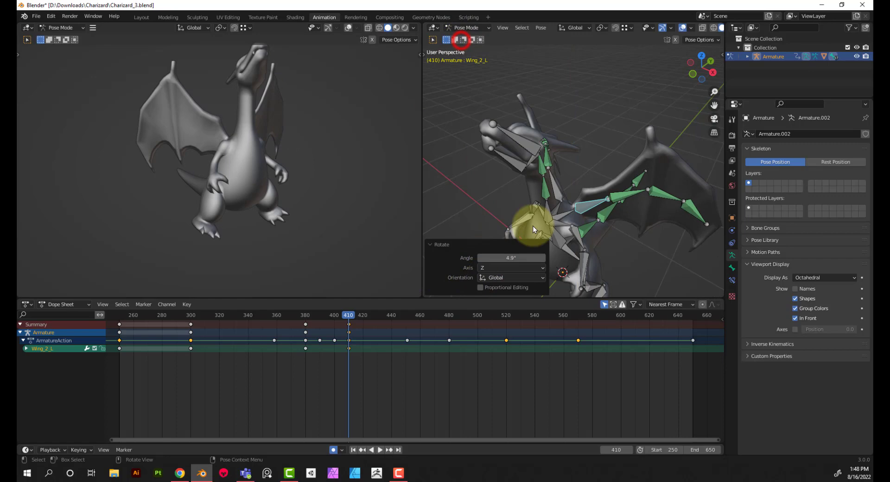
pyautogui.click(521, 256)
pyautogui.write('10')
pyautogui.press('Return')
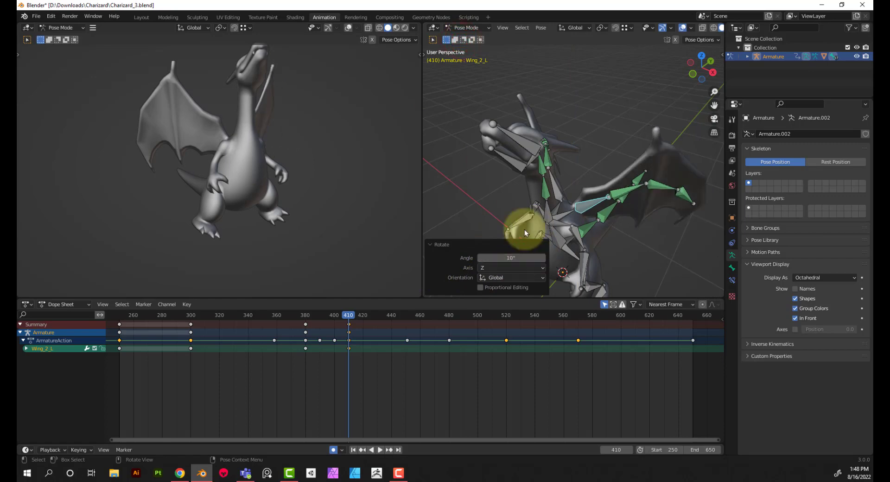
# Play back the animation from before frame 300 to check both wings opening at frame 410
pyautogui.moveTo(522, 205)
pyautogui.mouseDown(button='middle')
pyautogui.moveTo(663, 197)
pyautogui.moveTo(426, 193)
pyautogui.moveTo(686, 189)
pyautogui.moveTo(617, 181)
pyautogui.moveTo(583, 192)
pyautogui.mouseUp(button='middle')
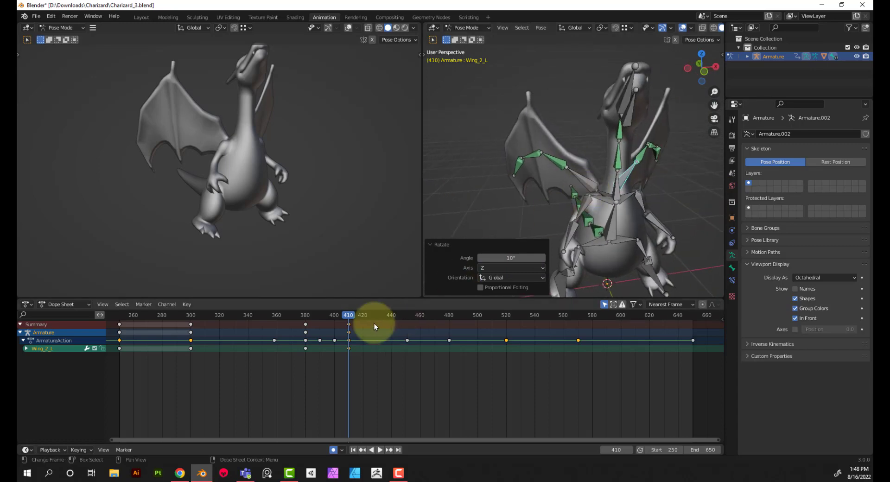
pyautogui.moveTo(348, 317); pyautogui.dragTo(177, 371)
pyautogui.click(371, 450)
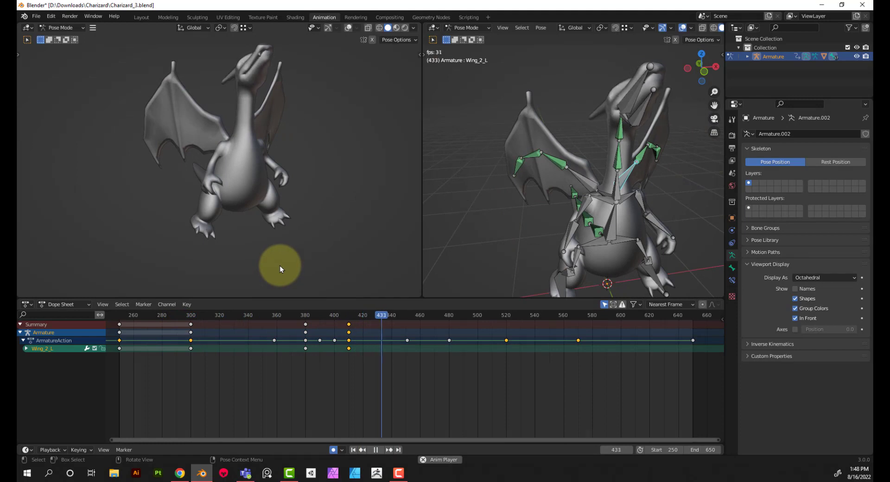
# Move the frame 410 keyframes of the Wing_2_L and Wing_2_R bones to frame 400
pyautogui.click(375, 449)
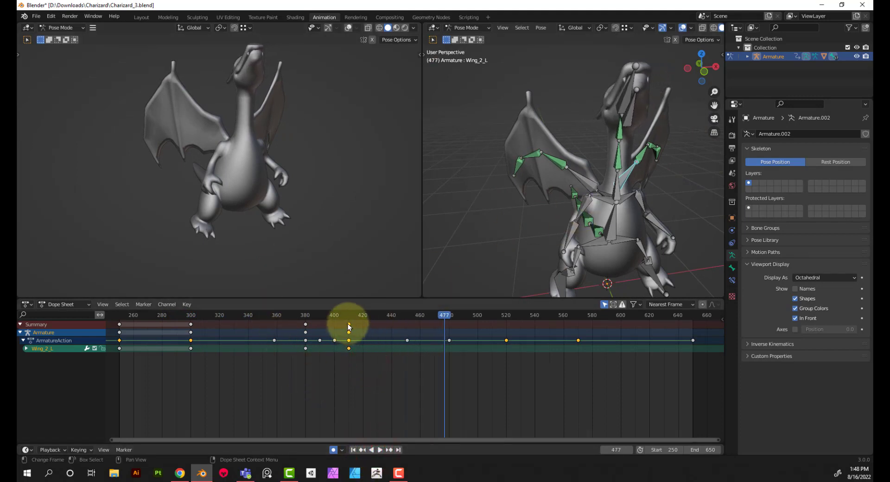
pyautogui.moveTo(349, 327); pyautogui.dragTo(334, 329)
pyautogui.click(597, 187)
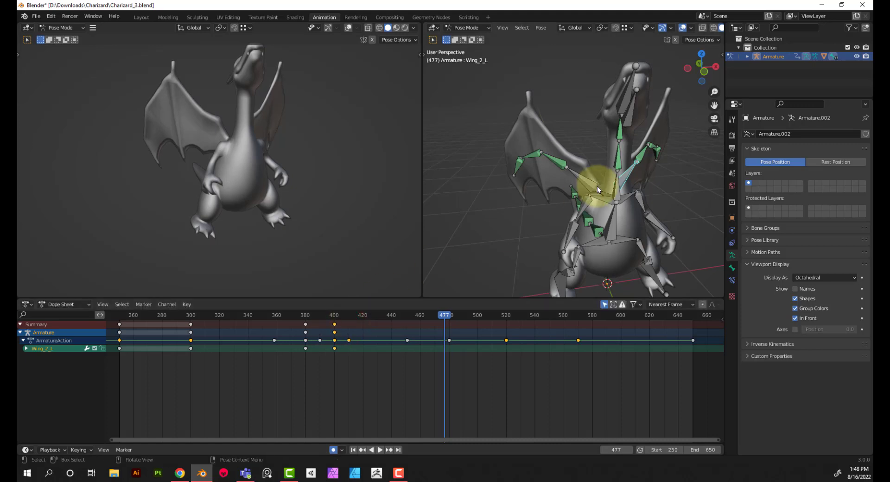
pyautogui.click(587, 182)
pyautogui.moveTo(363, 361); pyautogui.dragTo(334, 332)
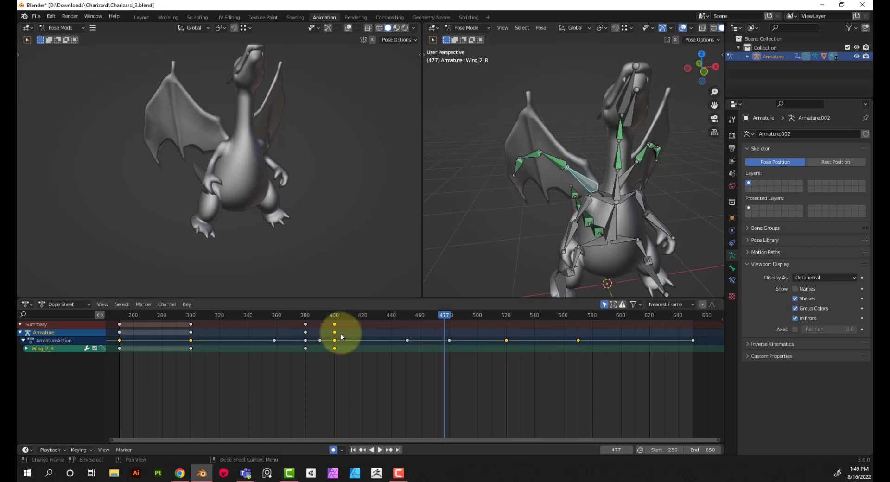
pyautogui.click(343, 323)
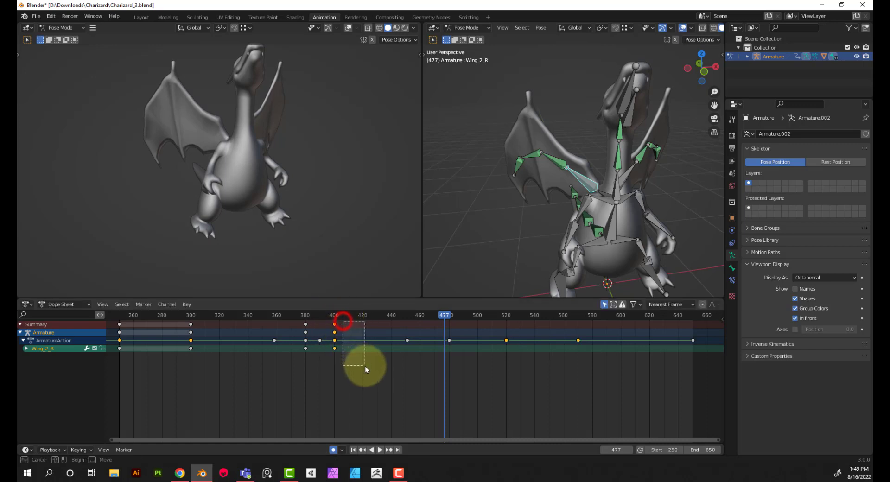
# Play back the animation from before frame 300 to check the faster wing opening, and return to the start frame
pyautogui.click(331, 318)
pyautogui.press('space')
pyautogui.press('space')
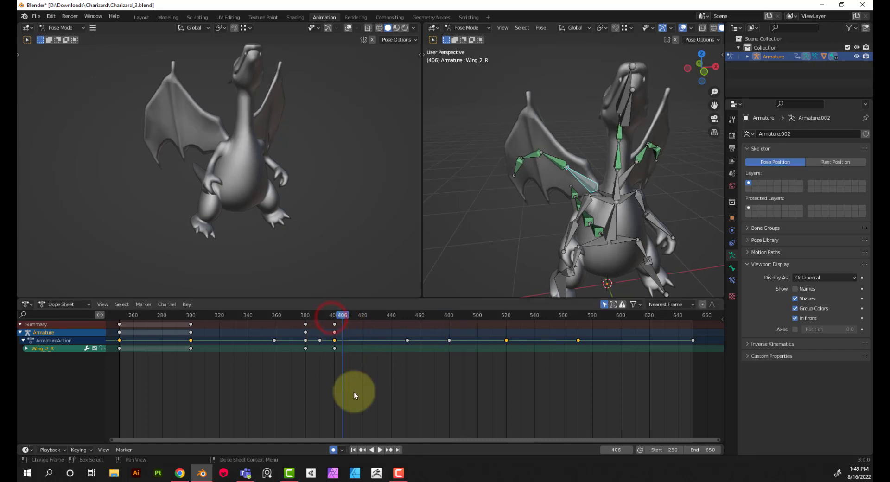
pyautogui.moveTo(340, 315)
pyautogui.mouseDown()
pyautogui.moveTo(214, 332)
pyautogui.moveTo(231, 332)
pyautogui.mouseUp()
pyautogui.click(379, 450)
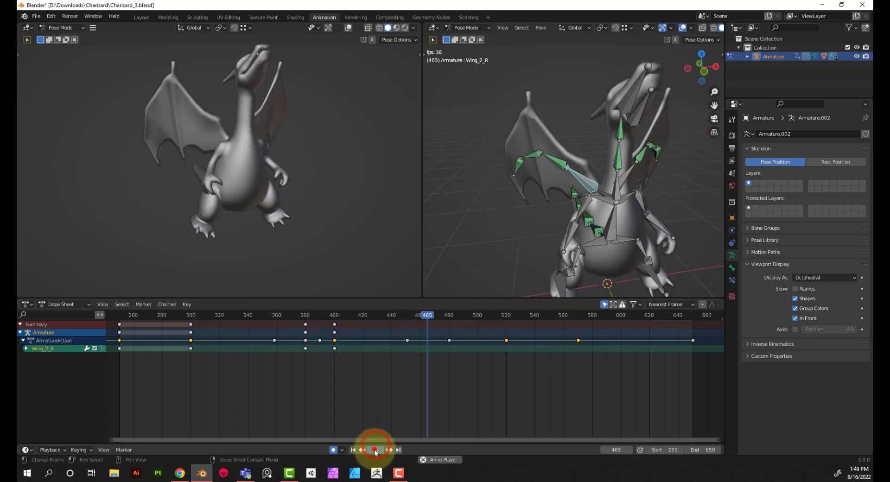
pyautogui.click(376, 449)
pyautogui.click(353, 450)
# Move the frame 400 keyframes of the Wing_2_R and Wing_2_L bones to frame 390
pyautogui.click(334, 323)
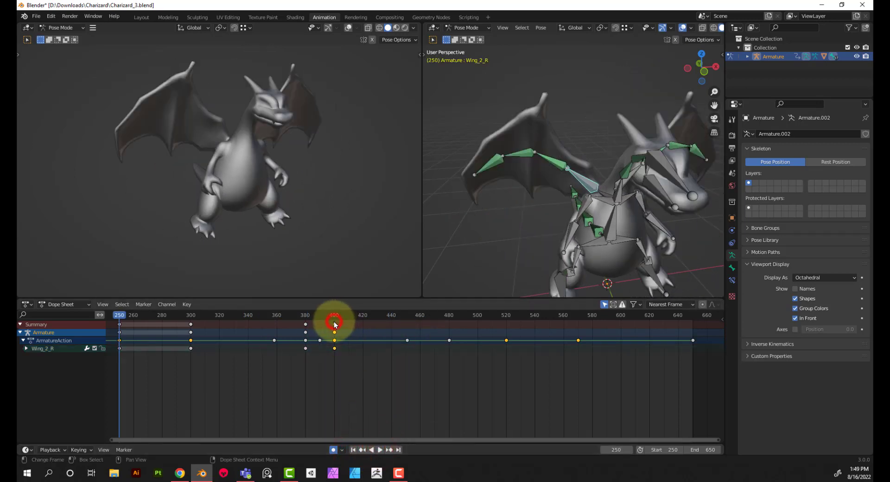
pyautogui.moveTo(333, 323); pyautogui.dragTo(318, 337)
pyautogui.click(620, 182)
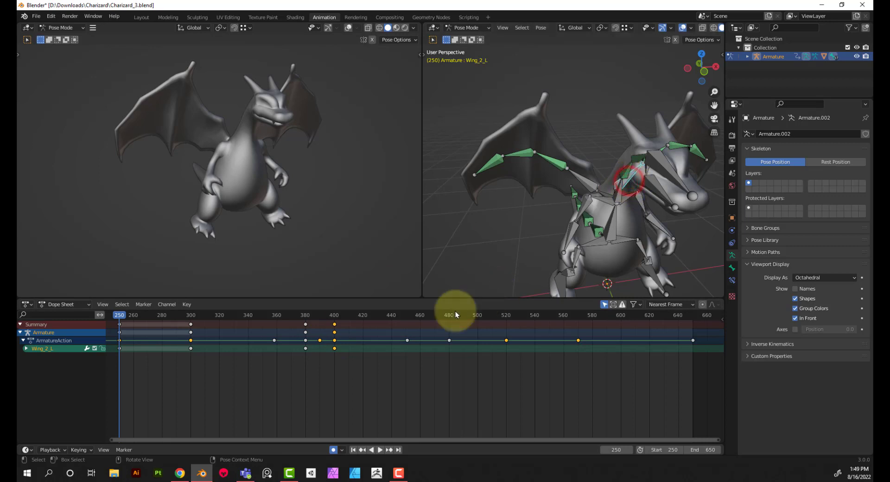
pyautogui.click(334, 324)
pyautogui.moveTo(334, 325); pyautogui.dragTo(319, 328)
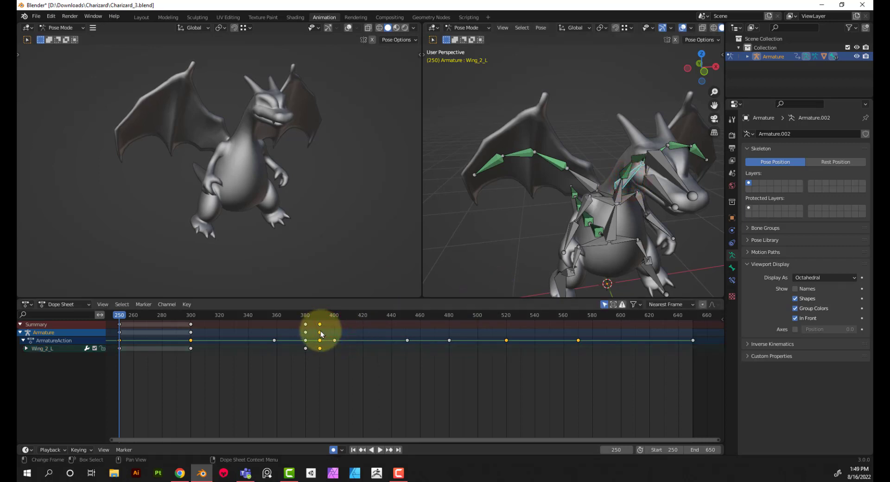
# Play back the animation from frame 270 to check the timing of both wings
pyautogui.click(148, 310)
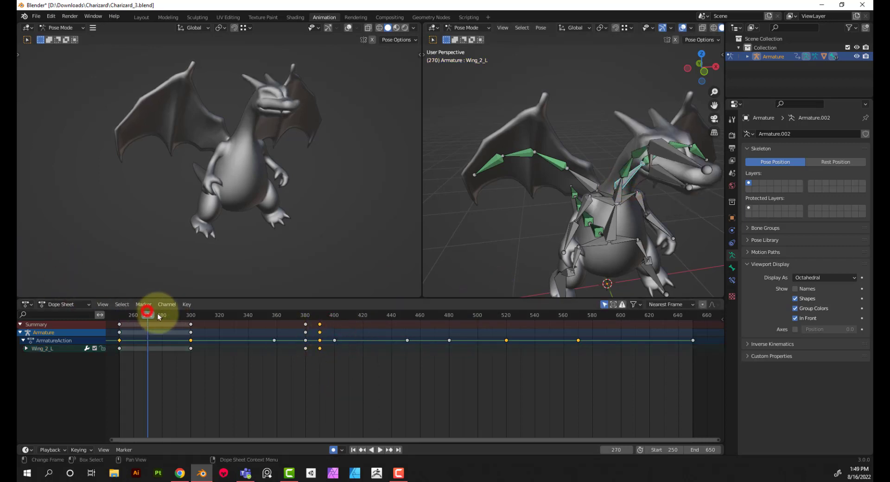
pyautogui.click(380, 449)
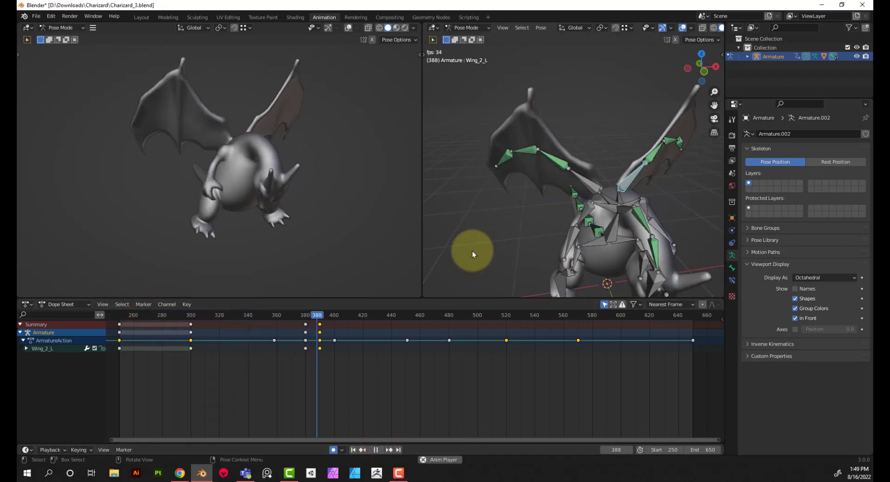
pyautogui.click(376, 449)
# Move the frame 390 keyframes of the Wing_2_L and Wing_2_R bones to frame 395
pyautogui.moveTo(320, 326); pyautogui.dragTo(321, 324)
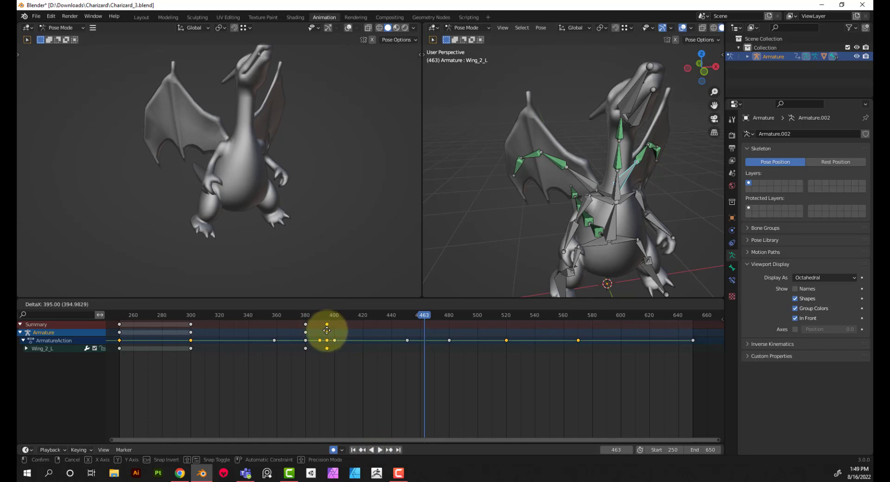
pyautogui.click(327, 330)
pyautogui.click(327, 316)
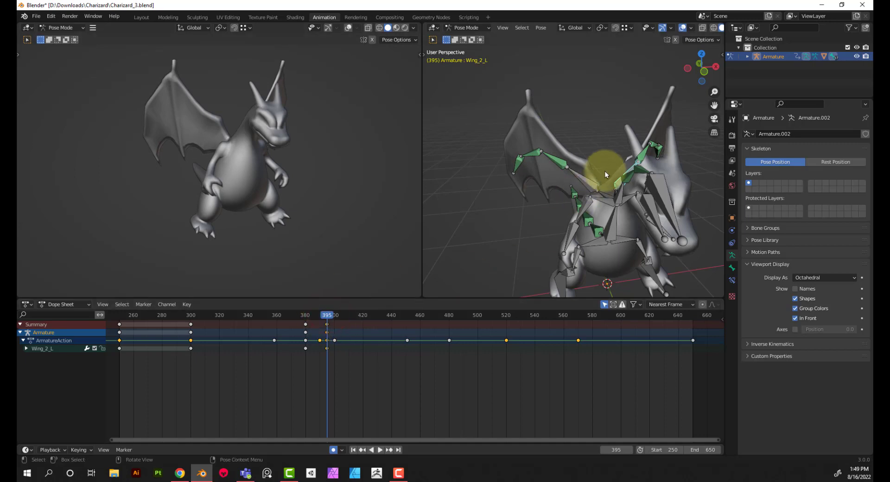
pyautogui.click(593, 188)
pyautogui.moveTo(318, 326); pyautogui.dragTo(326, 330)
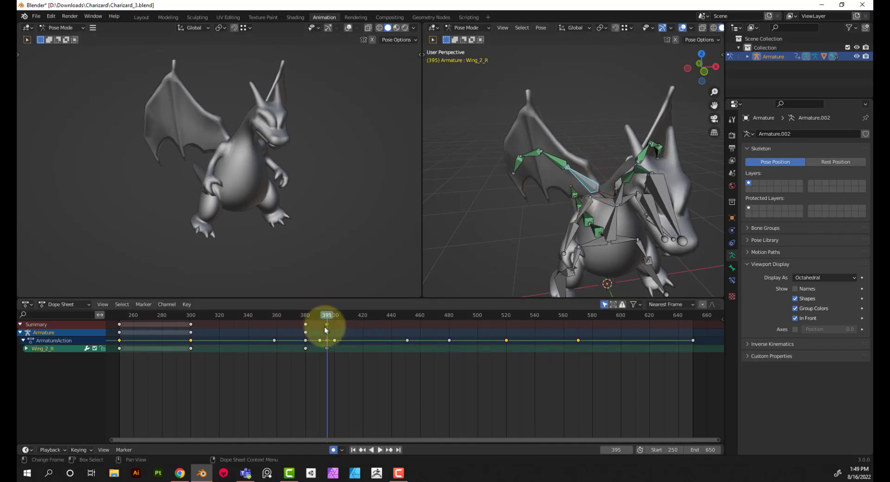
# Play back the animation from frame 295 to check the wing movement against the head movement
pyautogui.click(185, 316)
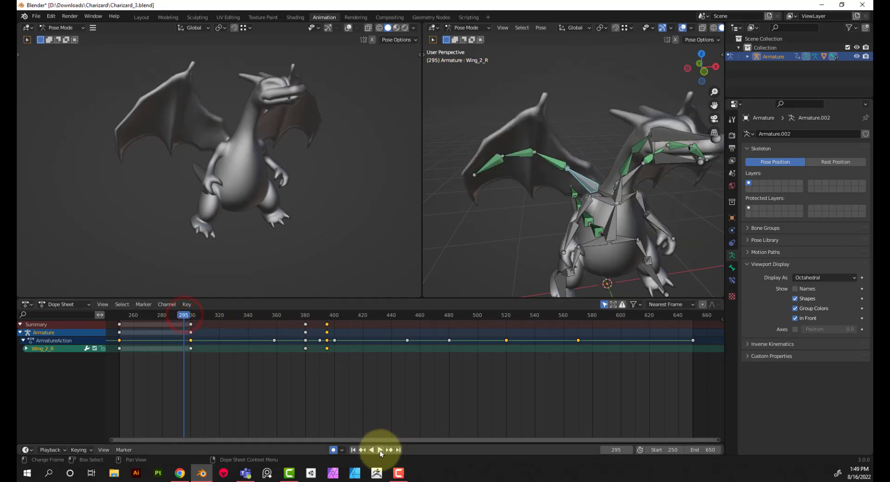
pyautogui.click(380, 450)
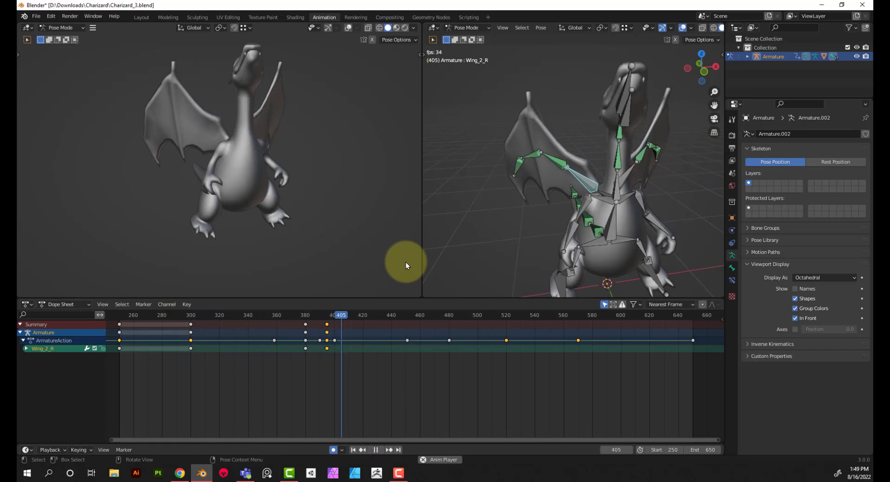
pyautogui.click(376, 450)
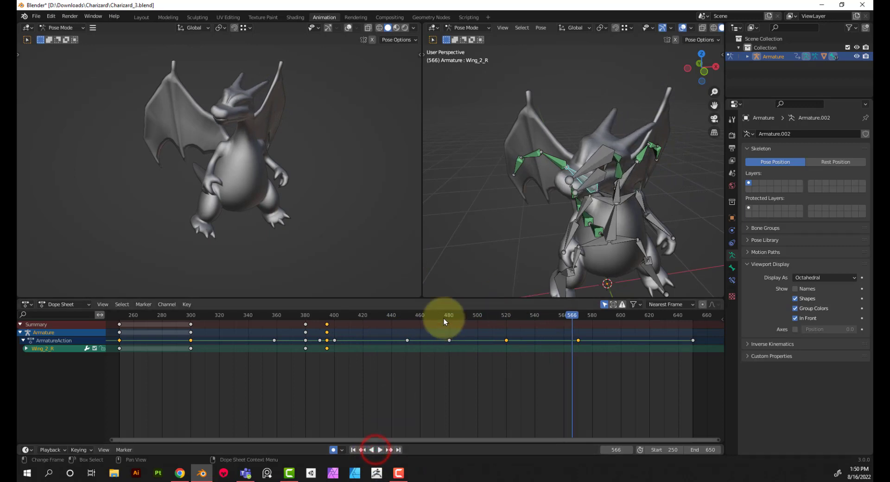
# Copy the Wing_2_R bone's frame 300 keyframe and paste it at frame 520
pyautogui.moveTo(450, 316); pyautogui.dragTo(505, 326)
pyautogui.click(329, 323)
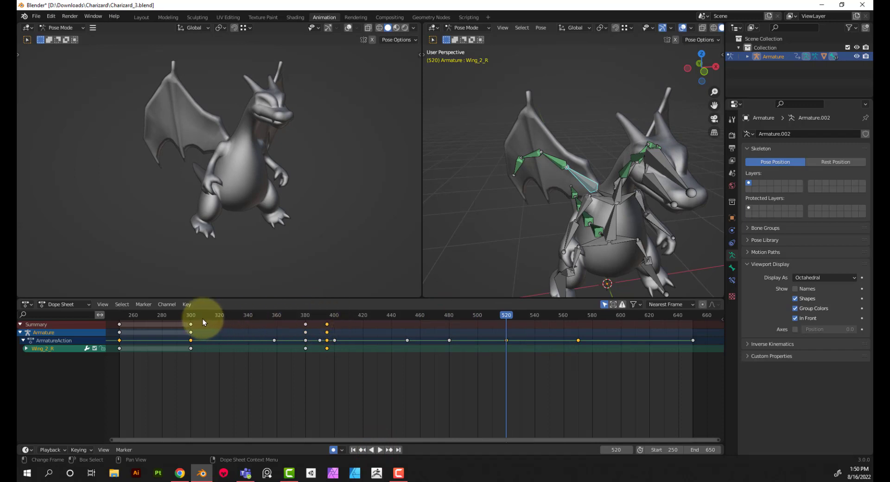
pyautogui.moveTo(198, 316); pyautogui.dragTo(187, 315)
pyautogui.click(191, 324)
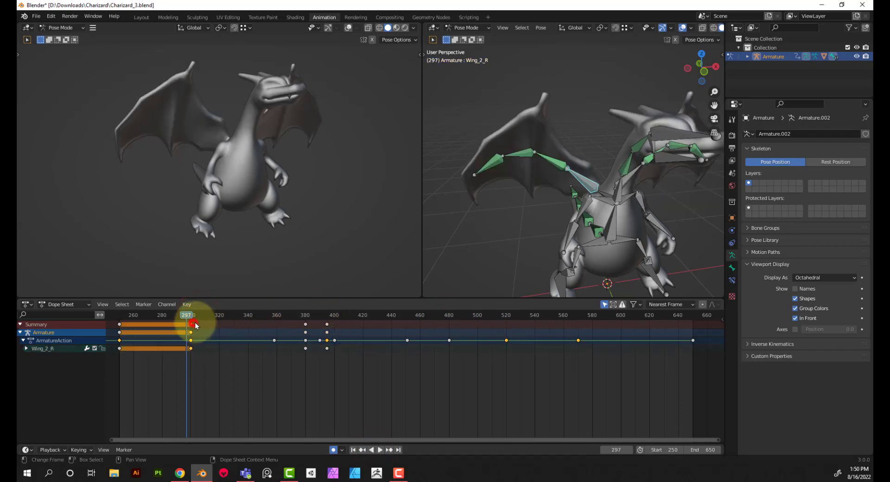
pyautogui.hotkey('ctrl', 'c')
pyautogui.click(505, 317)
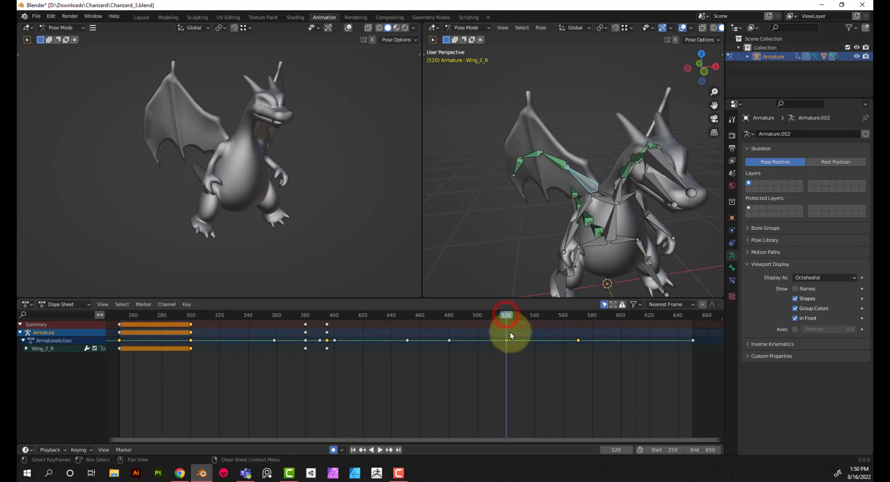
pyautogui.hotkey('ctrl', 'v')
# Copy the Wing_2_L bone's frame 300 keyframe and paste it at frame 520
pyautogui.click(614, 182)
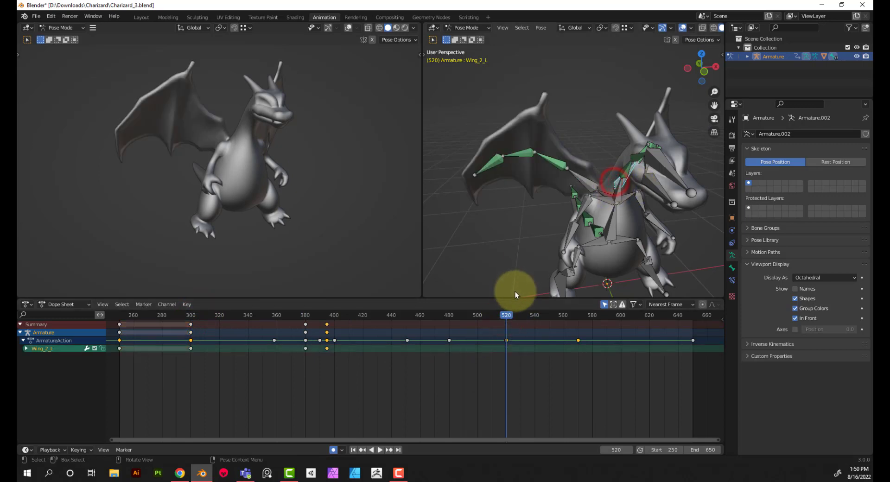
pyautogui.click(194, 343)
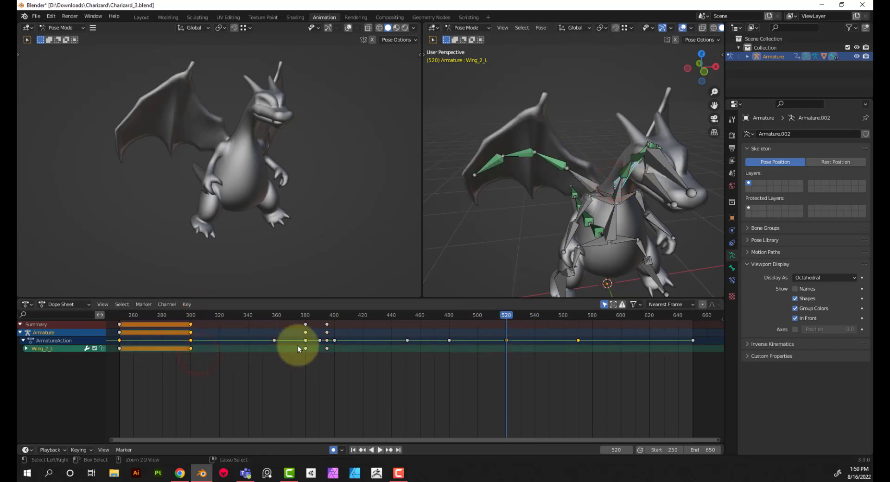
pyautogui.hotkey('ctrl', 'v')
# Rotate the Wing_2_L bone about -11.7° around the global Z axis at frame 556
pyautogui.moveTo(552, 309)
pyautogui.mouseDown()
pyautogui.moveTo(572, 312)
pyautogui.moveTo(557, 321)
pyautogui.mouseUp()
pyautogui.moveTo(635, 268); pyautogui.dragTo(626, 243, button='middle')
pyautogui.press('r')
pyautogui.press('z')
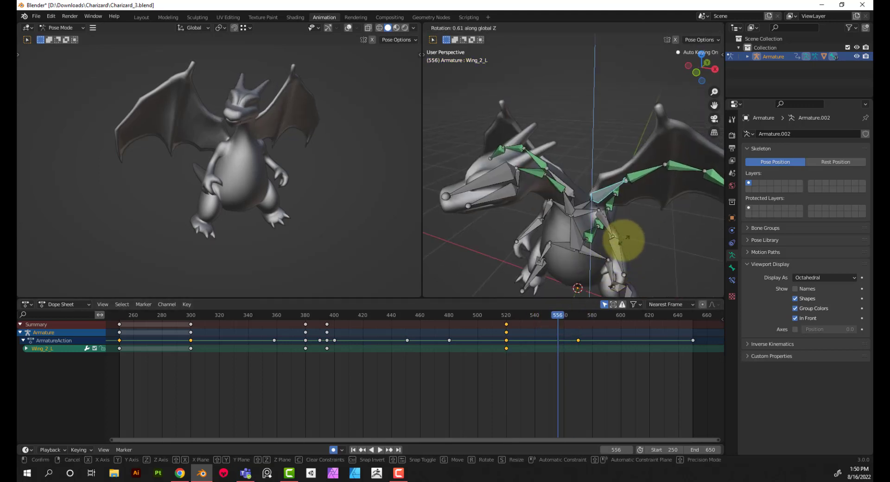
pyautogui.click(617, 251)
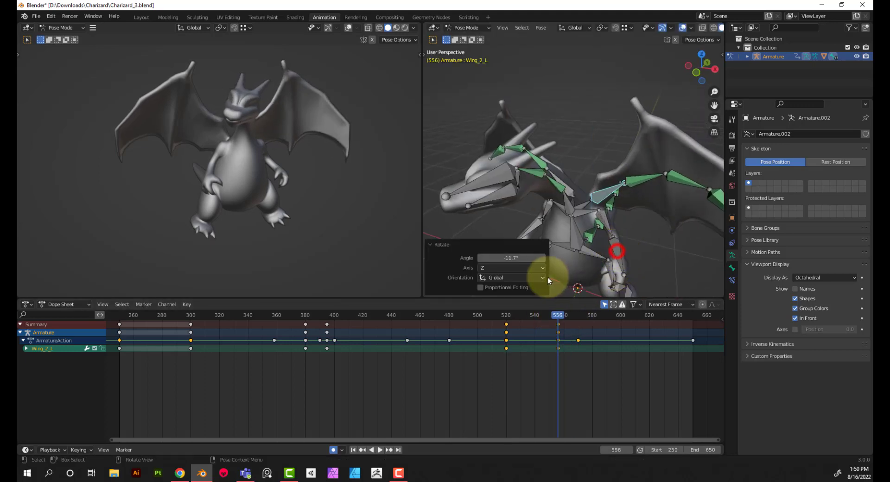
# Rotate the Wing_2_R bone around the global Z axis at frame 556 to match the opposite wing
pyautogui.click(570, 190)
pyautogui.press('r')
pyautogui.press('z')
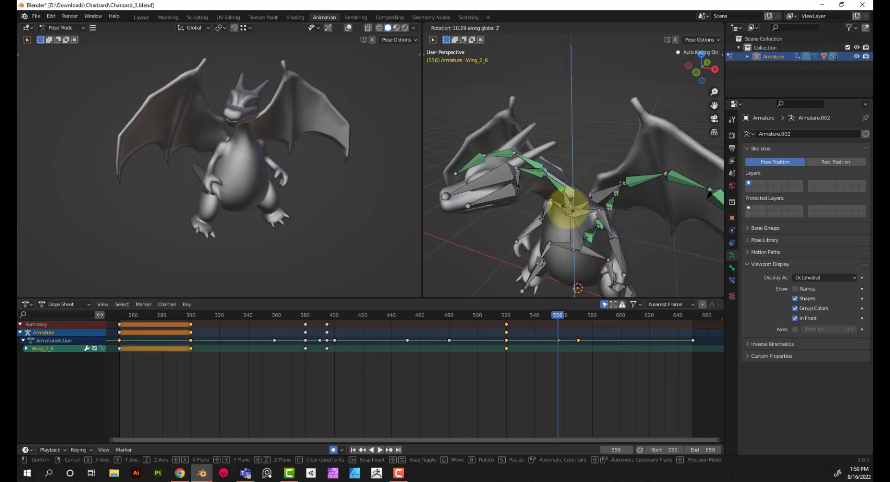
pyautogui.click(568, 209)
pyautogui.moveTo(514, 258); pyautogui.dragTo(492, 259)
# Rotate the Wing_2_L bone about 15.6° around the global Z axis at frame 600
pyautogui.click(600, 196)
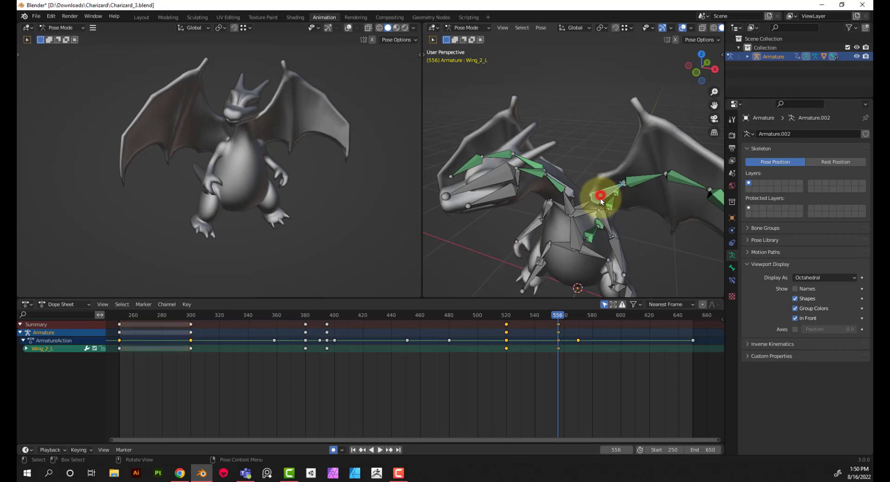
pyautogui.click(619, 315)
pyautogui.press('r')
pyautogui.press('z')
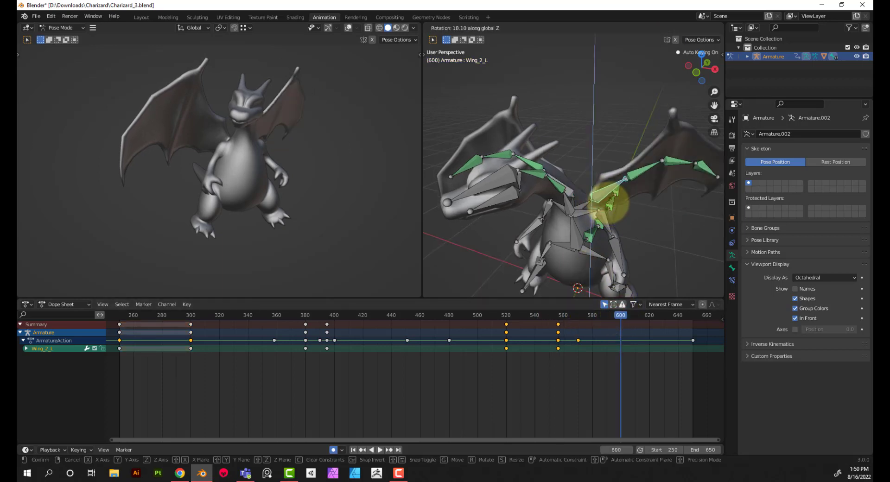
pyautogui.click(612, 202)
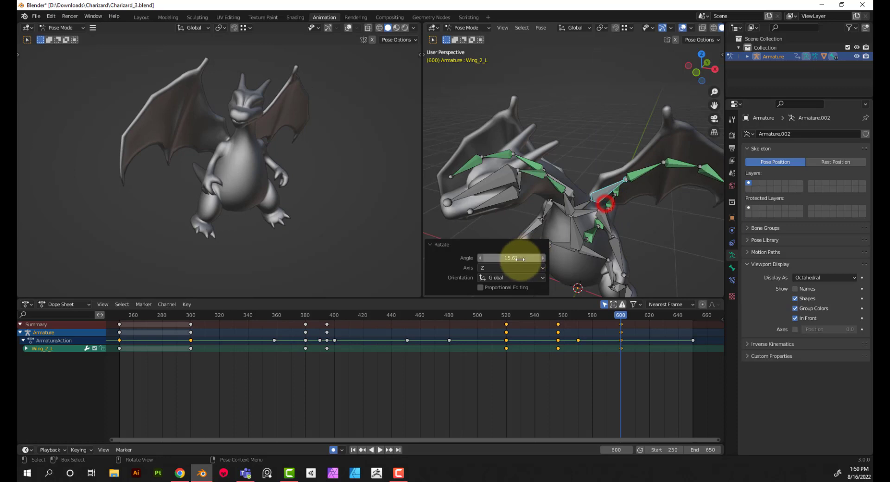
# Rotate the Wing_2_R bone about -14.5° around the global Z axis at frame 600
pyautogui.click(570, 194)
pyautogui.press('r')
pyautogui.press('z')
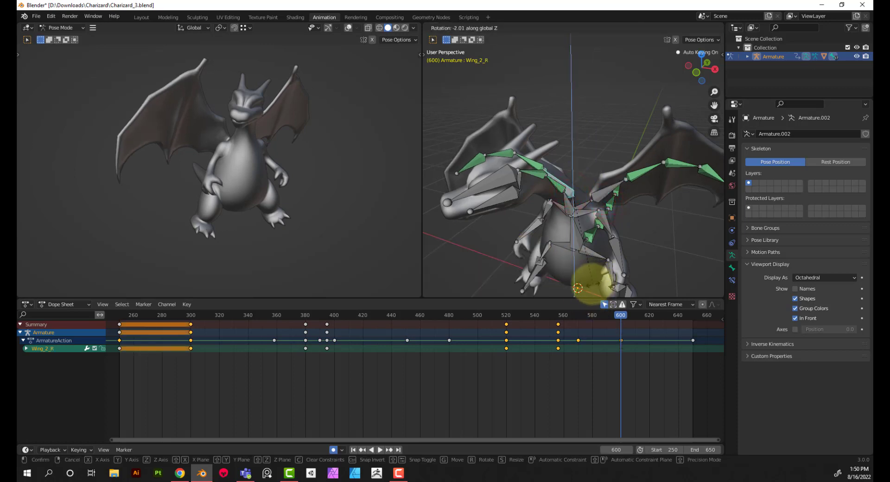
pyautogui.click(583, 286)
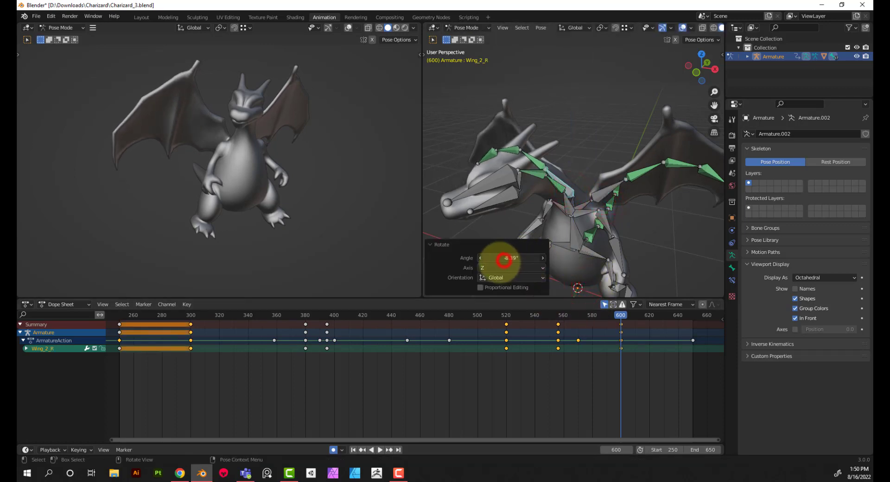
pyautogui.moveTo(504, 259); pyautogui.dragTo(474, 266)
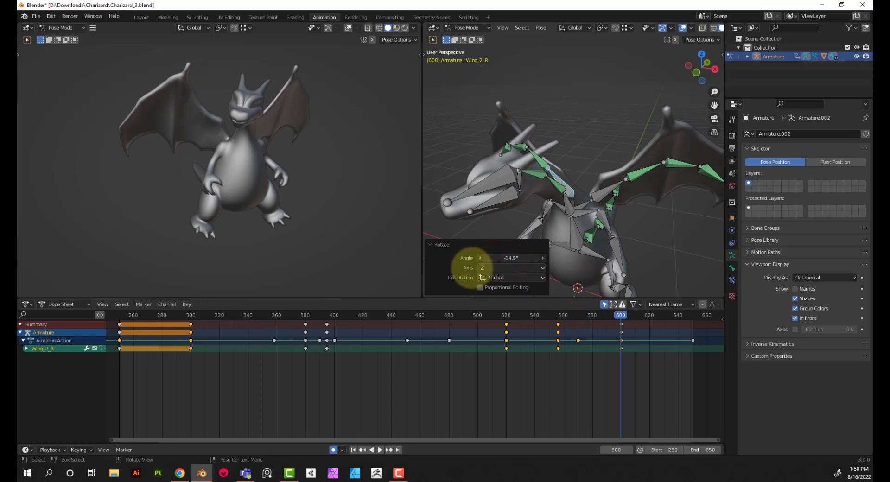
# Scrub the animation from frame 557 to frame 650 to review the wing movement, and stay at frame 650
pyautogui.press('space')
pyautogui.click(559, 315)
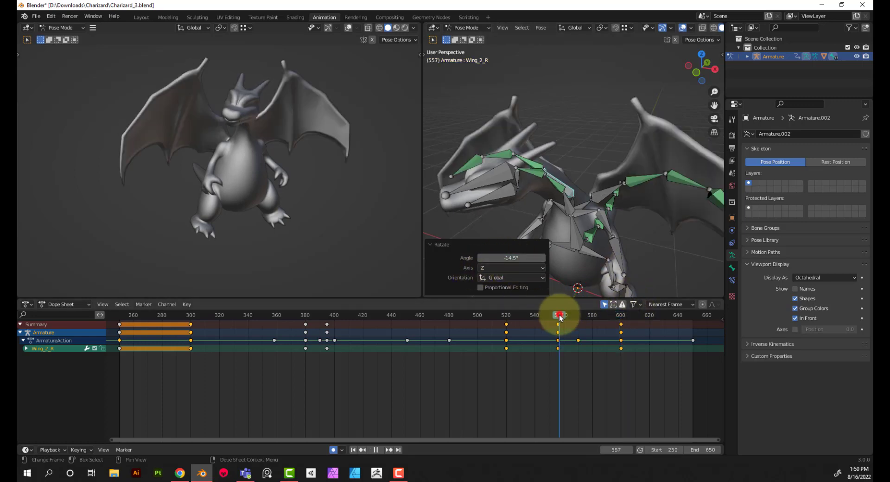
pyautogui.moveTo(559, 318); pyautogui.dragTo(693, 320)
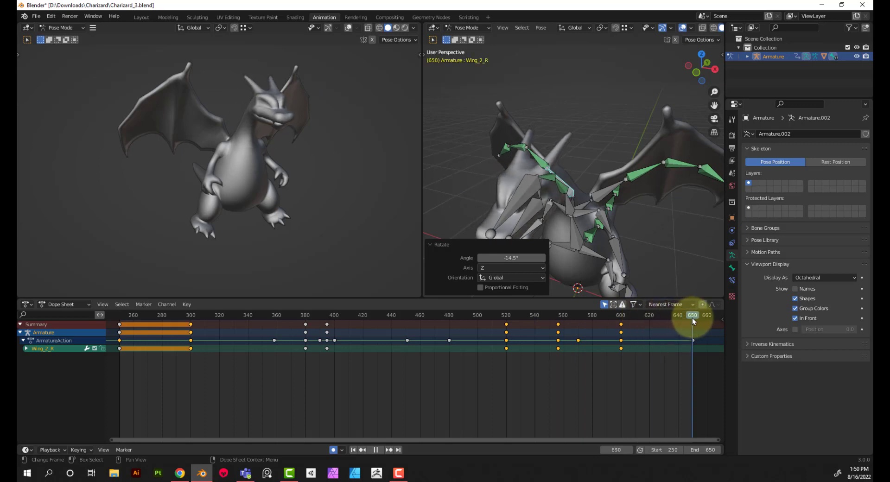
pyautogui.press('space')
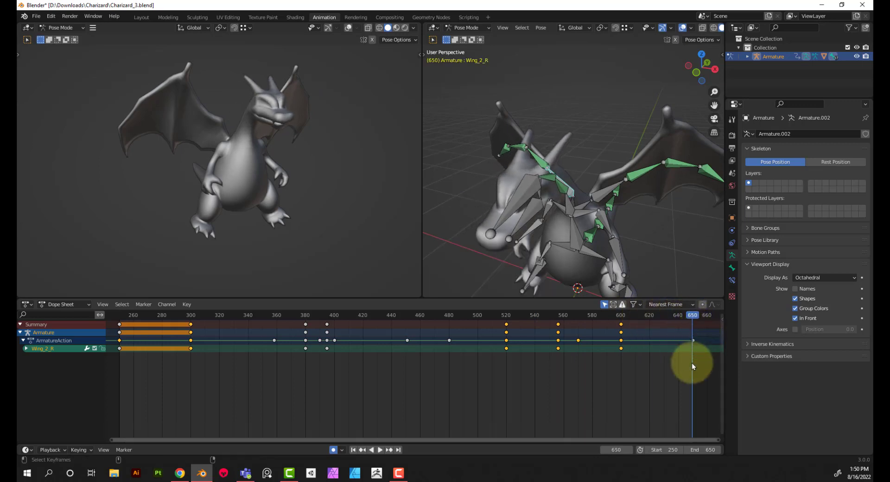
pyautogui.press('space')
pyautogui.moveTo(690, 316); pyautogui.dragTo(692, 316)
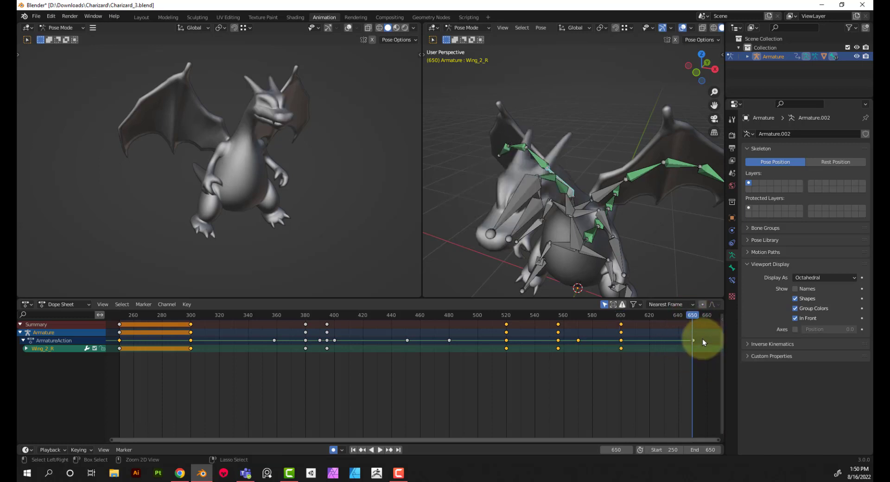
# Paste the copied Wing_2_R keyframes at frame 650 and review the movement from about frame 486
pyautogui.hotkey('ctrl', 'v')
pyautogui.moveTo(621, 316); pyautogui.dragTo(457, 317)
pyautogui.click(380, 450)
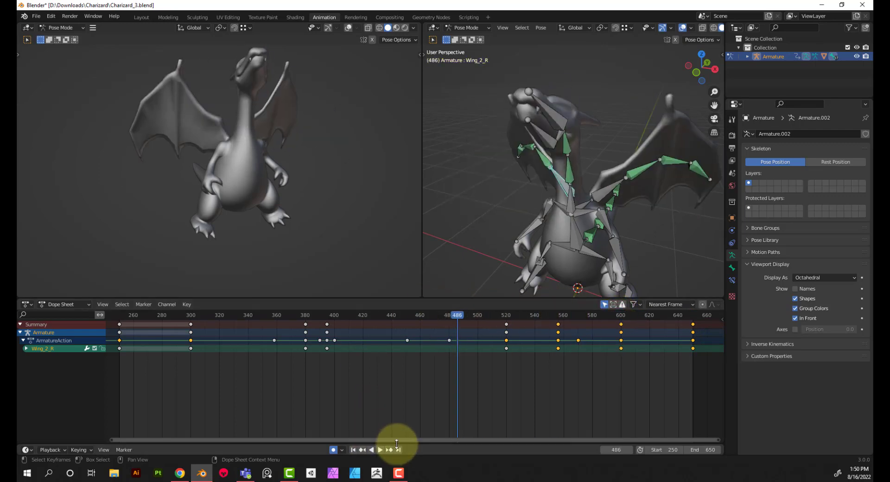
# Rotate the Wing_2_R bone about -5° around the global Y axis at frame 556
pyautogui.click(558, 315)
pyautogui.press('space')
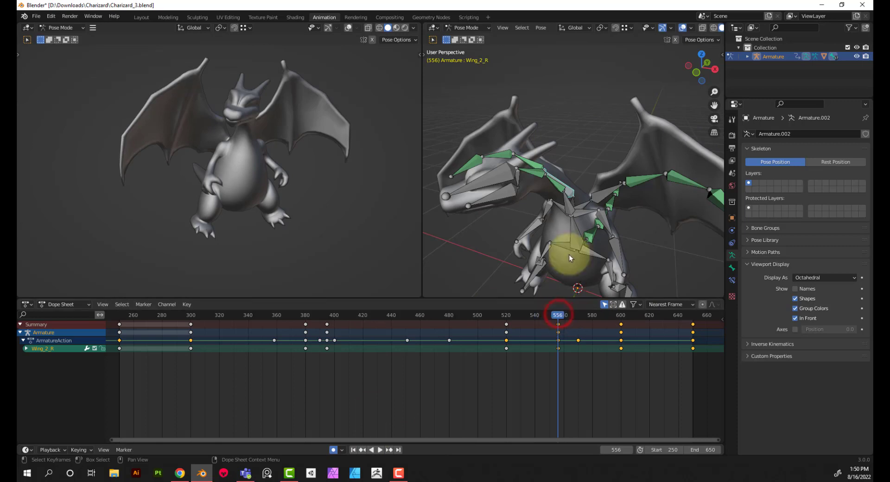
pyautogui.press('r')
pyautogui.press('x')
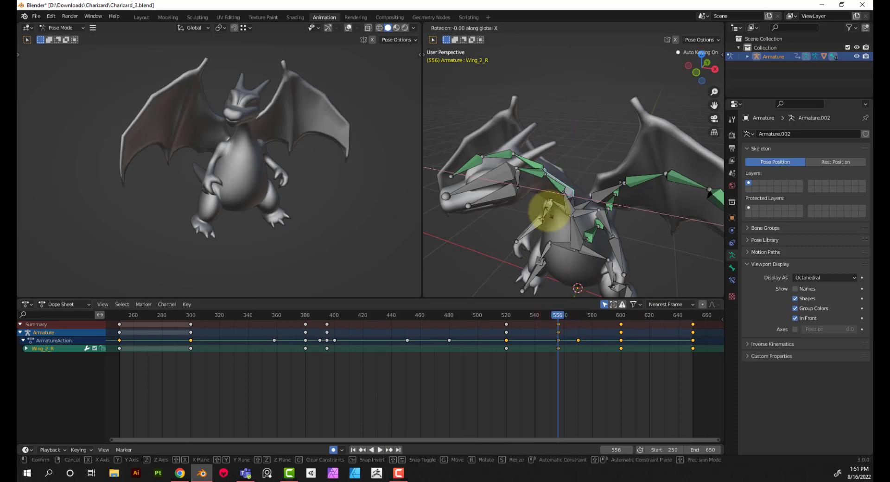
pyautogui.press('y')
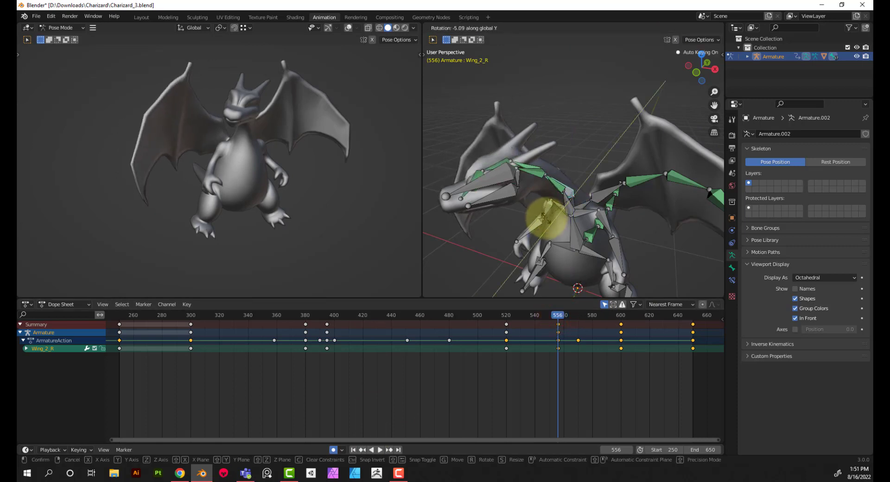
pyautogui.click(546, 219)
# Rotate the Wing_2_R bone 12° around the global Y axis at frame 600
pyautogui.click(622, 316)
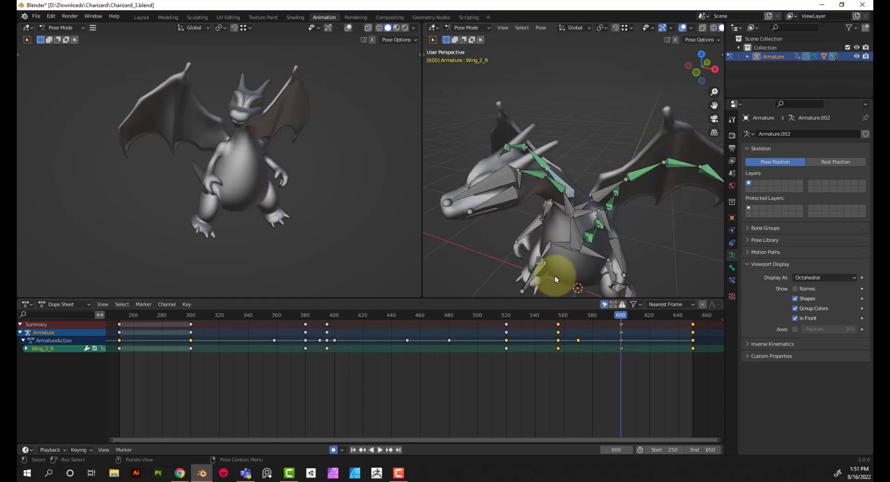
pyautogui.press('r')
pyautogui.write('y')
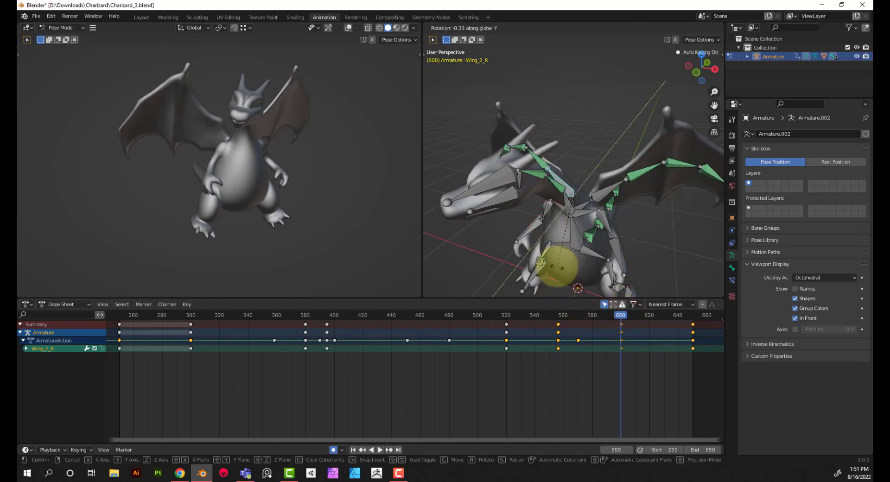
pyautogui.write('12')
pyautogui.press('Return')
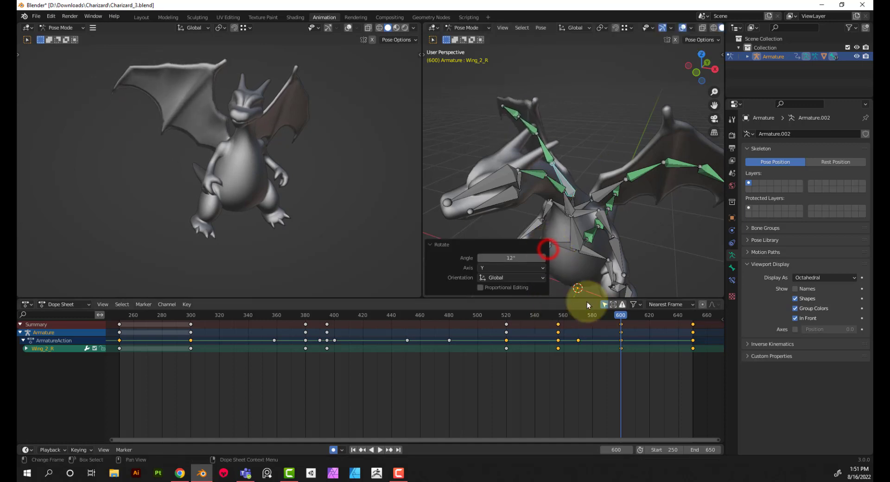
# Rotate the Wing_2_L bone about -3.9° around the global Y axis at frame 600
pyautogui.click(607, 186)
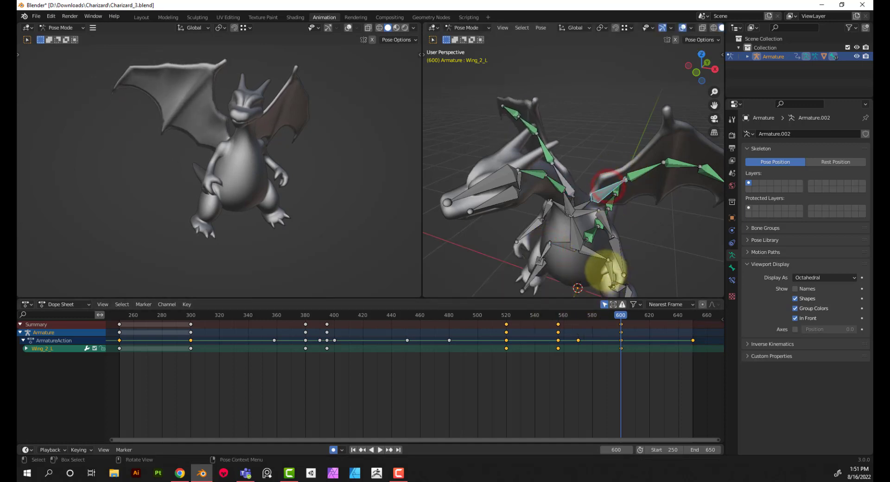
pyautogui.press('r')
pyautogui.press('x')
pyautogui.click(572, 294)
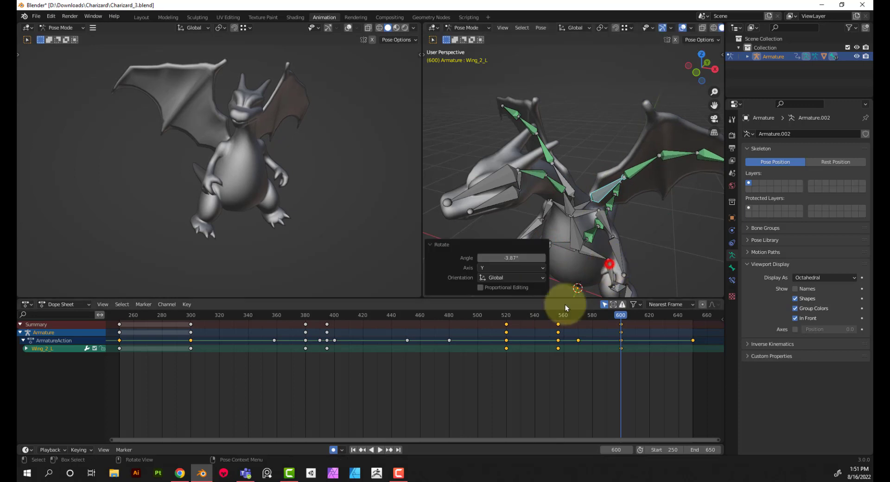
# Rotate the Wing_2_L bone about 7.4° around the global Y axis at frame 556, and play back the animation
pyautogui.click(560, 314)
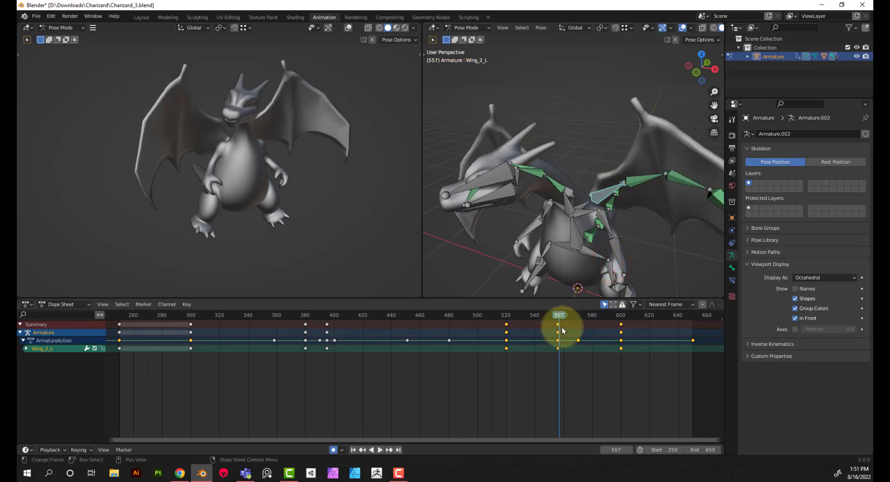
pyautogui.click(557, 314)
pyautogui.press('r')
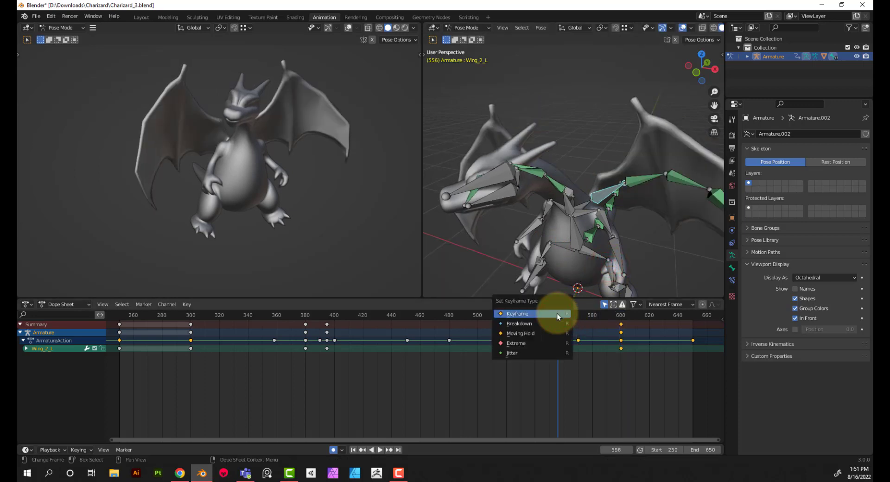
pyautogui.press('r')
pyautogui.press('y')
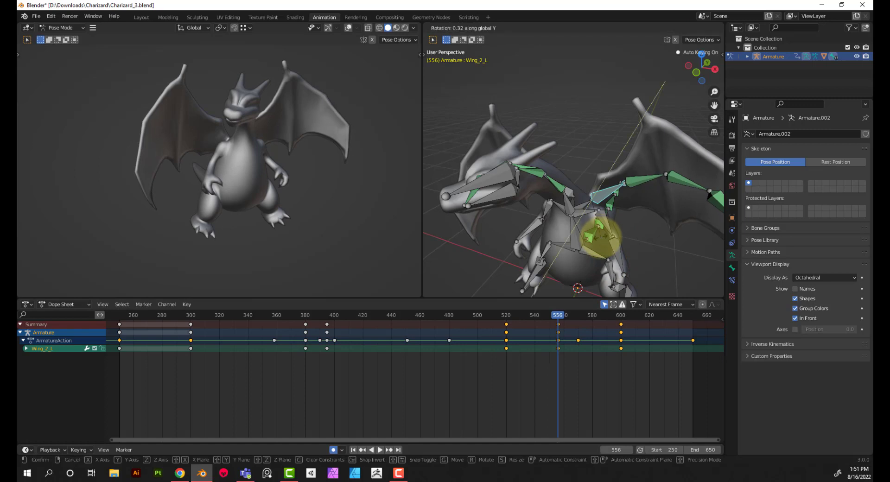
pyautogui.click(598, 262)
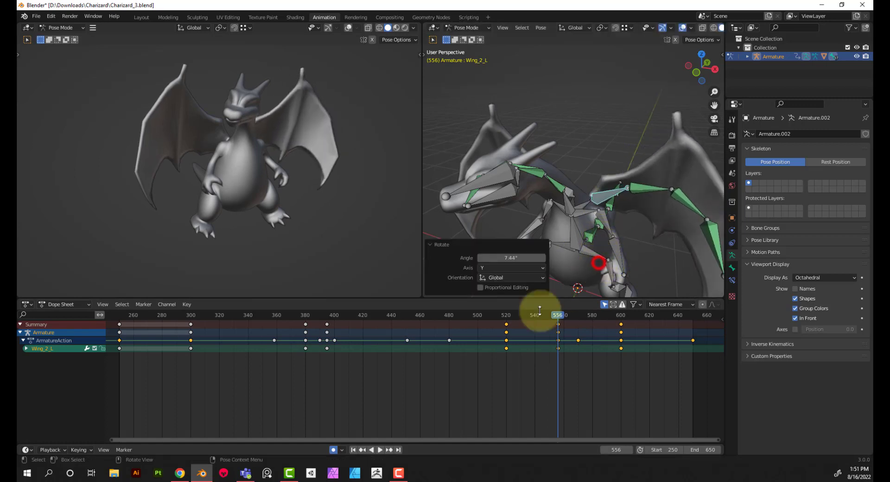
pyautogui.click(380, 449)
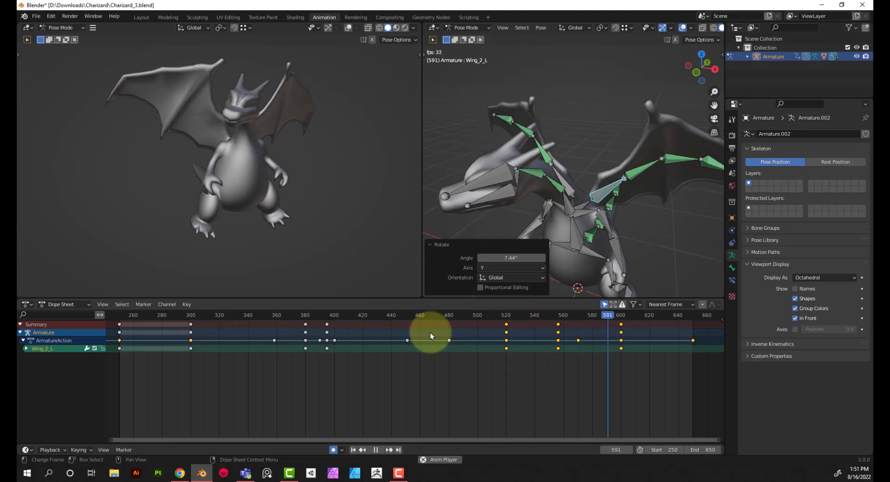
pyautogui.click(375, 450)
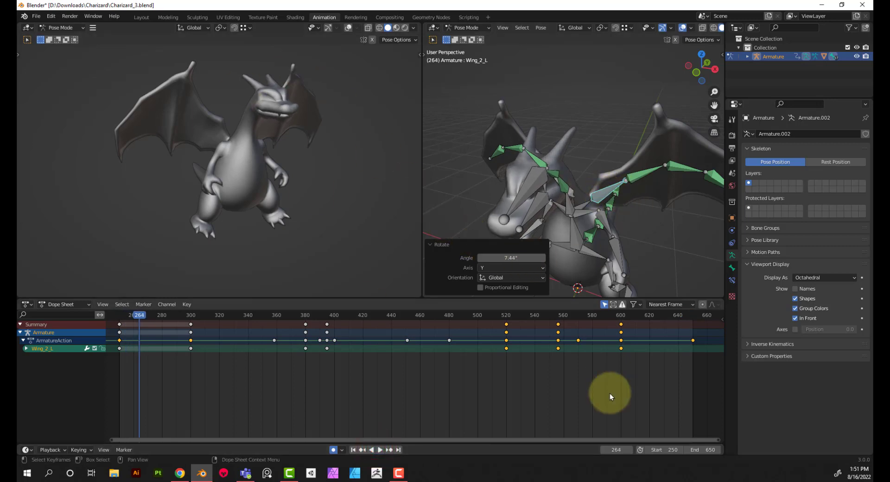
# Repeat Wing_2_L's starting pose from frame 250 as a keyframe at frame 650
pyautogui.moveTo(132, 357); pyautogui.dragTo(144, 326)
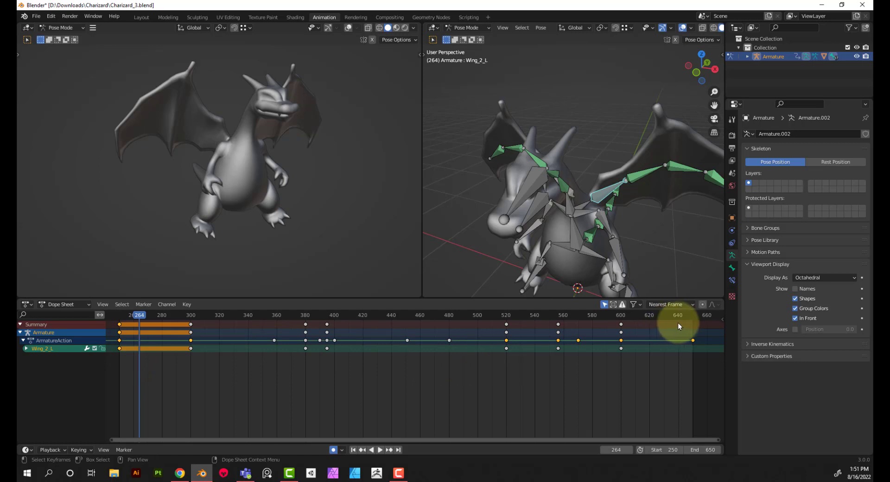
pyautogui.click(691, 315)
pyautogui.press('i')
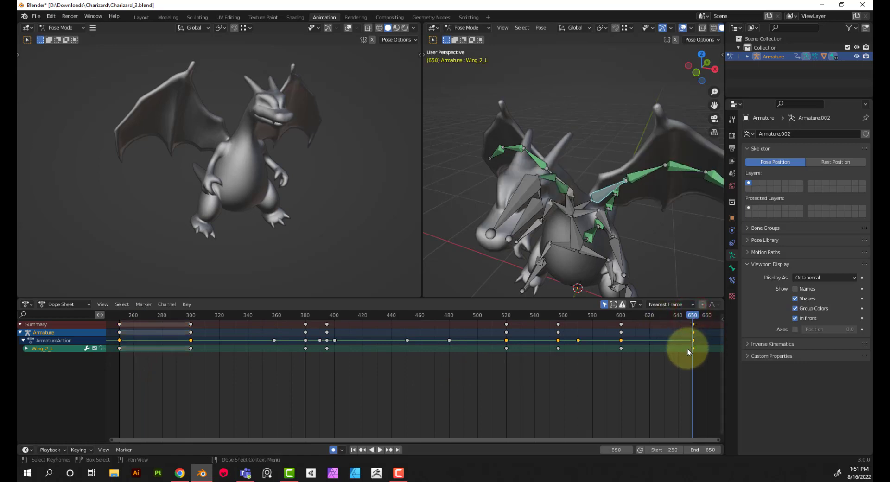
# Play the animation from frame 600 through the loop to review the wings, and return to frame 250
pyautogui.click(620, 315)
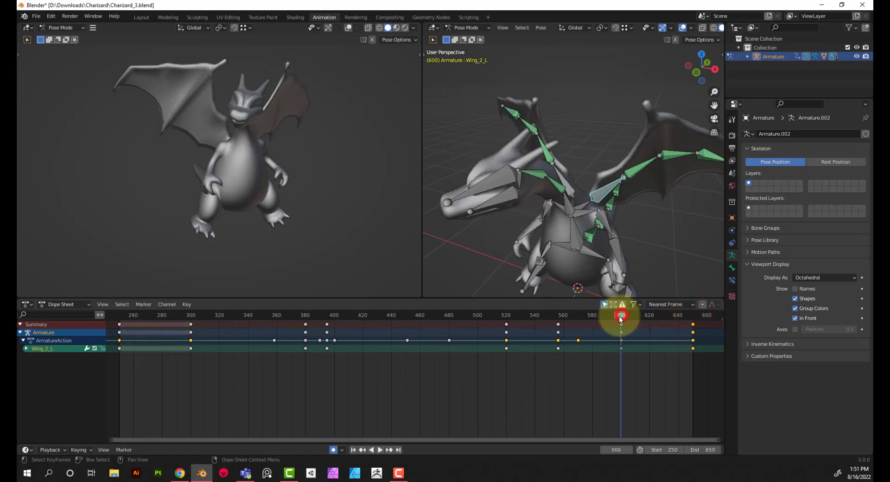
pyautogui.click(378, 449)
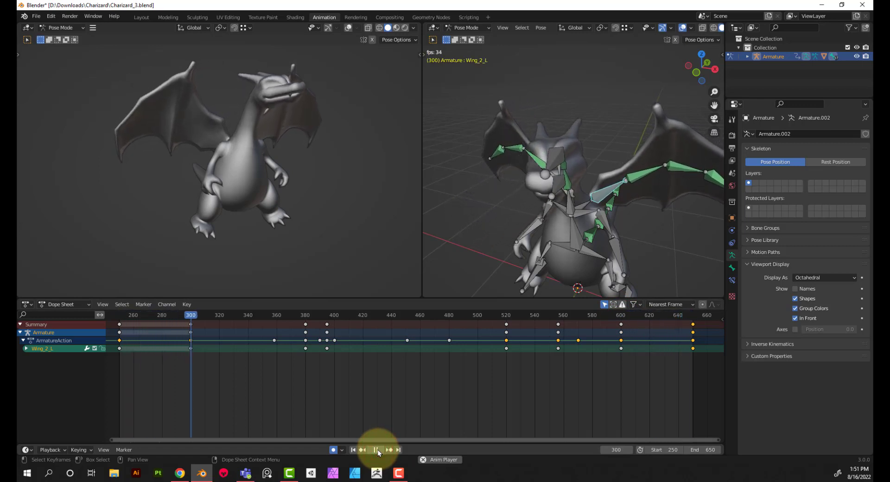
pyautogui.click(377, 450)
pyautogui.click(353, 449)
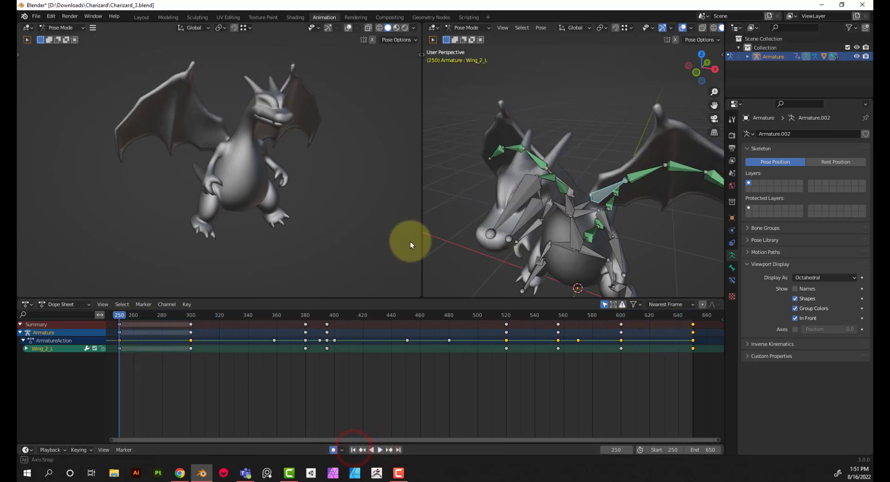
# Select the Tail_1 bone and copy its keyframe from frame 250 to frame 650
pyautogui.moveTo(410, 241)
pyautogui.mouseDown(button='middle')
pyautogui.moveTo(65, 245)
pyautogui.moveTo(417, 237)
pyautogui.mouseUp(button='middle')
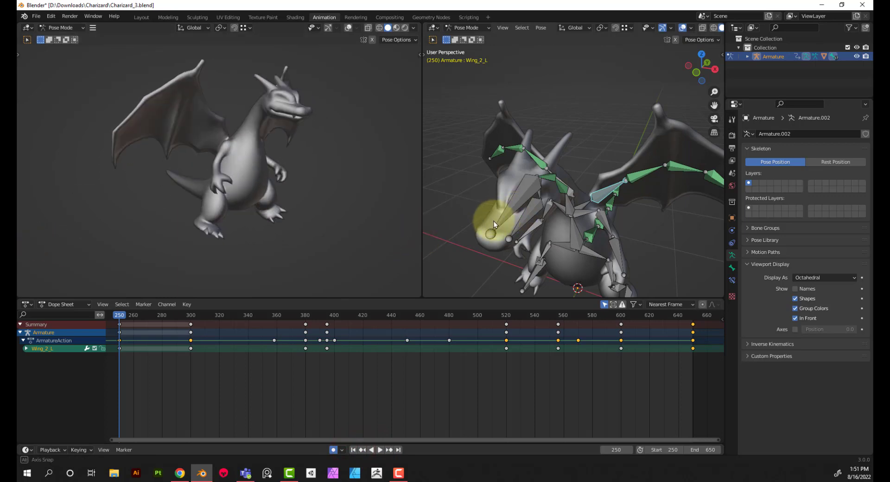
pyautogui.moveTo(494, 221); pyautogui.dragTo(619, 199, button='middle')
pyautogui.click(619, 199)
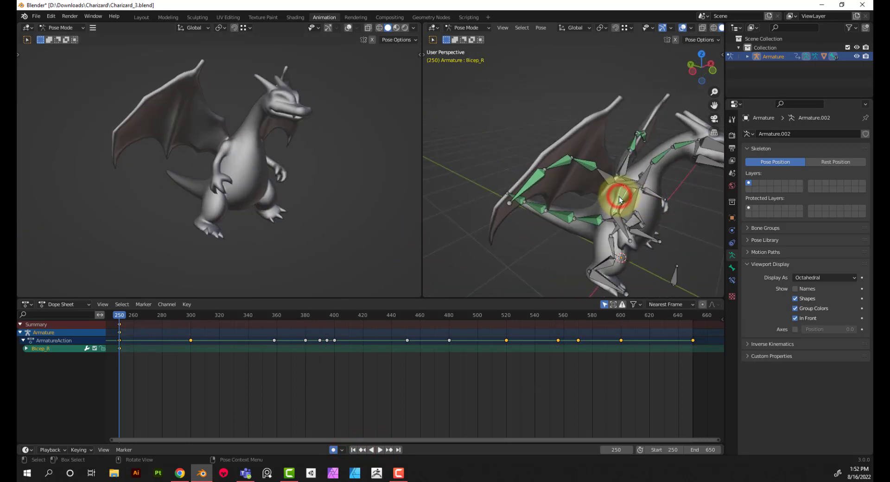
pyautogui.moveTo(558, 205)
pyautogui.mouseDown(button='middle')
pyautogui.moveTo(584, 218)
pyautogui.moveTo(663, 223)
pyautogui.moveTo(483, 230)
pyautogui.moveTo(530, 241)
pyautogui.moveTo(634, 217)
pyautogui.moveTo(601, 203)
pyautogui.mouseUp(button='middle')
pyautogui.click(600, 202)
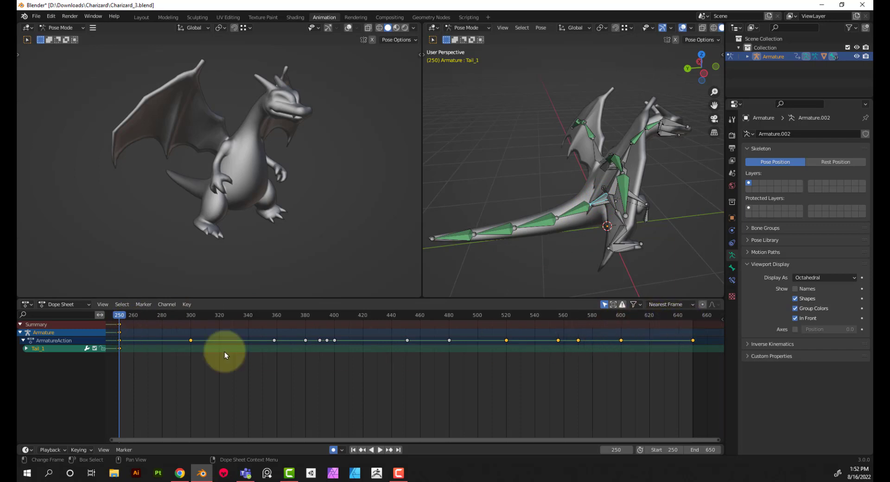
pyautogui.moveTo(139, 357); pyautogui.dragTo(118, 323)
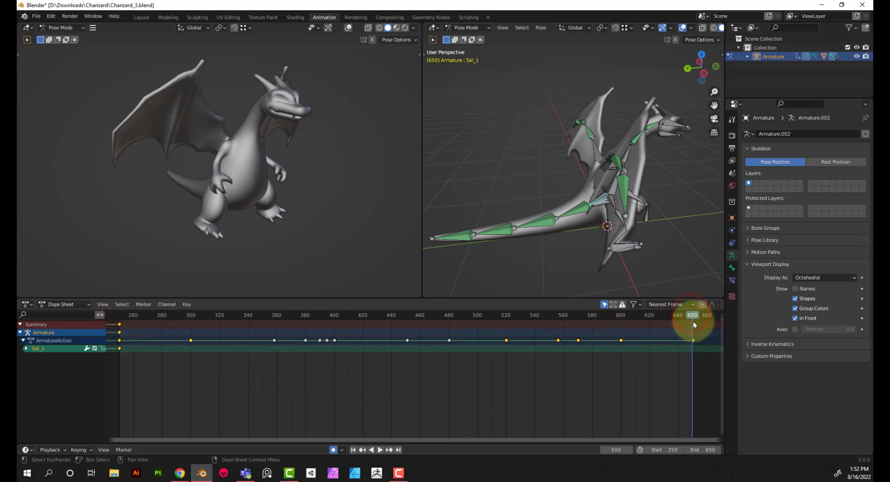
pyautogui.hotkey('ctrl', 'v')
# Rotate the Tail_1 bone -20° around the global Z axis at frame 350
pyautogui.press('space')
pyautogui.click(190, 315)
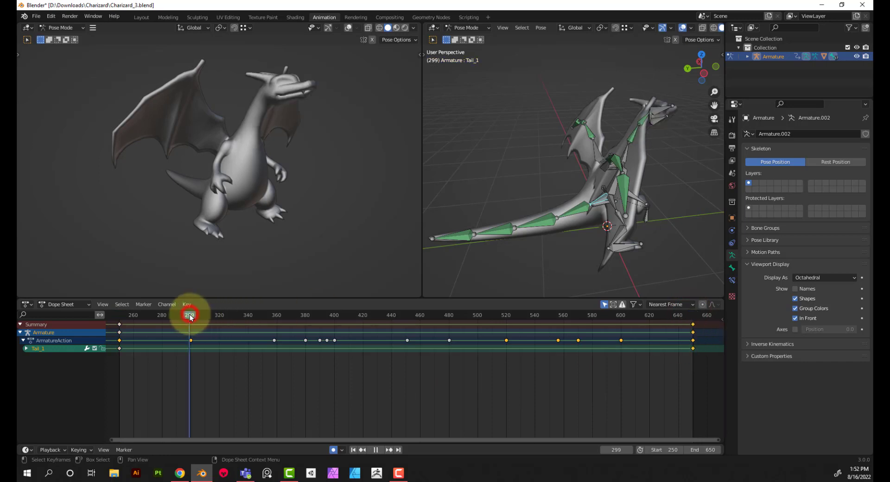
pyautogui.moveTo(191, 317); pyautogui.dragTo(314, 334)
pyautogui.moveTo(320, 332); pyautogui.dragTo(263, 324)
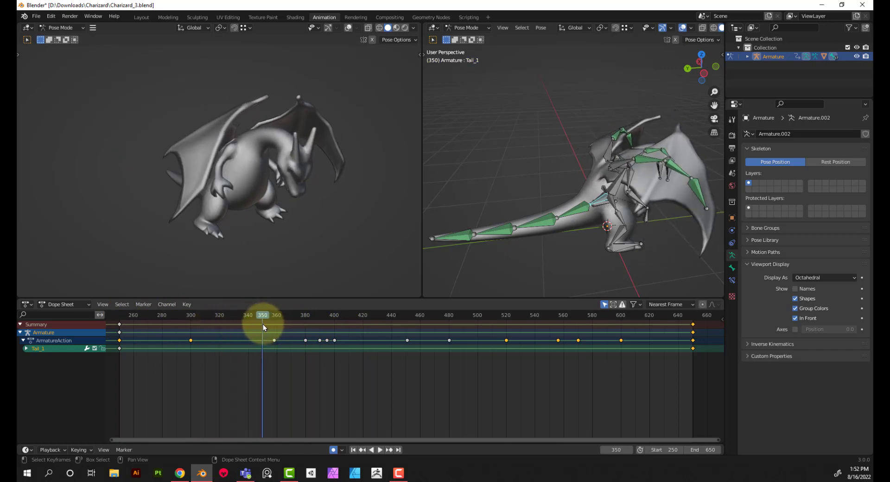
pyautogui.moveTo(500, 227); pyautogui.dragTo(578, 248, button='middle')
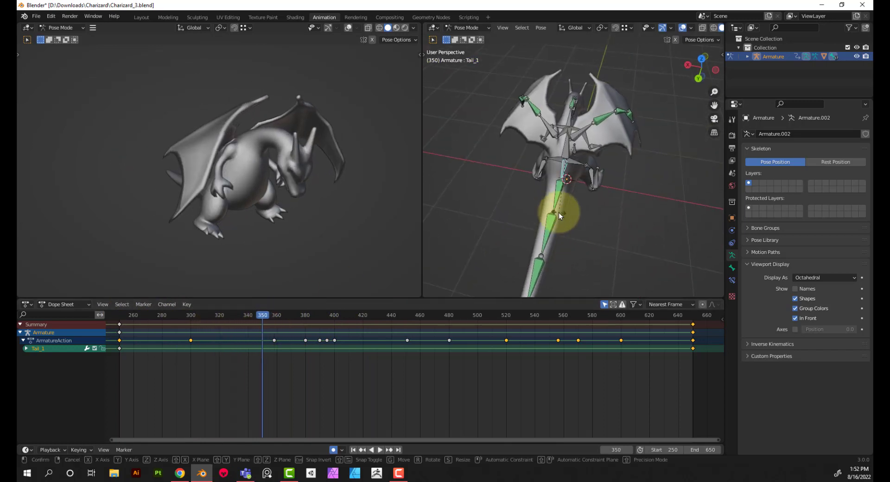
pyautogui.press('r')
pyautogui.press('z')
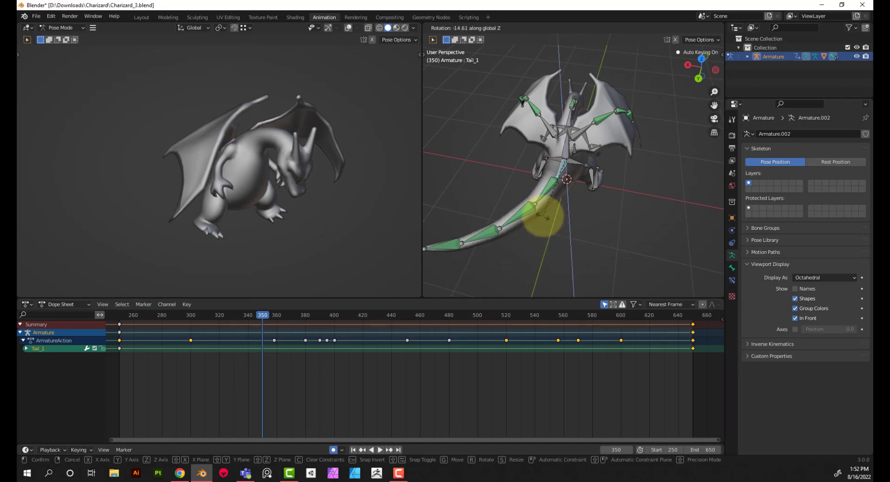
pyautogui.click(543, 216)
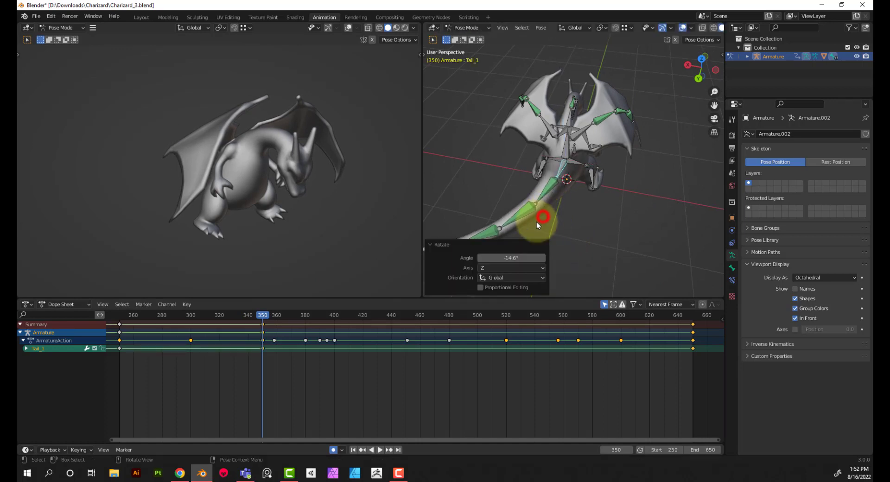
pyautogui.click(519, 255)
pyautogui.write('-20')
pyautogui.press('Return')
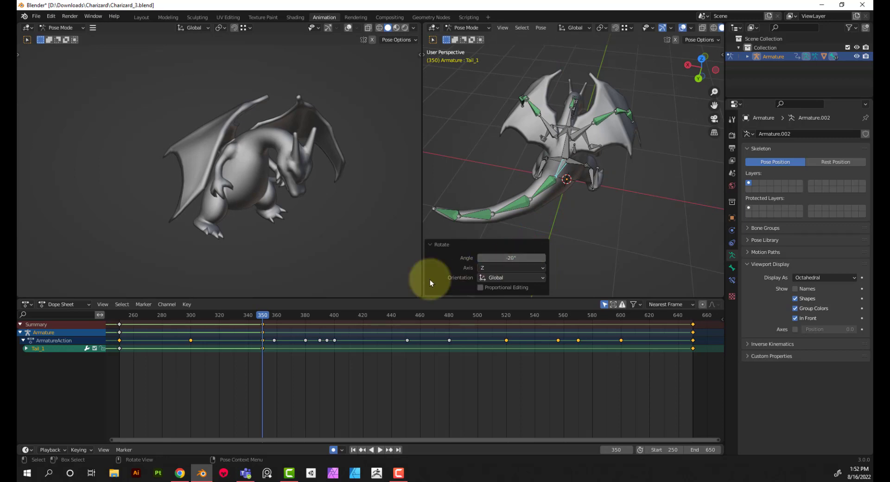
# Rotate the Tail_1 bone 40° around the global Z axis at frame 400 to swing the tail to the opposite side
pyautogui.click(335, 316)
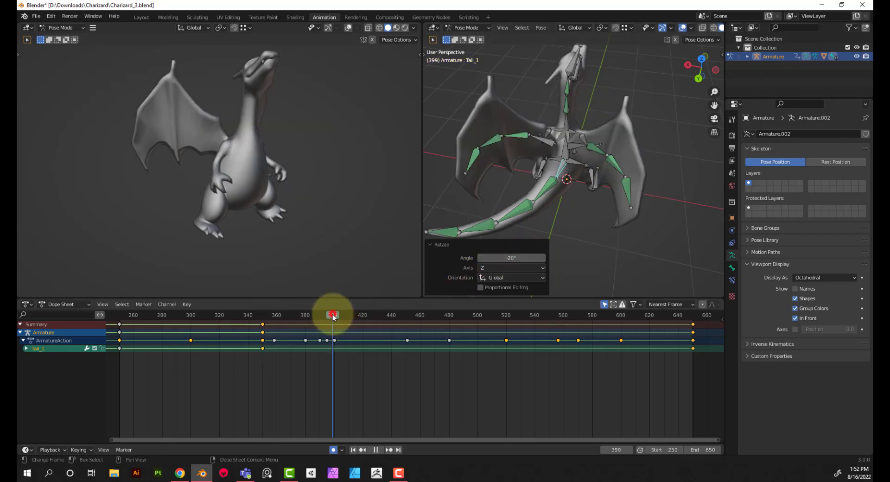
pyautogui.press('r')
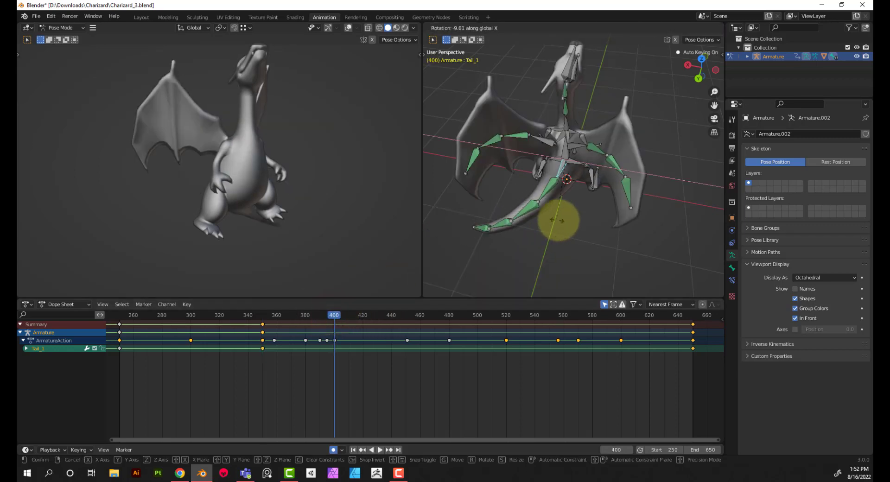
pyautogui.click(582, 228)
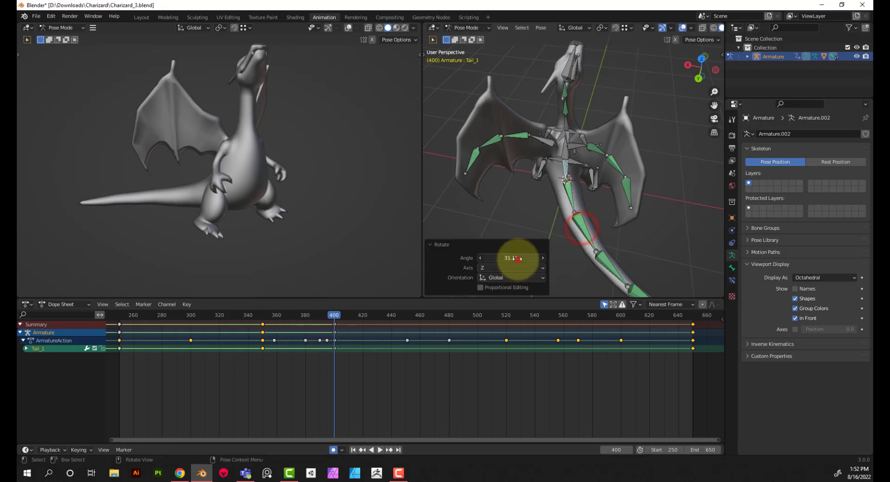
pyautogui.click(518, 258)
pyautogui.write('20')
pyautogui.press('Return')
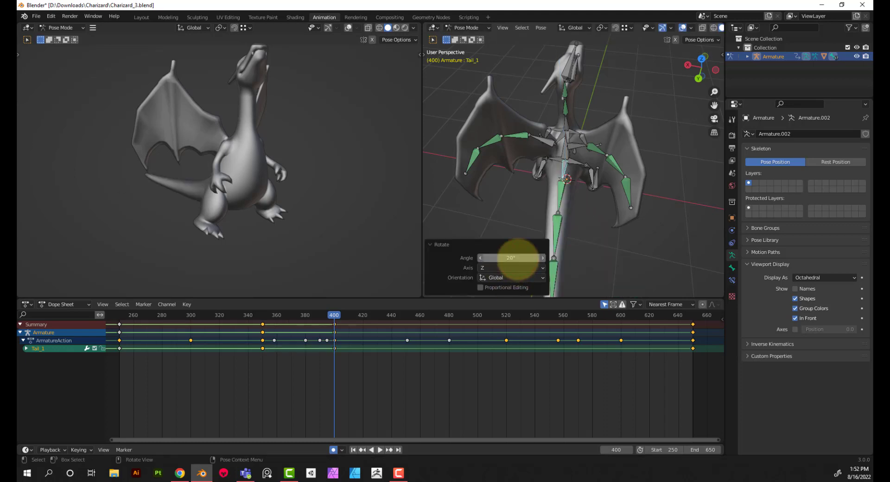
pyautogui.click(518, 254)
pyautogui.write('40')
pyautogui.press('Return')
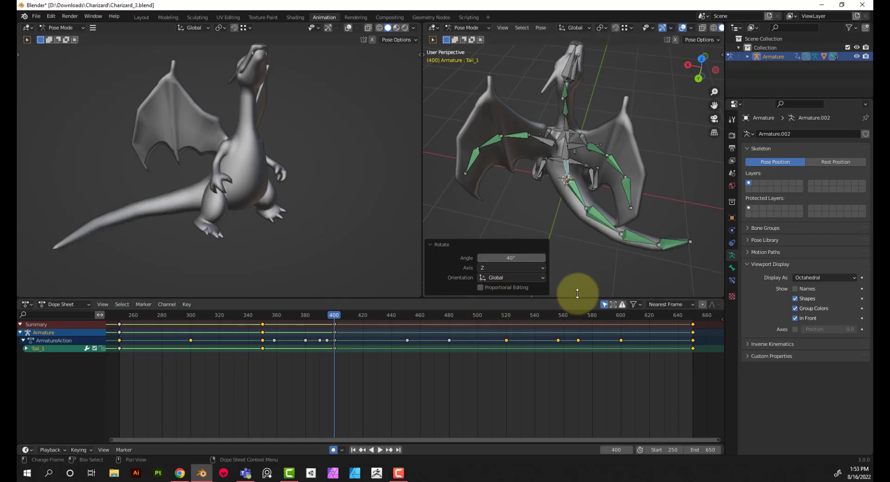
# Copy the Tail_1 keyframe from frame 350 to frame 450, and the one from frame 400 to frame 500
pyautogui.moveTo(577, 294); pyautogui.dragTo(513, 296, button='middle')
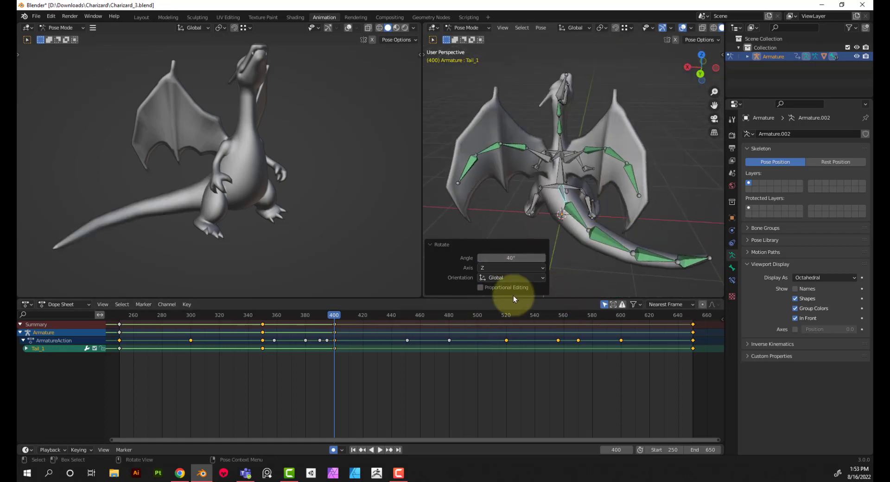
pyautogui.moveTo(336, 318); pyautogui.dragTo(405, 318)
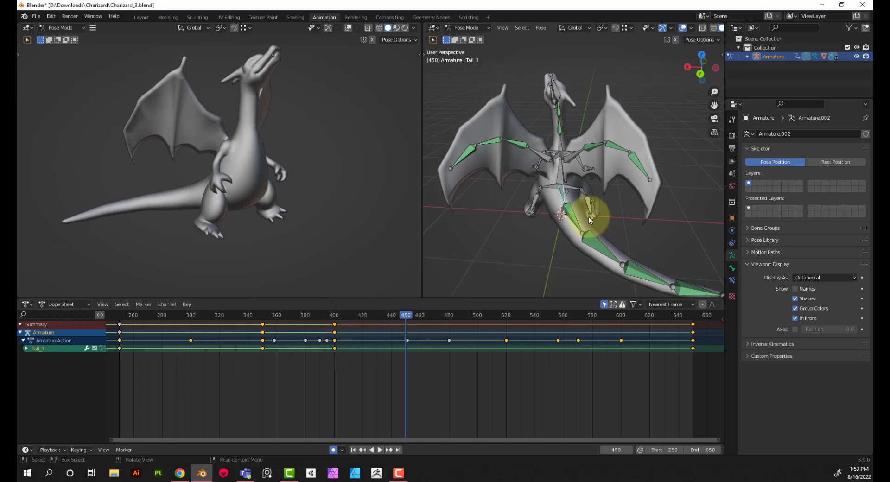
pyautogui.click(336, 356)
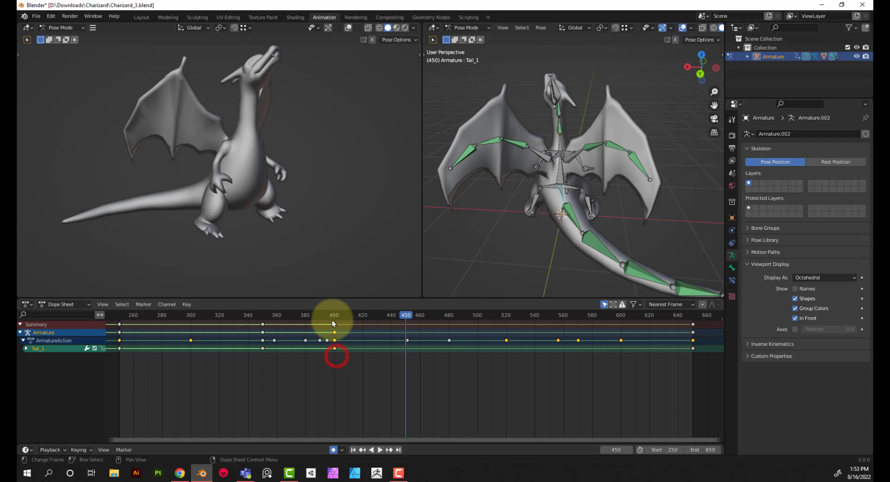
pyautogui.click(262, 323)
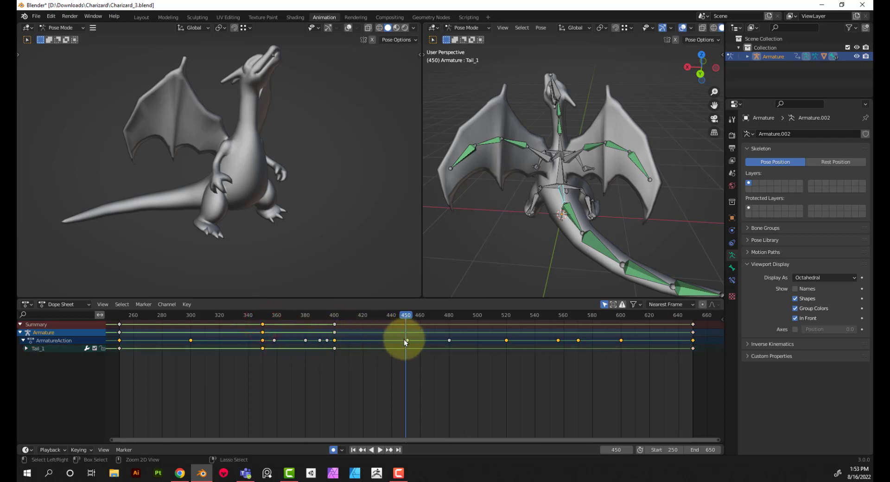
pyautogui.hotkey('ctrl', 'v')
pyautogui.click(335, 347)
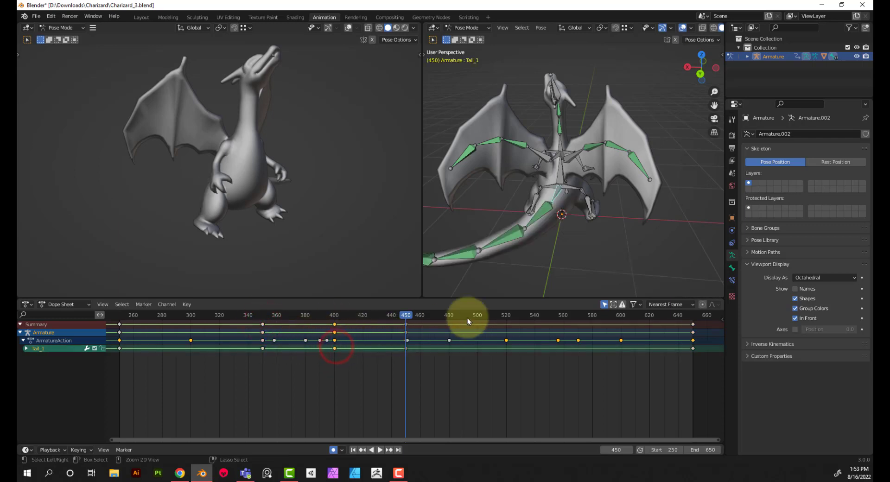
pyautogui.moveTo(474, 317); pyautogui.dragTo(478, 318)
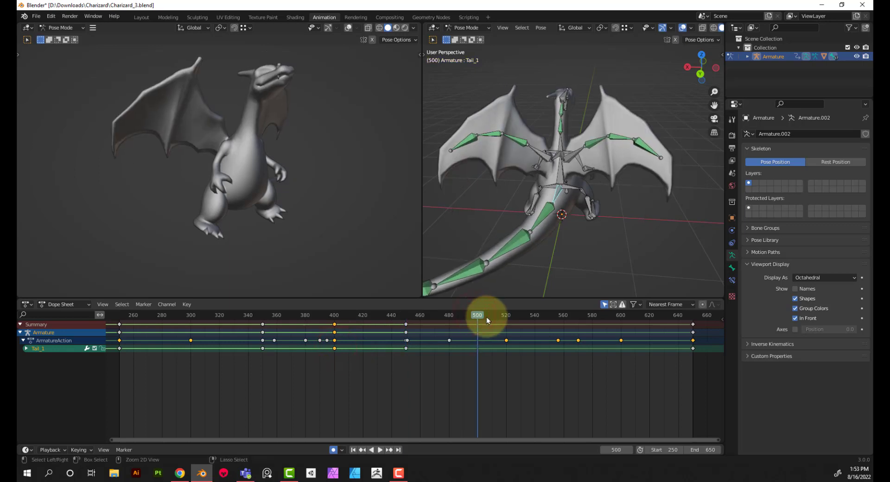
pyautogui.hotkey('ctrl', 'v')
# Copy the Tail_1 keyframe from frame 450 to frame 550, and the one from frame 500 to frame 600
pyautogui.click(406, 348)
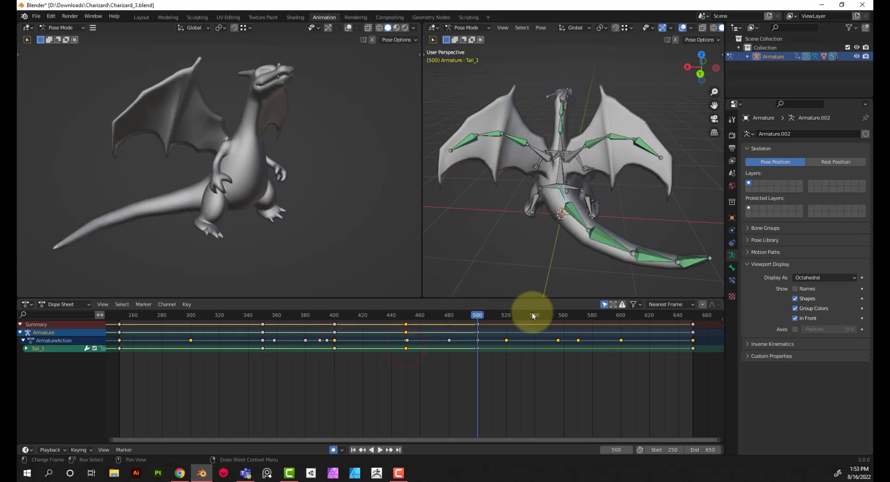
pyautogui.moveTo(545, 314); pyautogui.dragTo(549, 317)
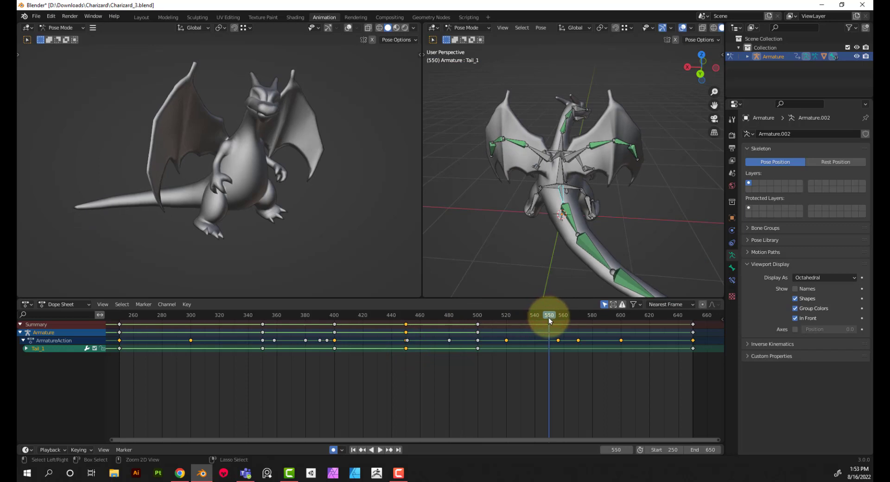
pyautogui.hotkey('ctrl', 'v')
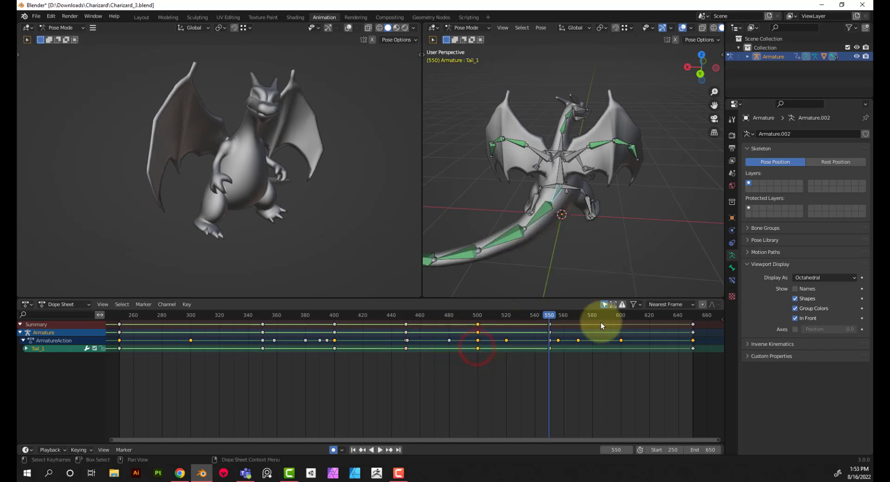
pyautogui.click(621, 316)
pyautogui.hotkey('ctrl', 'v')
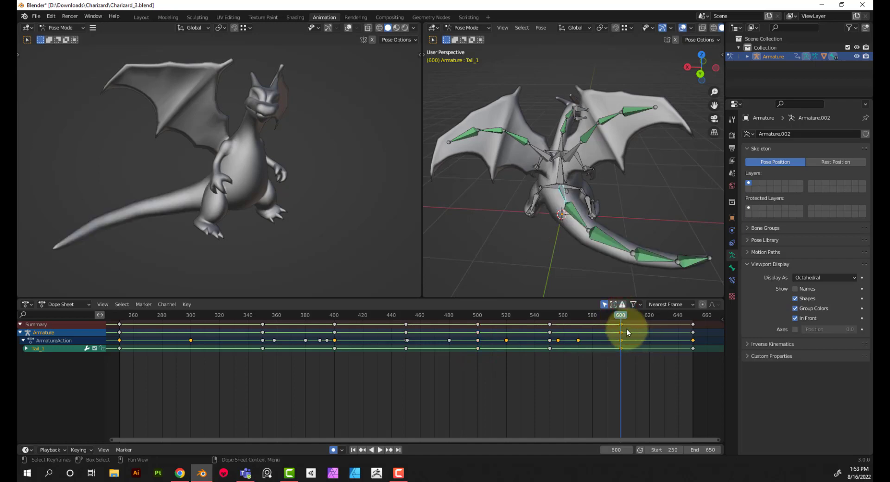
# Play the animation from frame 323 and review the tail swing from the side
pyautogui.moveTo(622, 316); pyautogui.dragTo(224, 325)
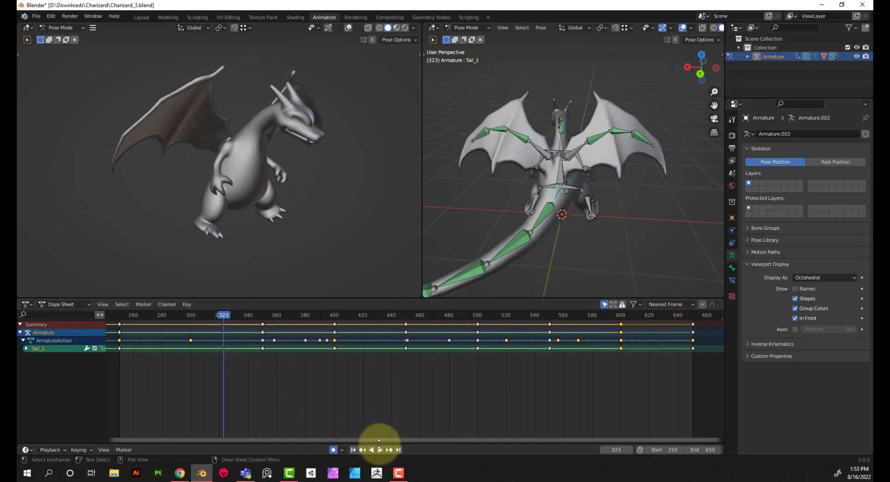
pyautogui.click(379, 446)
pyautogui.moveTo(269, 268); pyautogui.dragTo(248, 207, button='middle')
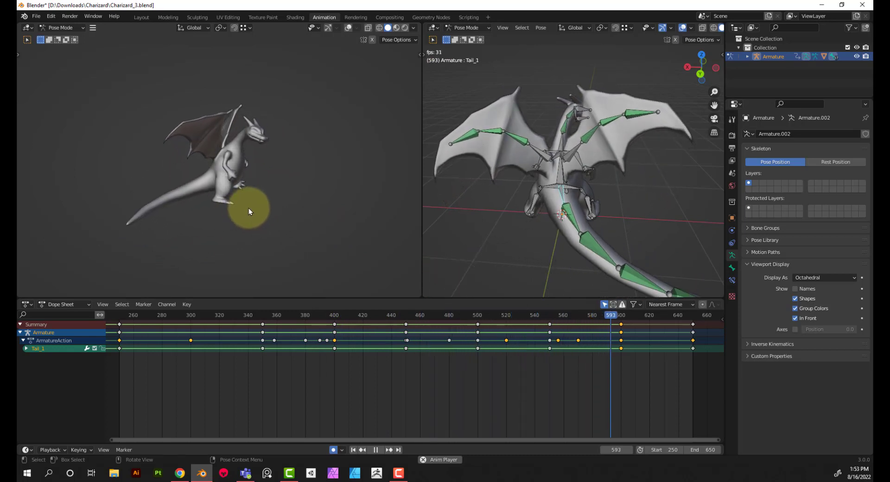
pyautogui.click(379, 448)
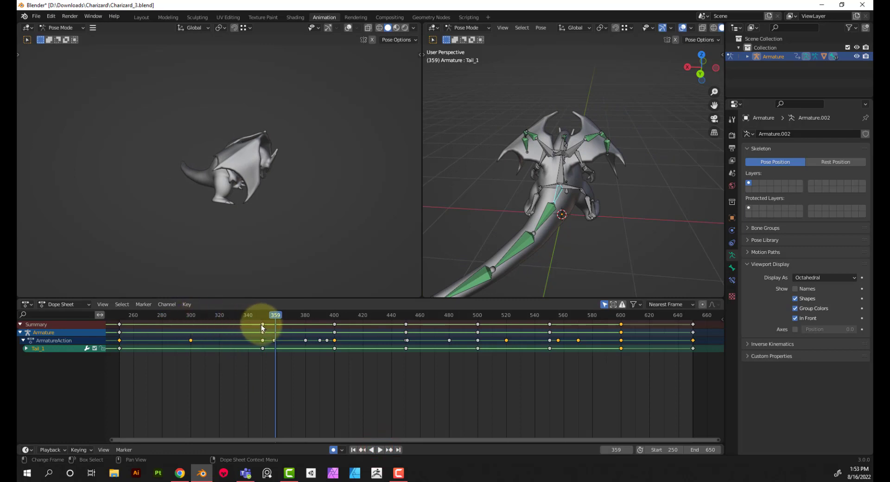
# Shift the Tail_1 keyframes at frames 350, 400, 450, 500 and 550 about 50 frames earlier, one by one
pyautogui.moveTo(261, 324); pyautogui.dragTo(191, 331)
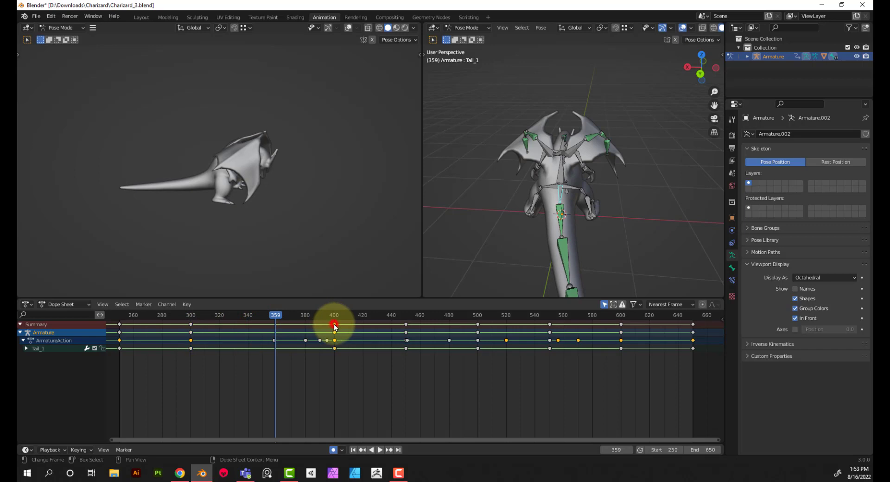
pyautogui.moveTo(334, 324); pyautogui.dragTo(261, 331)
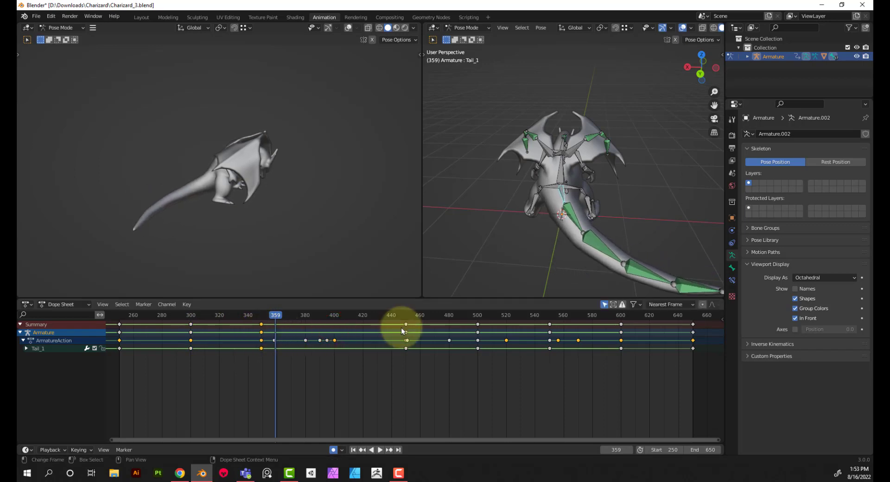
pyautogui.moveTo(402, 327); pyautogui.dragTo(335, 329)
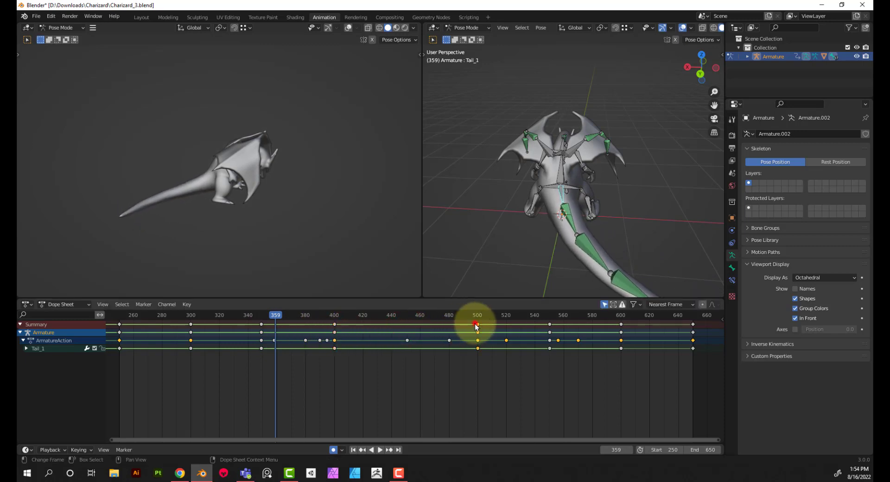
pyautogui.moveTo(476, 327); pyautogui.dragTo(406, 330)
pyautogui.click(549, 327)
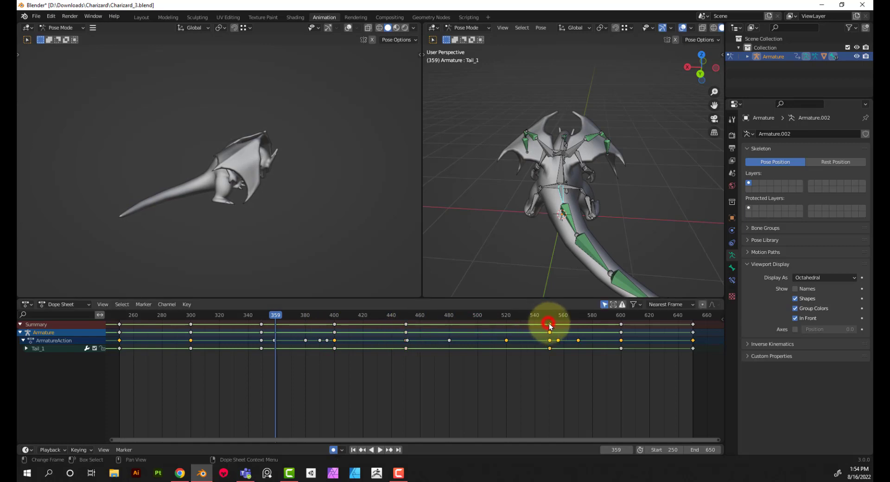
pyautogui.moveTo(548, 325); pyautogui.dragTo(479, 332)
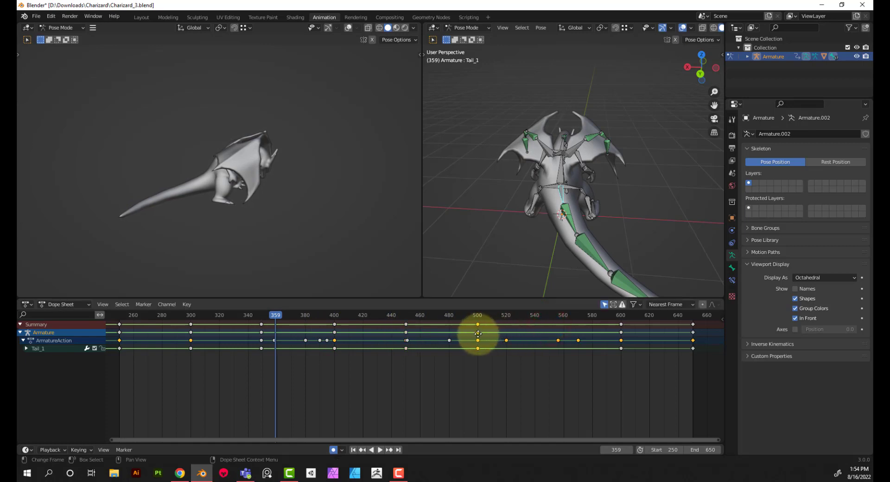
pyautogui.keyDown('shift'); pyautogui.click(439, 332); pyautogui.keyUp('shift')
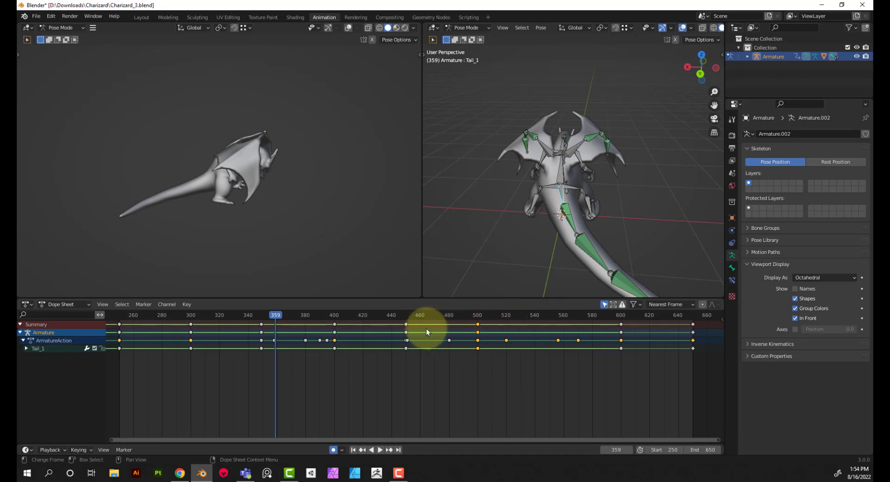
# Copy the Tail_1 keyframe from frame 450 to about frame 552, and move the frame 600 keyframe to about frame 553
pyautogui.click(407, 323)
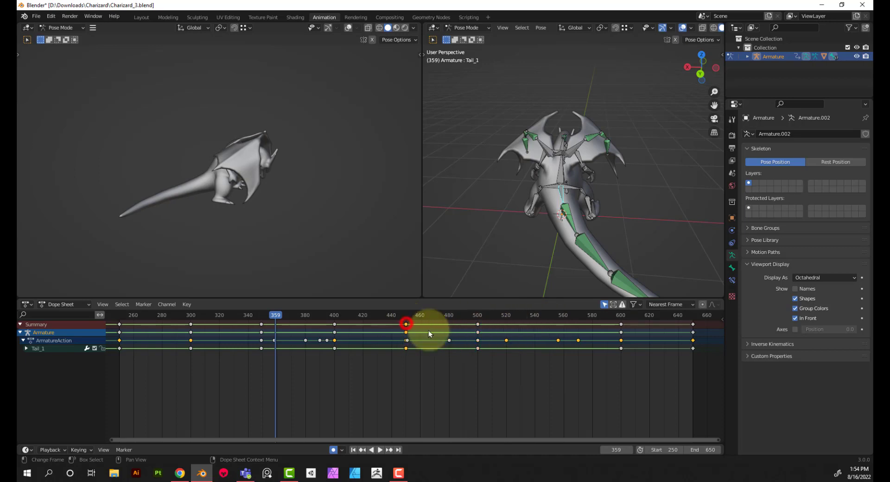
pyautogui.click(552, 317)
pyautogui.hotkey('ctrl', 'v')
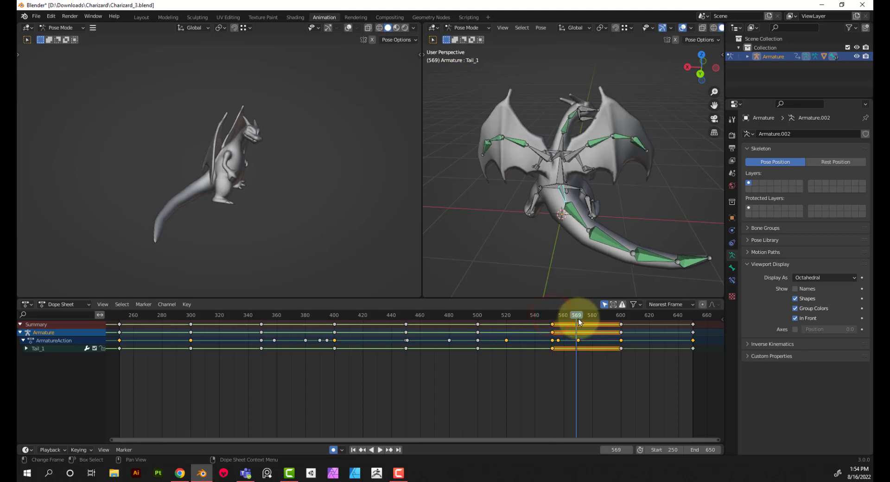
pyautogui.click(620, 332)
pyautogui.moveTo(620, 330); pyautogui.dragTo(554, 320)
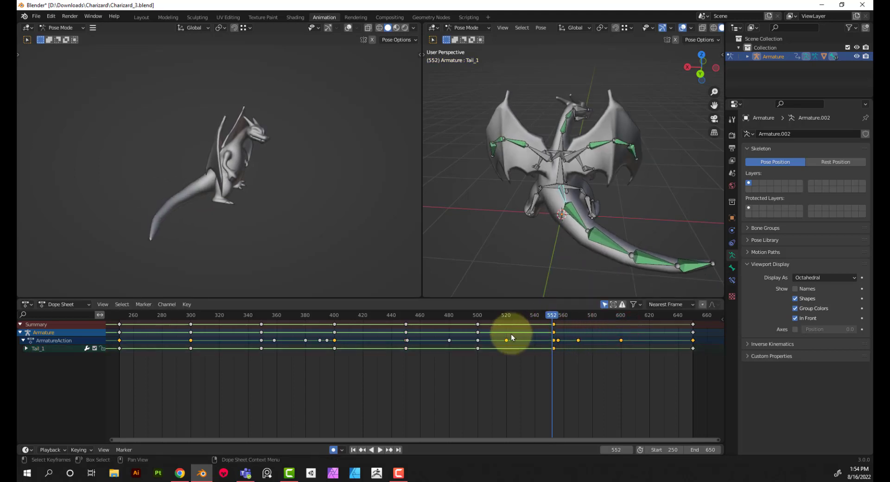
# Paste a Tail_1 keyframe with the tail swung to the opposite side at frame 599, and play the animation from frame 550
pyautogui.click(620, 316)
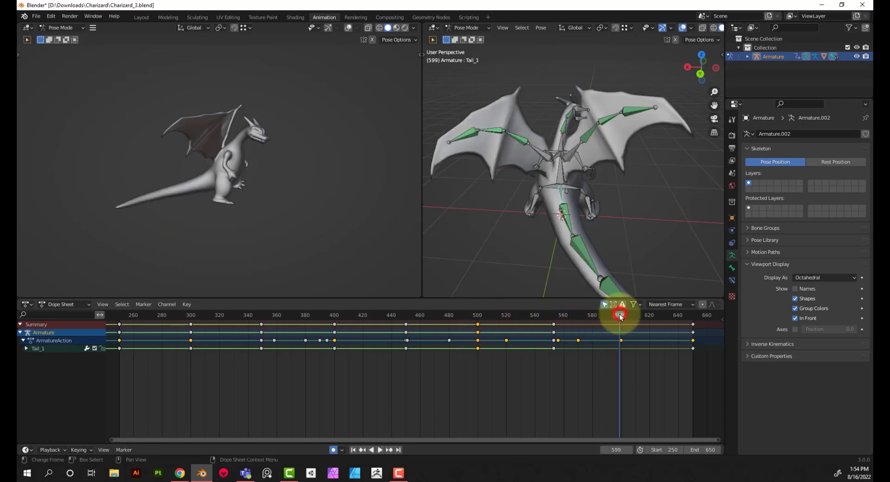
pyautogui.click(549, 316)
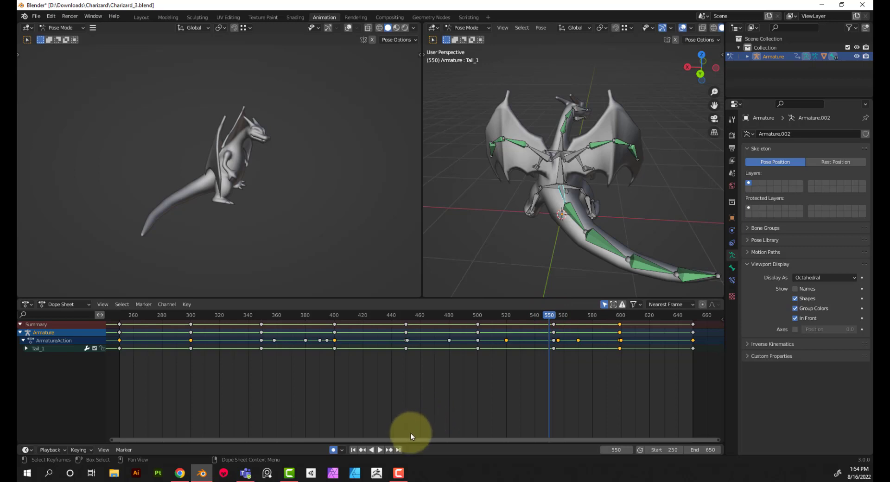
pyautogui.click(379, 449)
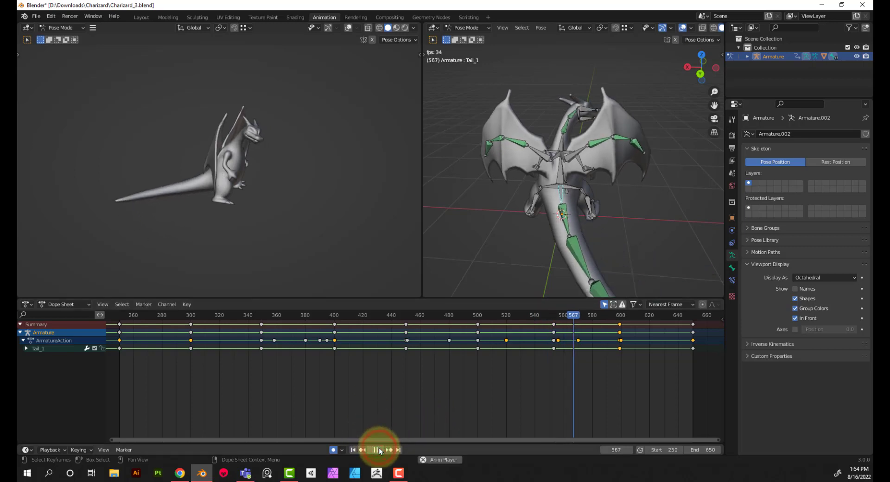
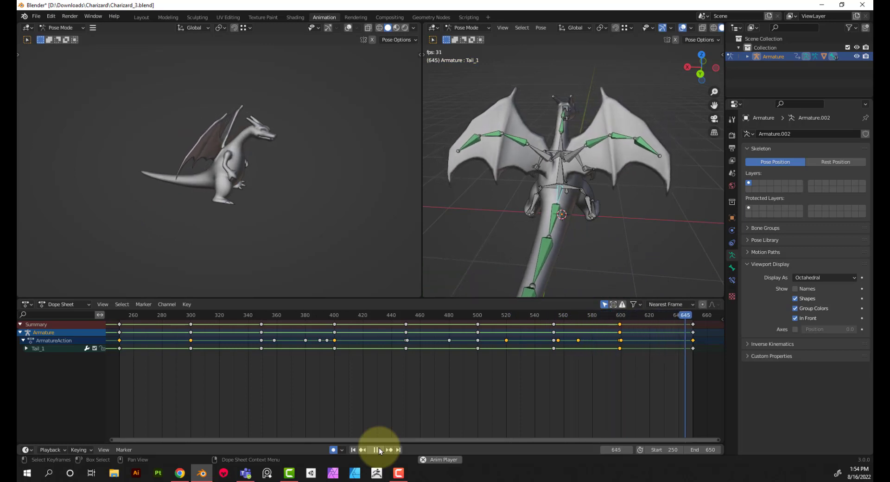
# Stop the playback, scrub from frame 250 to frame 380, and insert a Tail_1 keyframe there
pyautogui.click(379, 450)
pyautogui.click(353, 449)
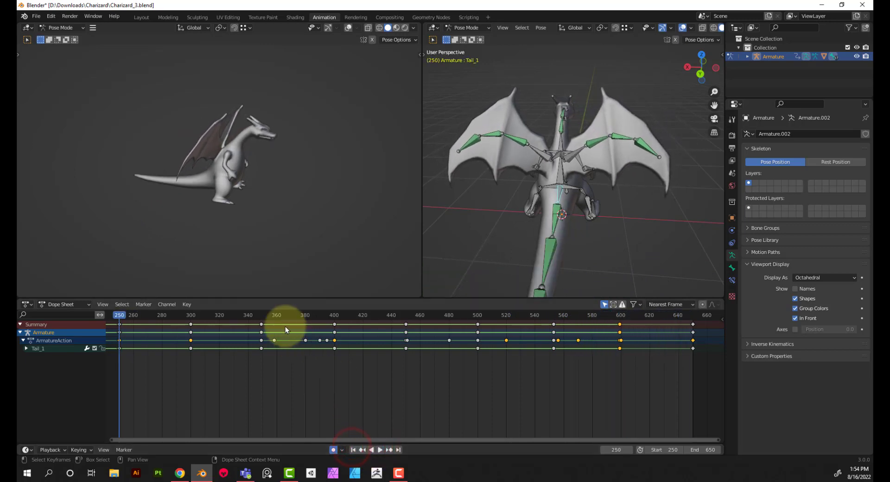
pyautogui.moveTo(263, 315); pyautogui.dragTo(304, 314)
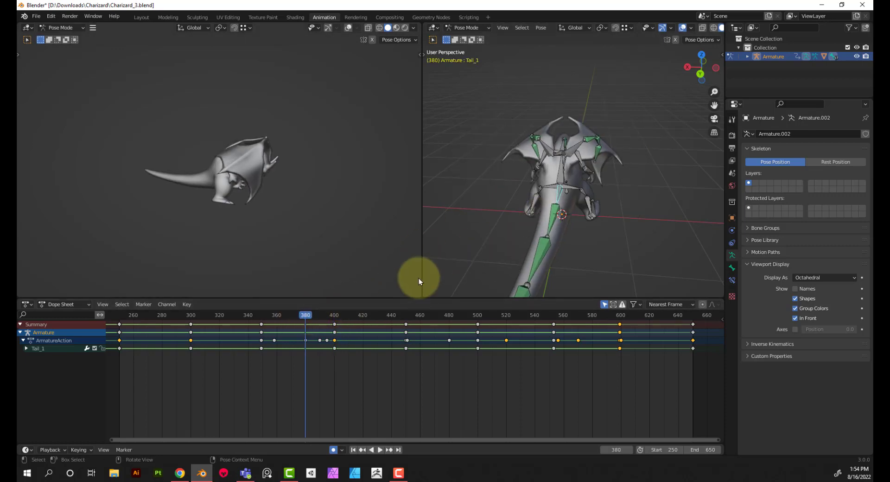
pyautogui.press('i')
pyautogui.click(535, 236)
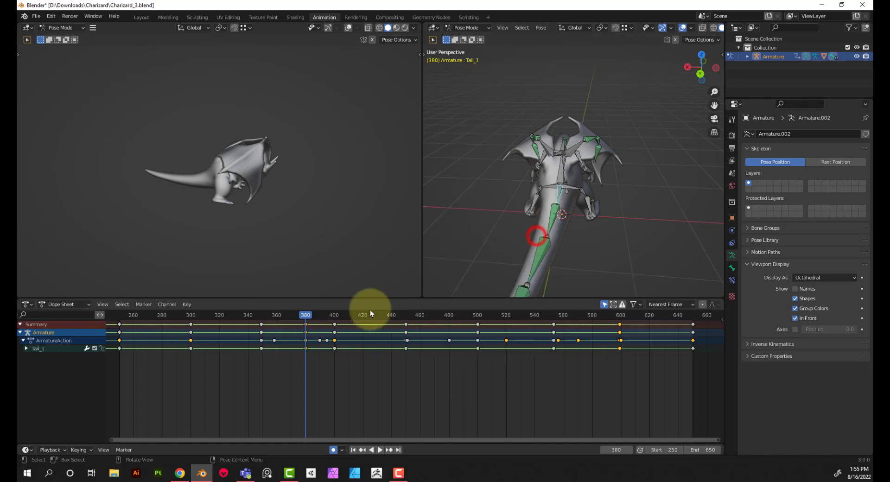
# At frame 400, raise the tail by rotating Tail_1 7.69° about the global X axis
pyautogui.click(335, 315)
pyautogui.moveTo(556, 207); pyautogui.dragTo(574, 198, button='middle')
pyautogui.press('r')
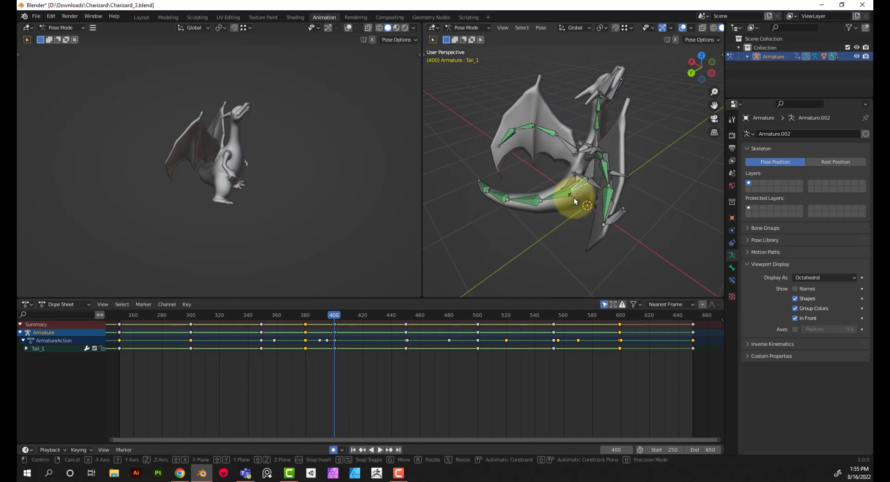
pyautogui.press('z')
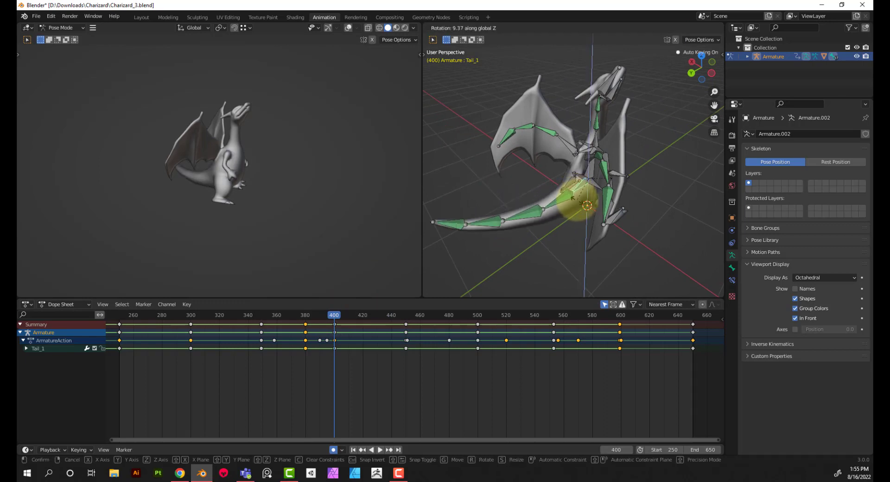
pyautogui.press('x')
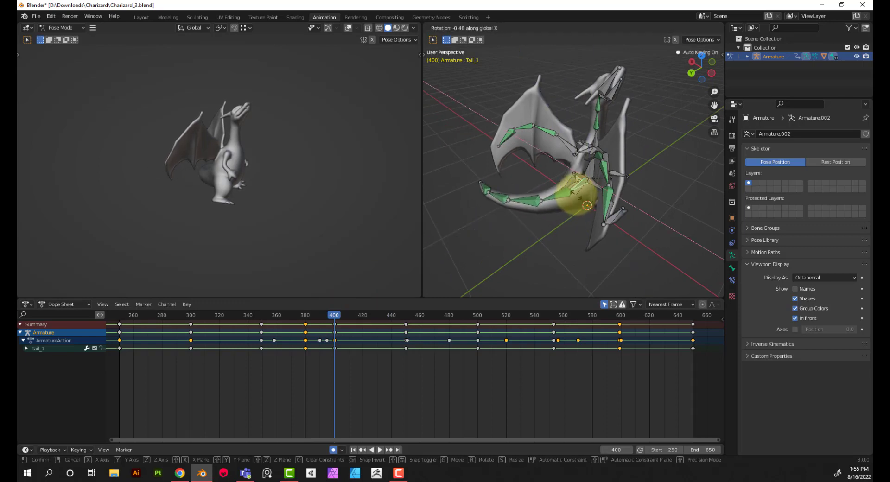
pyautogui.click(576, 194)
pyautogui.moveTo(577, 193); pyautogui.dragTo(459, 229, button='middle')
pyautogui.press('space')
# At frame 450, raise Tail_1 10.1° about global X, and fine-tune its X rotation from the side so it clears the ground
pyautogui.click(332, 317)
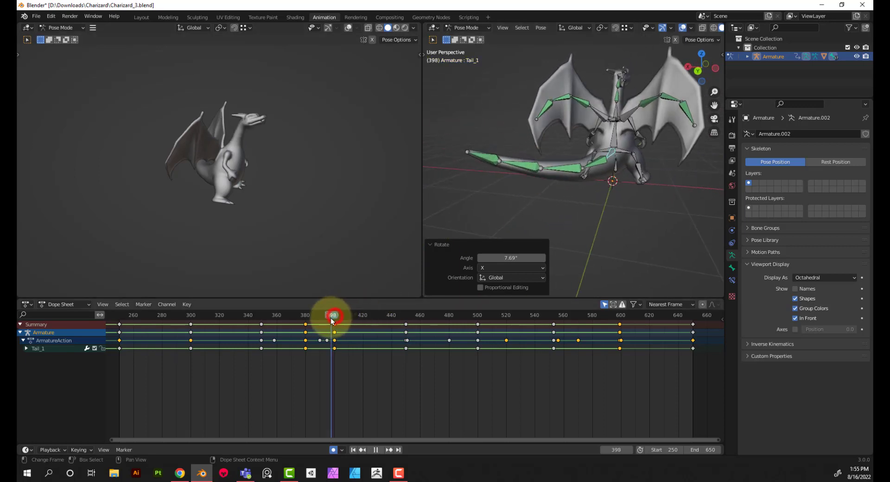
pyautogui.moveTo(332, 318); pyautogui.dragTo(406, 317)
pyautogui.keyDown('shift'); pyautogui.moveTo(585, 177); pyautogui.dragTo(540, 190, button='middle'); pyautogui.keyUp('shift')
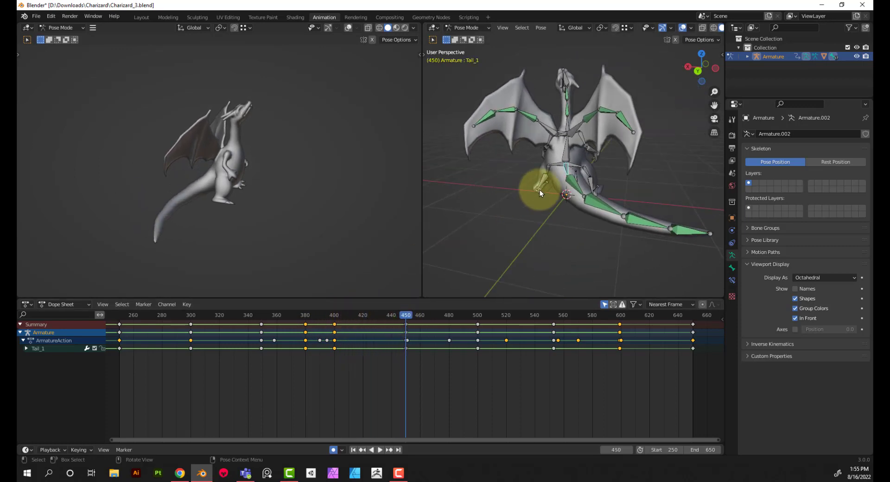
pyautogui.press('r')
pyautogui.press('x')
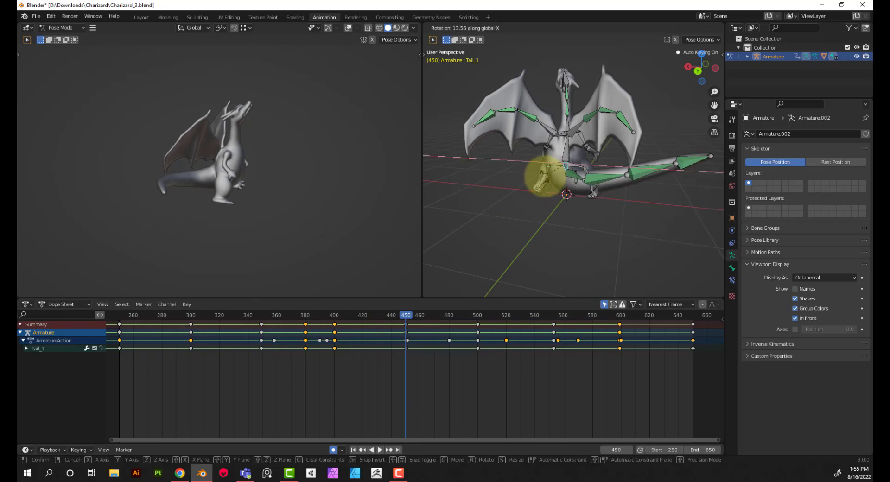
pyautogui.click(598, 179)
pyautogui.moveTo(598, 178); pyautogui.dragTo(526, 173, button='middle')
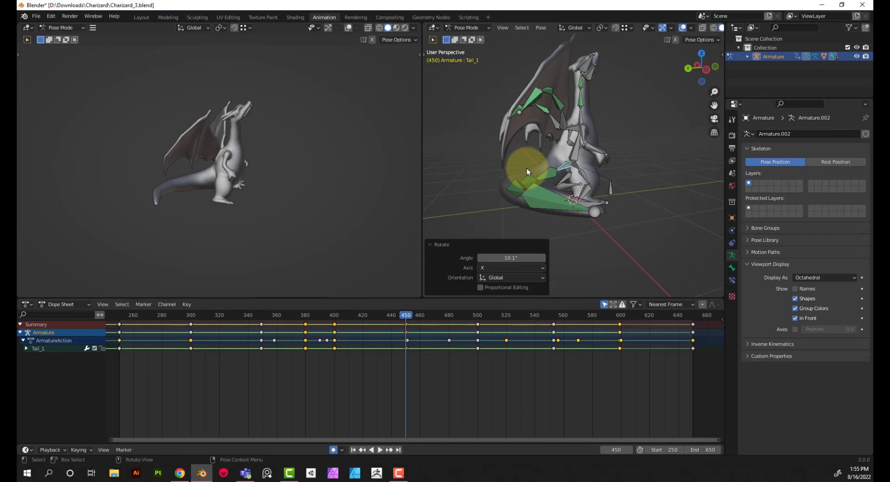
pyautogui.press('r')
pyautogui.press('x')
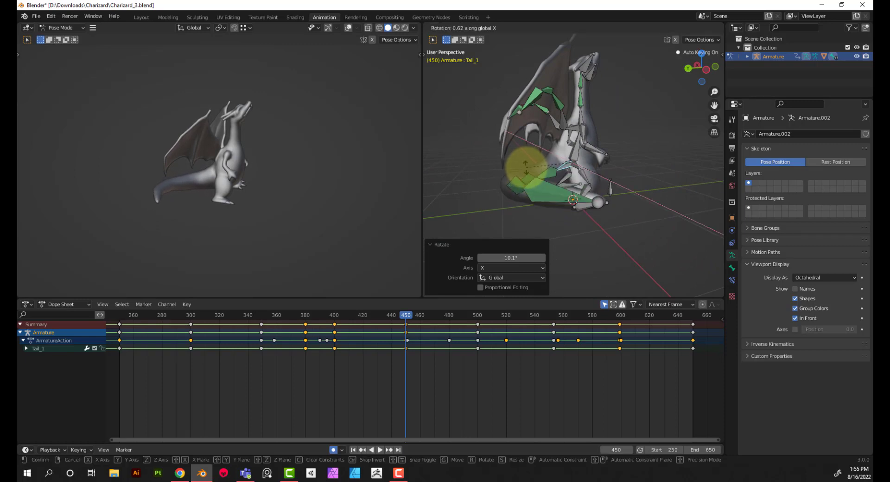
pyautogui.click(525, 167)
# Inspect where the wing tip meets the tail at frame 446, and try rotating Tail_1 by -0.669° about global X
pyautogui.moveTo(512, 177); pyautogui.dragTo(539, 202, button='middle')
pyautogui.moveTo(409, 316); pyautogui.dragTo(399, 315)
pyautogui.moveTo(551, 235); pyautogui.dragTo(552, 200, button='middle')
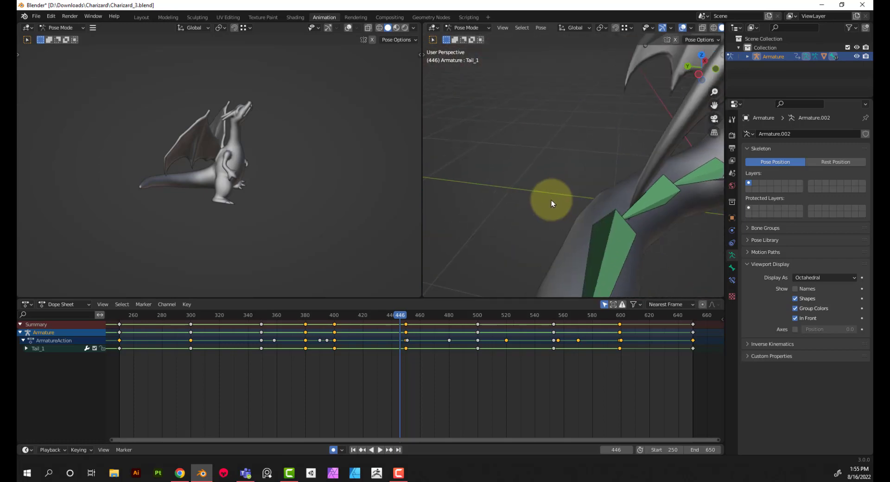
pyautogui.scroll(5, 206, 159)
pyautogui.moveTo(128, 174); pyautogui.dragTo(199, 164, button='middle')
pyautogui.moveTo(151, 176); pyautogui.dragTo(219, 175, button='middle')
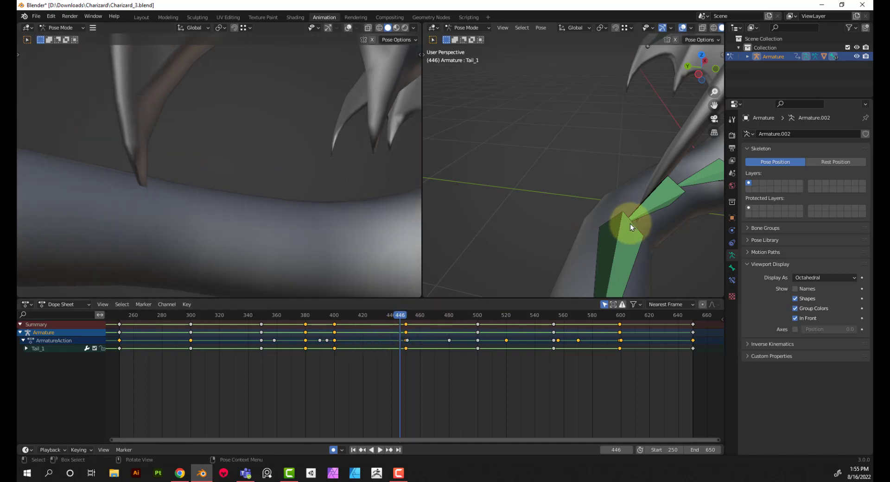
pyautogui.press('r')
pyautogui.press('x')
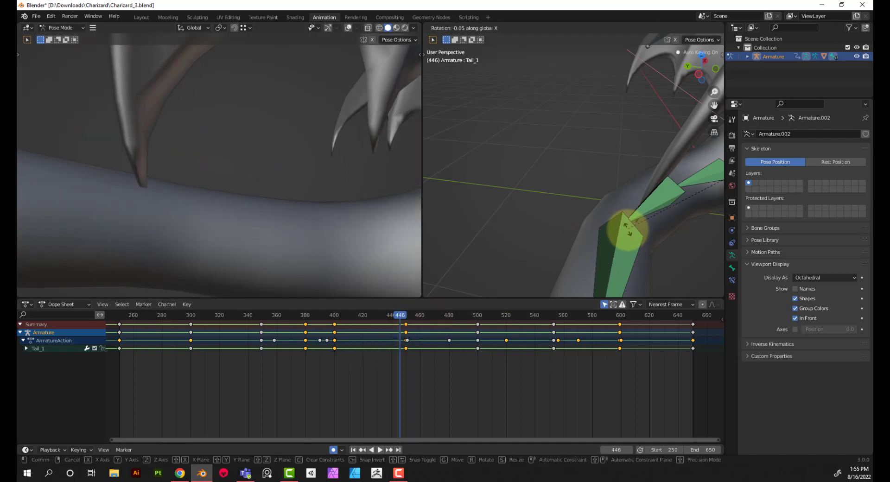
pyautogui.click(664, 265)
pyautogui.click(397, 330)
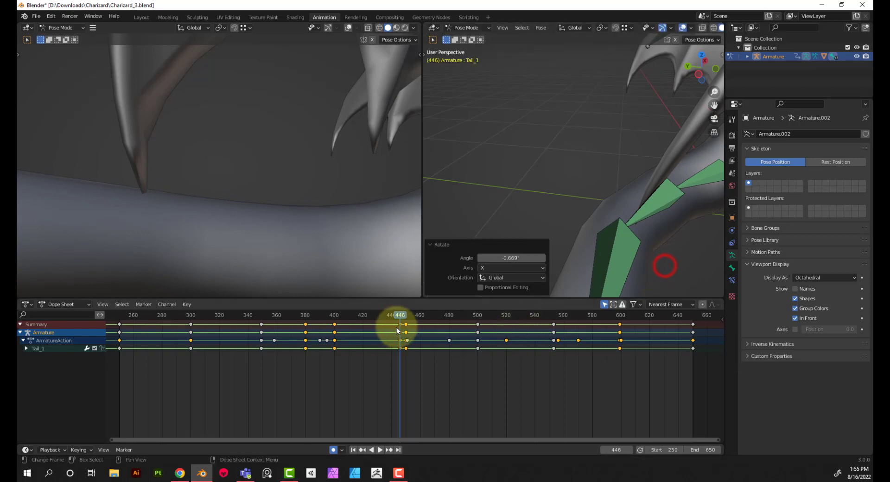
pyautogui.click(405, 321)
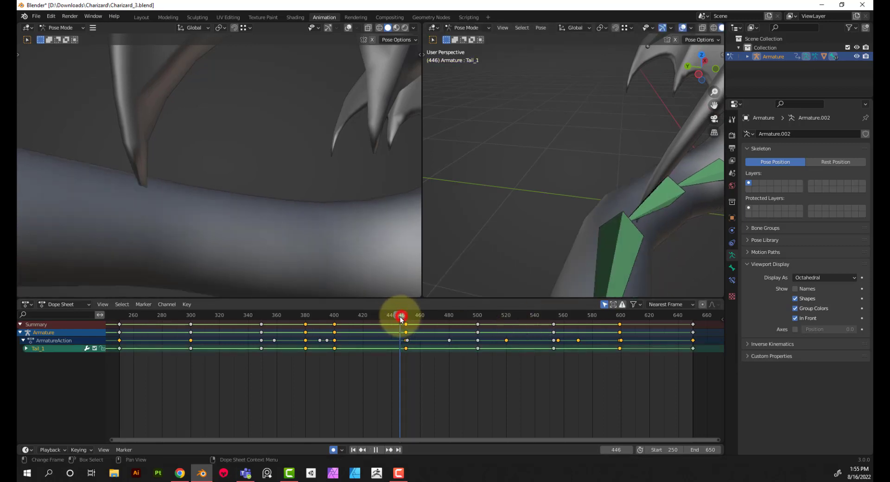
# At frame 450, lower Tail_1 by -0.861° about global X to clear the wing tip, and scrub ahead to frame 532
pyautogui.moveTo(401, 319)
pyautogui.mouseDown()
pyautogui.moveTo(391, 319)
pyautogui.moveTo(405, 323)
pyautogui.mouseUp()
pyautogui.press('r')
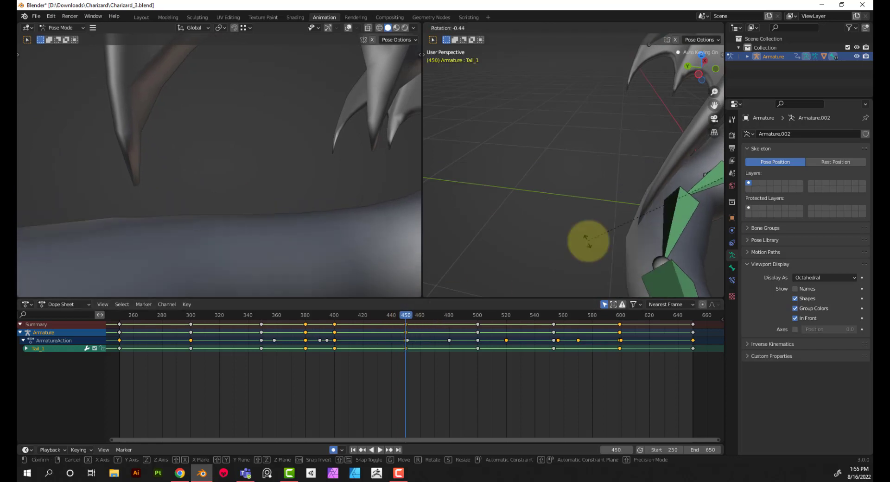
pyautogui.press('x')
pyautogui.click(598, 241)
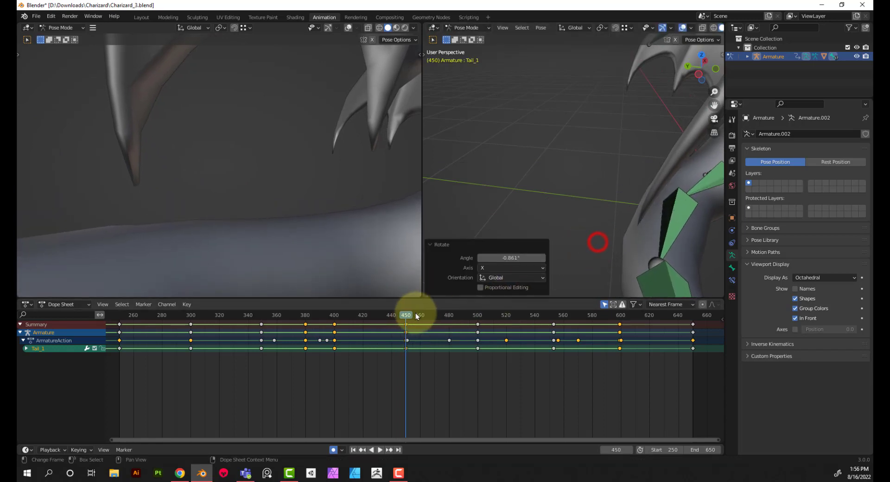
pyautogui.moveTo(404, 316); pyautogui.dragTo(523, 341)
# Select the right bicep bone and copy its frame 250 keyframe to frame 650
pyautogui.scroll(-8, 472, 250)
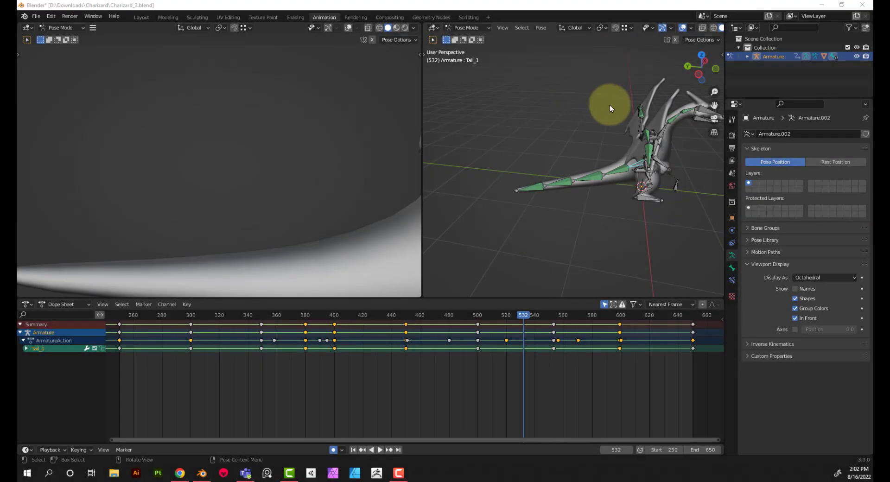
pyautogui.moveTo(610, 147); pyautogui.dragTo(643, 152, button='middle')
pyautogui.scroll(6, 549, 129)
pyautogui.scroll(-4, 539, 155)
pyautogui.click(592, 136)
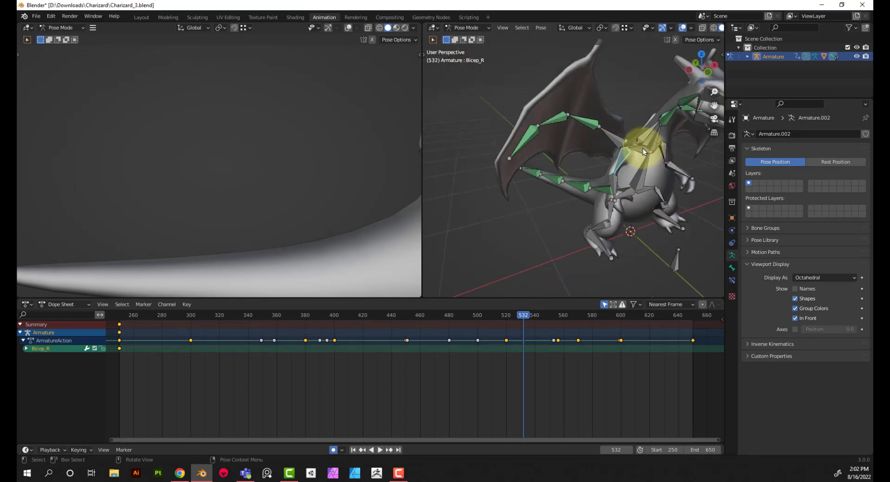
pyautogui.moveTo(529, 193); pyautogui.dragTo(503, 194, button='middle')
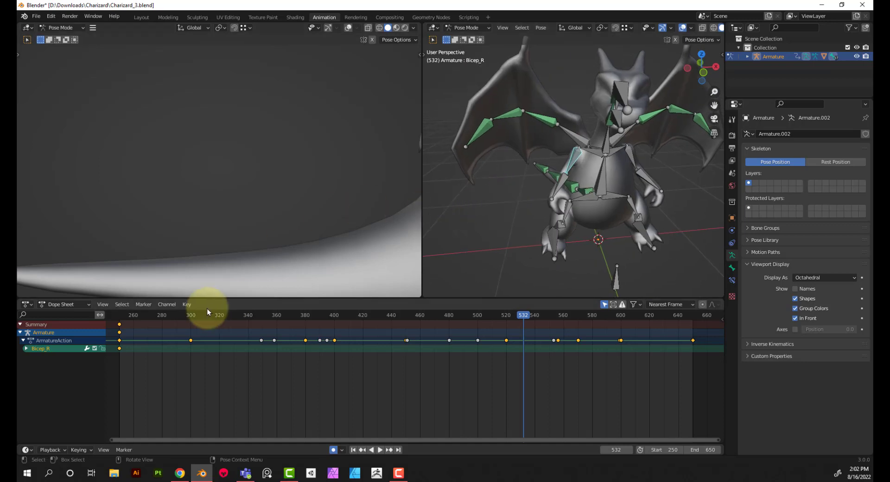
pyautogui.click(120, 317)
pyautogui.press('space')
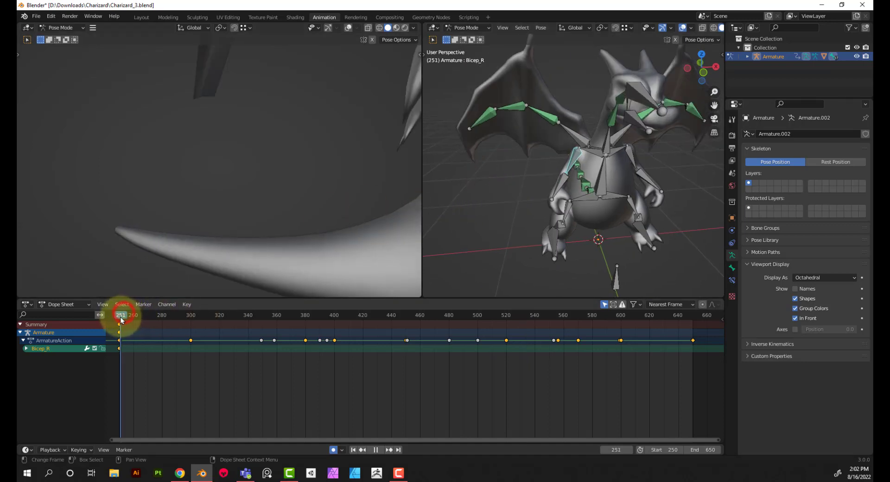
pyautogui.moveTo(127, 357); pyautogui.dragTo(113, 325)
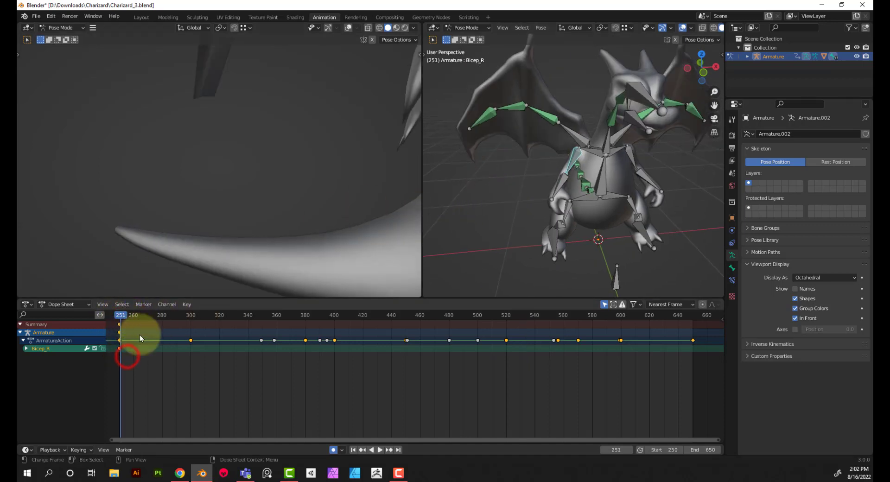
pyautogui.click(692, 315)
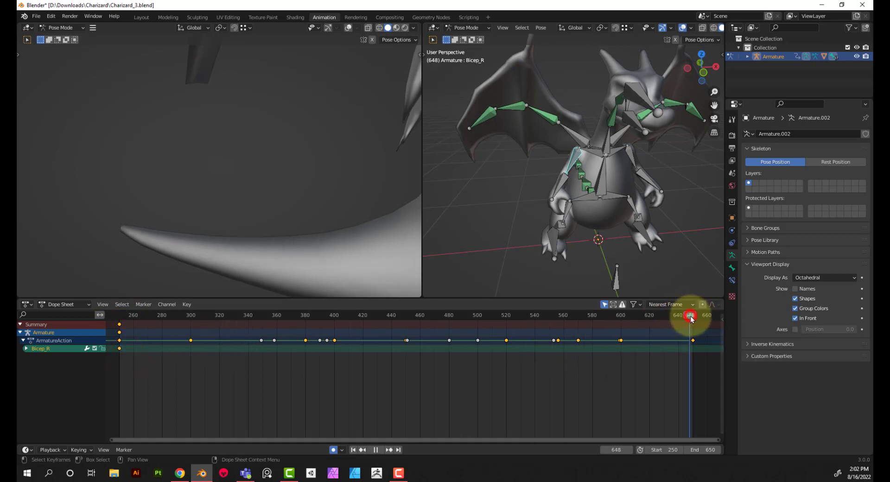
pyautogui.press('space')
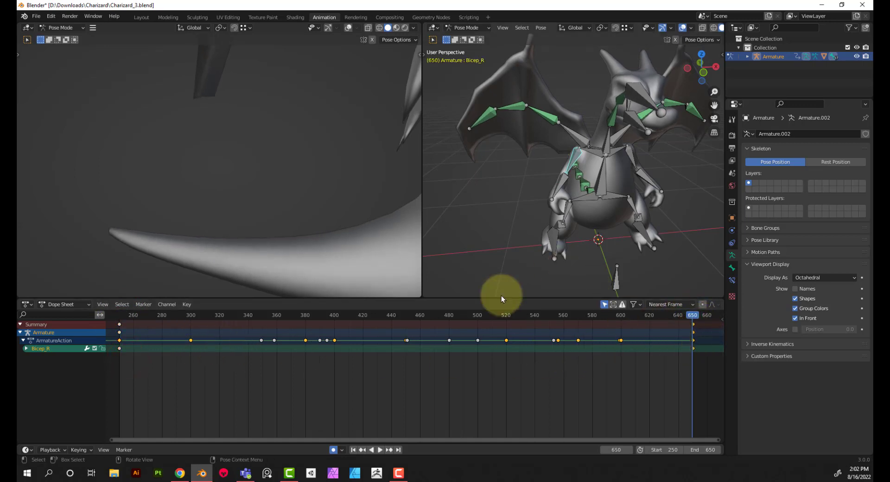
pyautogui.press('space')
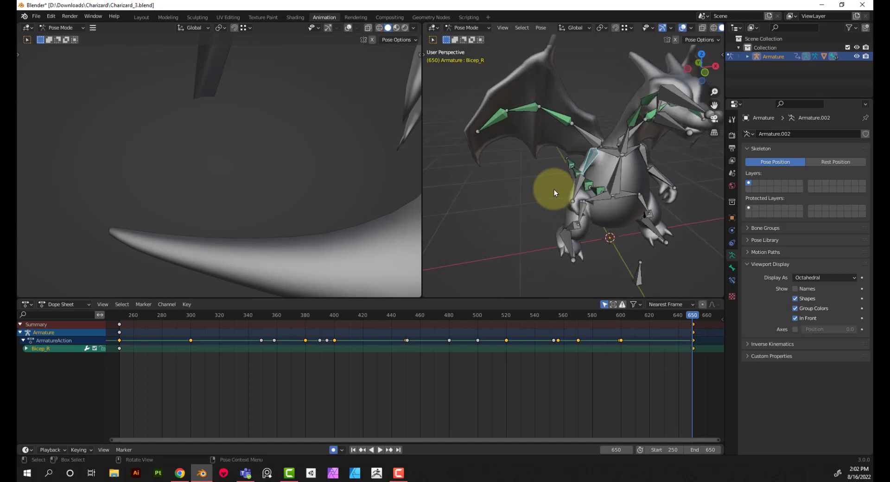
# Try rotating Bicep_R 14.4° about global X at frame 309
pyautogui.click(204, 315)
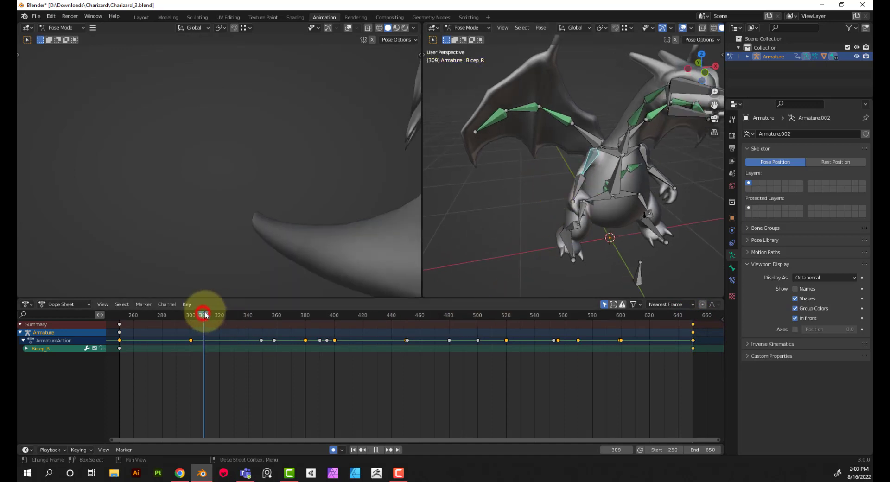
pyautogui.press('r')
pyautogui.press('x')
pyautogui.click(580, 169)
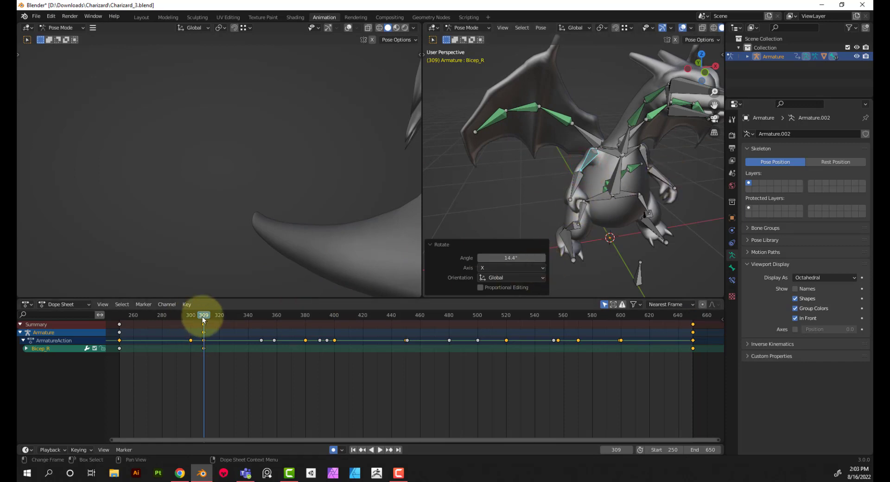
# Scrub through the motion up to frame 398, and add a Bicep_R keyframe in its unchanged pose at frame 300
pyautogui.moveTo(204, 320); pyautogui.dragTo(332, 333)
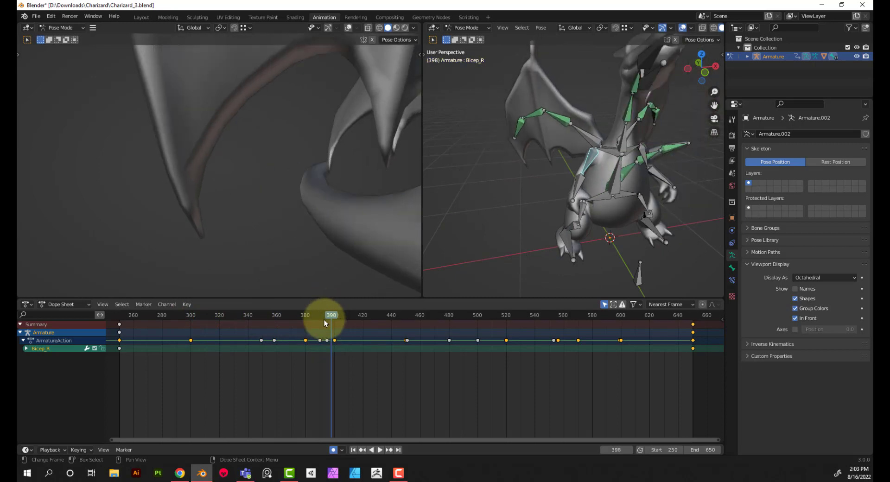
pyautogui.moveTo(330, 315); pyautogui.dragTo(191, 340)
pyautogui.hotkey('ctrl', 'v')
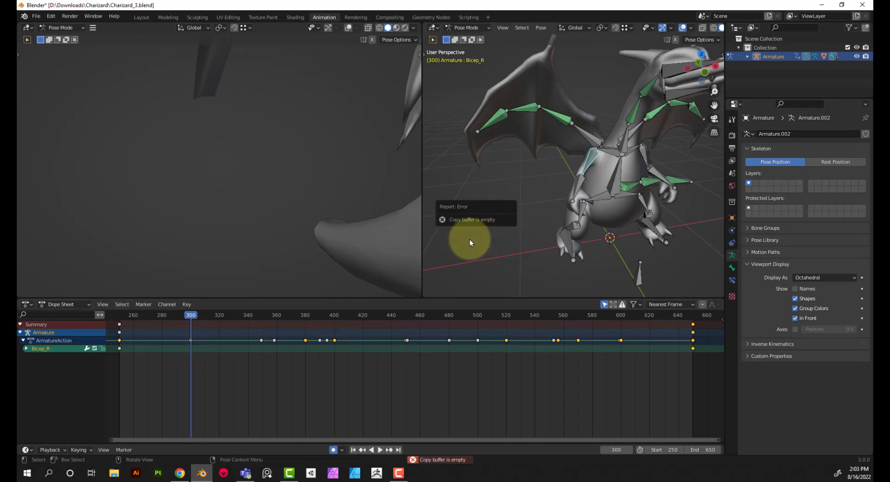
# At frame 275, rotate Bicep_R 1.9° about the global X axis
pyautogui.moveTo(190, 315); pyautogui.dragTo(155, 317)
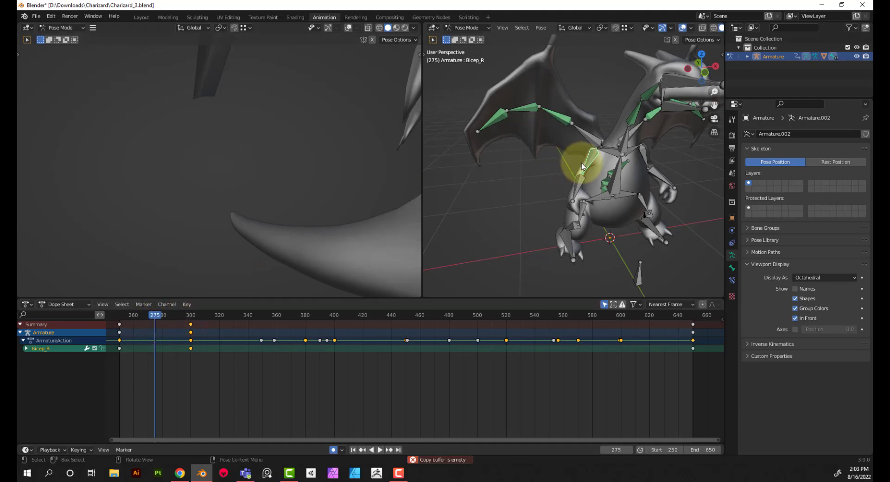
pyautogui.press('r')
pyautogui.press('x')
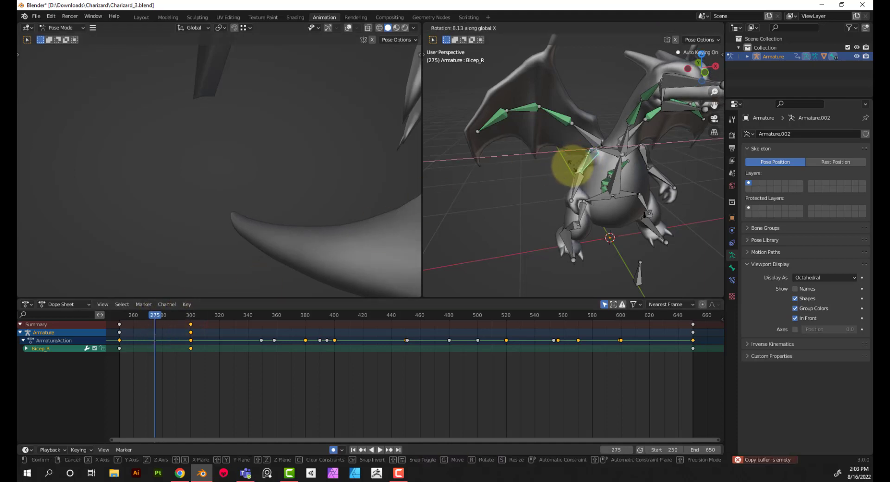
pyautogui.click(573, 167)
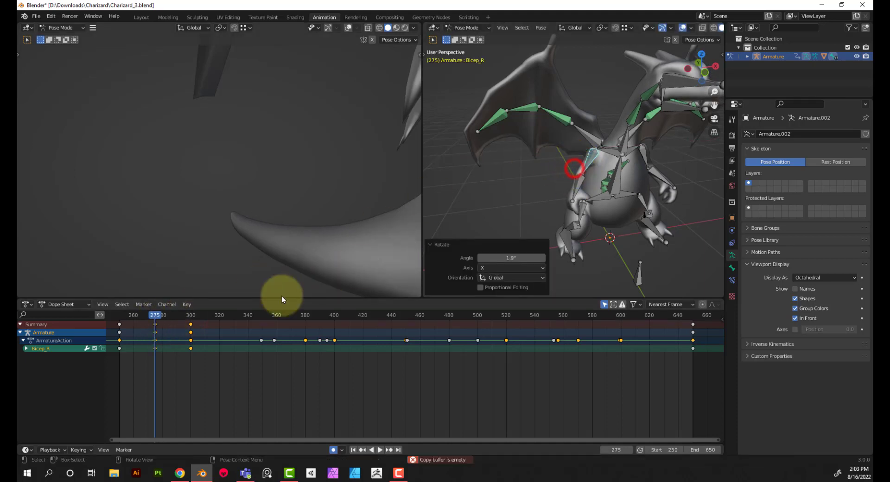
# At frame 380, rotate the Bicep_R bone -11° about the global X axis and 33.1° about the global Z axis
pyautogui.moveTo(191, 317); pyautogui.dragTo(305, 318)
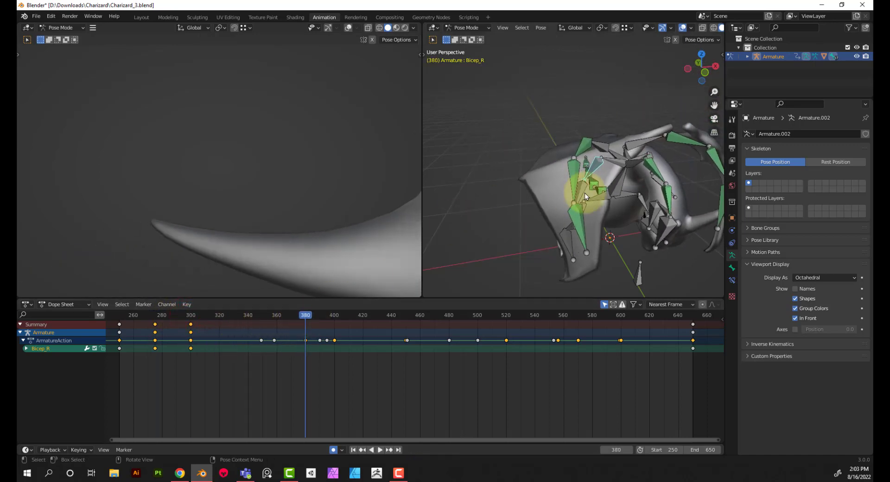
pyautogui.moveTo(584, 193); pyautogui.dragTo(546, 175, button='middle')
pyautogui.scroll(5, 560, 182)
pyautogui.press('r')
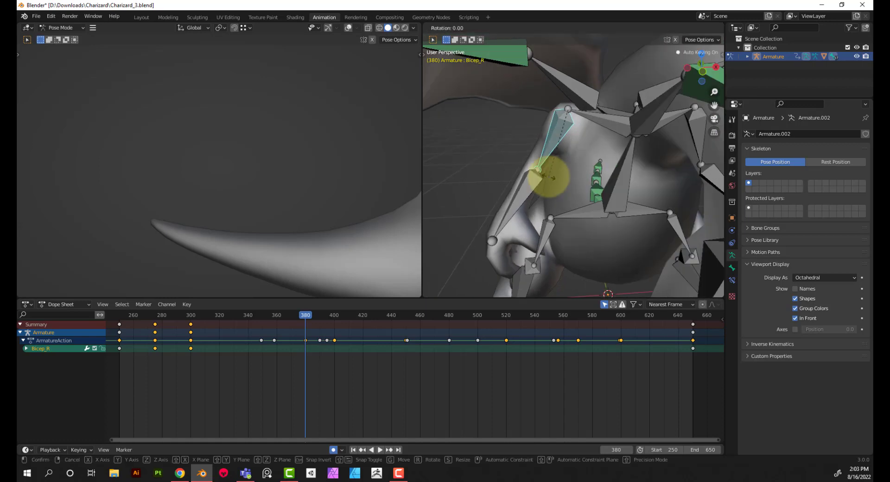
pyautogui.press('x')
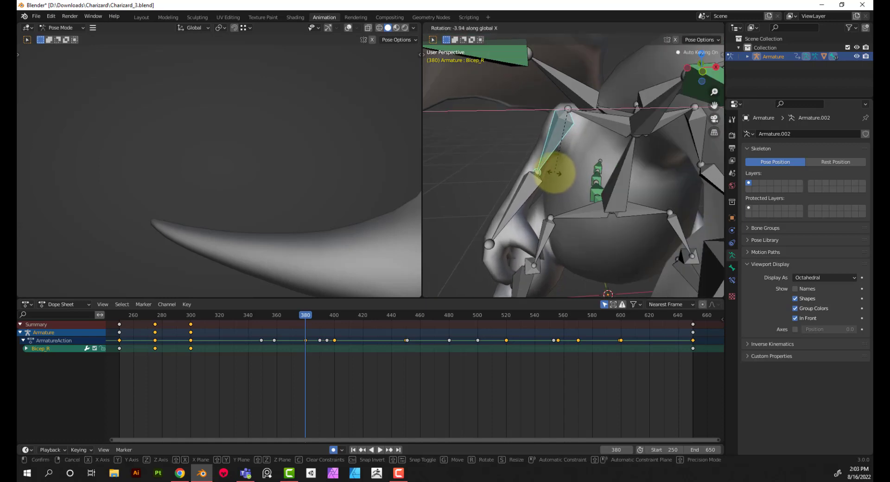
pyautogui.click(562, 177)
pyautogui.press('r')
pyautogui.press('z')
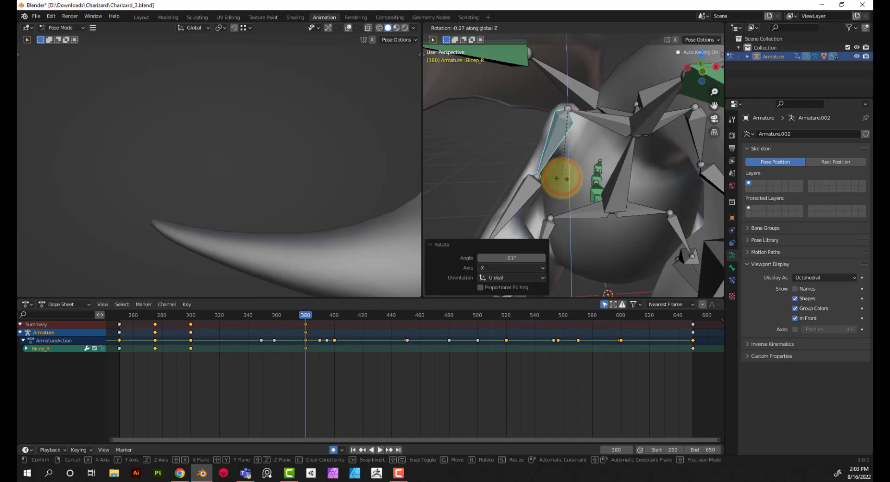
pyautogui.click(611, 184)
# Select the right forearm bone Arm_R and insert a Rotation keyframe for it at frame 250
pyautogui.moveTo(544, 180); pyautogui.dragTo(281, 148, button='middle')
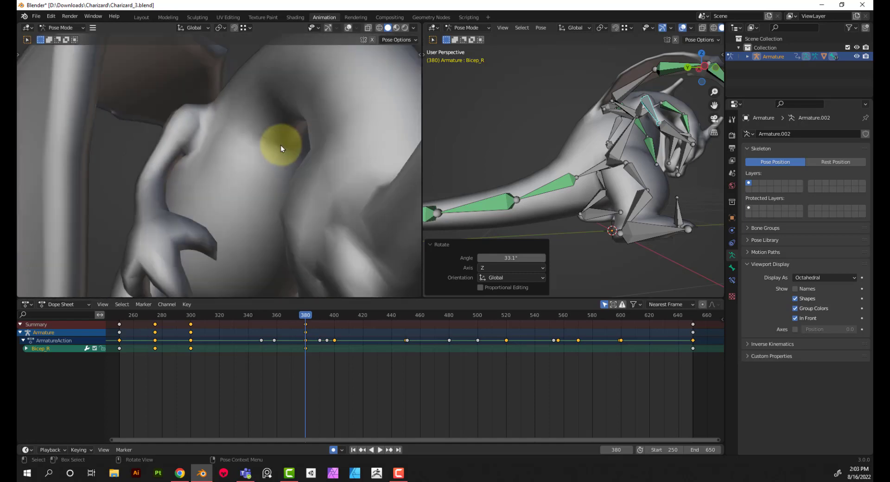
pyautogui.moveTo(629, 142); pyautogui.dragTo(603, 144, button='middle')
pyautogui.click(604, 135)
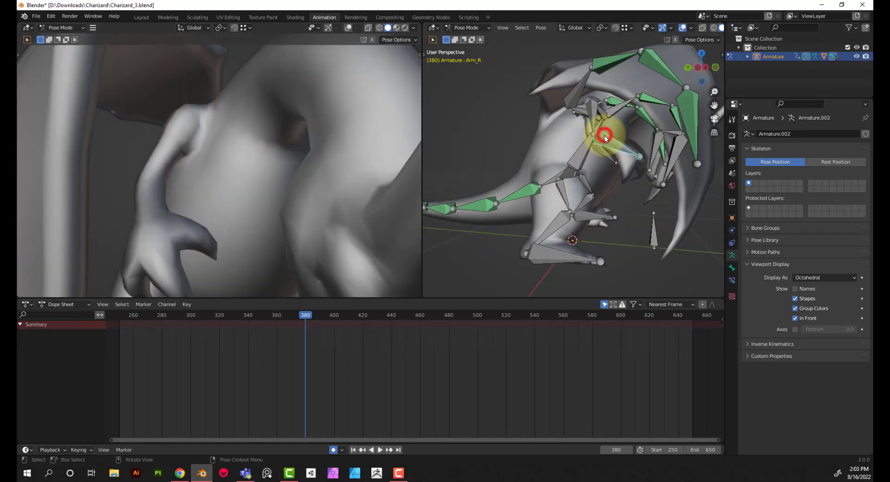
pyautogui.moveTo(124, 316); pyautogui.dragTo(121, 317)
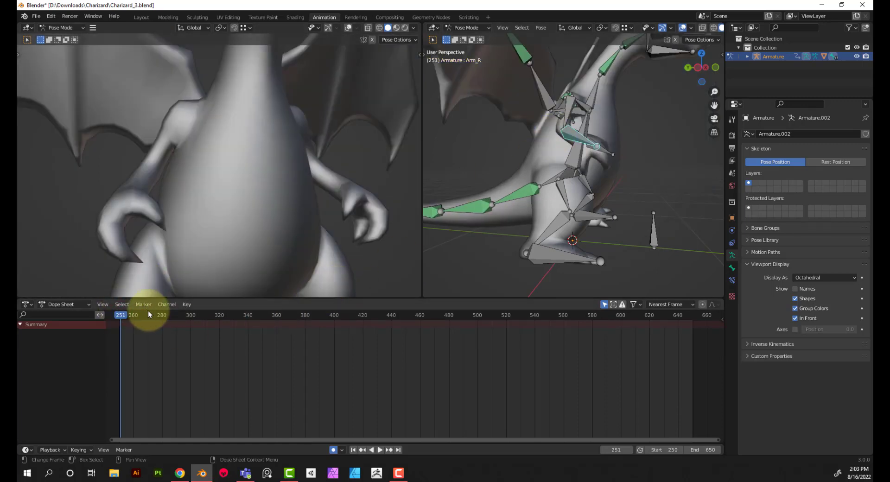
pyautogui.moveTo(125, 315); pyautogui.dragTo(119, 318)
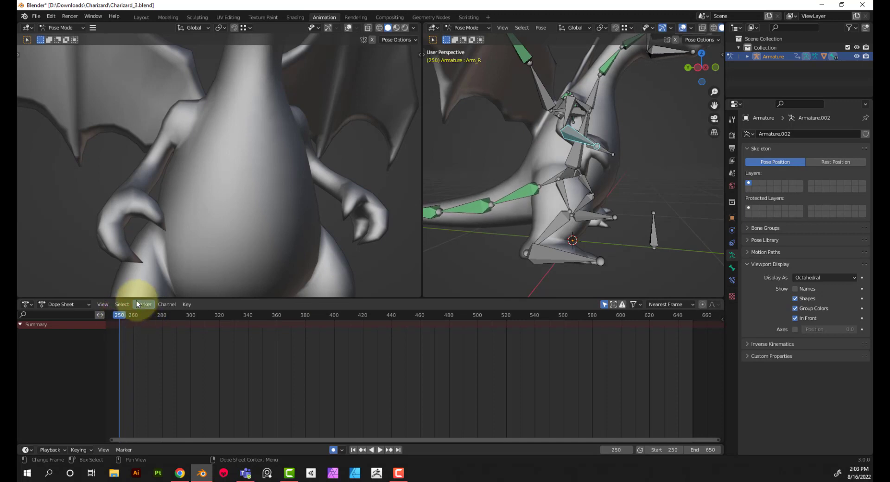
pyautogui.press('i')
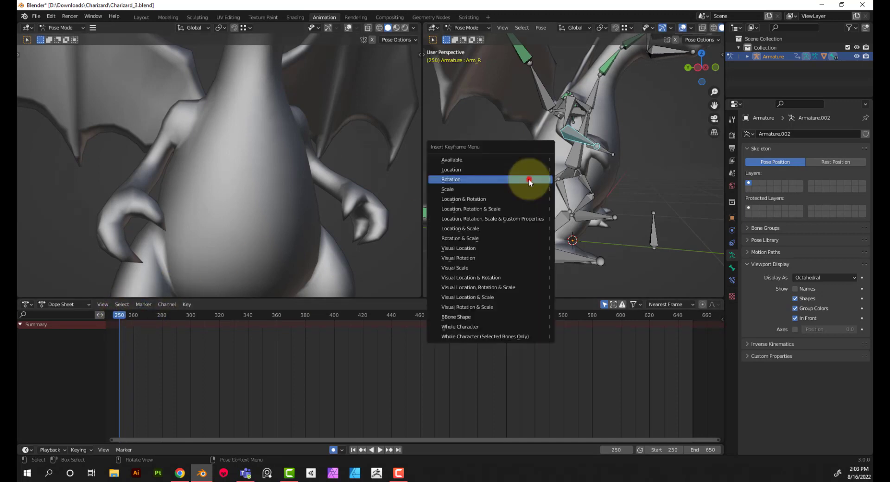
pyautogui.click(529, 179)
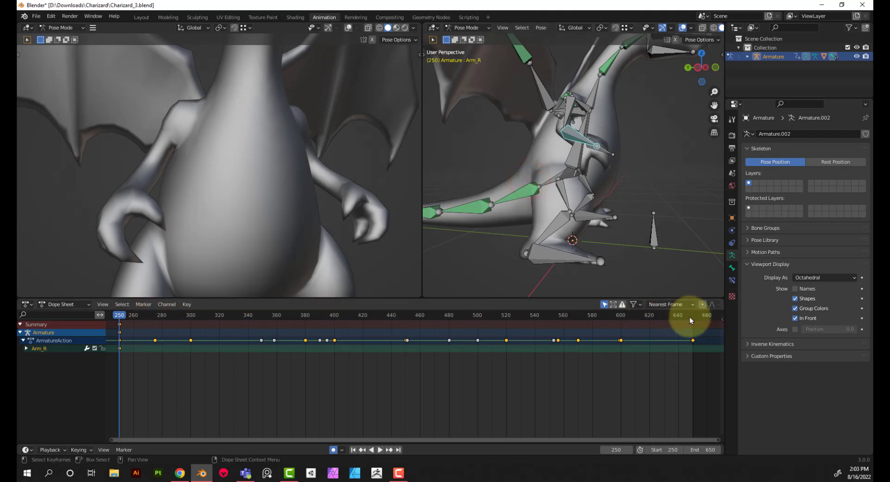
# Copy the Arm_R keyframe from frame 250 to frames 650 and 300
pyautogui.moveTo(692, 318); pyautogui.dragTo(692, 316)
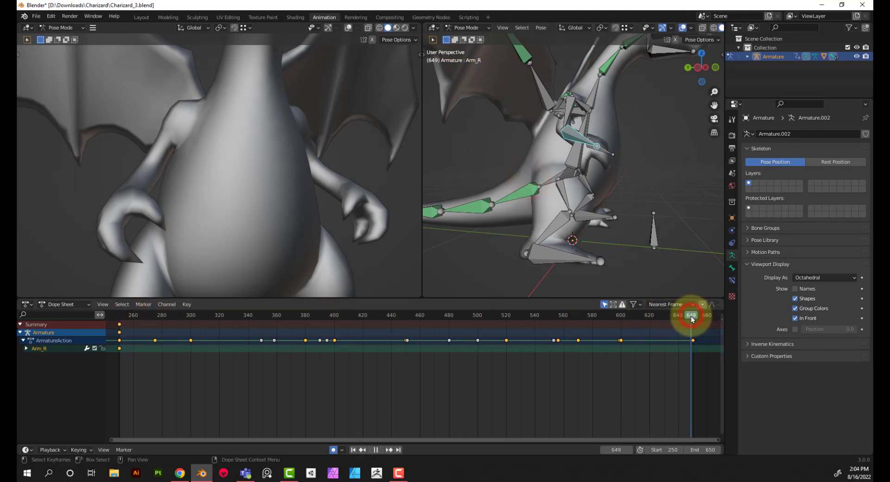
pyautogui.hotkey('ctrl', 'v')
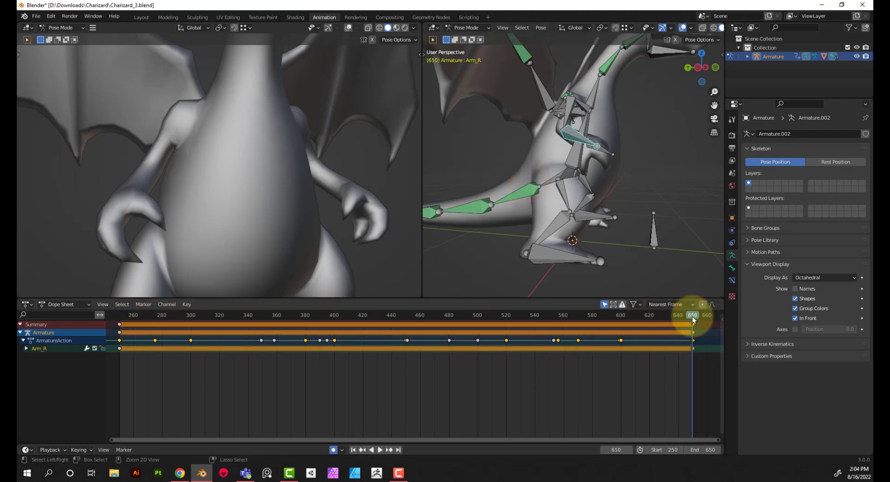
pyautogui.click(191, 315)
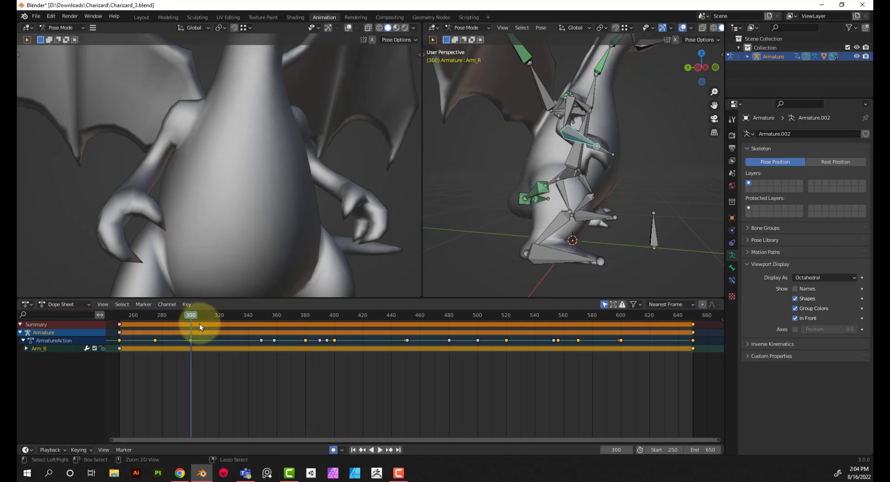
pyautogui.hotkey('ctrl', 'v')
# At frame 380, rotate Arm_R 27.9° about the global Z axis
pyautogui.moveTo(192, 315); pyautogui.dragTo(304, 316)
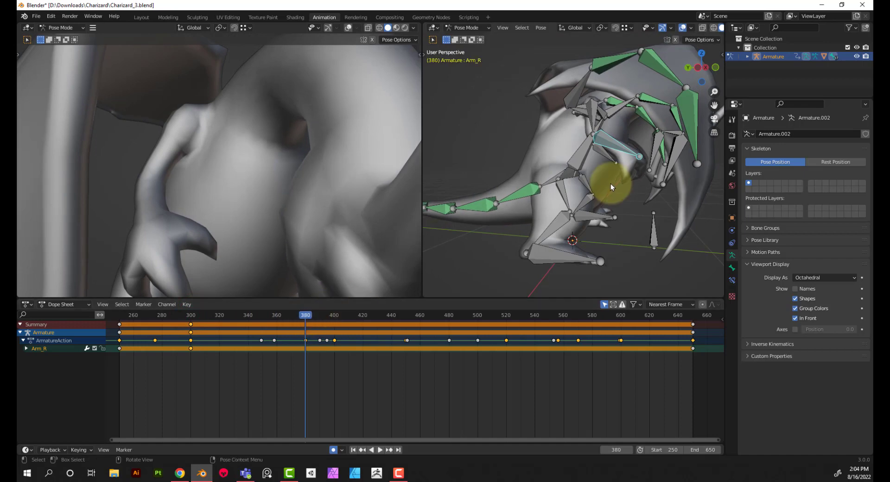
pyautogui.moveTo(611, 187); pyautogui.dragTo(518, 167, button='middle')
pyautogui.scroll(4, 583, 169)
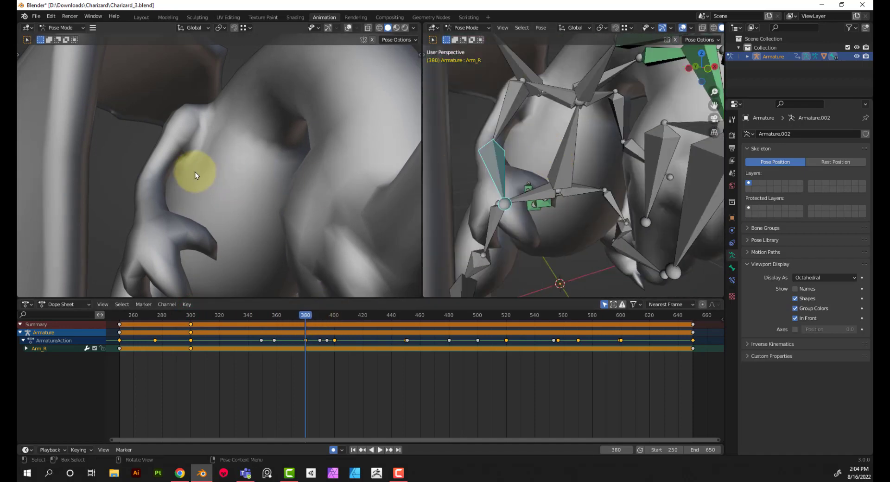
pyautogui.moveTo(194, 171)
pyautogui.mouseDown(button='middle')
pyautogui.moveTo(178, 174)
pyautogui.moveTo(193, 173)
pyautogui.mouseUp(button='middle')
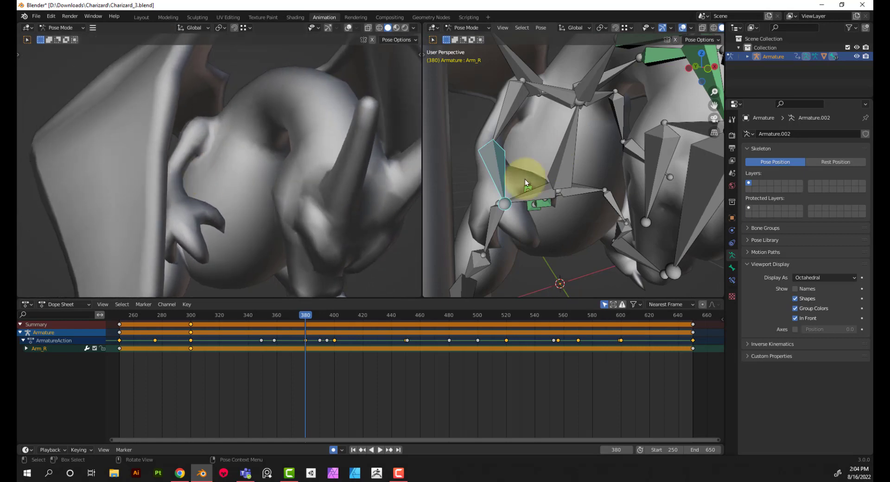
pyautogui.press('r')
pyautogui.press('x')
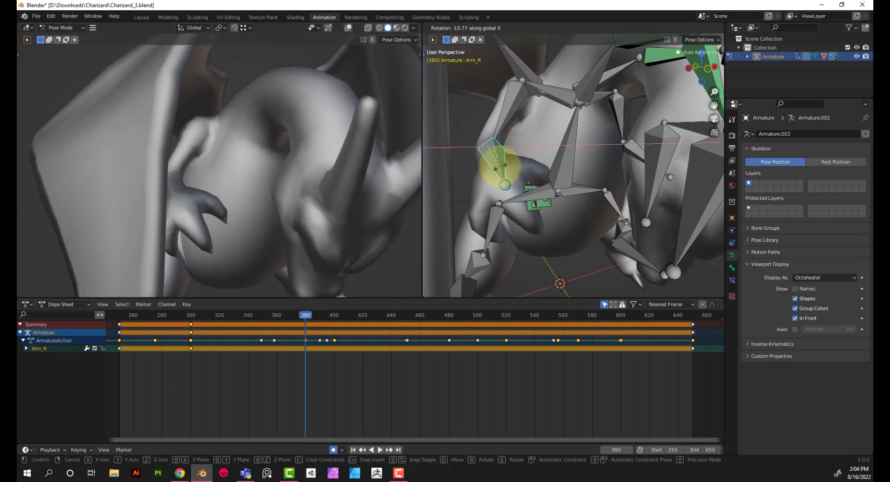
pyautogui.press('z')
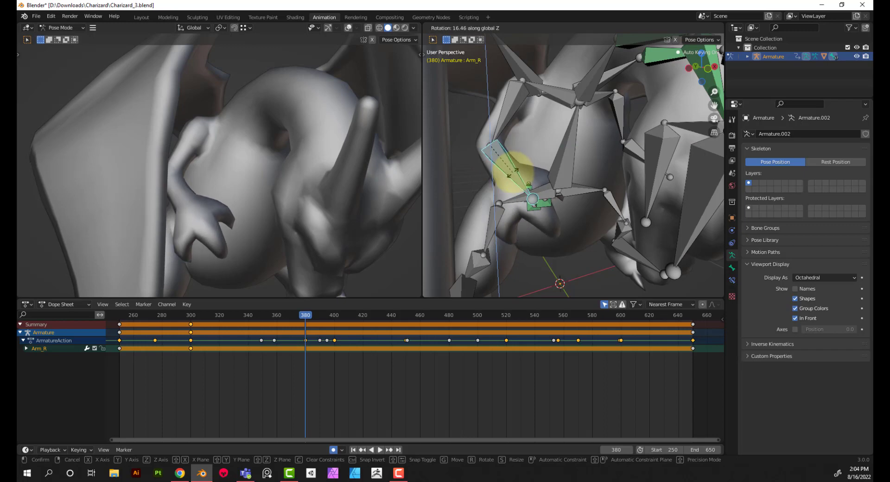
pyautogui.click(518, 176)
# Rotate Arm_R -19.3° about the global Y axis at frame 380
pyautogui.press('r')
pyautogui.press('x')
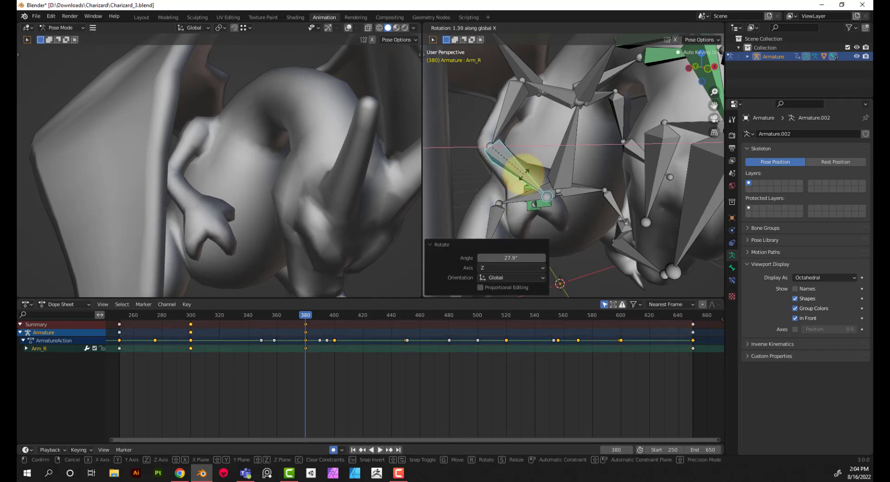
pyautogui.press('y')
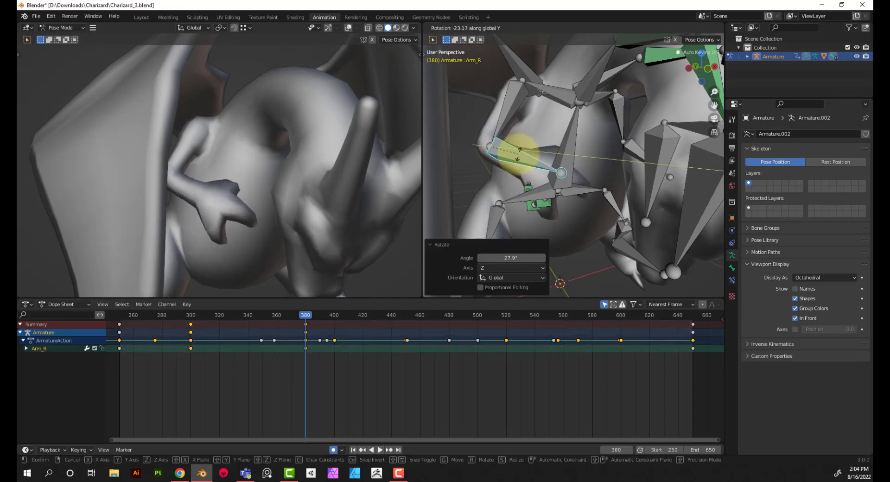
pyautogui.click(519, 149)
# At frame 380, move Arm_R 0.41633 m along global X and rotate it about -29° around global Z
pyautogui.press('r')
pyautogui.press('x')
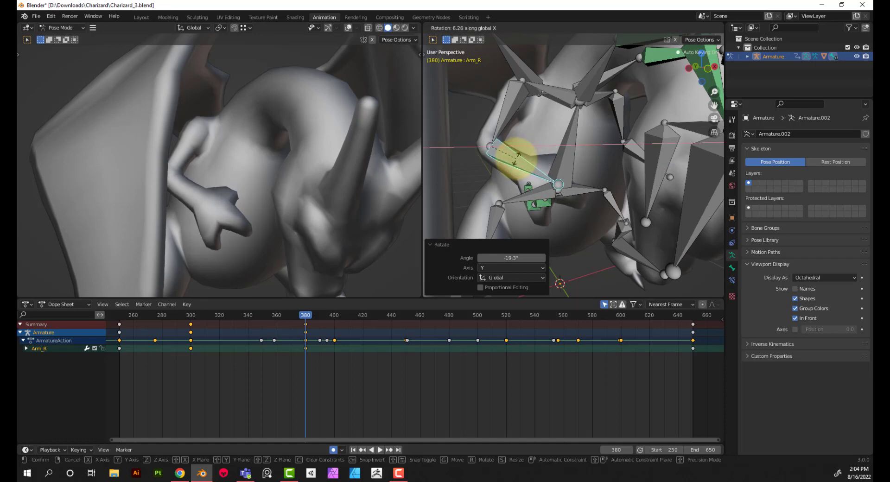
pyautogui.click(508, 162)
pyautogui.press('r')
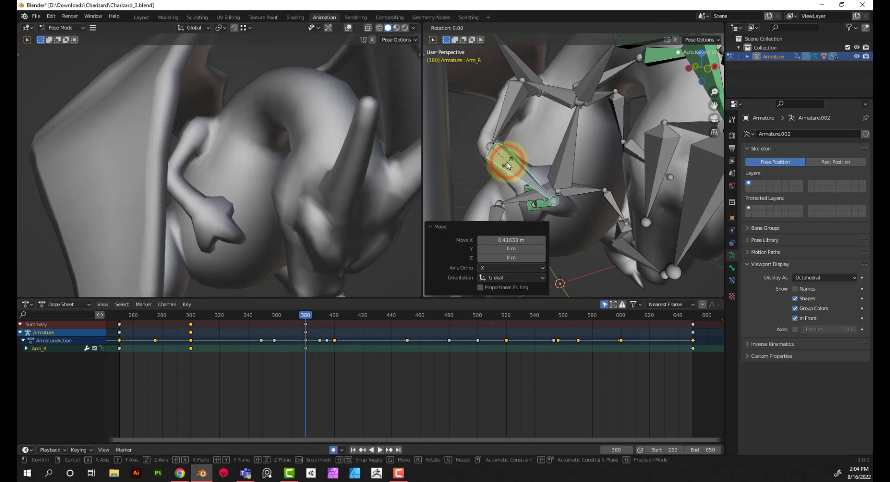
pyautogui.press('z')
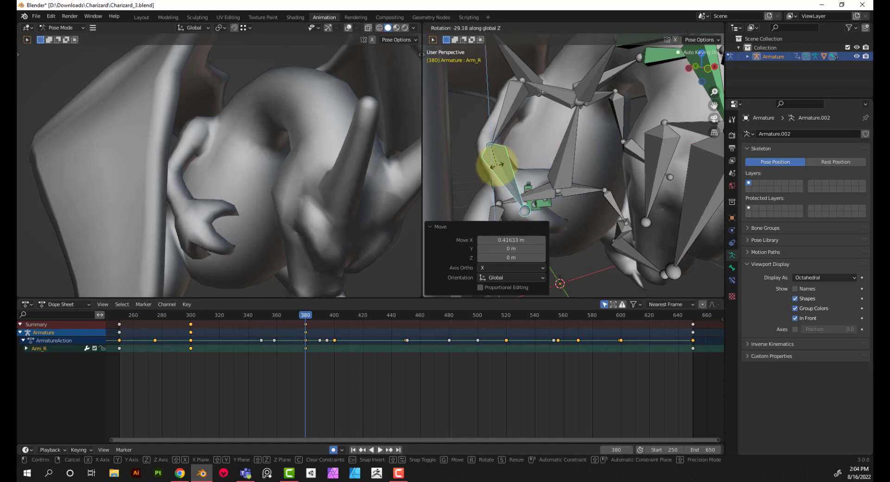
pyautogui.click(496, 165)
pyautogui.moveTo(527, 168); pyautogui.dragTo(509, 167, button='middle')
# At frame 400, select Bicep_R and rotate it -37.9° about the global Z axis
pyautogui.moveTo(304, 319); pyautogui.dragTo(335, 316)
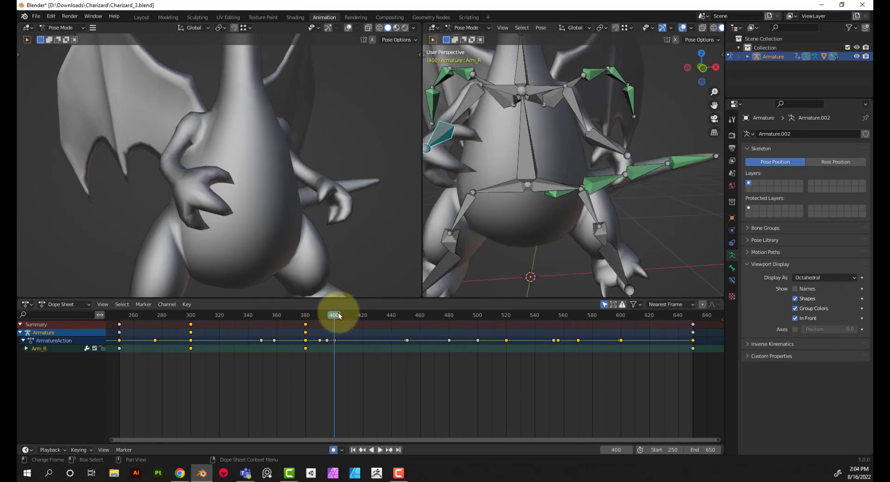
pyautogui.scroll(-3, 468, 159)
pyautogui.click(493, 119)
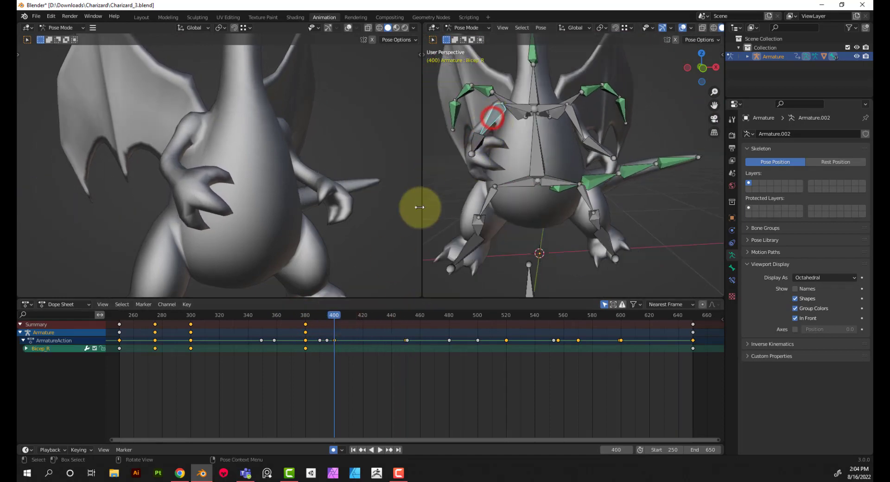
pyautogui.moveTo(457, 178); pyautogui.dragTo(473, 196, button='middle')
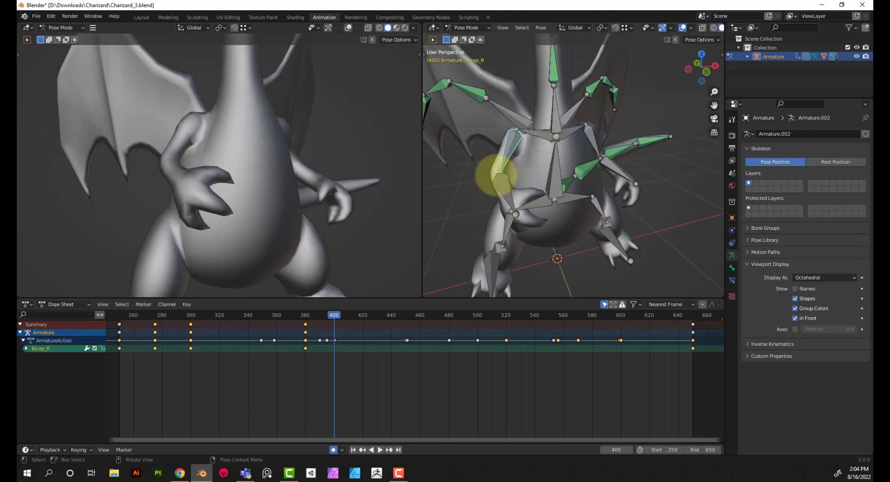
pyautogui.press('r')
pyautogui.press('z')
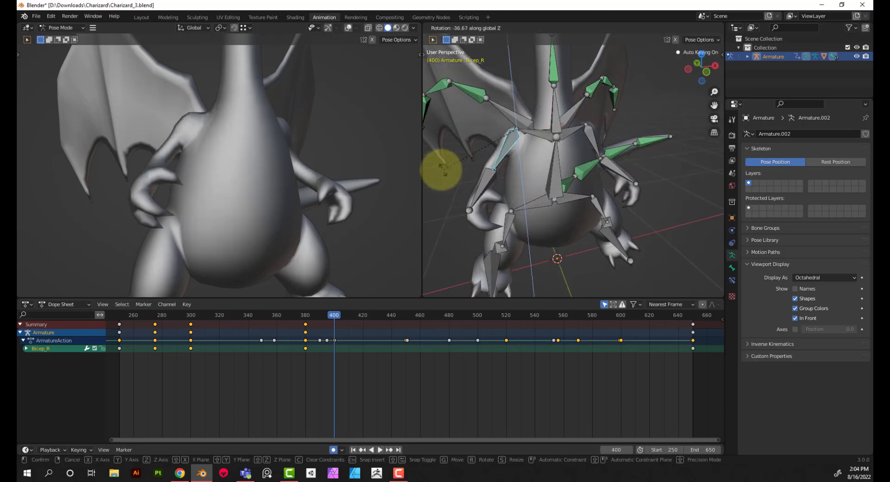
pyautogui.click(440, 169)
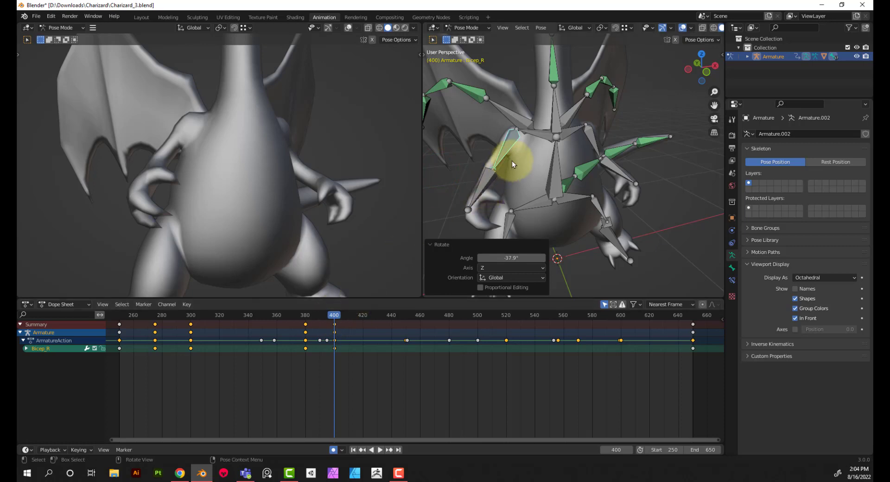
# Rotate Bicep_R about 8° around the global Y axis at frame 400 to swing the upper arm outward
pyautogui.press('r')
pyautogui.press('z')
pyautogui.press('y')
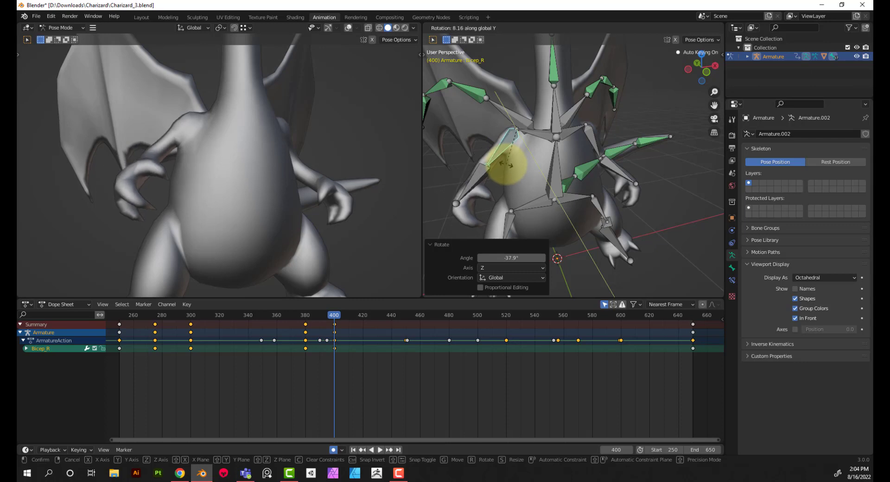
pyautogui.click(505, 162)
# Select Arm_R at frame 400 and rotate it -34.7° about global Z and 27.5° about global Y
pyautogui.click(480, 172)
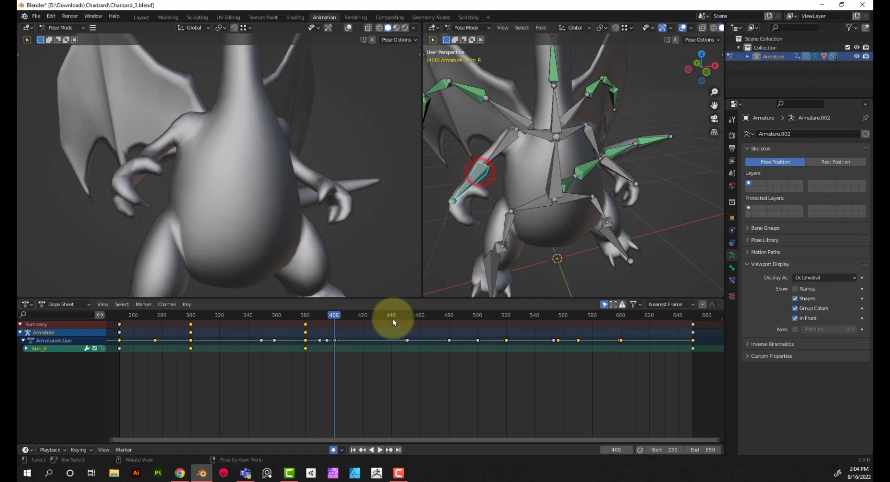
pyautogui.press('r')
pyautogui.press('z')
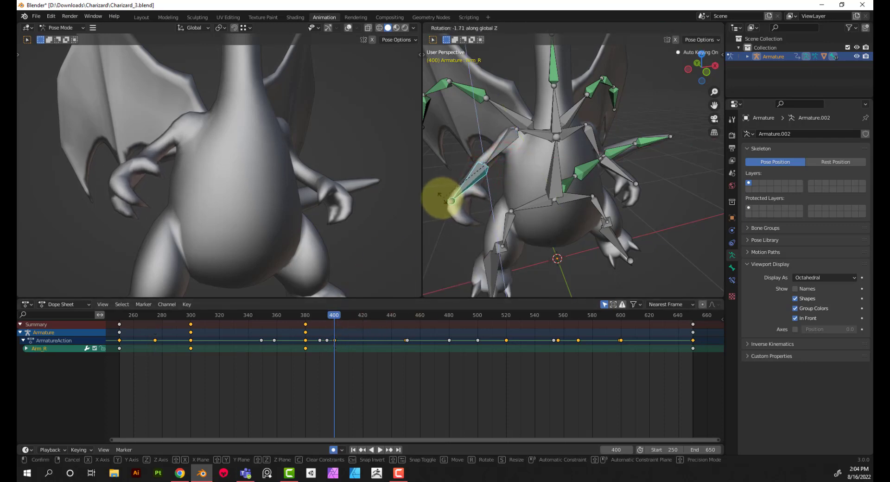
pyautogui.click(547, 187)
pyautogui.press('y')
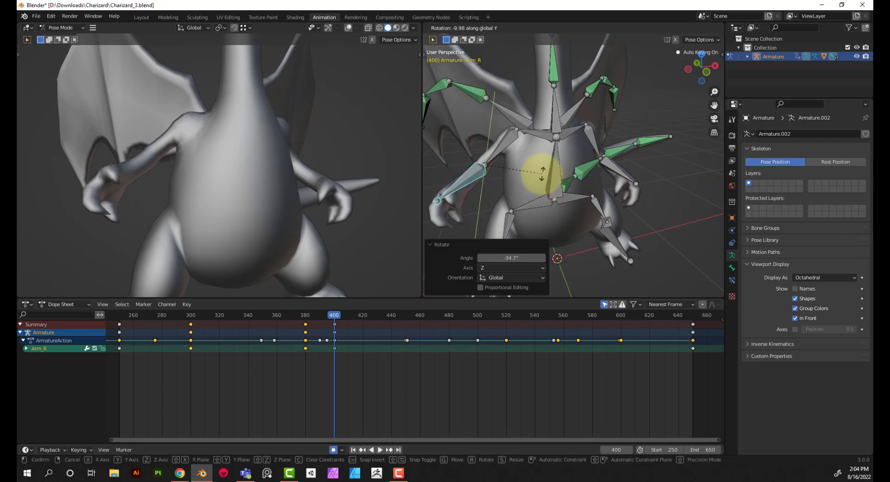
pyautogui.click(519, 199)
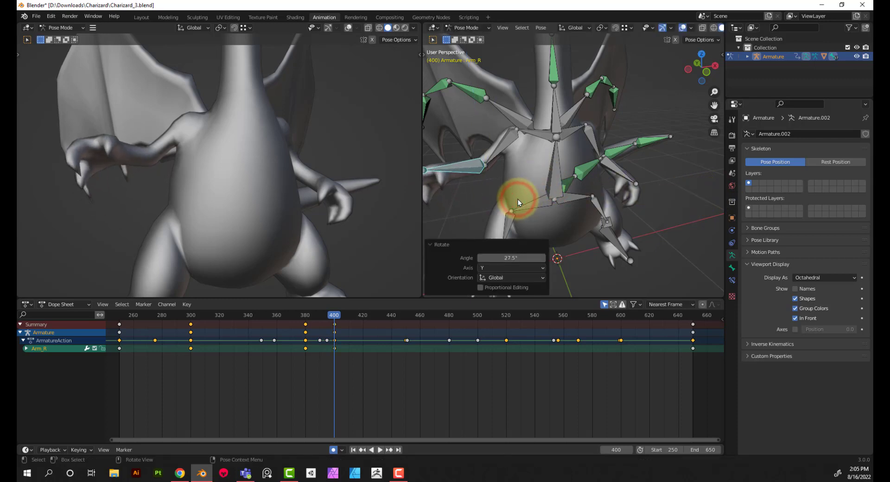
# Rotate Arm_R -41.2° about the global X axis at frame 400
pyautogui.press('r')
pyautogui.press('x')
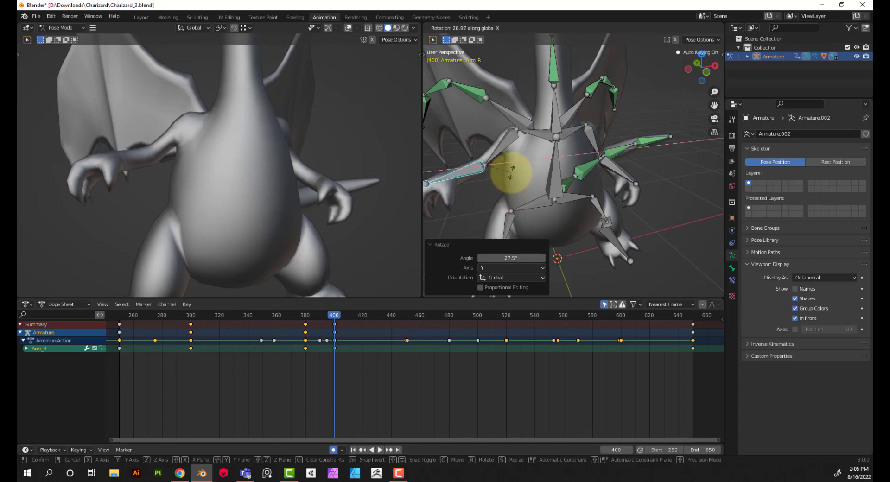
pyautogui.click(487, 212)
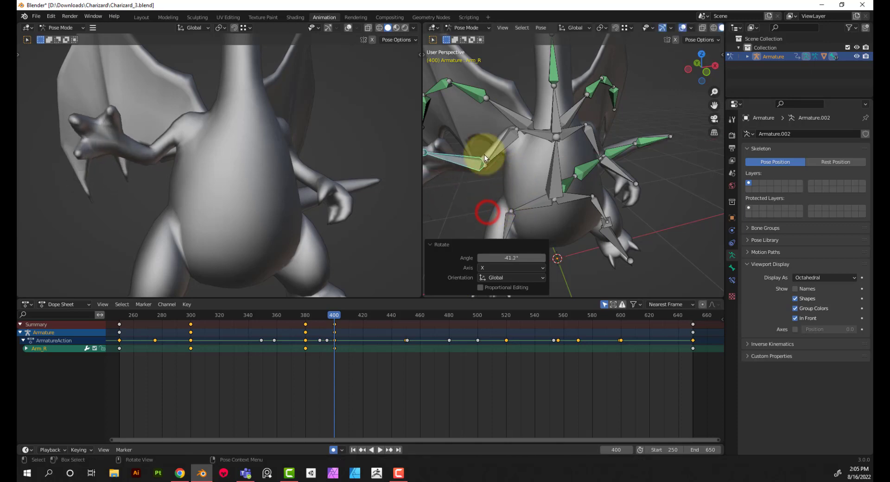
# Duplicate Arm_R's keyframes from frames 300, 380 and 400 by pasting them starting at frame 520
pyautogui.scroll(-5, 251, 171)
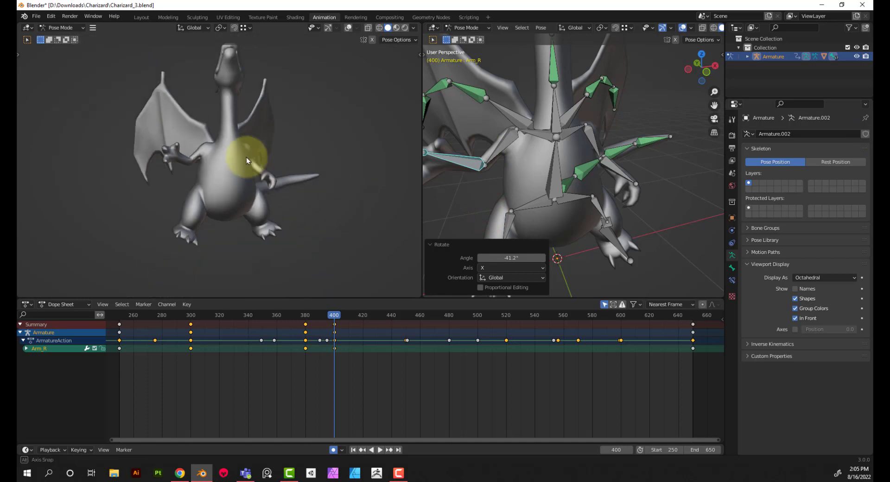
pyautogui.moveTo(247, 158); pyautogui.dragTo(232, 175, button='middle')
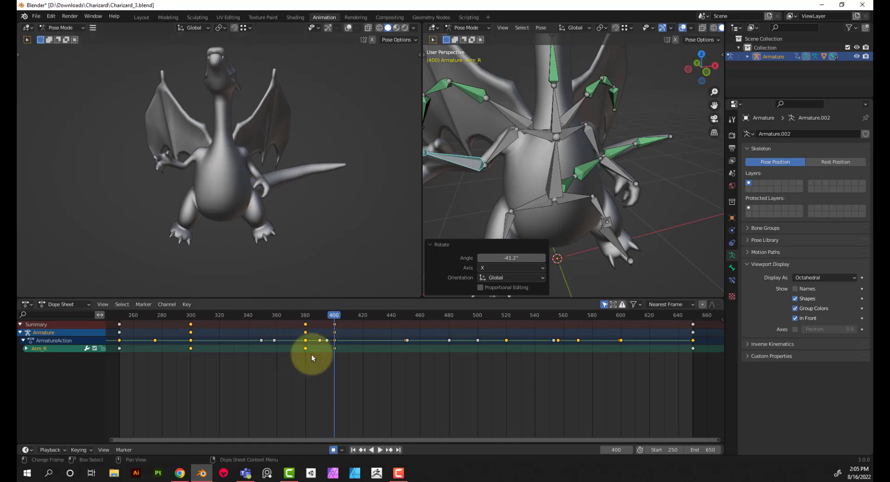
pyautogui.click(191, 315)
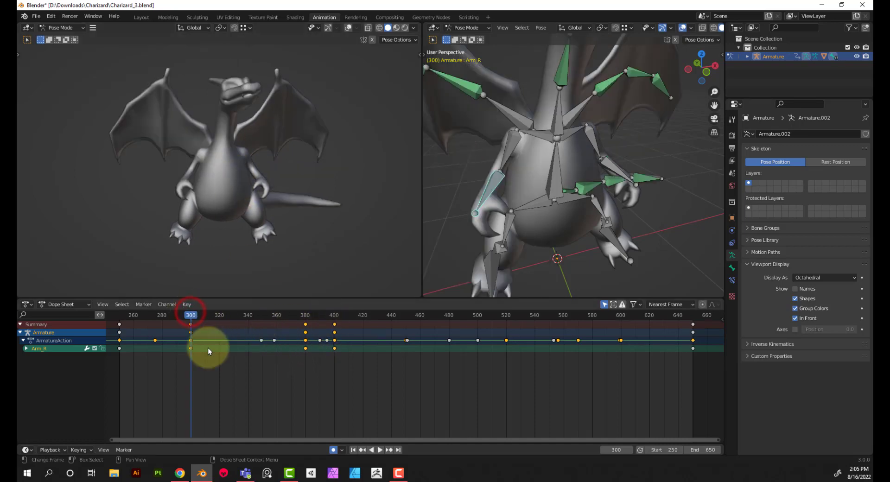
pyautogui.moveTo(423, 315); pyautogui.dragTo(508, 316)
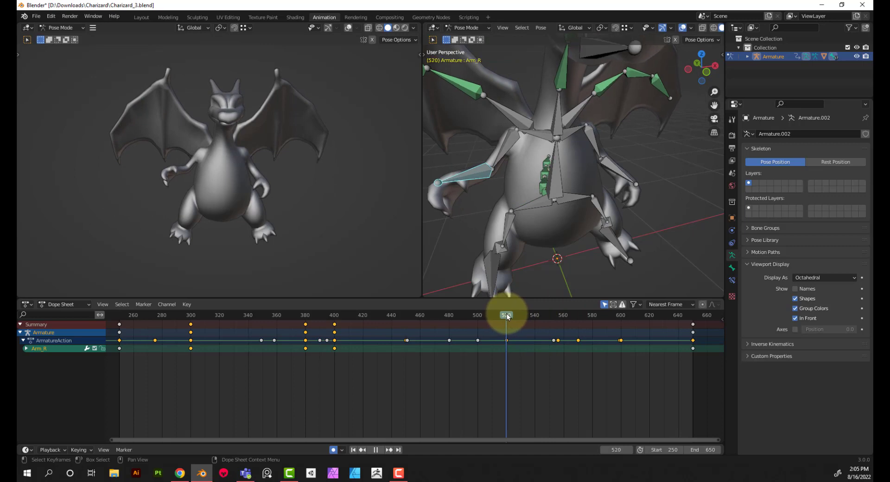
pyautogui.hotkey('ctrl', 'v')
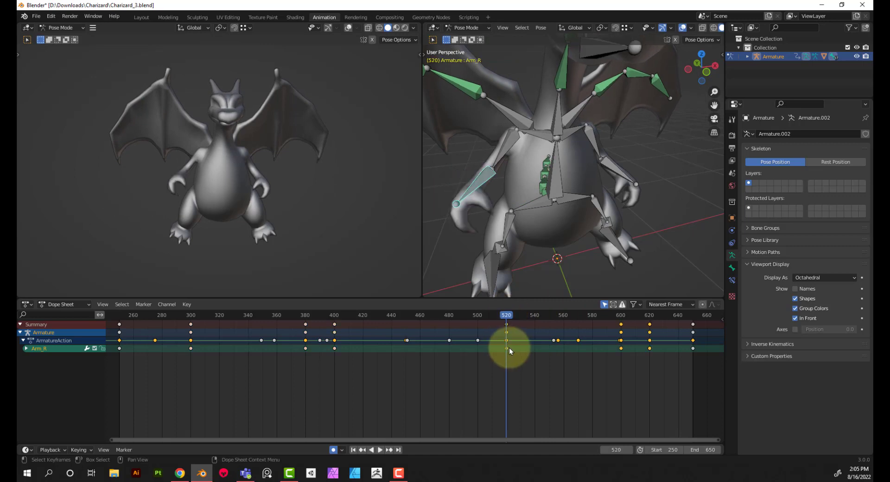
# Copy Arm_R's frame 400 keyframe and paste it at frame 500 to hold the raised arm pose
pyautogui.click(334, 323)
pyautogui.click(333, 314)
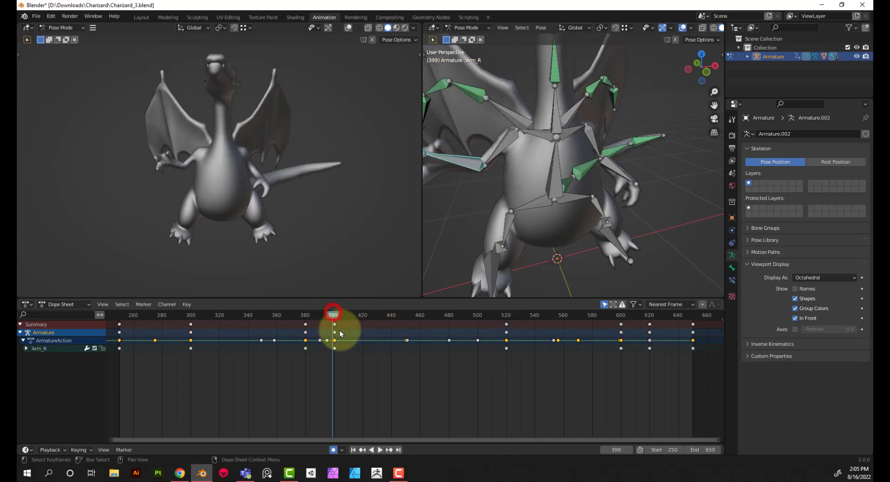
pyautogui.click(335, 348)
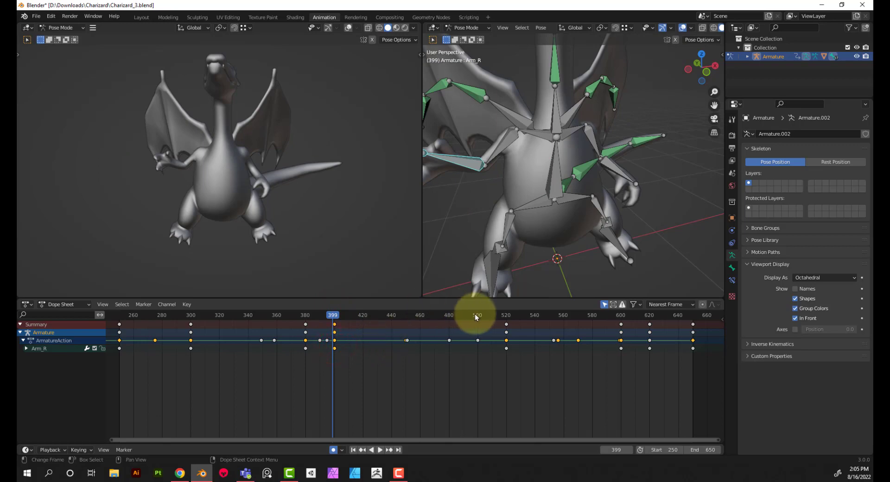
pyautogui.moveTo(475, 317); pyautogui.dragTo(477, 317)
pyautogui.hotkey('ctrl', 'v')
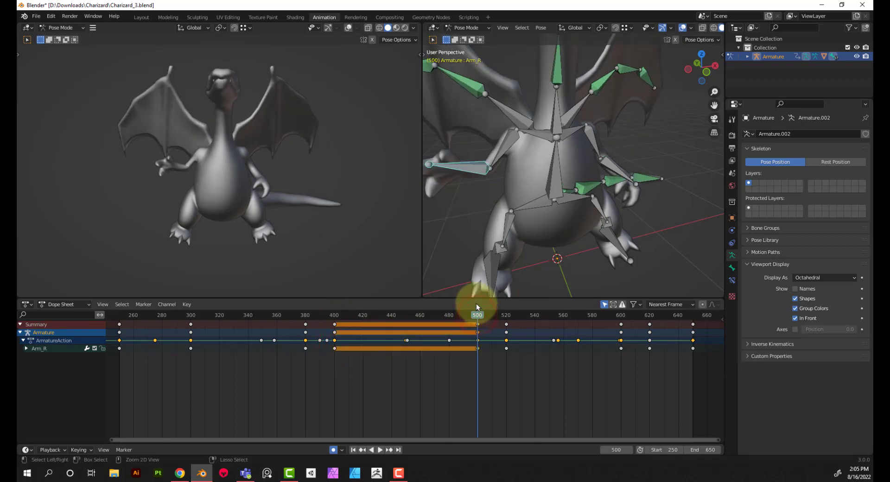
# Scrub from frame 400 to 518 and play the animation from frame 250 to review the right arm's movement
pyautogui.moveTo(332, 319); pyautogui.dragTo(503, 326)
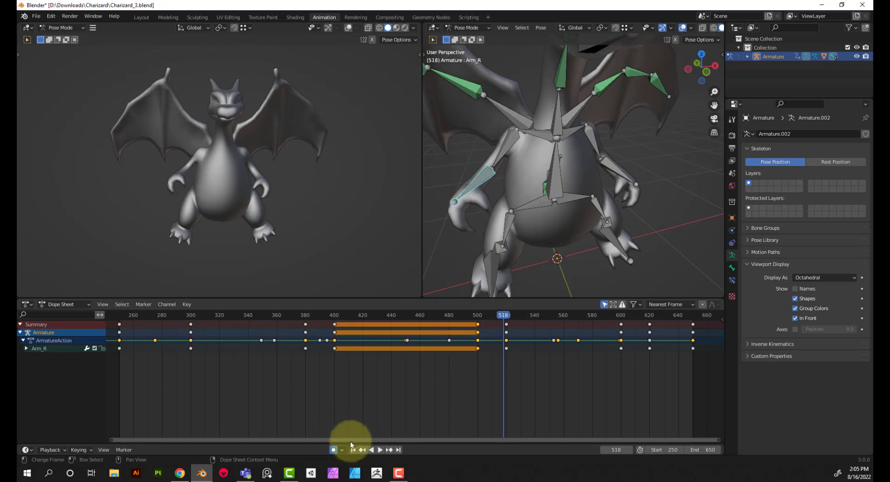
pyautogui.click(352, 450)
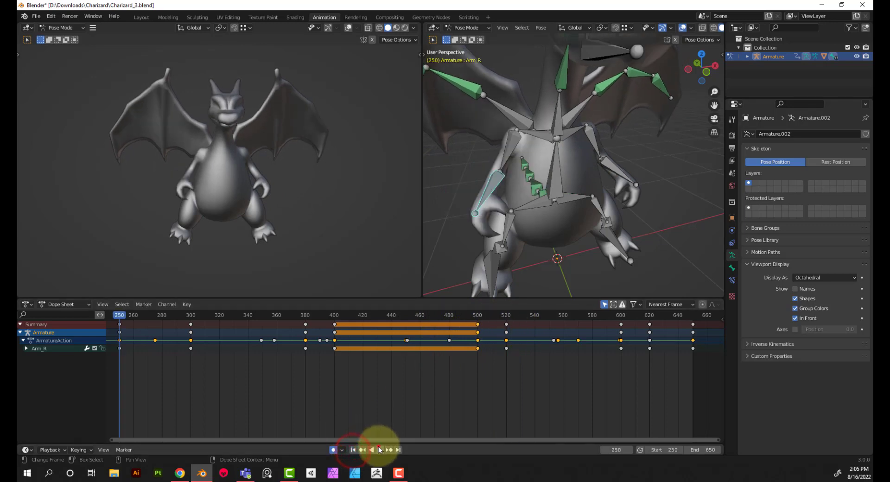
pyautogui.click(379, 448)
pyautogui.moveTo(249, 222); pyautogui.dragTo(283, 228, button='middle')
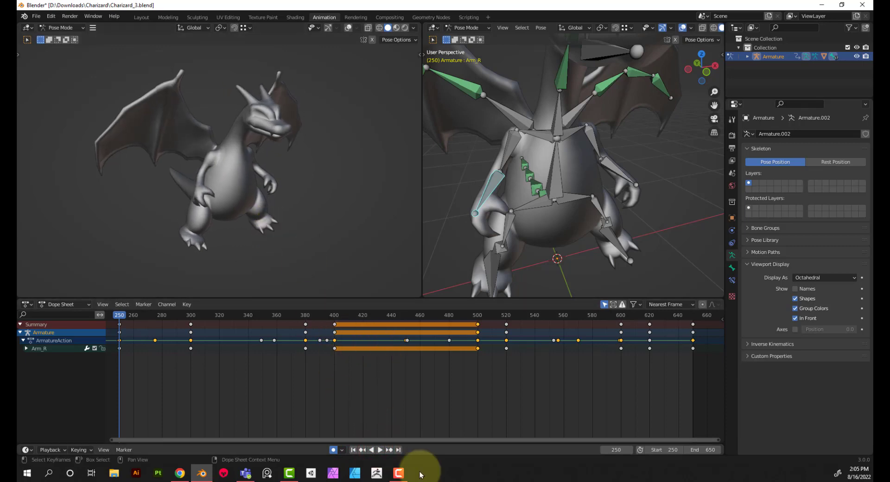
pyautogui.click(378, 450)
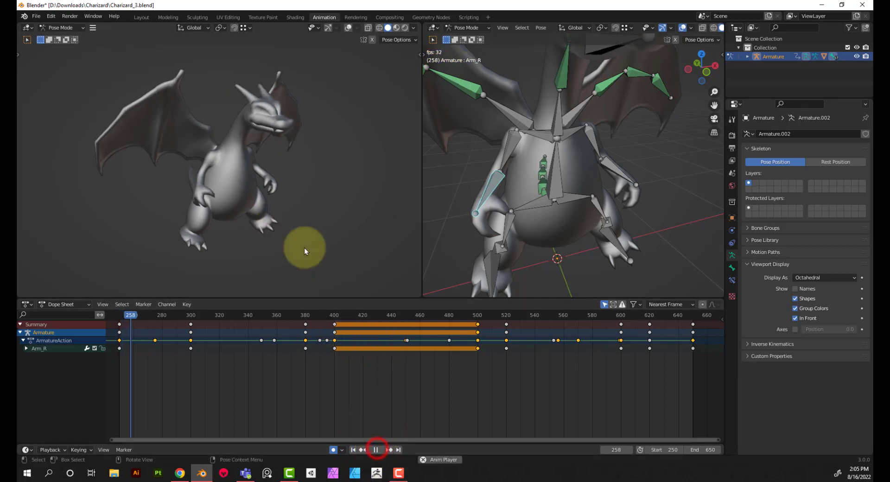
pyautogui.scroll(1, 294, 235)
pyautogui.moveTo(294, 235); pyautogui.dragTo(252, 196, button='middle')
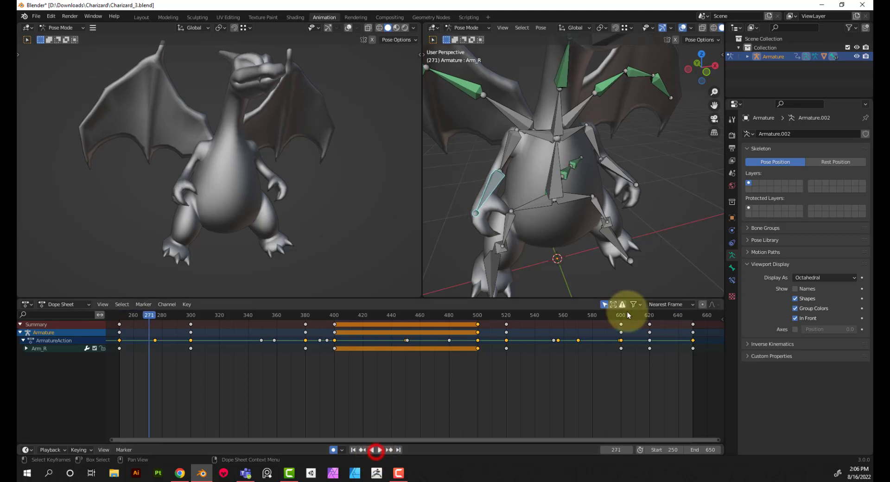
# Delete Arm_R's keyframe at frame 620 and scrub from frame 600 to 650 to check the arm
pyautogui.moveTo(623, 315); pyautogui.dragTo(649, 317)
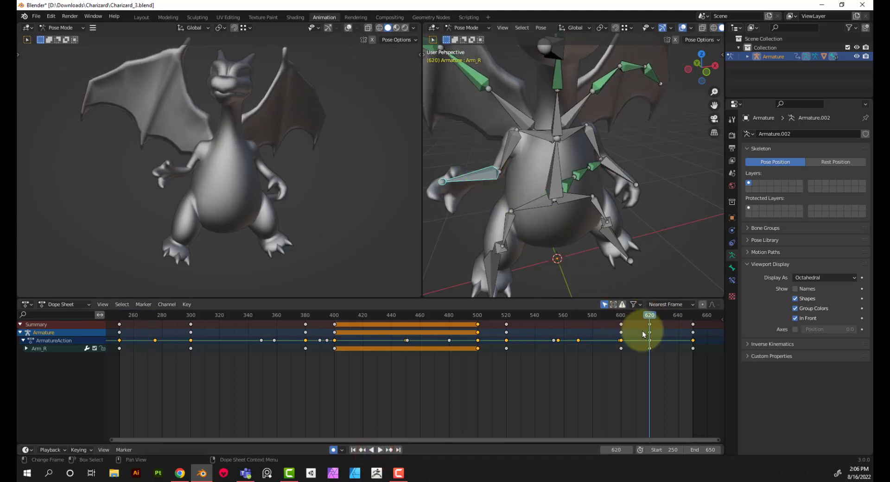
pyautogui.click(649, 344)
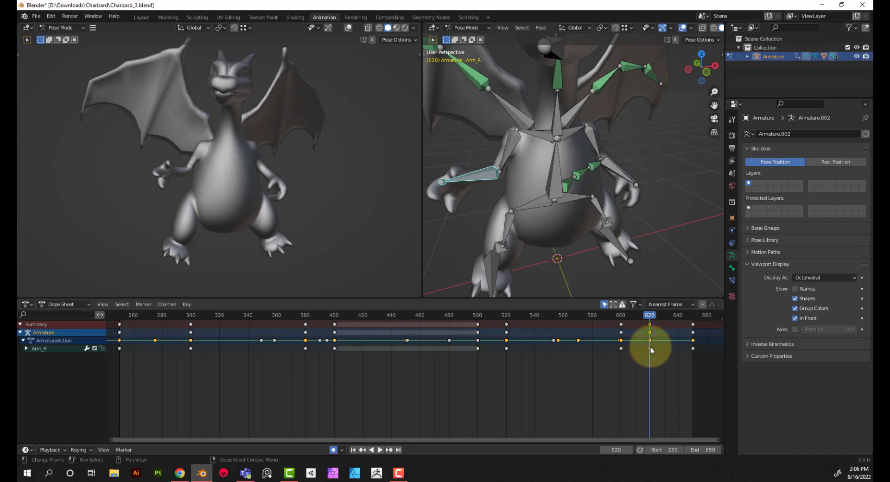
pyautogui.press('Delete')
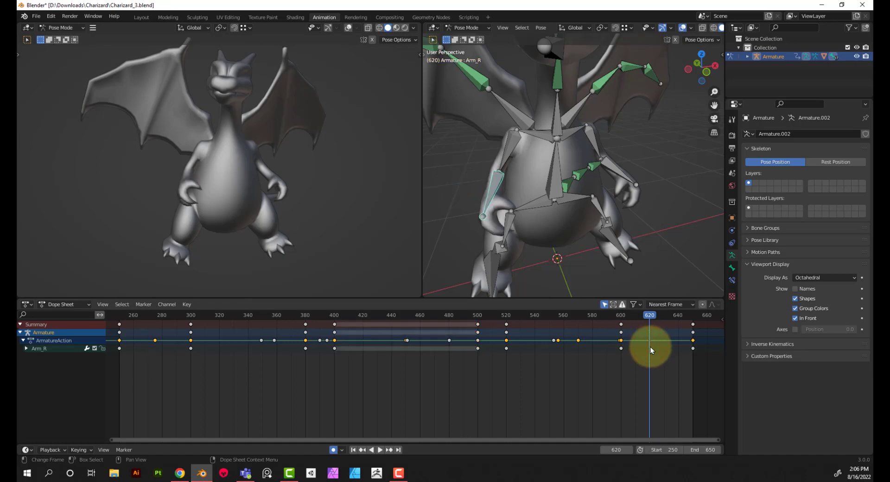
pyautogui.click(620, 317)
pyautogui.press('space')
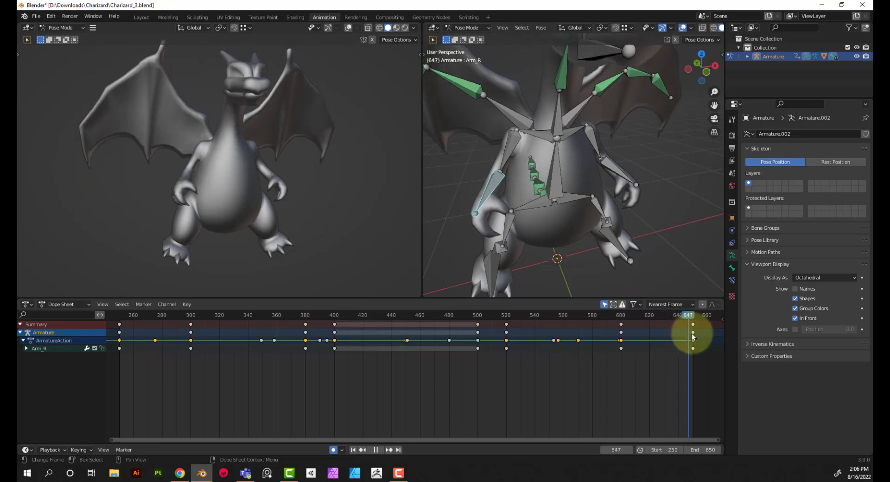
pyautogui.moveTo(691, 333)
pyautogui.mouseDown()
pyautogui.moveTo(717, 335)
pyautogui.moveTo(693, 337)
pyautogui.mouseUp()
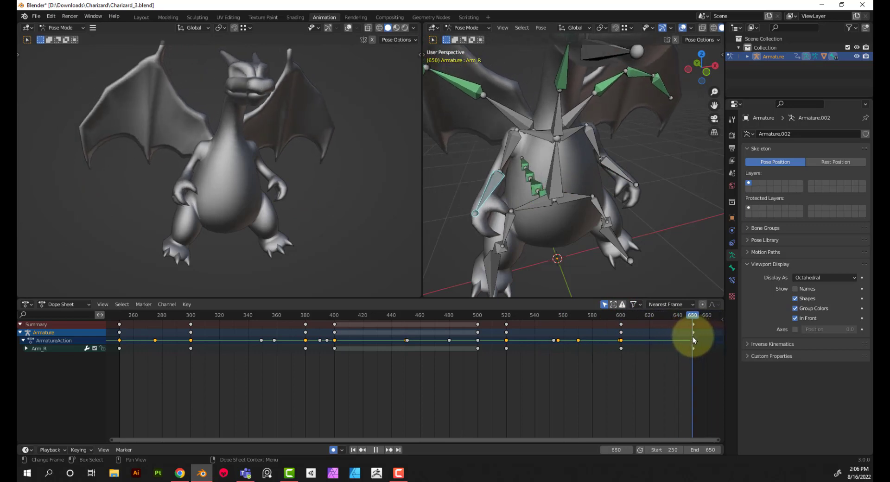
pyautogui.press('space')
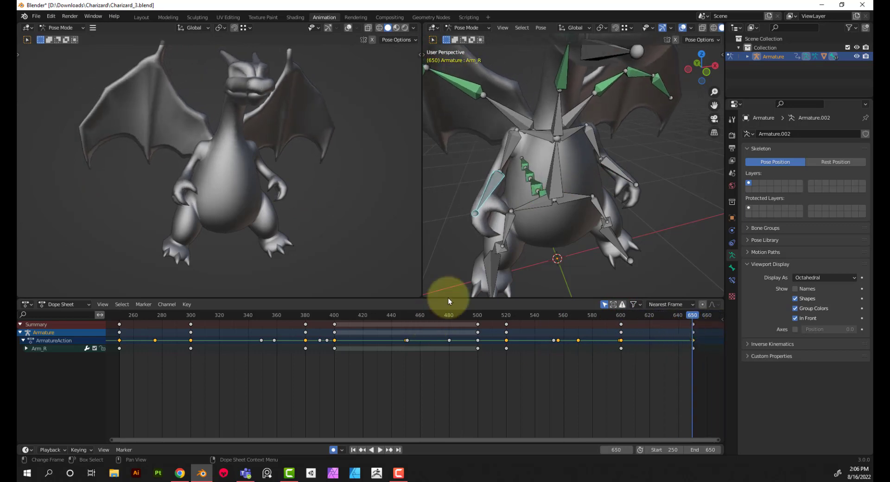
# Select Bicep_L and copy its frame 250 keyframe to frame 650
pyautogui.click(595, 145)
pyautogui.click(191, 315)
pyautogui.press('space')
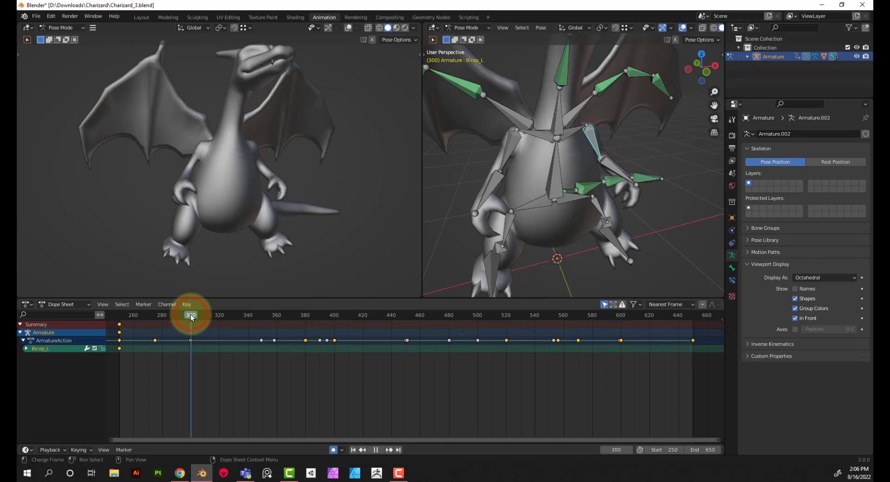
pyautogui.moveTo(123, 353); pyautogui.dragTo(118, 321)
pyautogui.moveTo(121, 322); pyautogui.dragTo(127, 363)
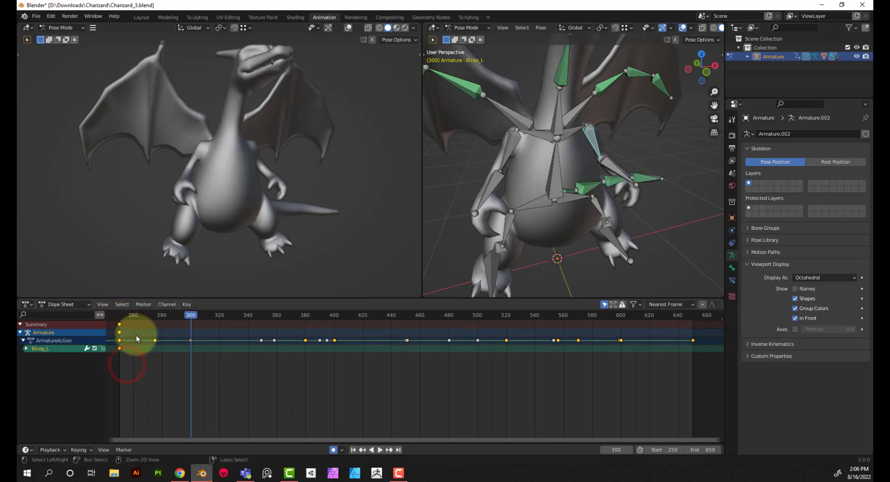
pyautogui.moveTo(694, 315); pyautogui.dragTo(691, 319)
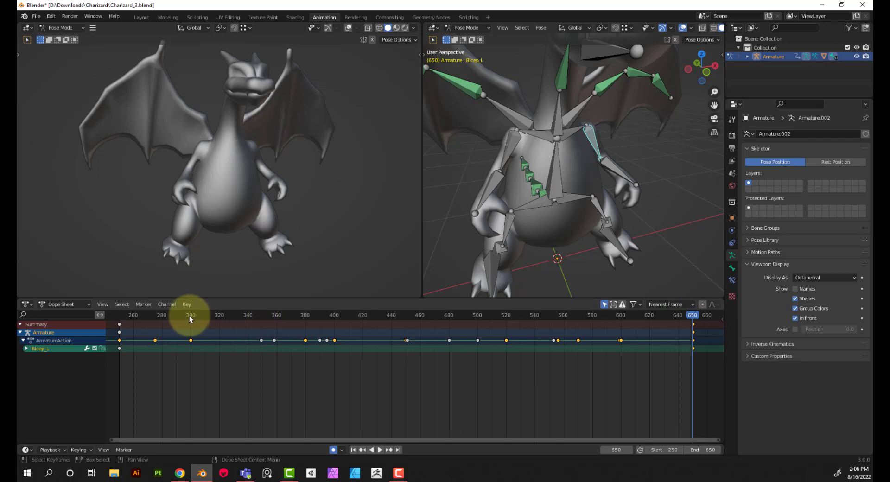
# Add Bicep_L rest-pose keyframes at frames 300, 380, 400, 500 and 520
pyautogui.moveTo(189, 315); pyautogui.dragTo(192, 317)
pyautogui.hotkey('ctrl', 'v')
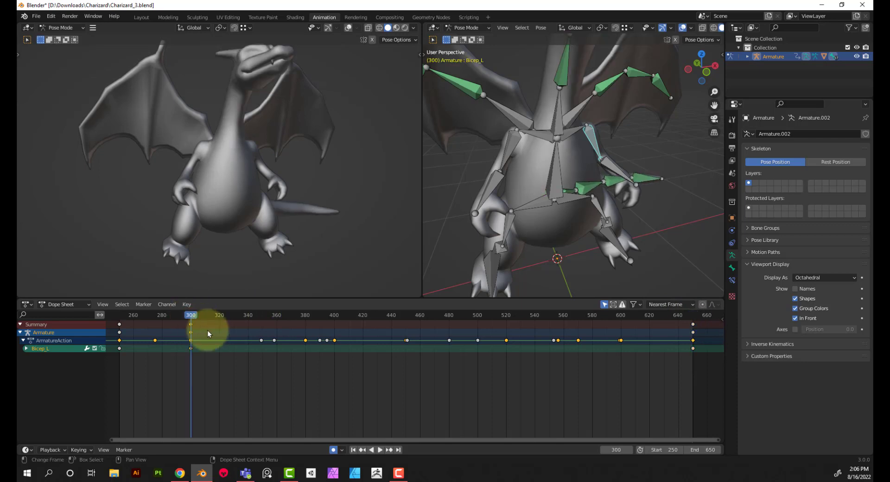
pyautogui.click(305, 316)
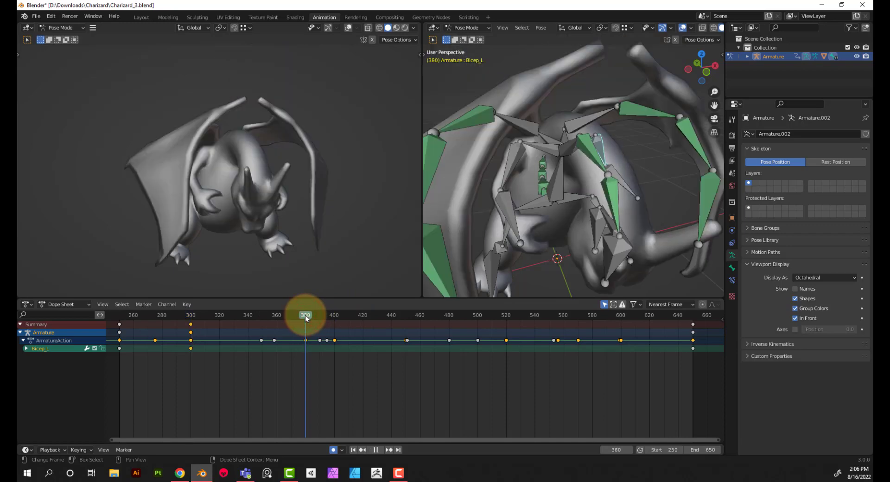
pyautogui.click(335, 315)
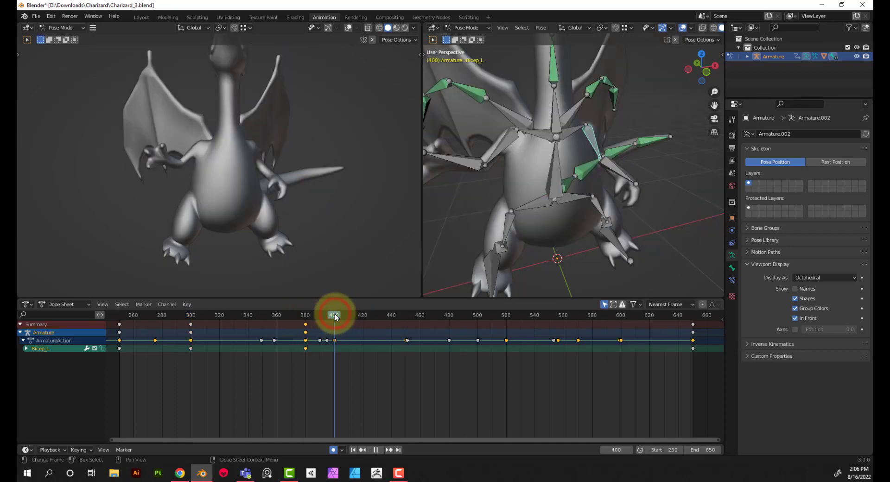
pyautogui.click(476, 315)
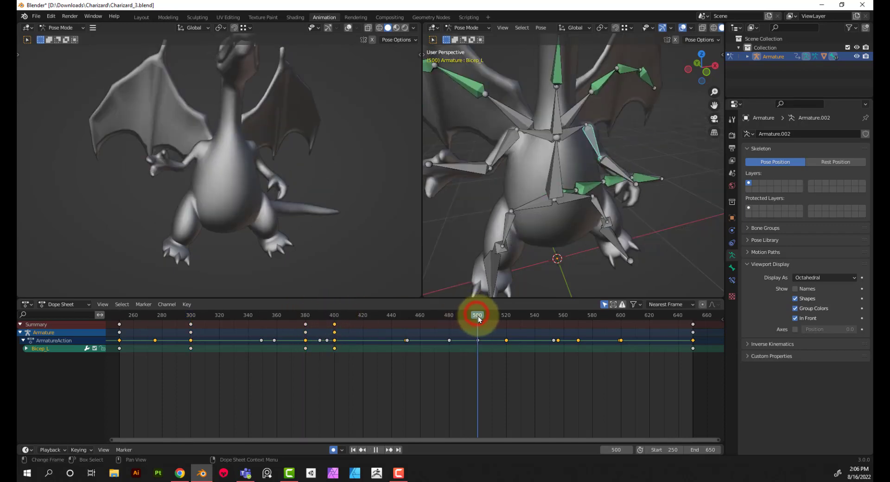
pyautogui.press('i')
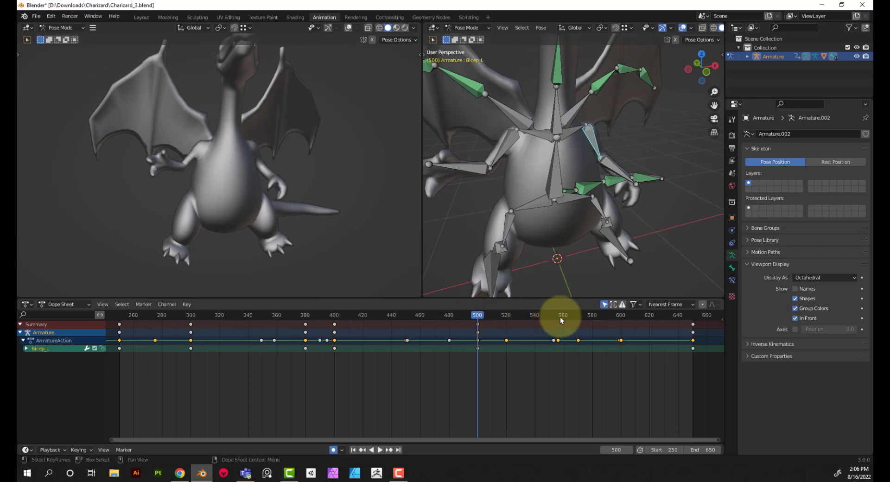
pyautogui.click(505, 315)
pyautogui.click(506, 316)
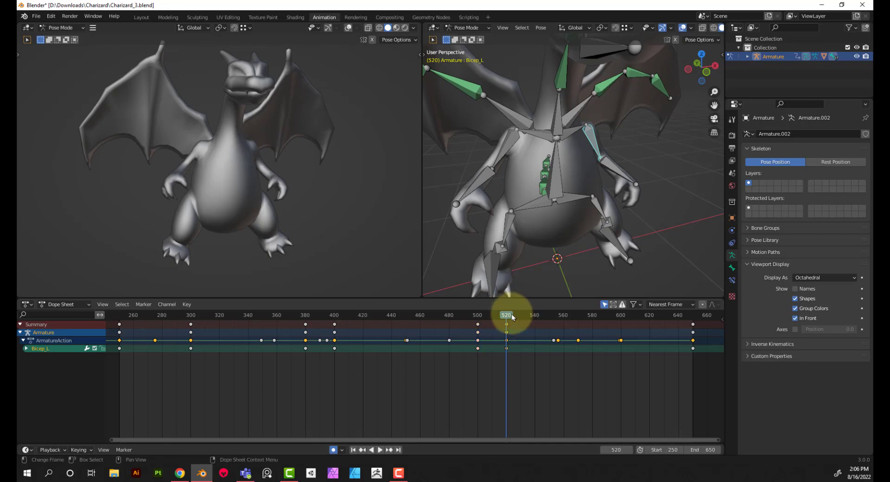
pyautogui.press('i')
# At frame 380, rotate Bicep_L -33.2° about the global Z axis
pyautogui.moveTo(507, 317); pyautogui.dragTo(305, 338)
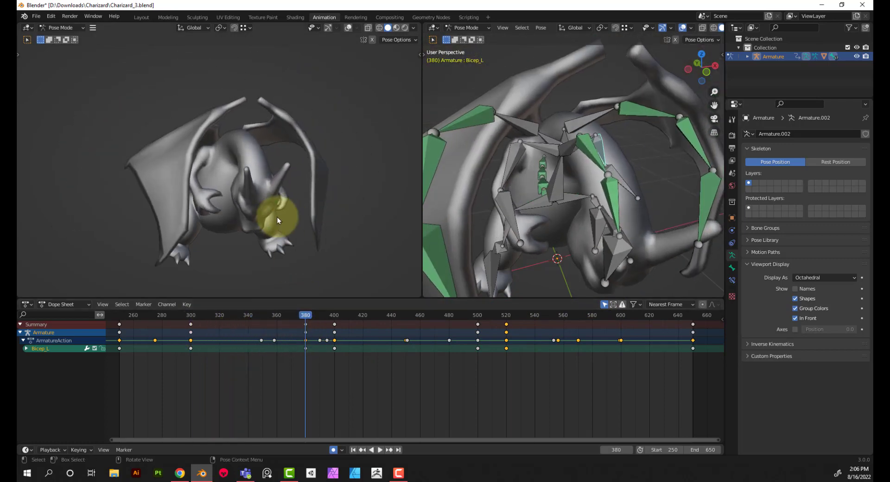
pyautogui.moveTo(277, 217); pyautogui.dragTo(259, 217, button='middle')
pyautogui.moveTo(613, 157); pyautogui.dragTo(588, 155, button='middle')
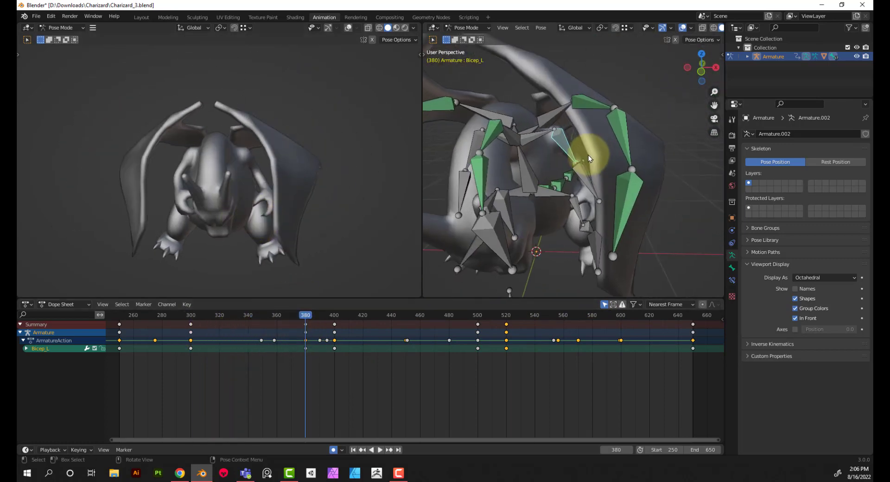
pyautogui.press('r')
pyautogui.press('x')
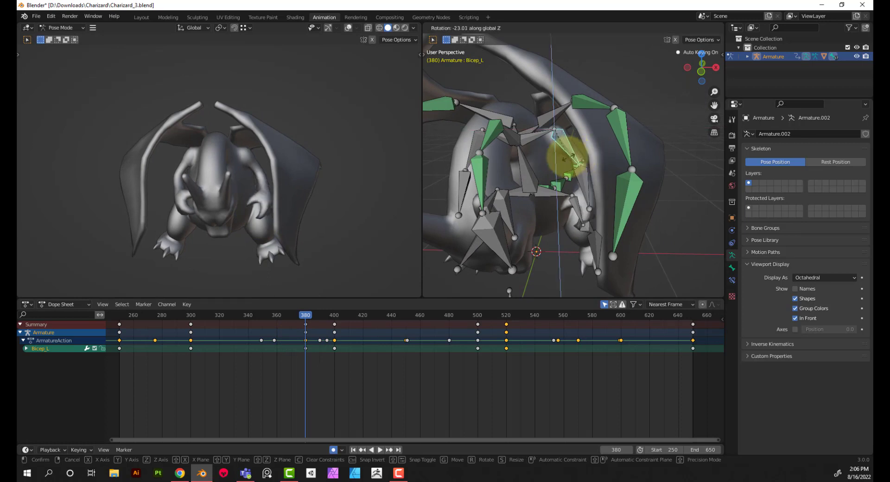
pyautogui.click(563, 158)
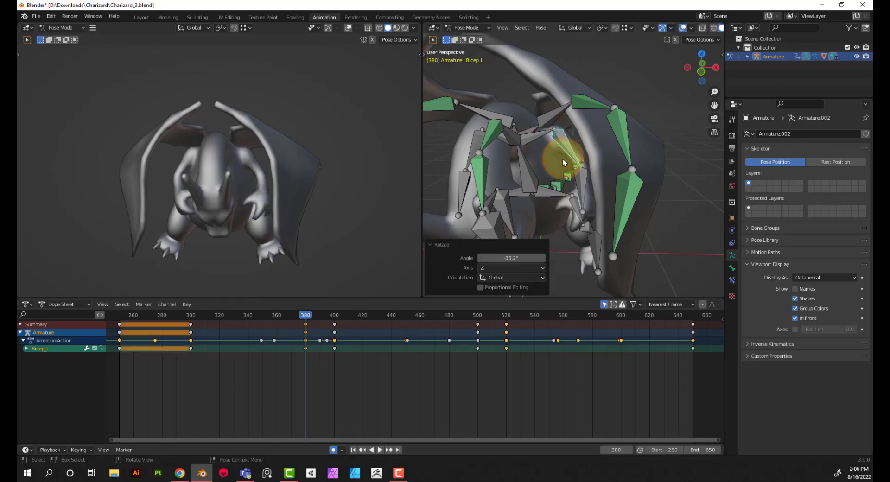
# Rotate Bicep_L 9.95° about the global Y axis at frame 380, and move to frame 400
pyautogui.press('r')
pyautogui.press('y')
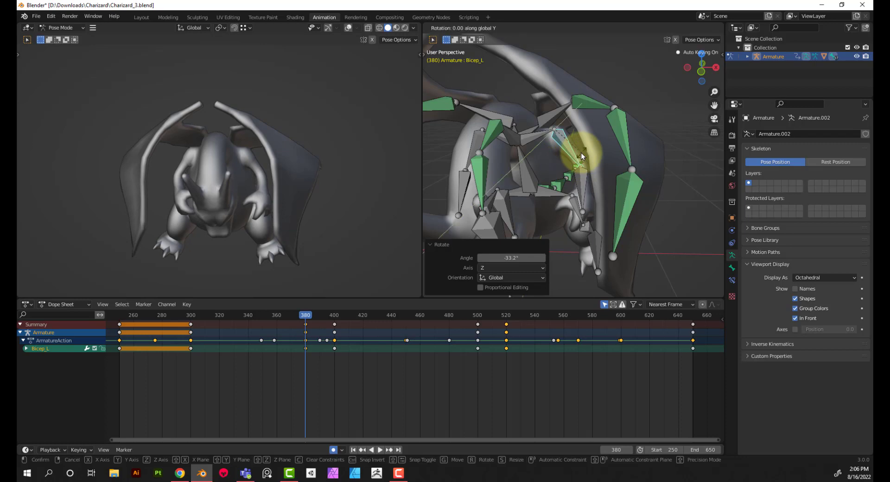
pyautogui.click(577, 158)
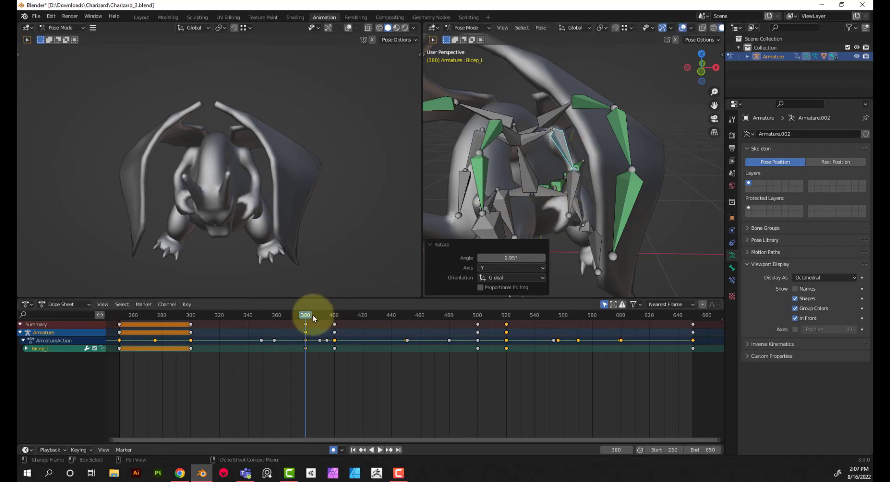
pyautogui.moveTo(306, 316); pyautogui.dragTo(334, 316)
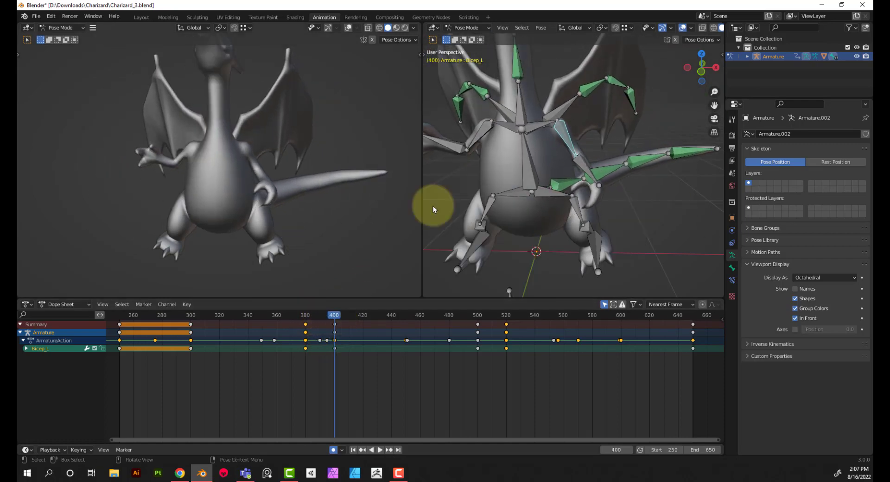
# At frame 400, rotate Bicep_L 24.5° about the global Z axis and -25.3° about the global Y axis
pyautogui.press('r')
pyautogui.press('z')
pyautogui.click(586, 157)
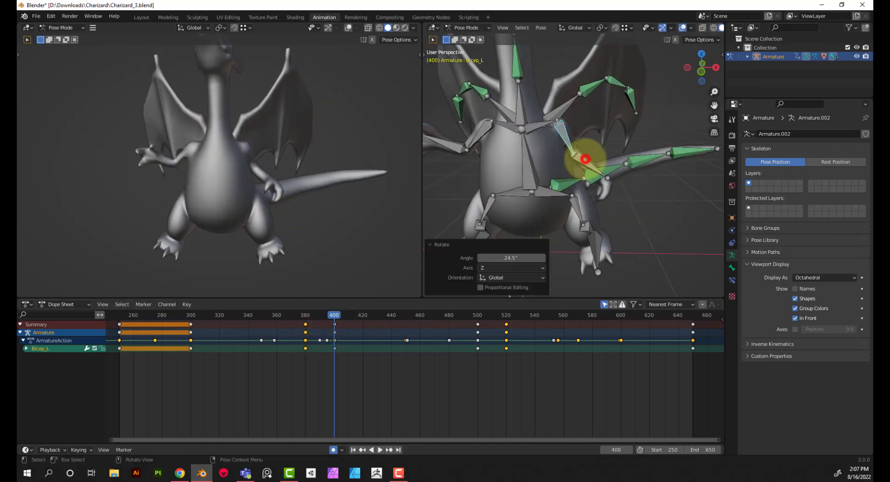
pyautogui.press('g')
pyautogui.press('y')
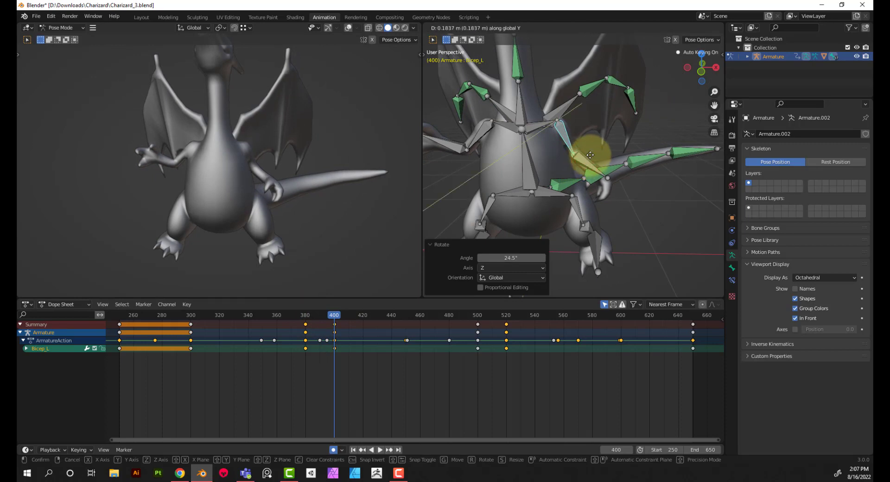
pyautogui.press('r')
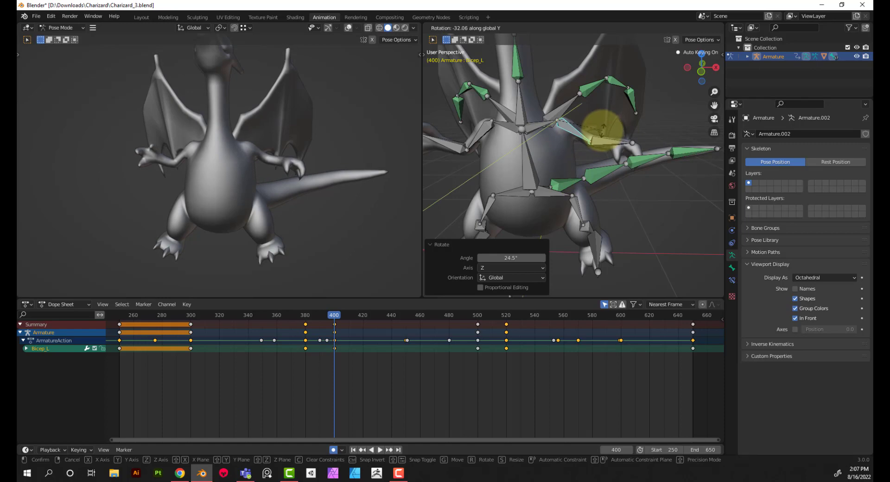
pyautogui.click(595, 133)
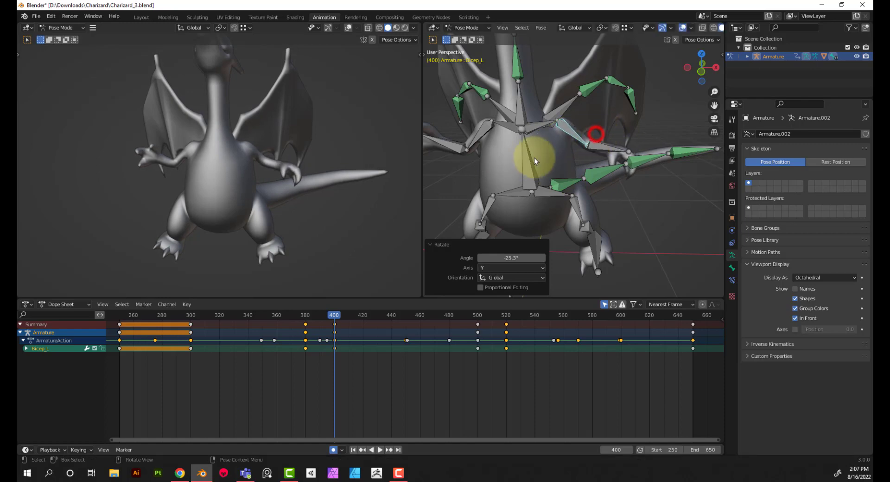
# Copy Bicep_L's frame 400 keyframe to frame 500
pyautogui.moveTo(534, 157)
pyautogui.mouseDown(button='middle')
pyautogui.moveTo(549, 154)
pyautogui.moveTo(532, 154)
pyautogui.mouseUp(button='middle')
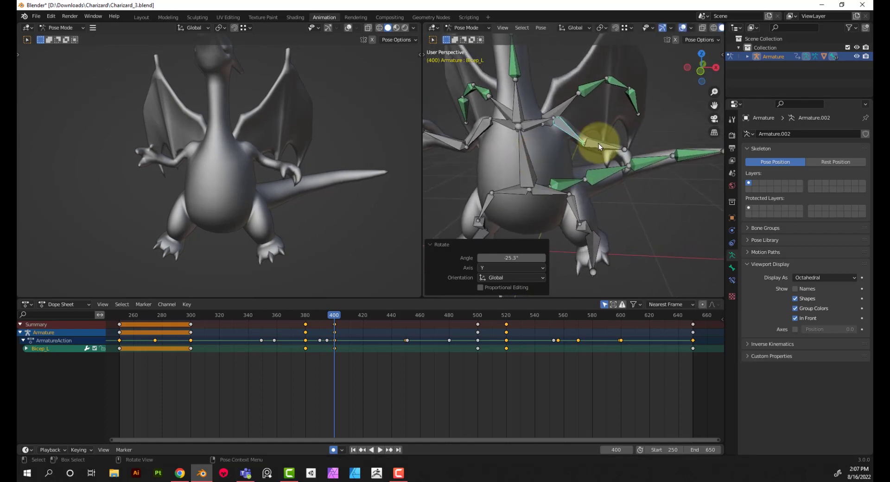
pyautogui.press('space')
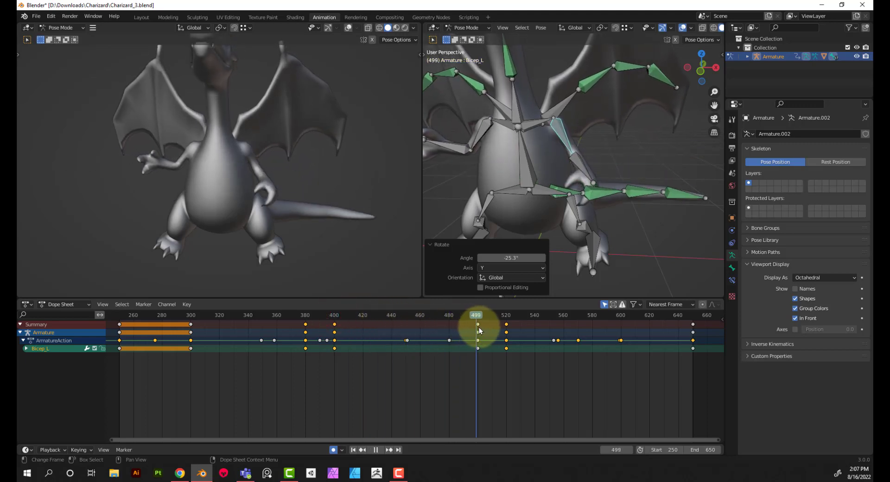
pyautogui.press('space')
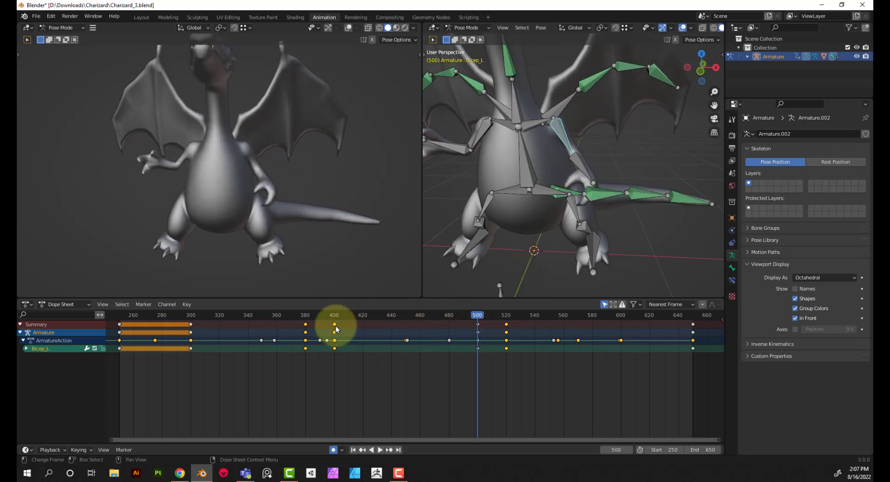
pyautogui.click(334, 324)
pyautogui.hotkey('ctrl', 'c')
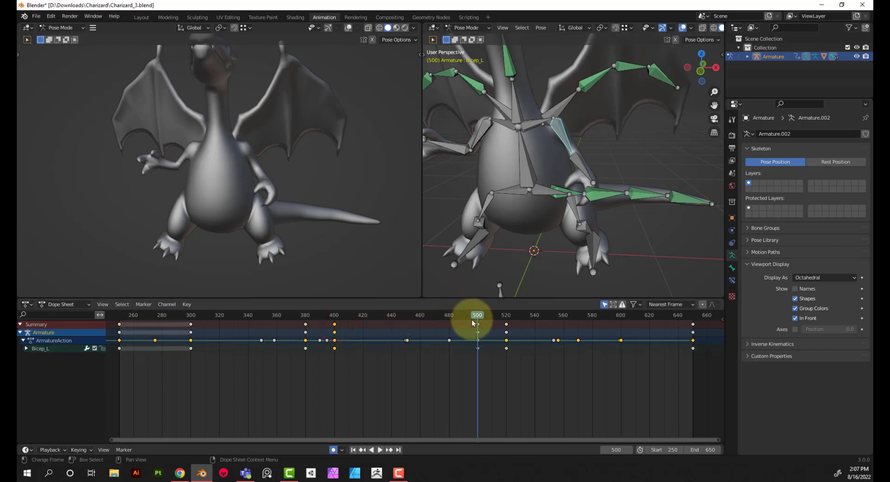
pyautogui.hotkey('ctrl', 'v')
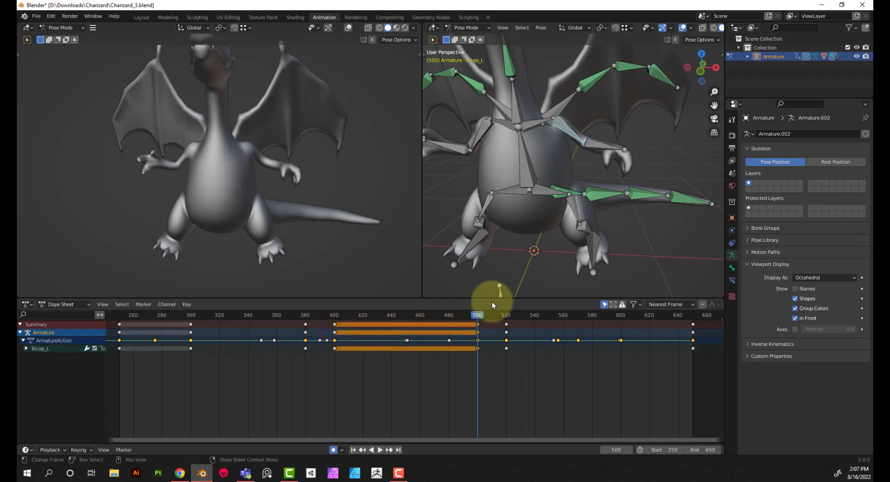
# Rotate Bicep_L 4.34° about the global Y axis at frame 500
pyautogui.press('r')
pyautogui.press('y')
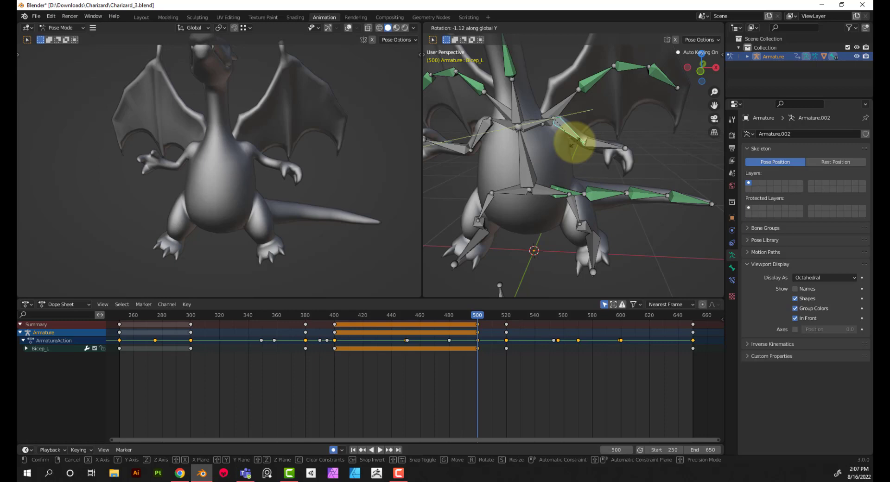
pyautogui.click(572, 149)
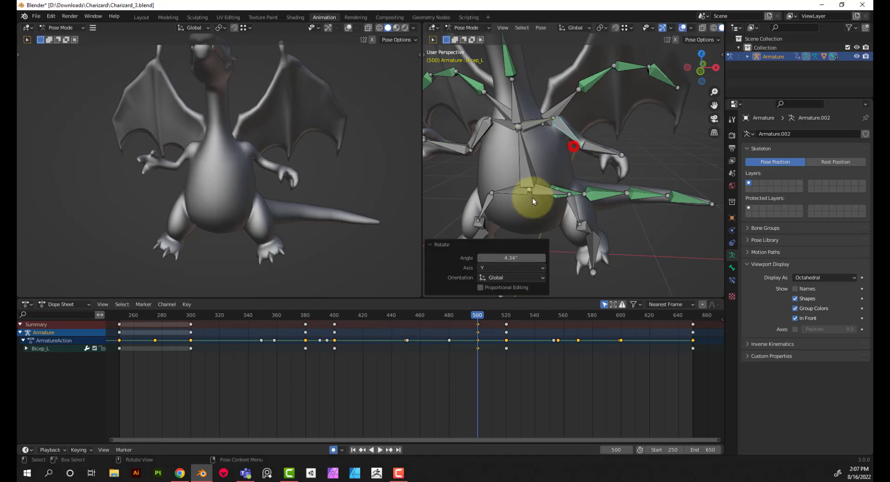
# Move Bicep_L's frame 520 keyframe to about frame 595, checking the arm's return motion
pyautogui.click(476, 315)
pyautogui.moveTo(476, 317); pyautogui.dragTo(496, 341)
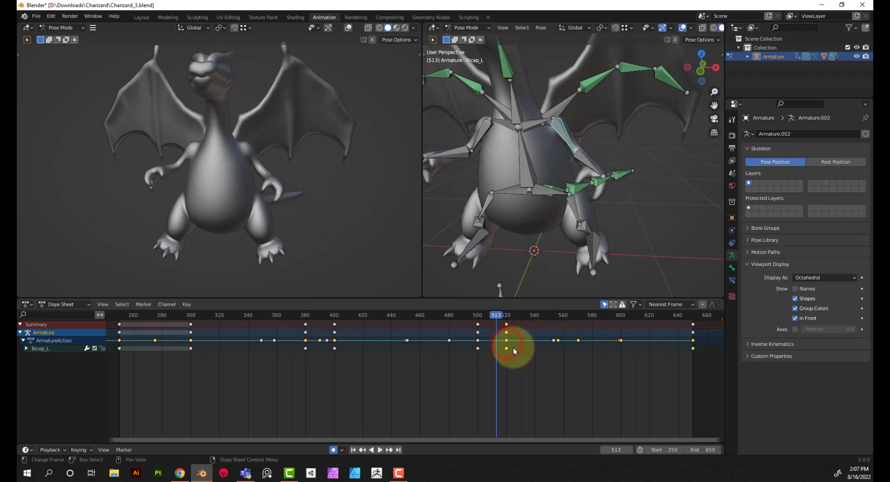
pyautogui.press('Delete')
pyautogui.hotkey('ctrl', 'z')
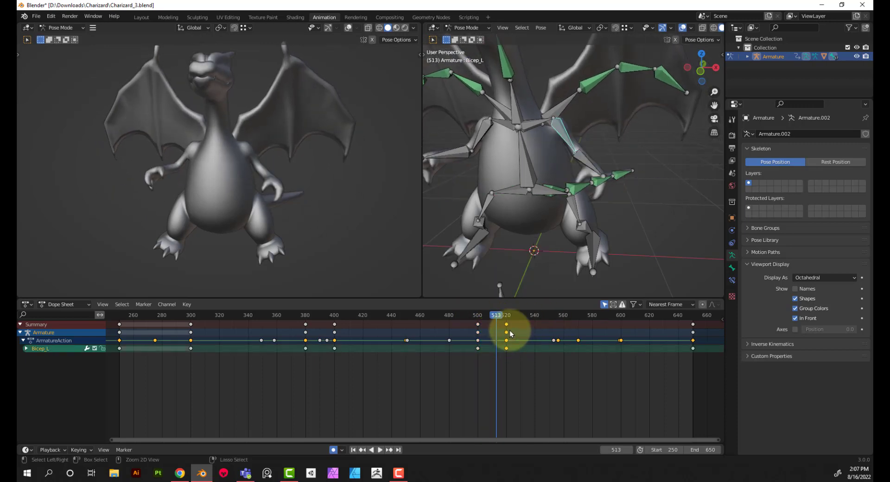
pyautogui.moveTo(507, 327); pyautogui.dragTo(540, 329)
pyautogui.click(498, 315)
pyautogui.press('space')
pyautogui.press('space')
pyautogui.moveTo(537, 315); pyautogui.dragTo(621, 325)
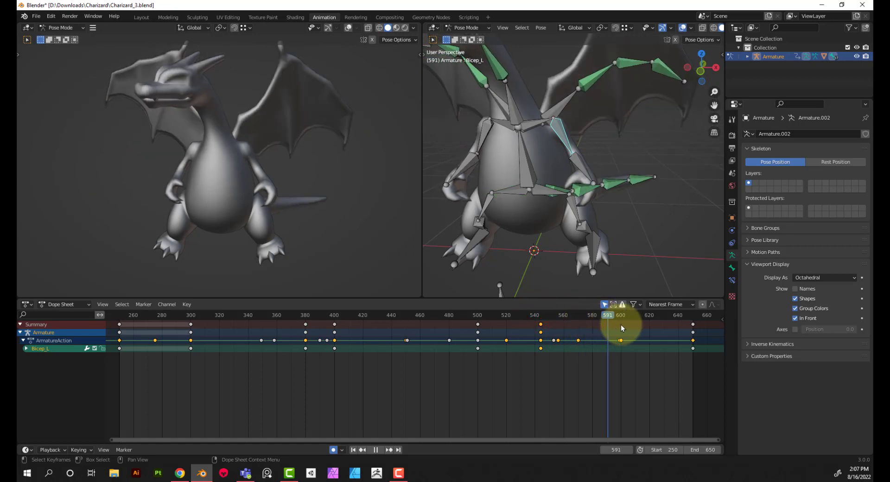
pyautogui.press('Escape')
pyautogui.moveTo(539, 324); pyautogui.dragTo(613, 330)
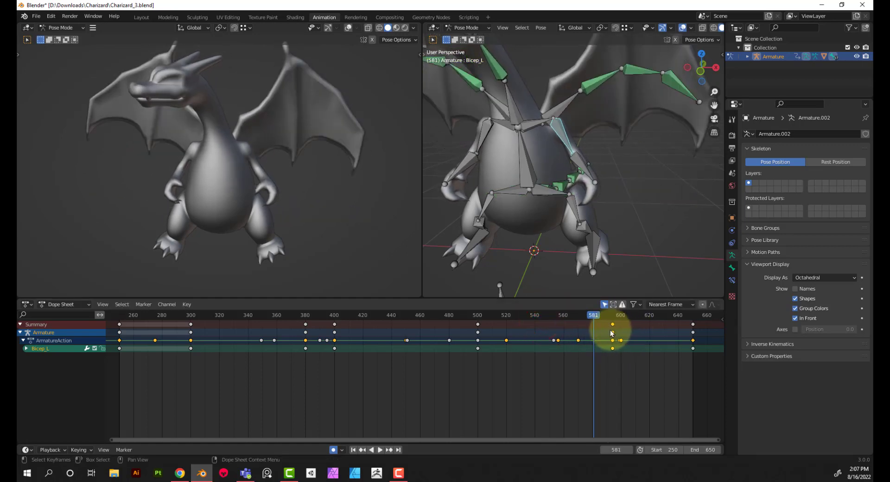
# Select Arm_L and insert rotation keyframes at frames 250, 650 and 300
pyautogui.click(583, 163)
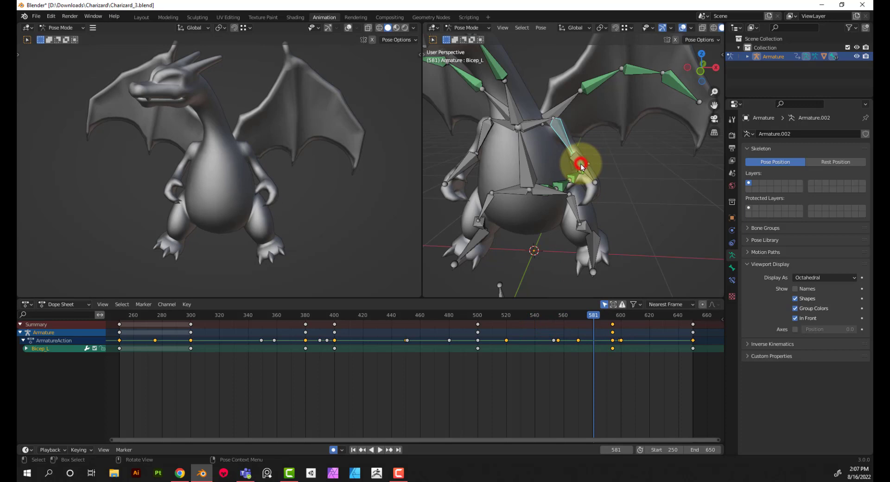
pyautogui.click(355, 450)
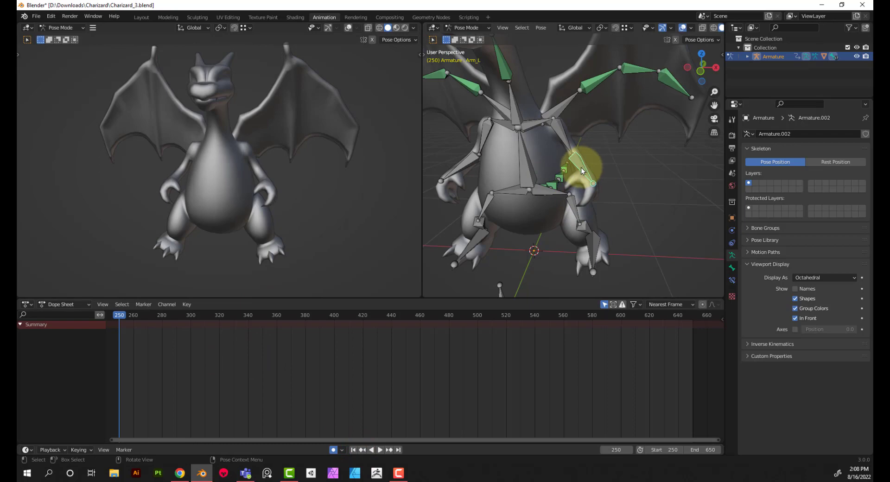
pyautogui.press('i')
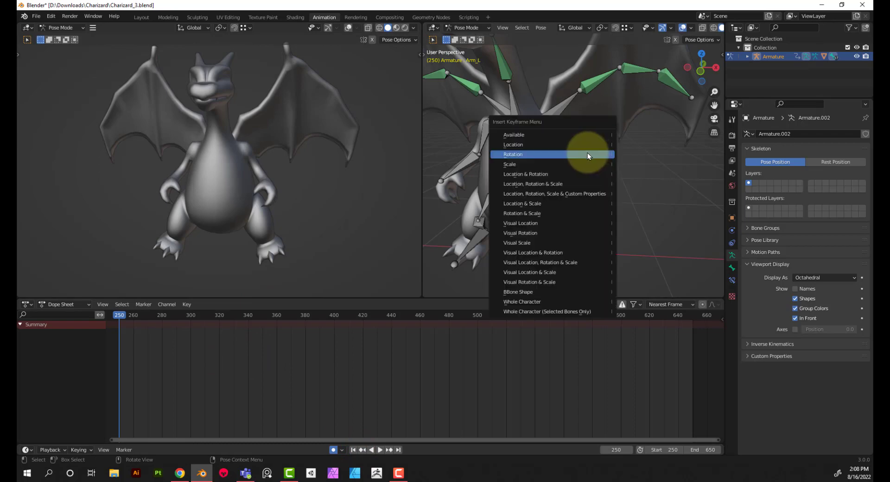
pyautogui.click(588, 155)
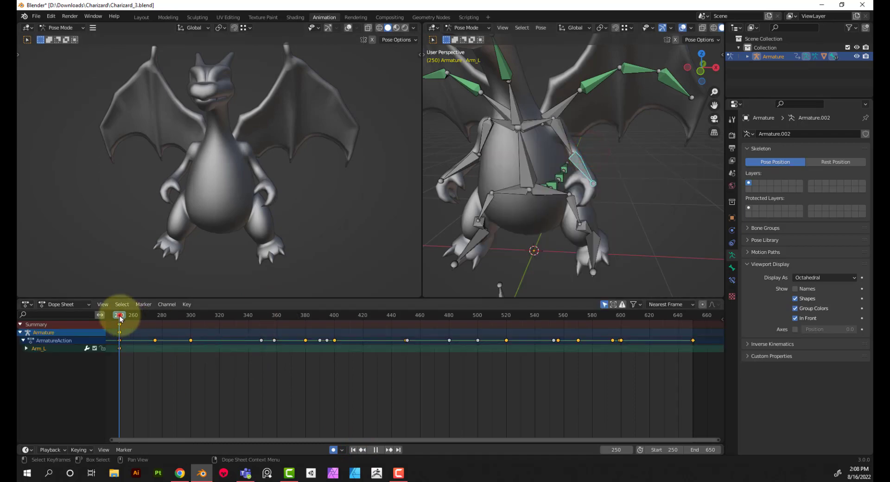
pyautogui.moveTo(119, 314); pyautogui.dragTo(693, 325)
pyautogui.press('i')
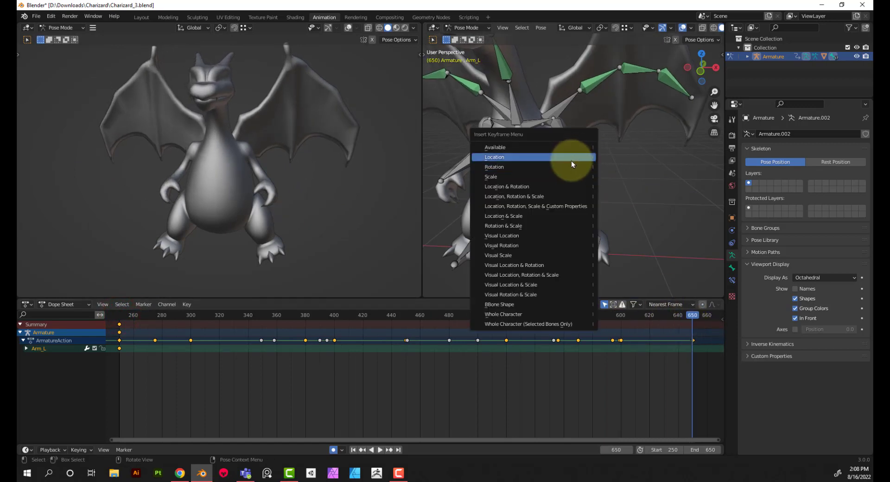
pyautogui.click(570, 167)
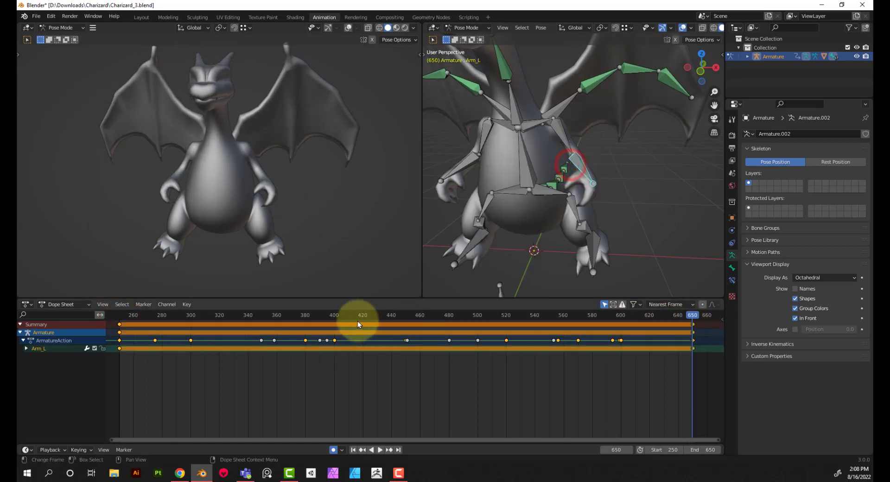
pyautogui.moveTo(202, 316); pyautogui.dragTo(191, 317)
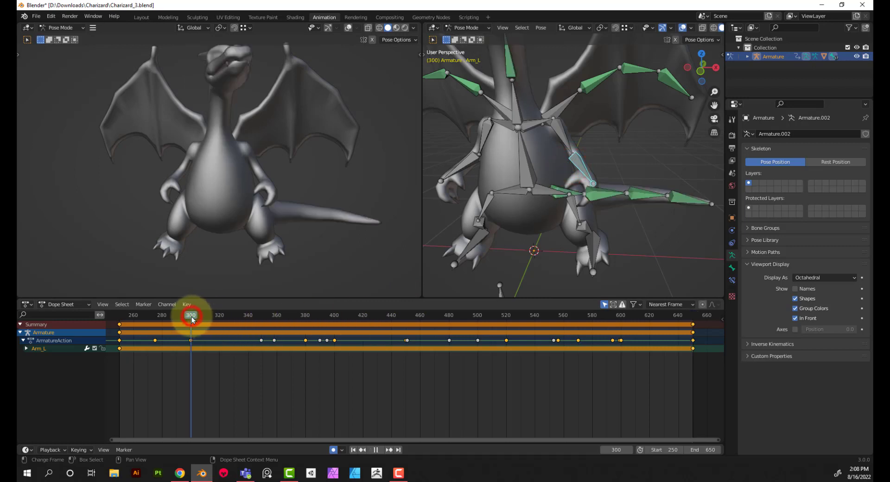
pyautogui.moveTo(702, 365); pyautogui.dragTo(683, 319)
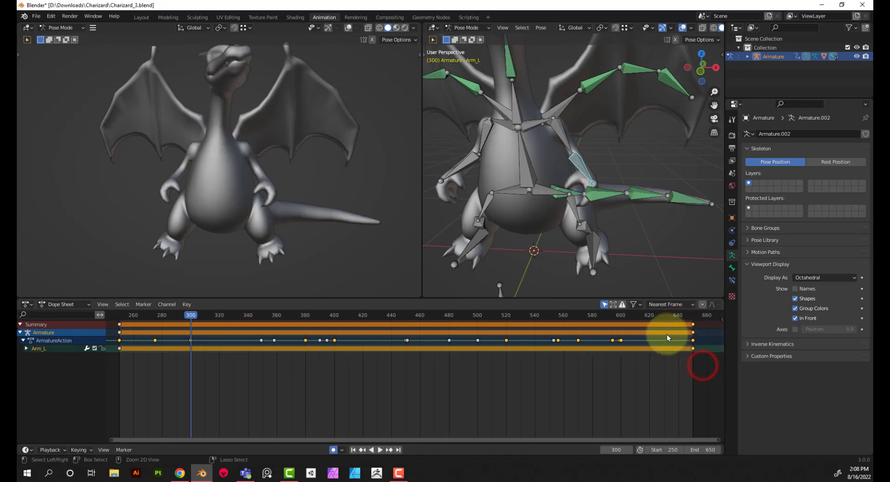
# At frame 380, rotate Arm_L 14.1° about the global X axis and -21.5° about the global Z axis
pyautogui.click(306, 315)
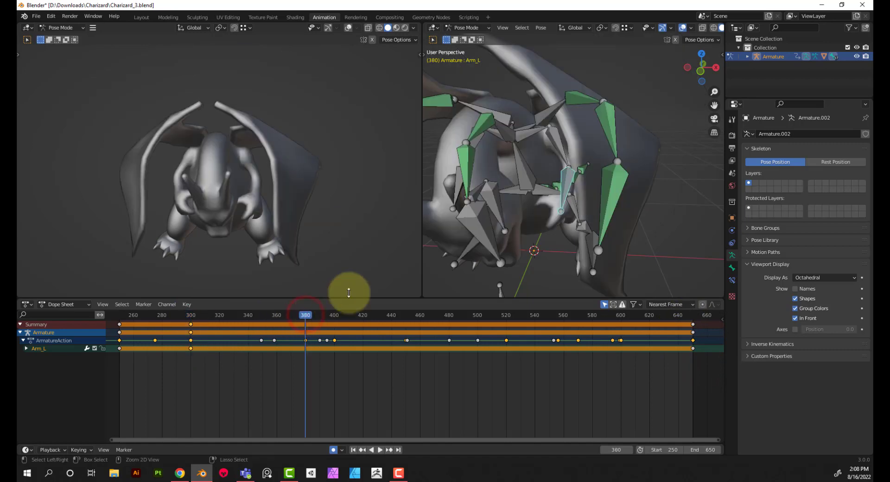
pyautogui.hotkey('ctrl', 'v')
pyautogui.moveTo(507, 199); pyautogui.dragTo(526, 194, button='middle')
pyautogui.scroll(2, 601, 160)
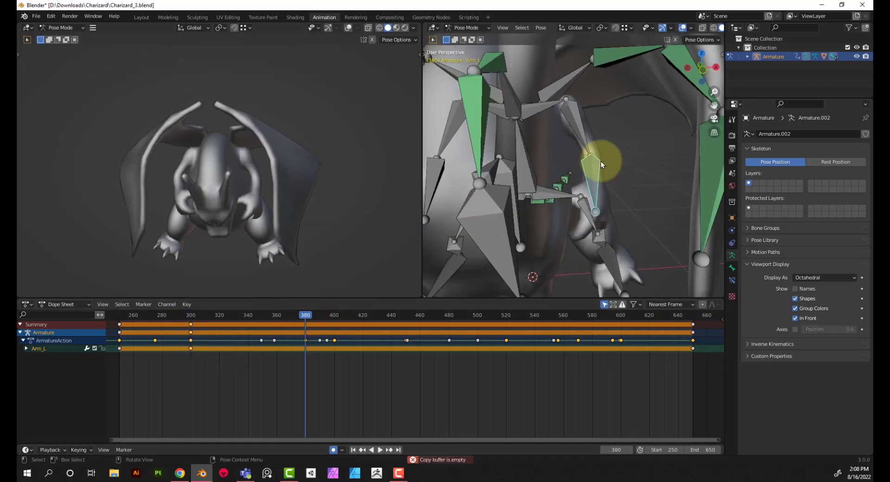
pyautogui.moveTo(622, 163); pyautogui.dragTo(622, 166, button='middle')
pyautogui.click(593, 185)
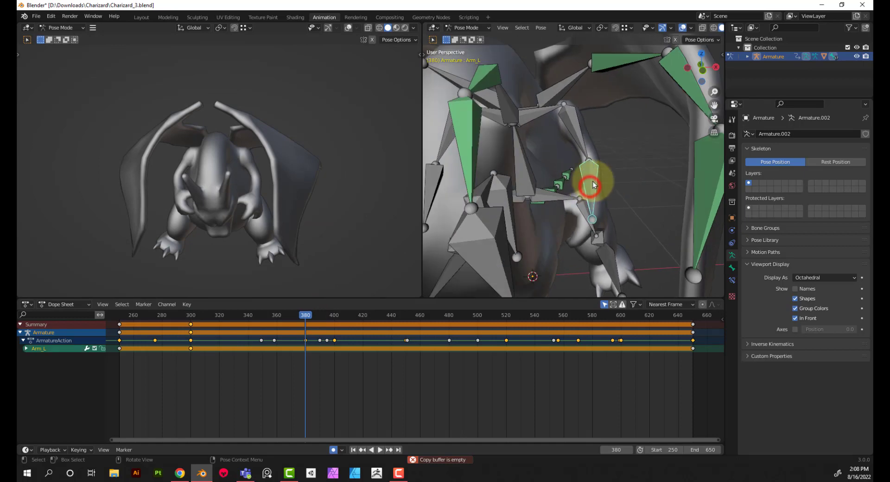
pyautogui.press('r')
pyautogui.press('x')
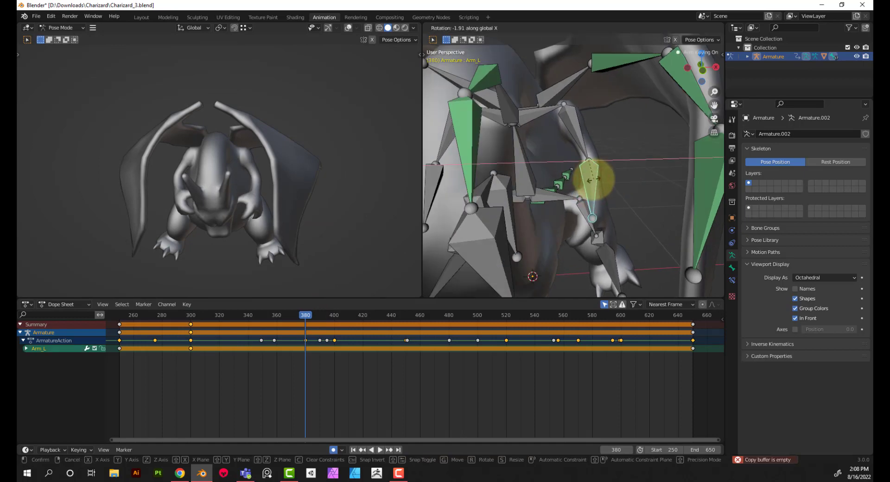
pyautogui.click(589, 184)
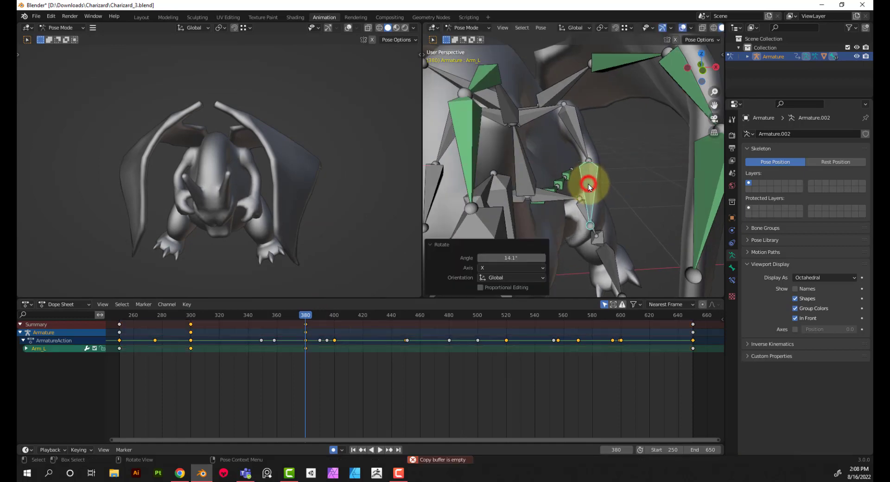
pyautogui.press('r')
pyautogui.press('z')
pyautogui.click(577, 185)
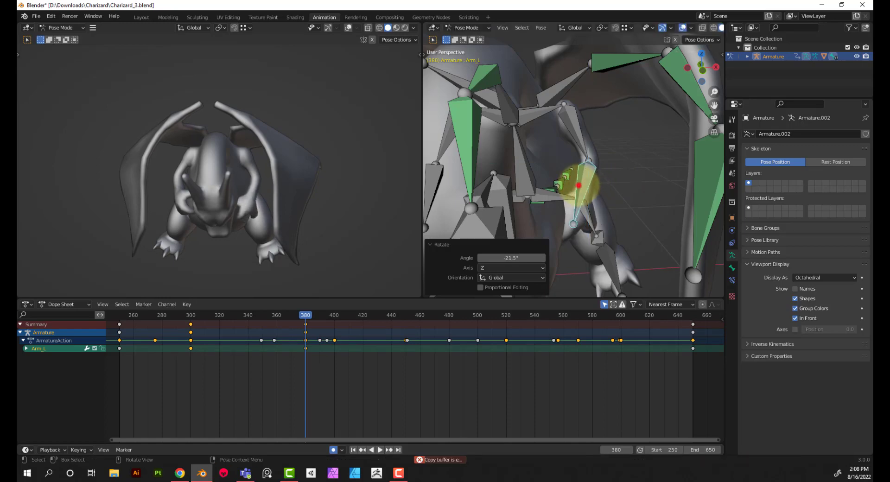
# Rotate Arm_L a further -34.4° about the global X axis and 26.9° about the global Y axis at frame 380
pyautogui.moveTo(299, 191); pyautogui.dragTo(218, 176, button='middle')
pyautogui.scroll(3, 218, 175)
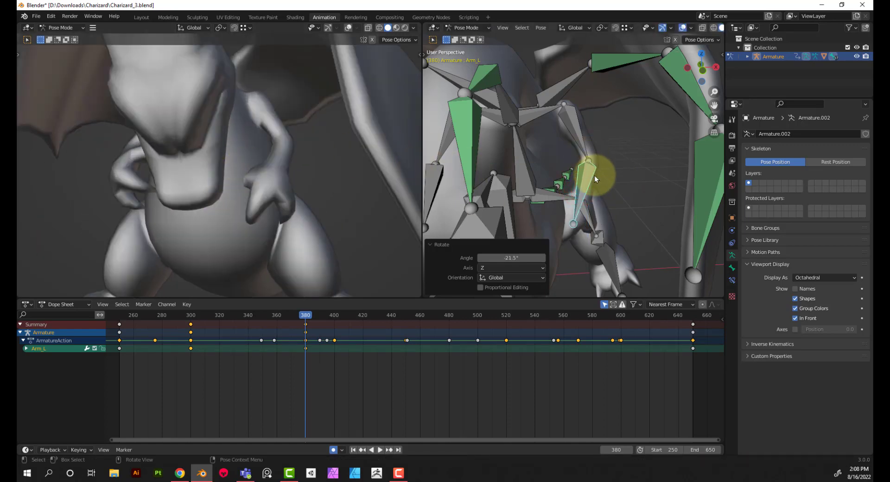
pyautogui.moveTo(594, 175); pyautogui.dragTo(571, 158, button='middle')
pyautogui.press('r')
pyautogui.press('x')
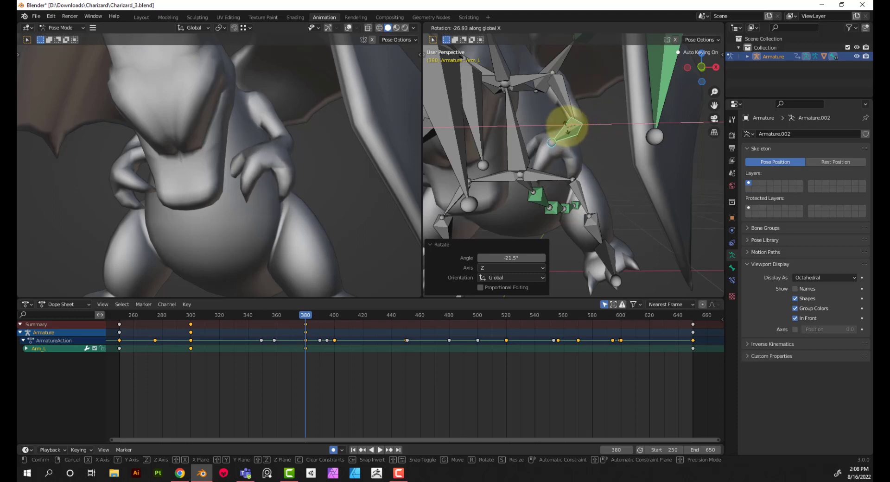
pyautogui.click(600, 139)
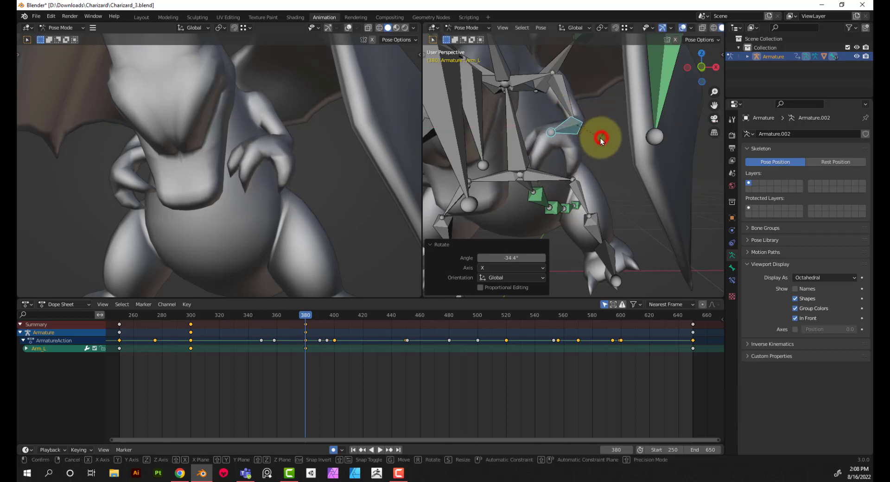
pyautogui.press('r')
pyautogui.press('x')
pyautogui.press('y')
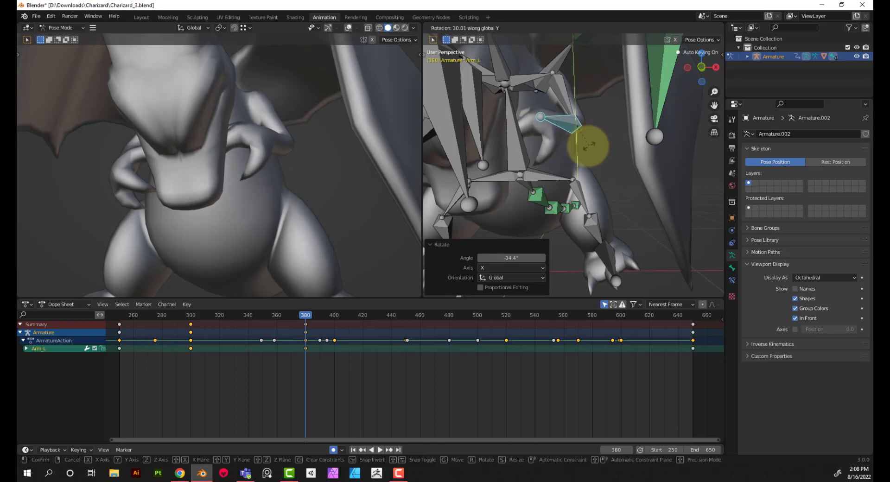
pyautogui.click(587, 140)
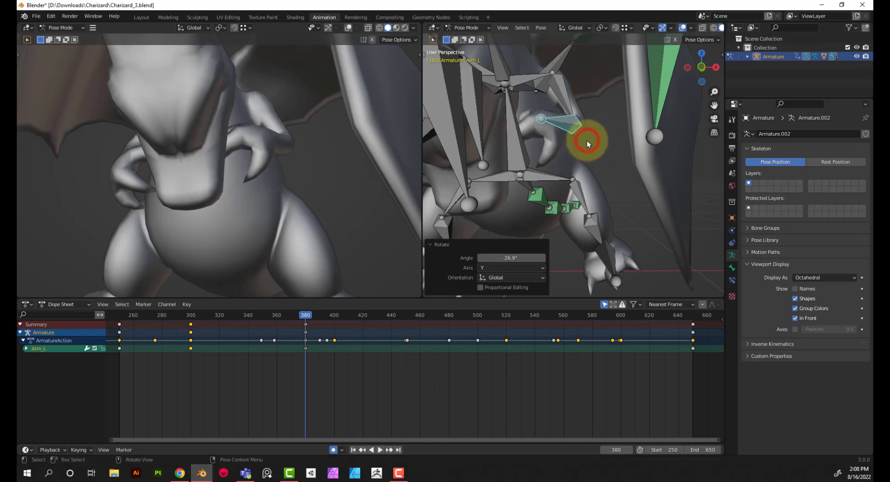
# Rotate Arm_L a further 12.1° about the global Z axis and 11.9° about the global X axis at frame 380
pyautogui.press('r')
pyautogui.press('z')
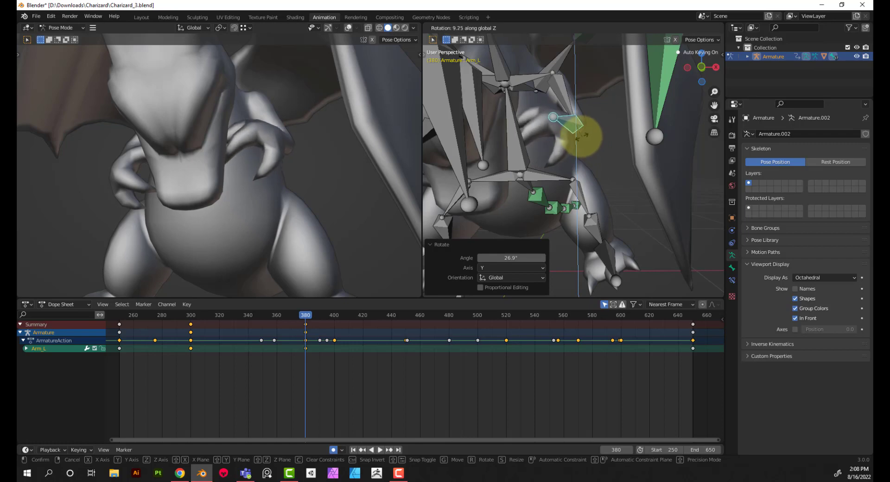
pyautogui.click(580, 138)
pyautogui.press('r')
pyautogui.press('x')
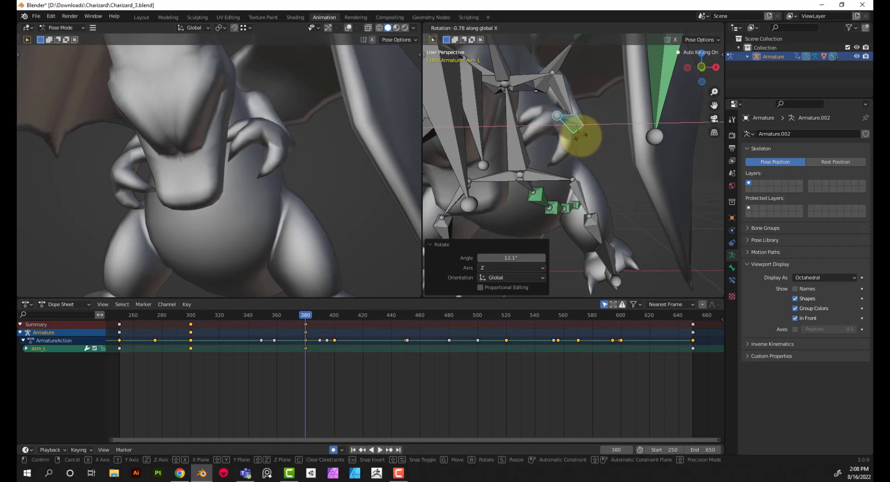
pyautogui.click(580, 132)
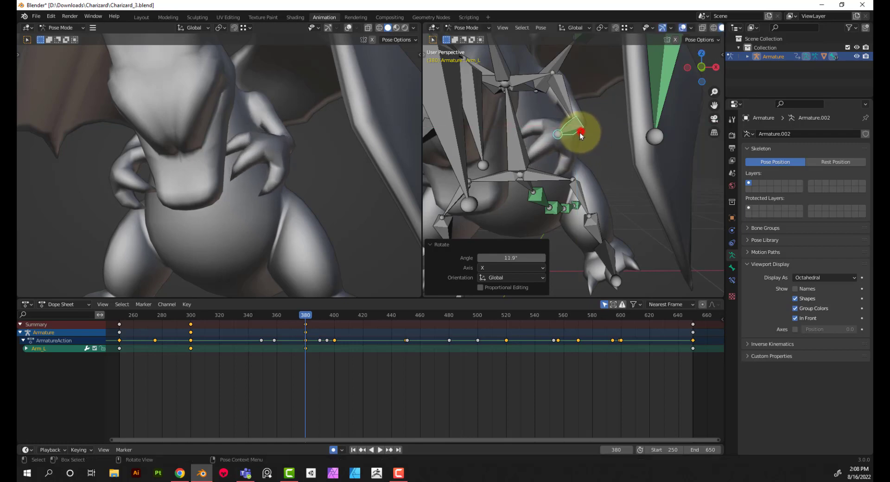
pyautogui.moveTo(533, 141); pyautogui.dragTo(509, 139, button='middle')
pyautogui.moveTo(260, 142); pyautogui.dragTo(378, 141, button='middle')
pyautogui.scroll(-4, 265, 162)
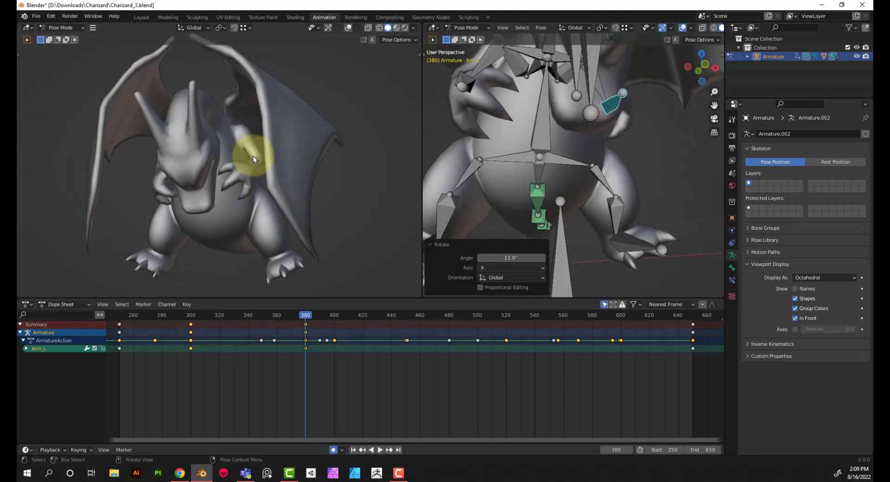
pyautogui.moveTo(254, 155); pyautogui.dragTo(253, 156, button='middle')
# At frame 401, rotate Arm_L 21.3° and a further 6.14° about the global Z axis
pyautogui.moveTo(305, 314); pyautogui.dragTo(335, 314)
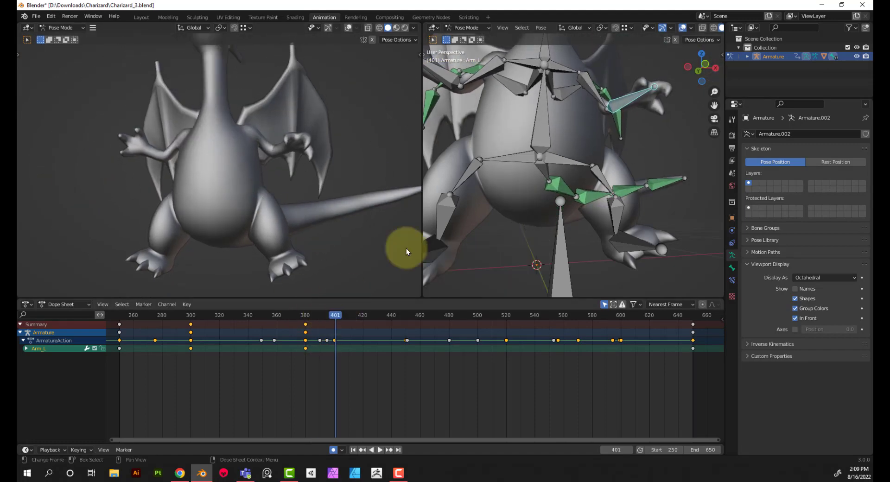
pyautogui.moveTo(585, 148); pyautogui.dragTo(579, 183, button='middle')
pyautogui.scroll(-3, 589, 152)
pyautogui.press('r')
pyautogui.press('x')
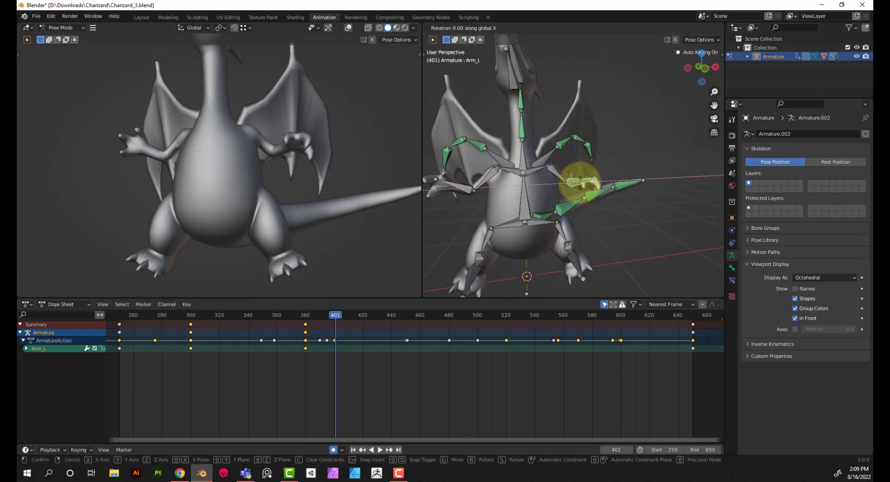
pyautogui.click(589, 175)
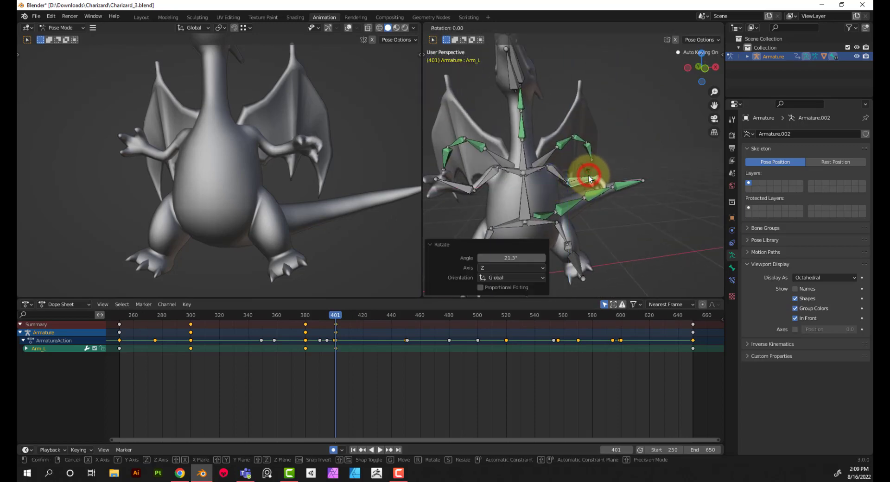
pyautogui.press('r')
pyautogui.press('z')
pyautogui.click(590, 172)
# Rotate Arm_L -13.1° about the global Y axis and -37.9° about the global X axis at frame 401
pyautogui.press('r')
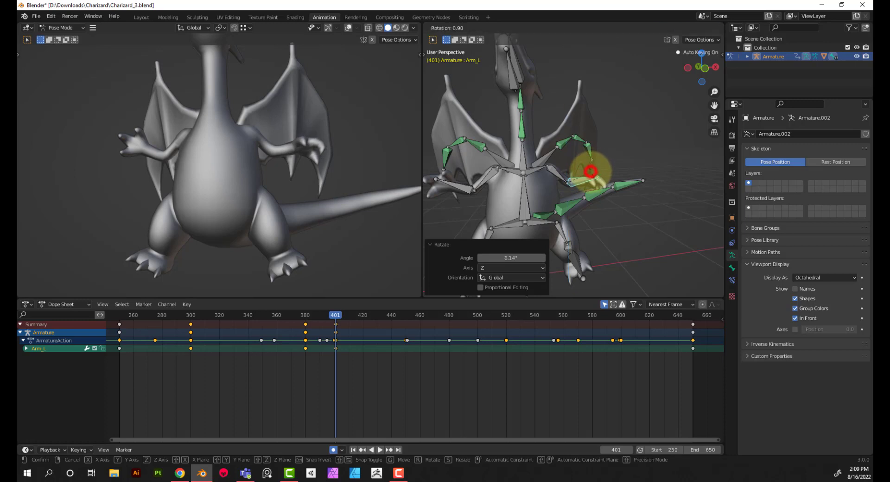
pyautogui.press('y')
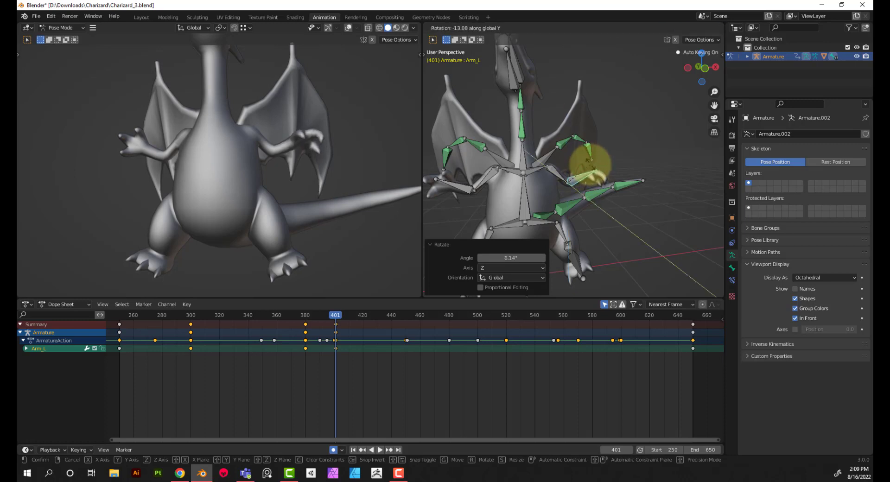
pyautogui.click(590, 167)
pyautogui.press('r')
pyautogui.press('x')
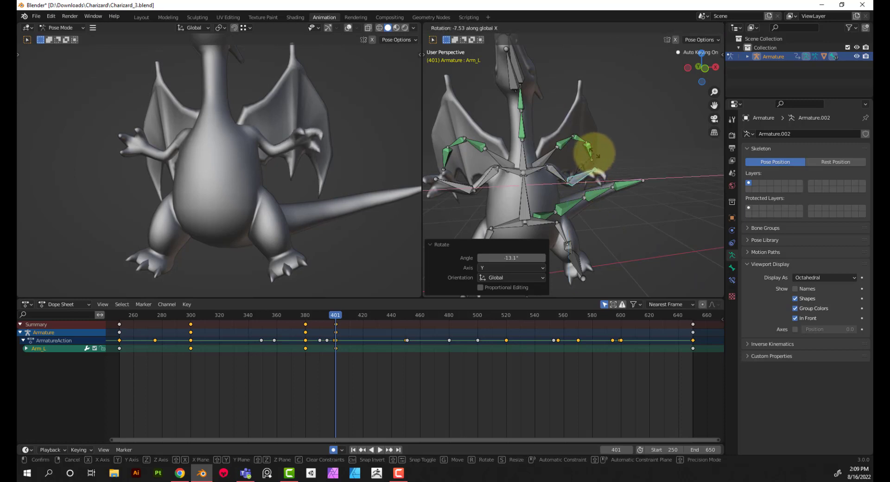
pyautogui.click(574, 148)
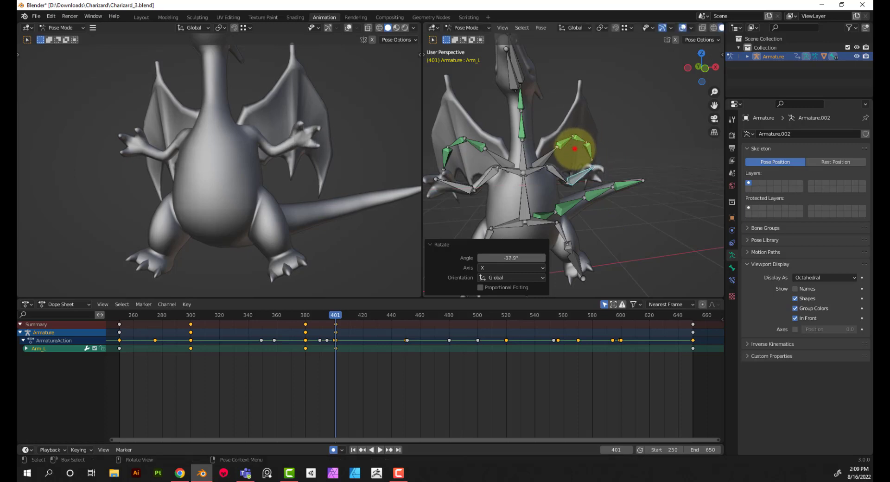
# Preview the arm motion from frame 401 to 520 and check Arm_R's keyframes around frames 500 and 520
pyautogui.press('space')
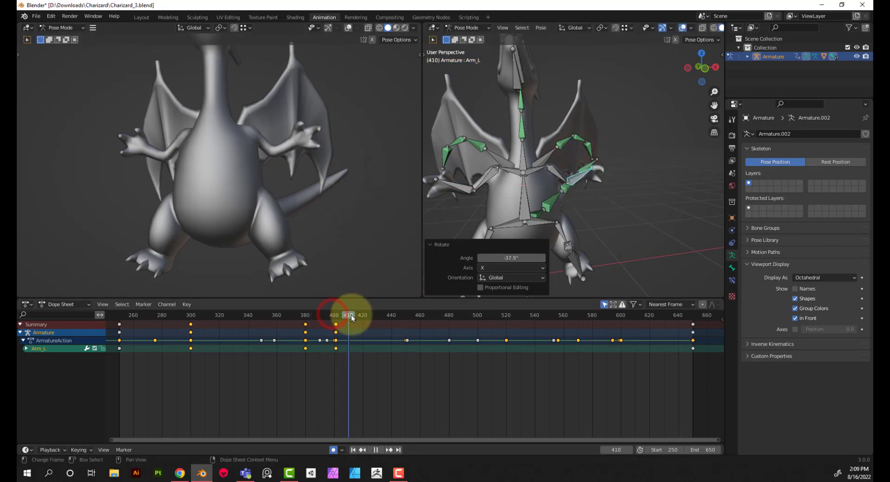
pyautogui.moveTo(399, 322); pyautogui.dragTo(506, 351)
pyautogui.press('space')
pyautogui.click(470, 202)
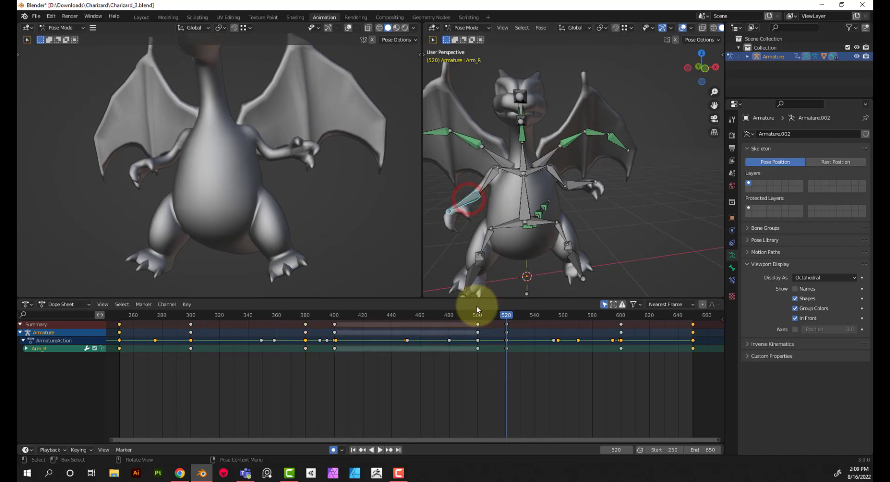
pyautogui.moveTo(476, 317); pyautogui.dragTo(478, 320)
pyautogui.press('space')
# Try to hold Arm_L's frame 401 pose by pasting its keyframe at frame 500, and scrub back through the hold
pyautogui.click(563, 186)
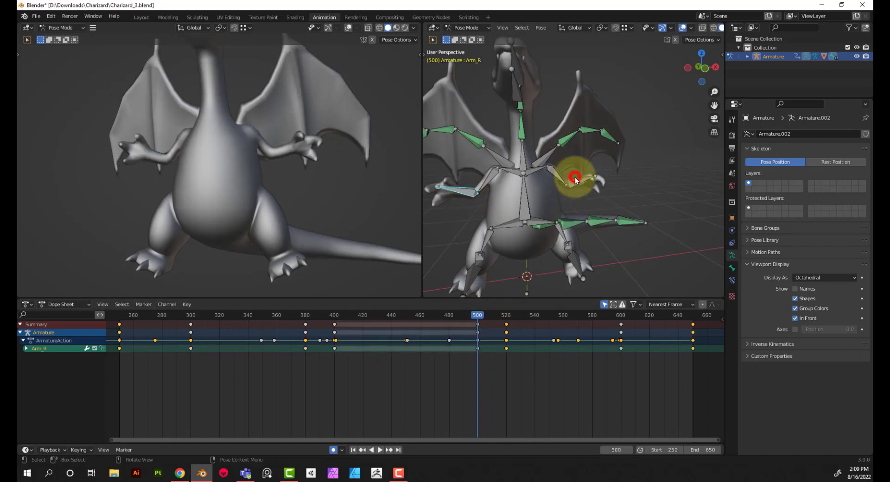
pyautogui.click(574, 180)
pyautogui.click(335, 348)
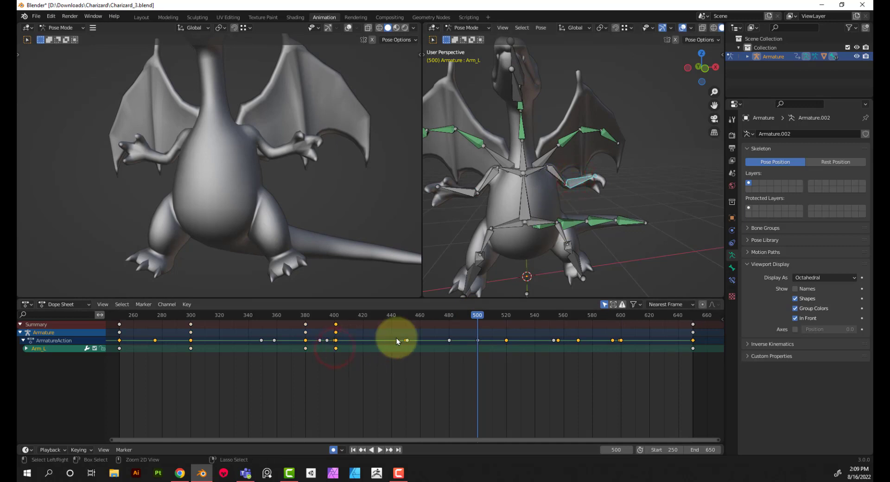
pyautogui.hotkey('ctrl', 'v')
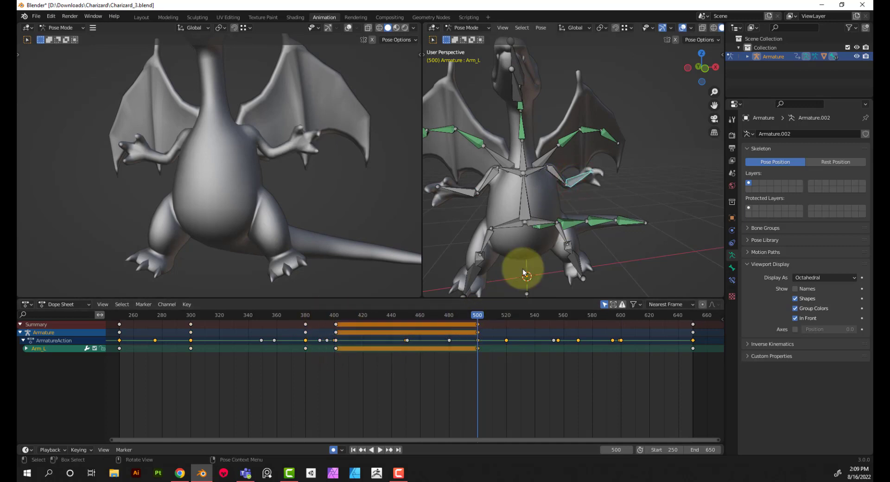
pyautogui.click(477, 316)
pyautogui.moveTo(477, 319); pyautogui.dragTo(433, 317)
# Add an Arm_L keyframe at frame 520 and paste its frame 380 keyframe at frame 501
pyautogui.click(305, 324)
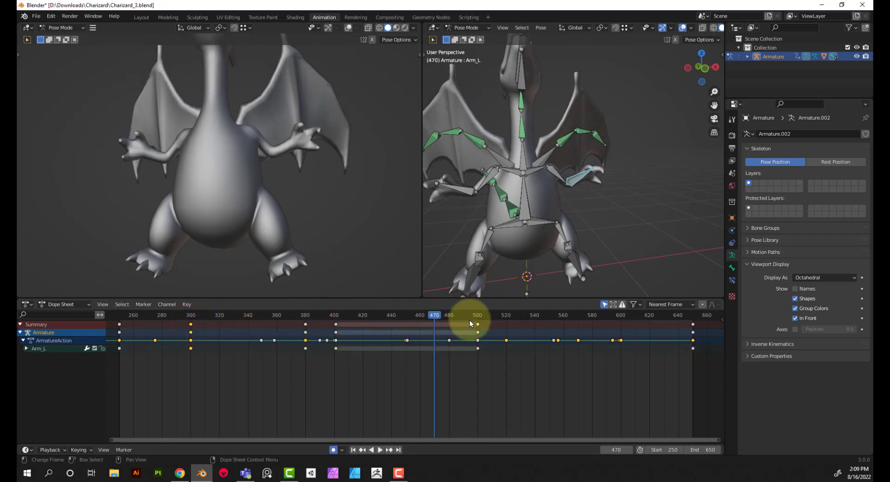
pyautogui.moveTo(477, 317); pyautogui.dragTo(505, 328)
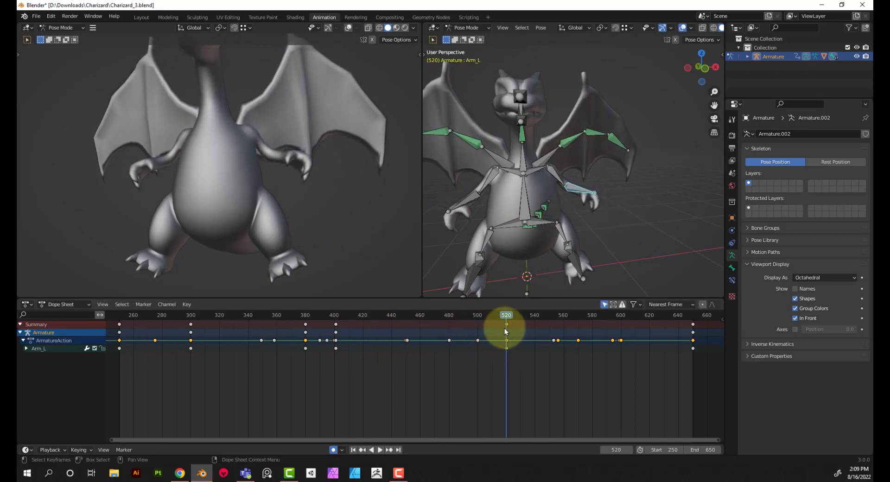
pyautogui.click(476, 314)
pyautogui.press('space')
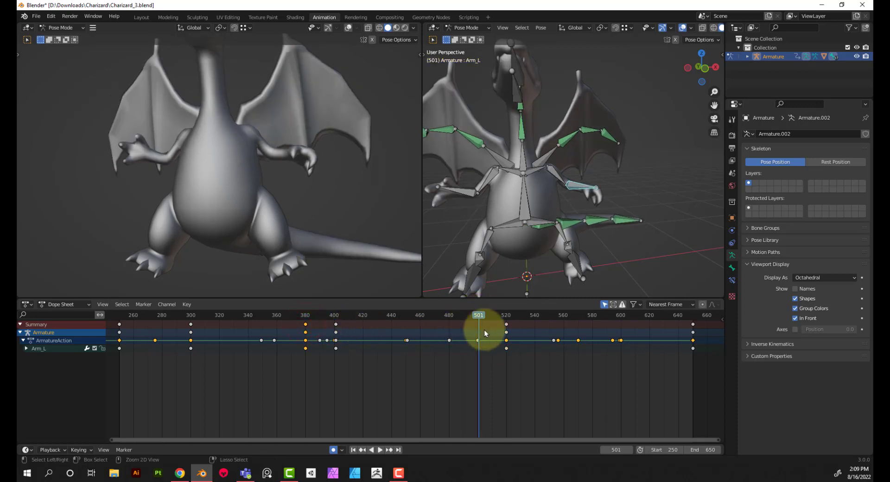
pyautogui.hotkey('ctrl', 'v')
# Preview the arm's return from frame 500, then copy Arm_L's frame 380 keyframe to frame 602
pyautogui.click(476, 312)
pyautogui.press('space')
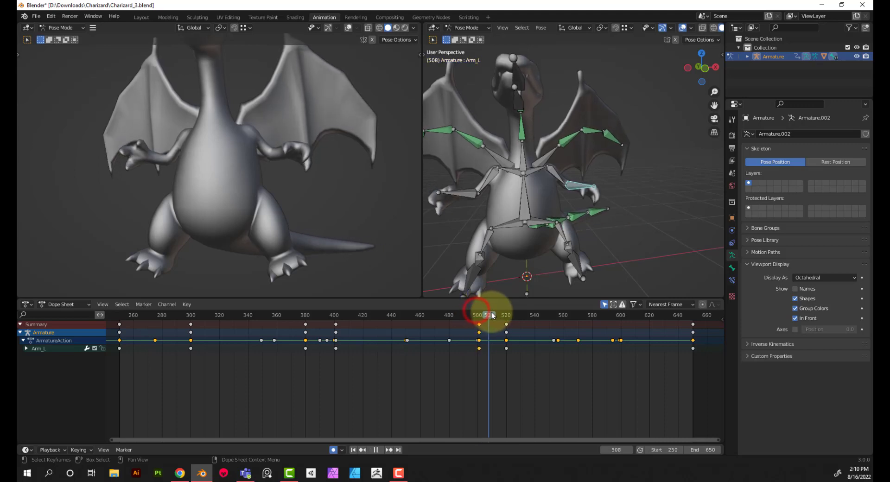
pyautogui.moveTo(492, 315); pyautogui.dragTo(624, 344)
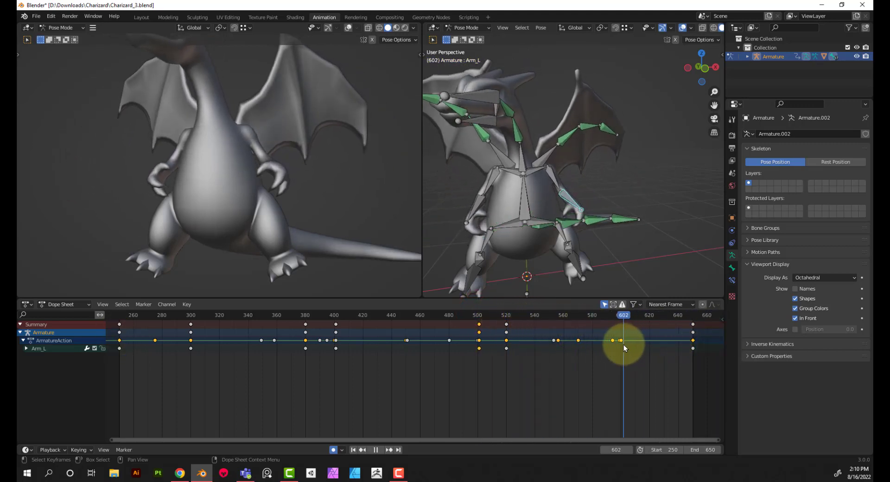
pyautogui.press('space')
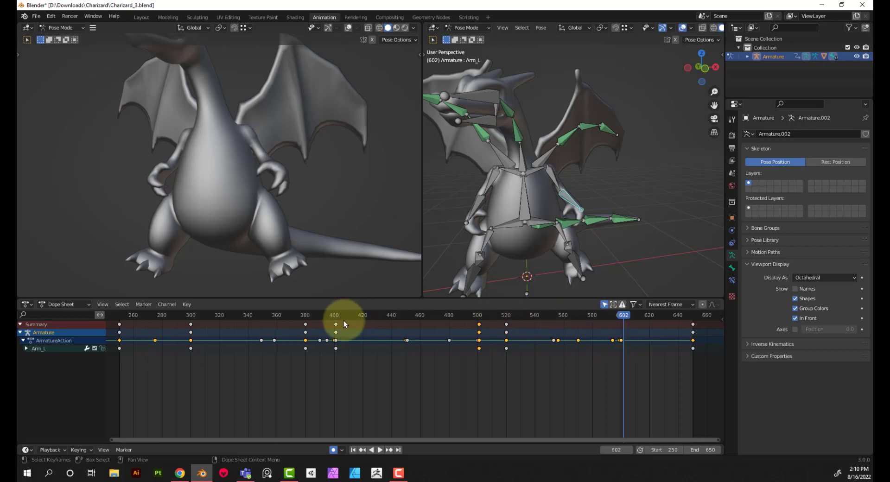
pyautogui.click(306, 328)
pyautogui.hotkey('ctrl', 'c')
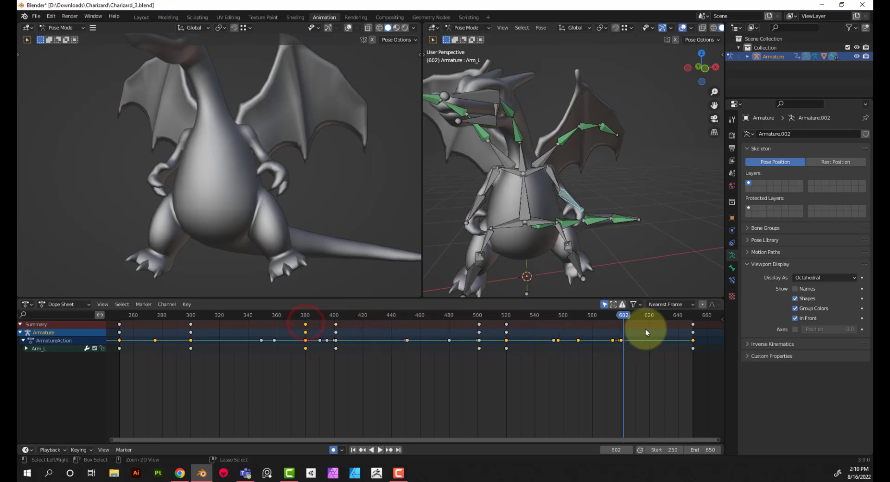
pyautogui.hotkey('ctrl', 'v')
# Play the whole animation from frame 250, examining the full body from several angles, and return to the first frame
pyautogui.moveTo(622, 315); pyautogui.dragTo(659, 350)
pyautogui.moveTo(499, 185); pyautogui.dragTo(599, 277, button='middle')
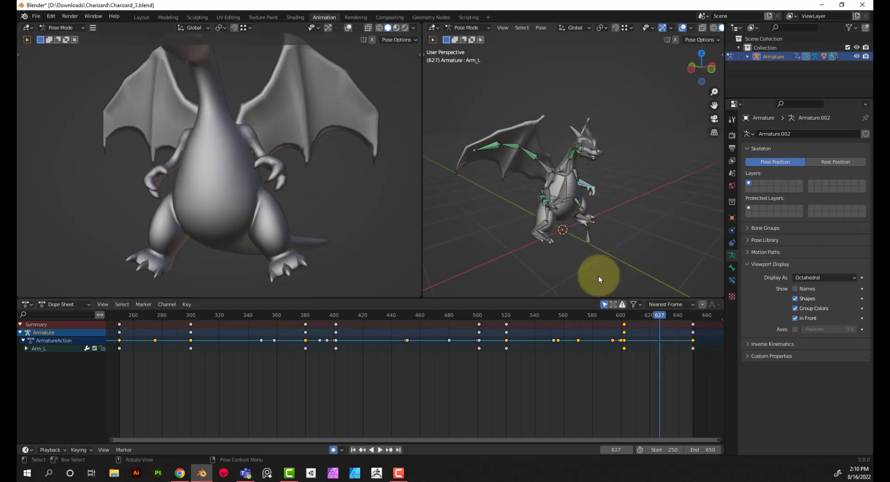
pyautogui.click(358, 449)
pyautogui.moveTo(306, 222); pyautogui.dragTo(318, 301, button='middle')
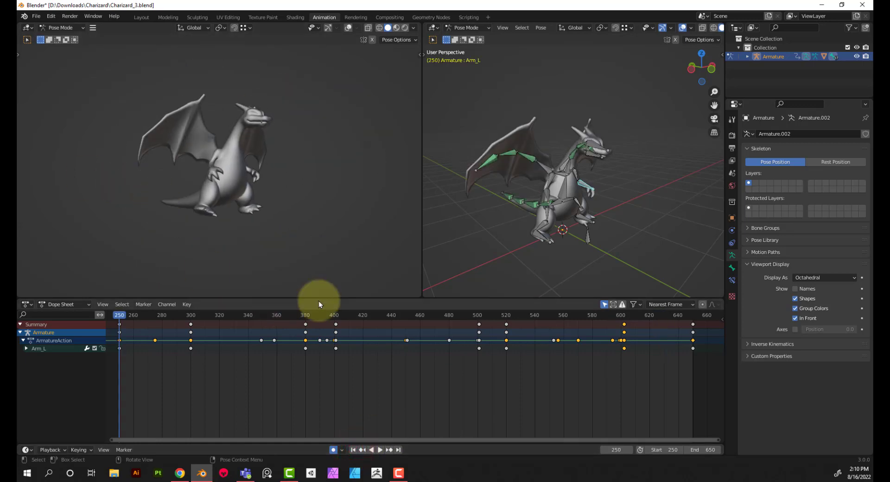
pyautogui.moveTo(281, 183); pyautogui.dragTo(263, 192, button='middle')
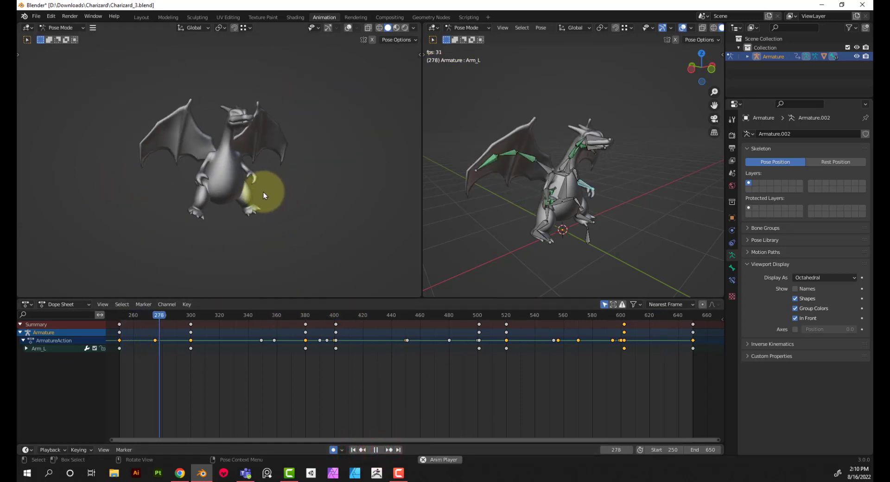
pyautogui.scroll(2, 269, 195)
pyautogui.scroll(-1, 277, 198)
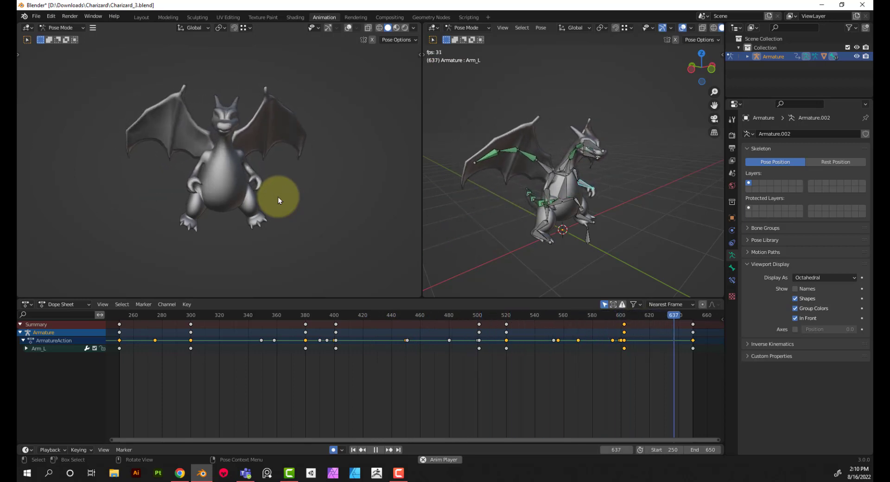
pyautogui.click(376, 450)
pyautogui.click(353, 450)
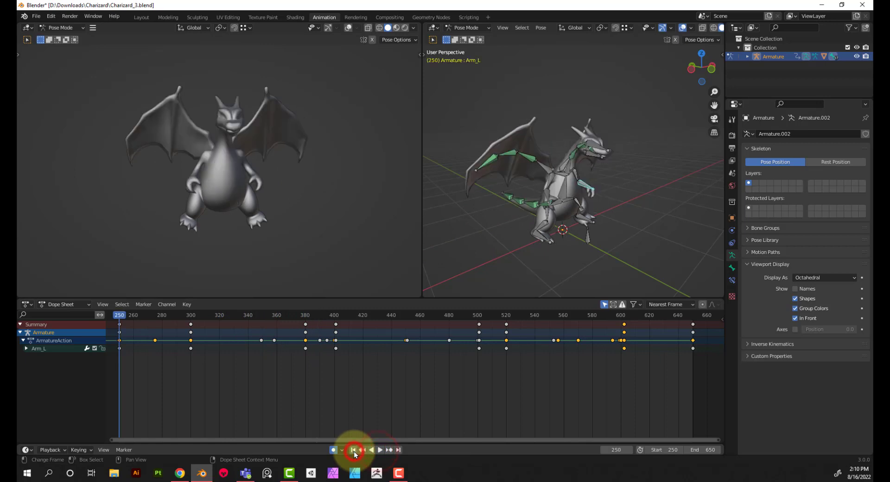
# Select the lower jaw bone Jaw_2 and insert a rotation keyframe at frame 250
pyautogui.click(590, 181)
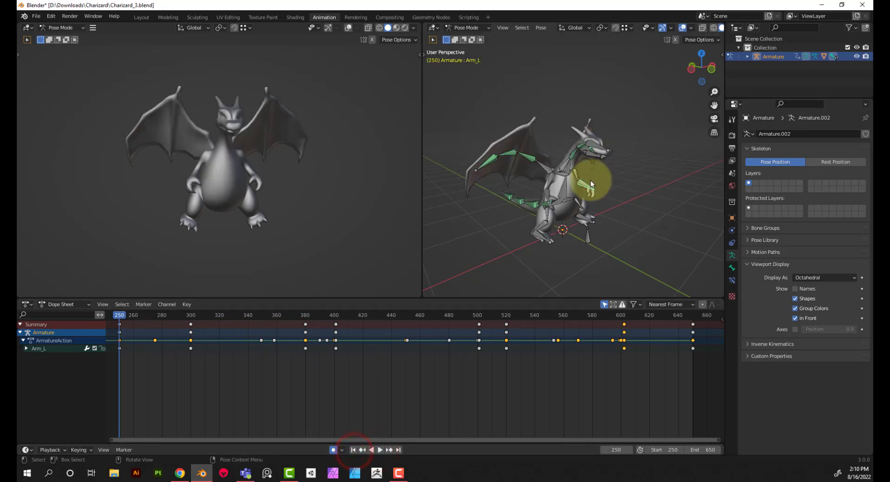
pyautogui.click(586, 149)
pyautogui.click(588, 153)
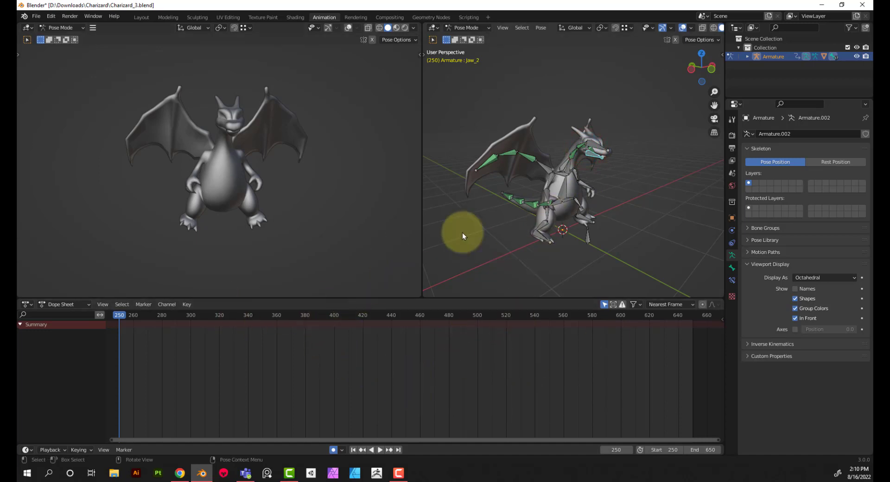
pyautogui.press('i')
pyautogui.click(510, 224)
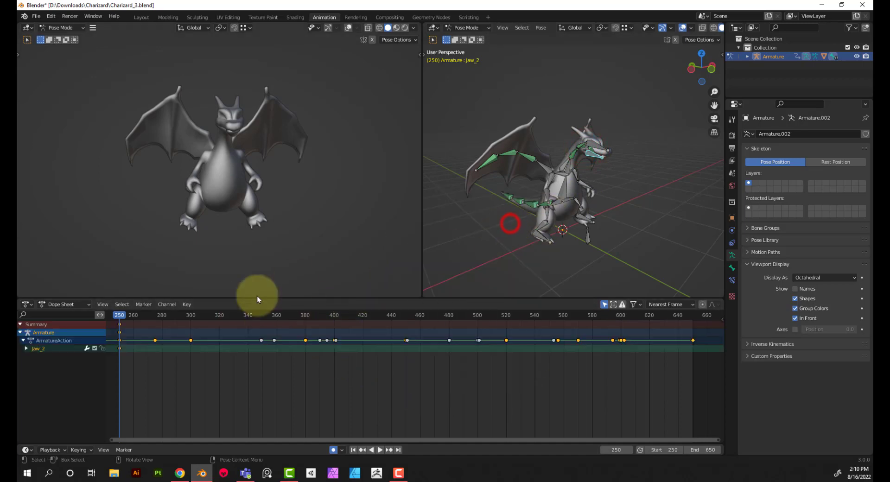
# Insert rotation keyframes for Jaw_2 at frames 650 and 300
pyautogui.moveTo(124, 318); pyautogui.dragTo(693, 323)
pyautogui.press('i')
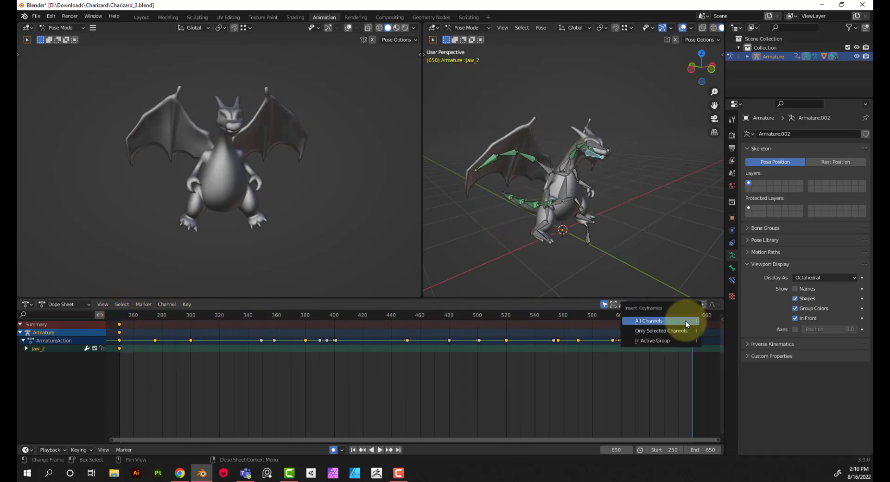
pyautogui.click(667, 340)
pyautogui.press('i')
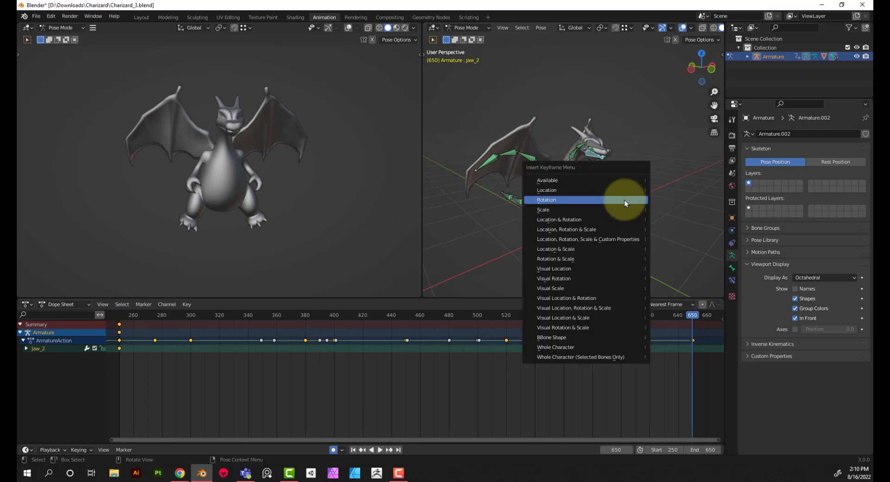
pyautogui.click(624, 200)
pyautogui.moveTo(334, 315); pyautogui.dragTo(190, 329)
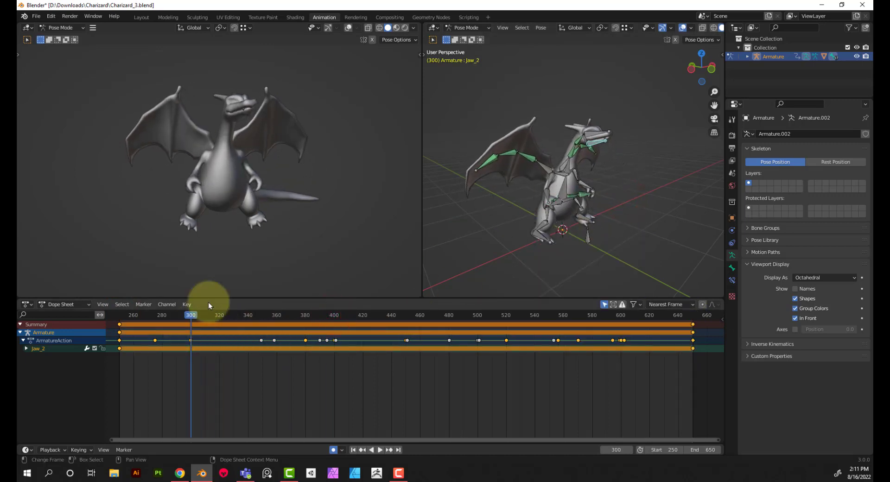
pyautogui.press('i')
pyautogui.click(568, 211)
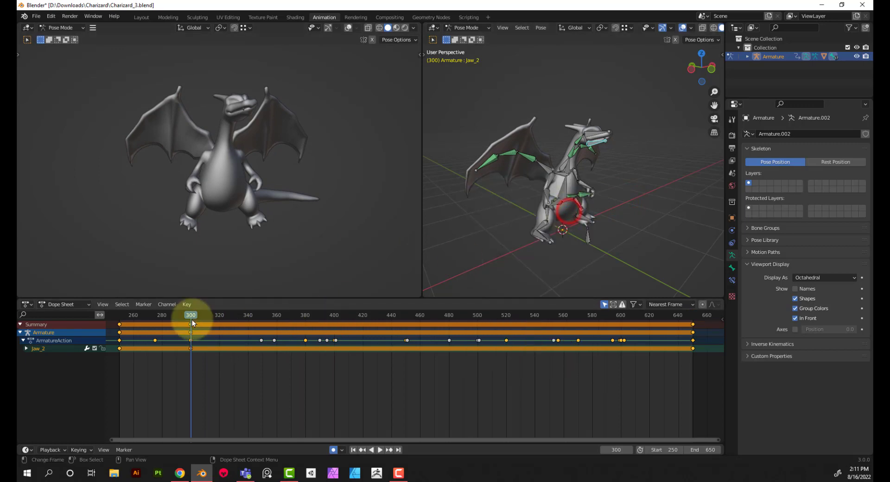
# Try rotating Jaw_2 about the global X axis at frame 380, and undo the rotation
pyautogui.moveTo(196, 318); pyautogui.dragTo(305, 329)
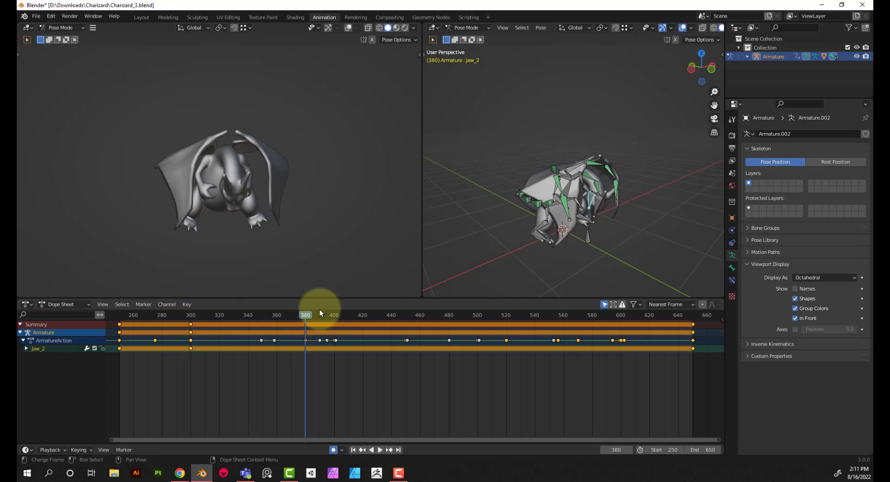
pyautogui.scroll(6, 602, 200)
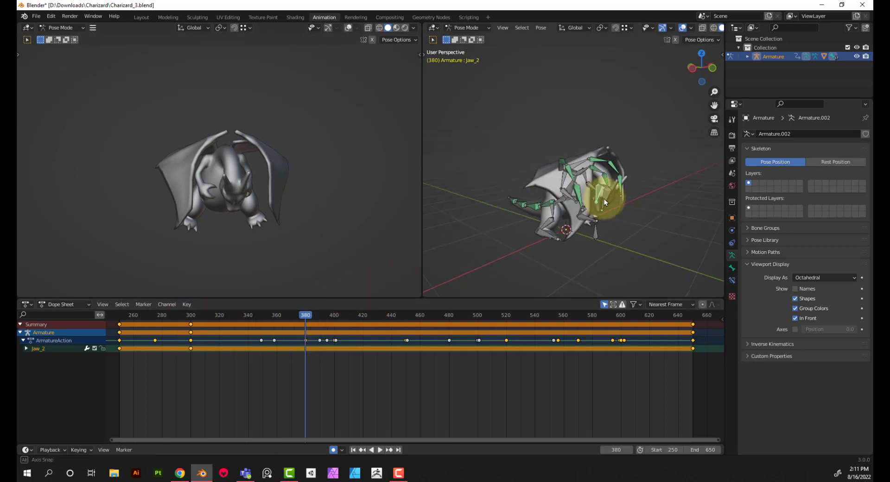
pyautogui.moveTo(515, 188); pyautogui.dragTo(441, 234, button='middle')
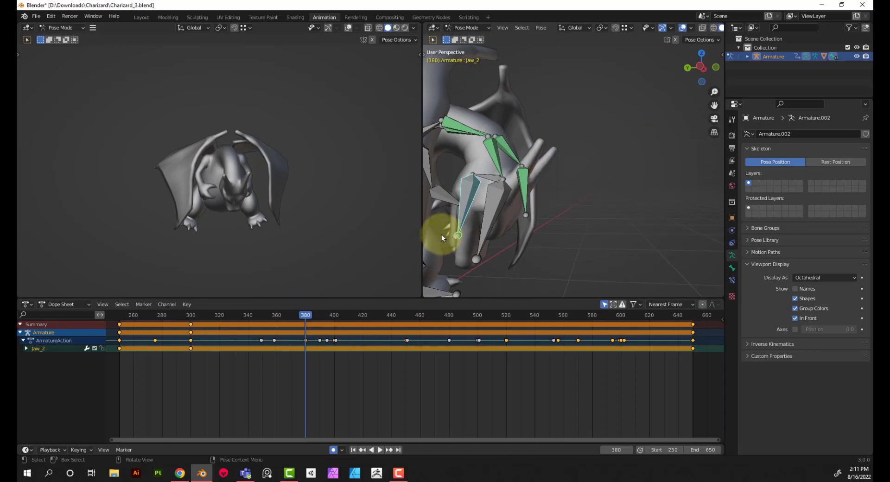
pyautogui.press('r')
pyautogui.press('x')
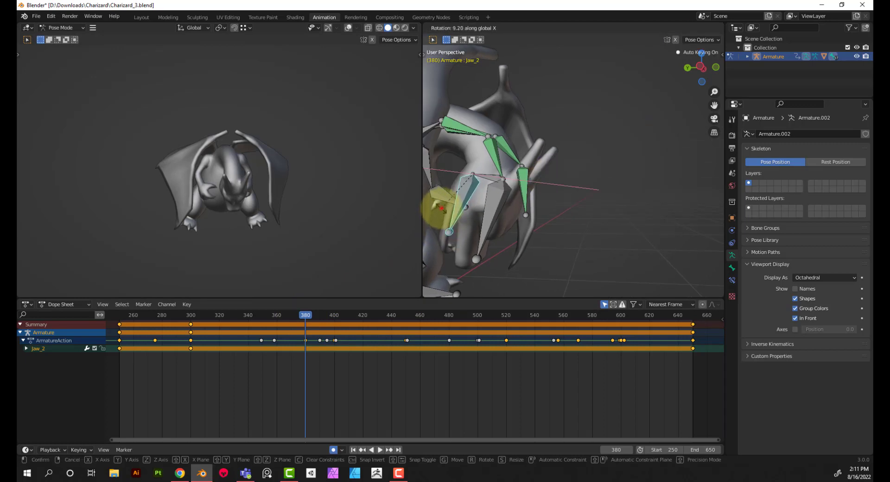
pyautogui.click(441, 208)
pyautogui.hotkey('ctrl', 'z')
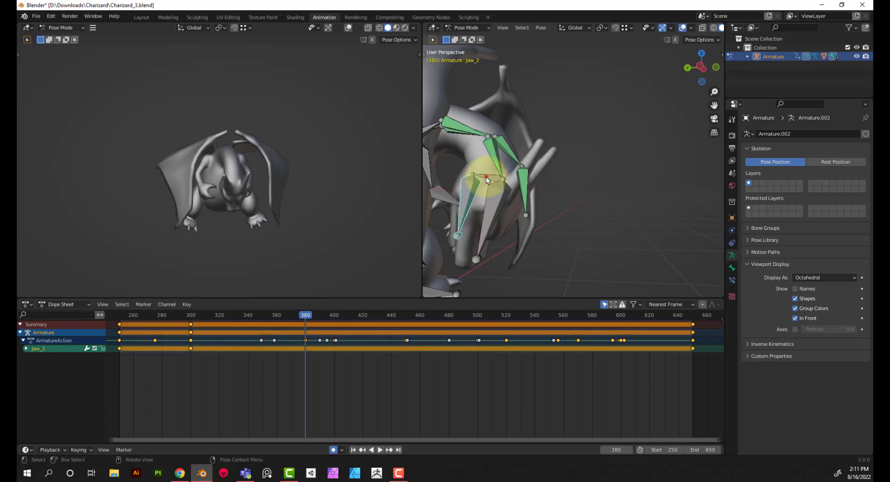
# Select the jaw base bone Jaw_1 and insert a rotation keyframe at frame 250
pyautogui.click(486, 179)
pyautogui.click(469, 182)
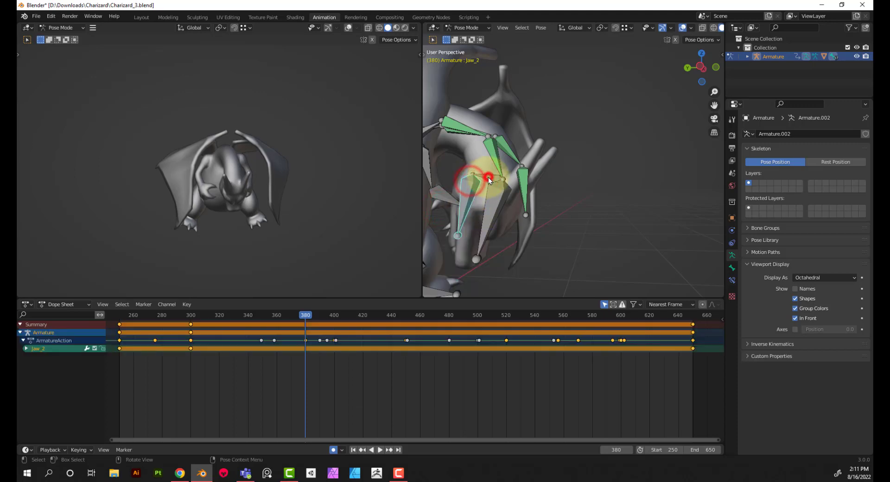
pyautogui.click(488, 179)
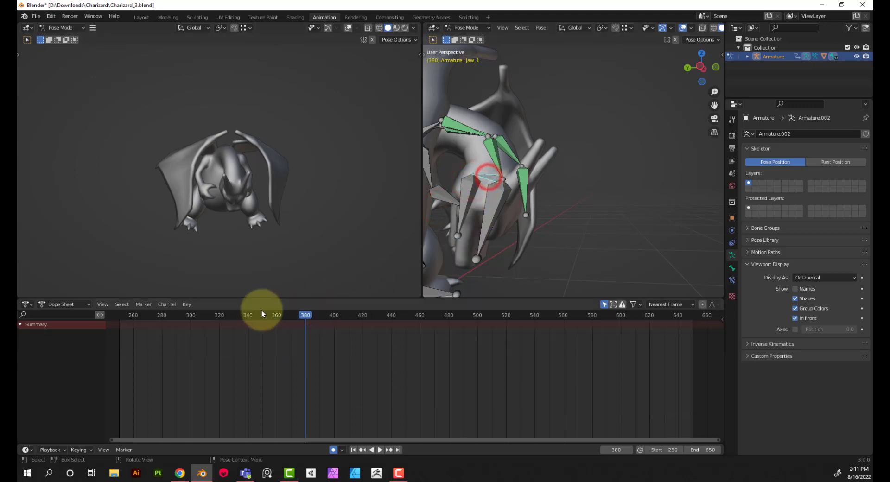
pyautogui.click(353, 450)
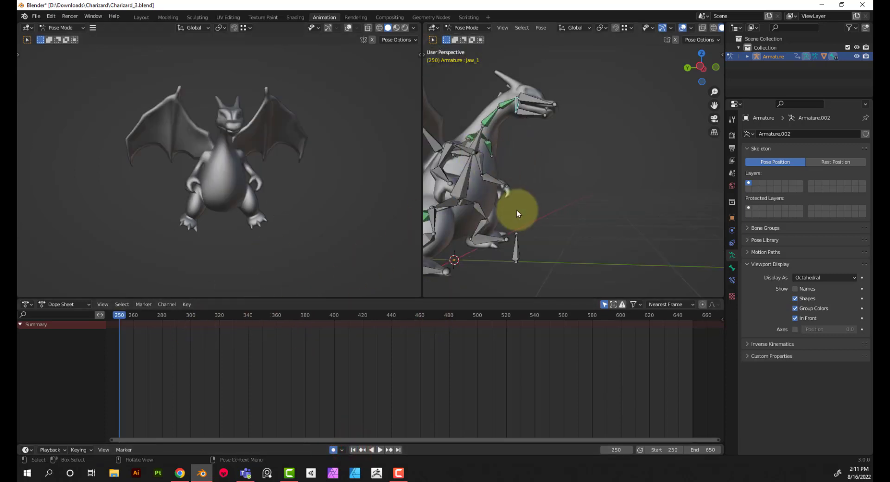
pyautogui.press('i')
pyautogui.click(530, 208)
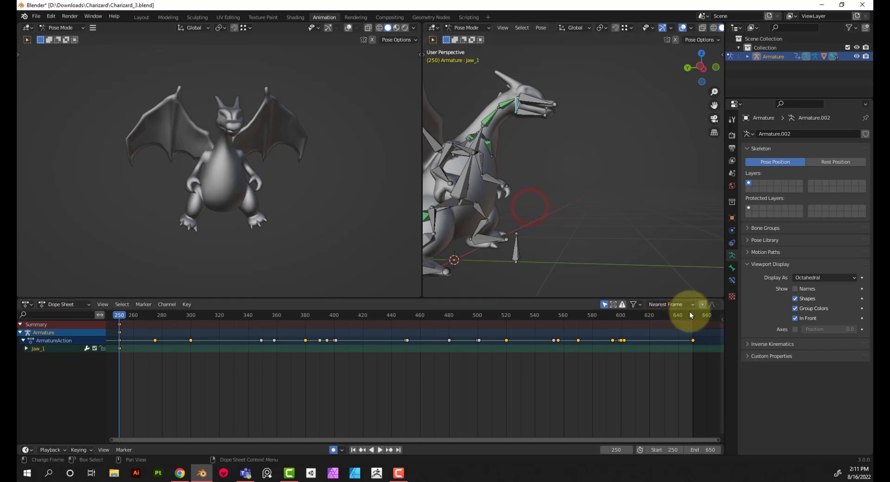
# Insert rotation keyframes for Jaw_1 at frames 650 and 300
pyautogui.moveTo(691, 316); pyautogui.dragTo(692, 317)
pyautogui.press('i')
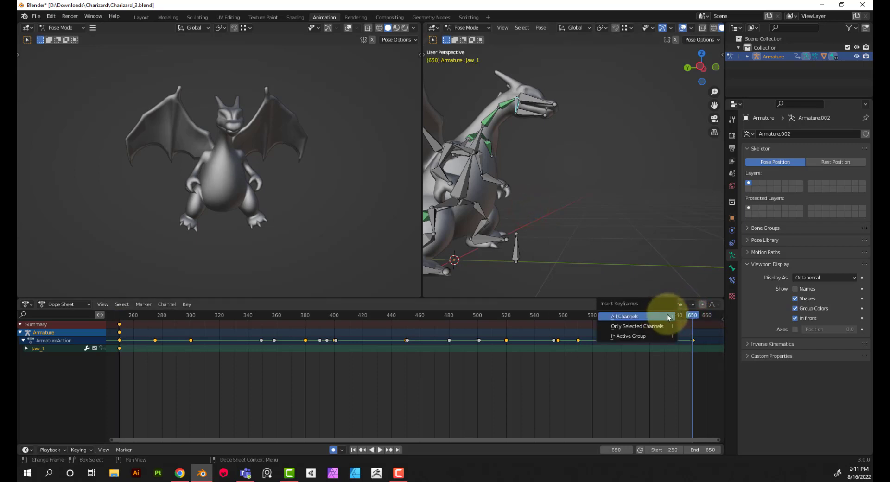
pyautogui.press('i')
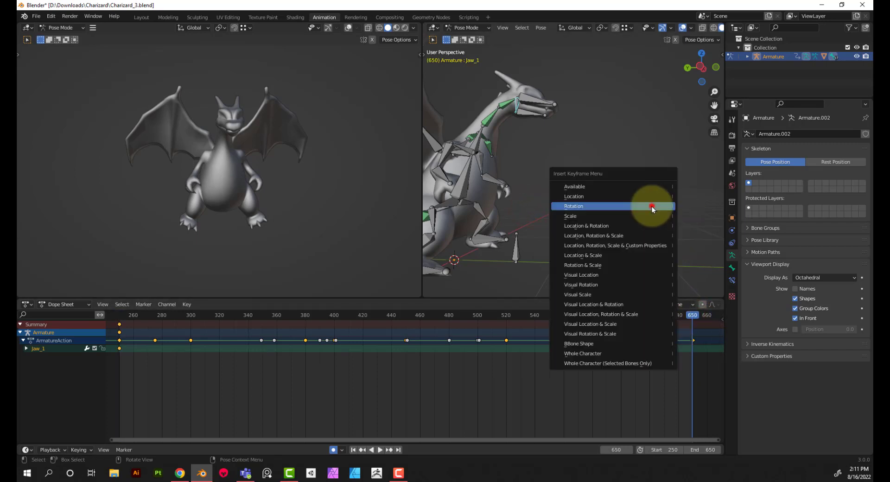
pyautogui.click(652, 206)
pyautogui.press('space')
pyautogui.click(191, 315)
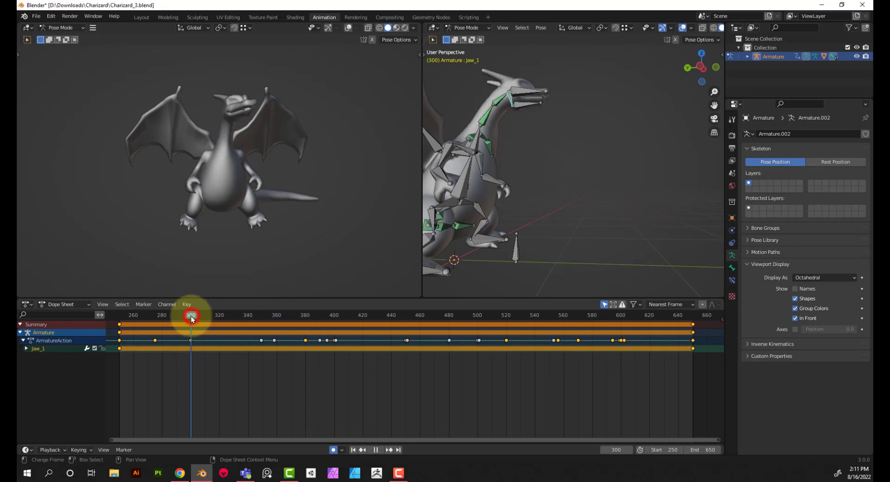
pyautogui.press('i')
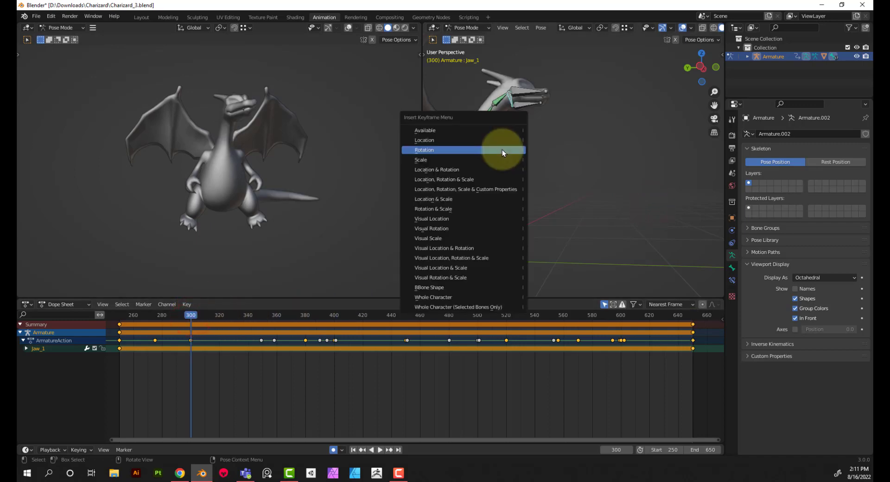
pyautogui.click(502, 149)
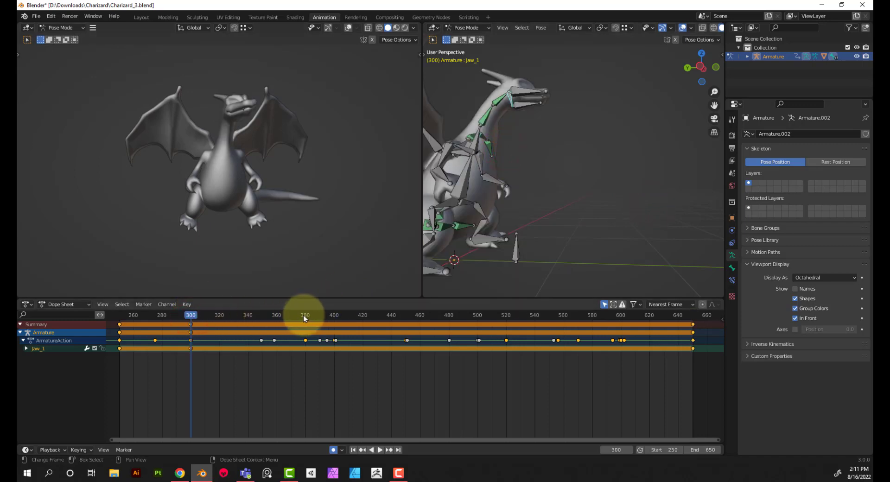
# At frame 380, close the lower jaw by rotating Jaw_1 about 9.42° around the global X axis
pyautogui.click(305, 317)
pyautogui.scroll(4, 543, 180)
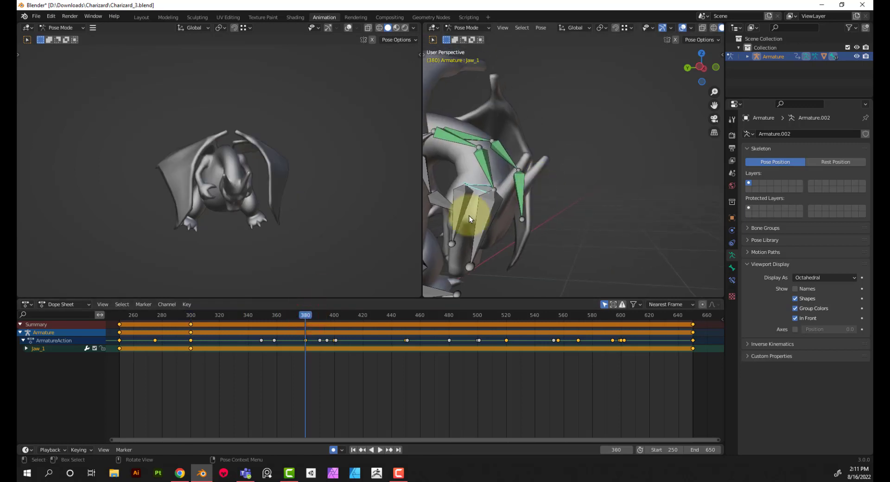
pyautogui.press('r')
pyautogui.press('x')
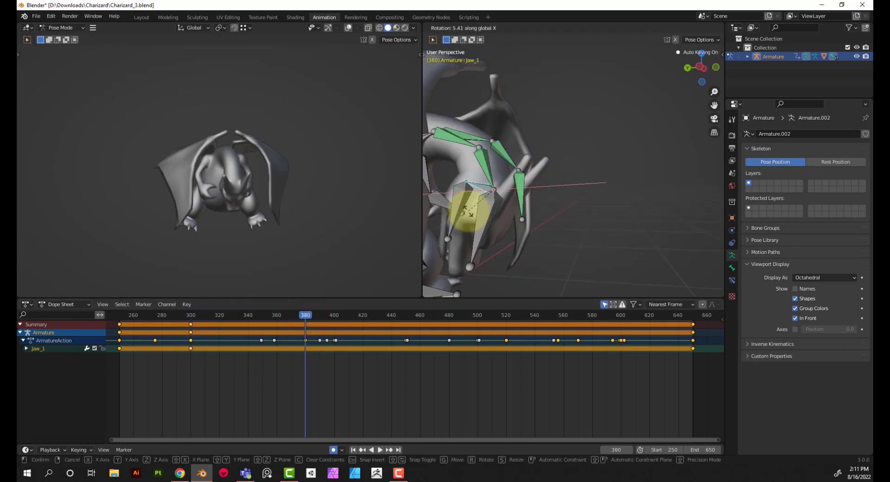
pyautogui.click(467, 209)
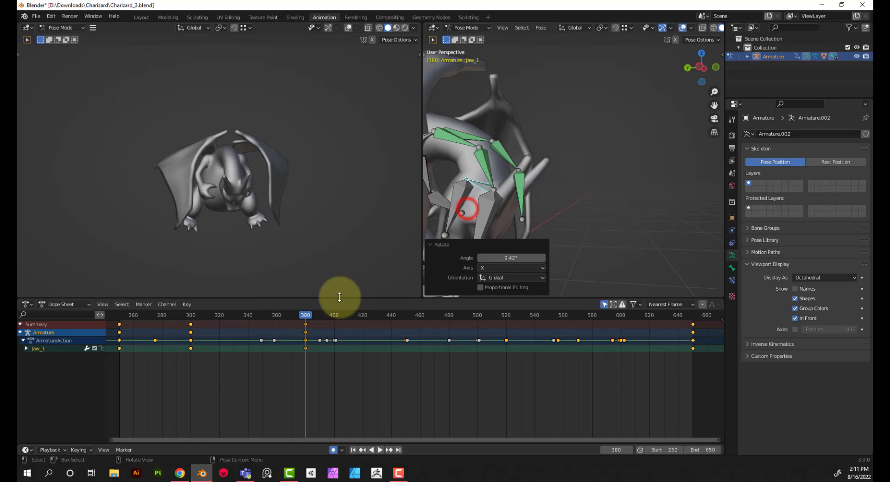
# Move the animation to frame 400 and bring the raised head and jaw bones into view
pyautogui.click(306, 317)
pyautogui.press('space')
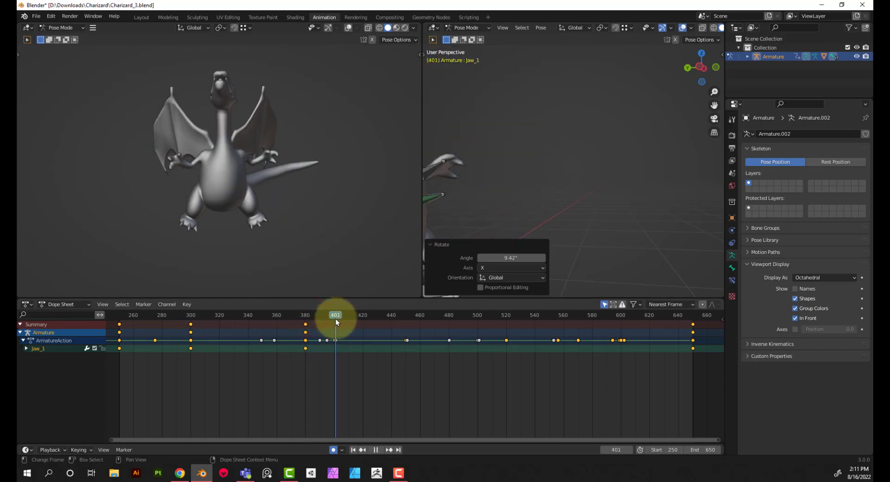
pyautogui.moveTo(335, 319); pyautogui.dragTo(334, 319)
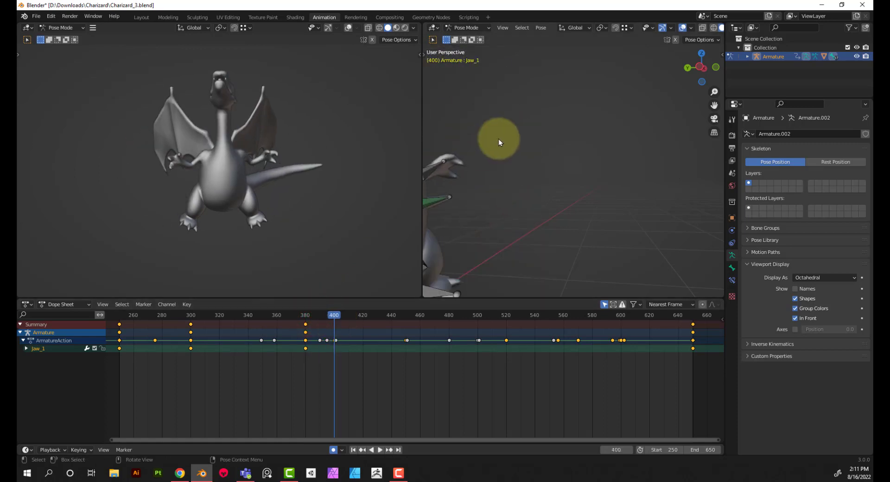
pyautogui.scroll(-2, 505, 141)
pyautogui.moveTo(511, 143); pyautogui.dragTo(560, 168, button='middle')
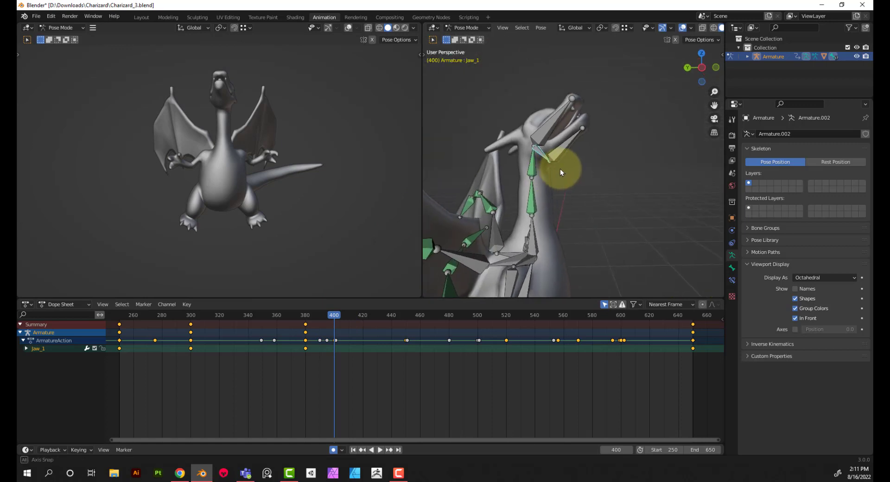
# Try opening the jaw by rotating Jaw_1 about 29.6° around global X, inspect the mouth up close, and undo the rotation
pyautogui.press('r')
pyautogui.press('x')
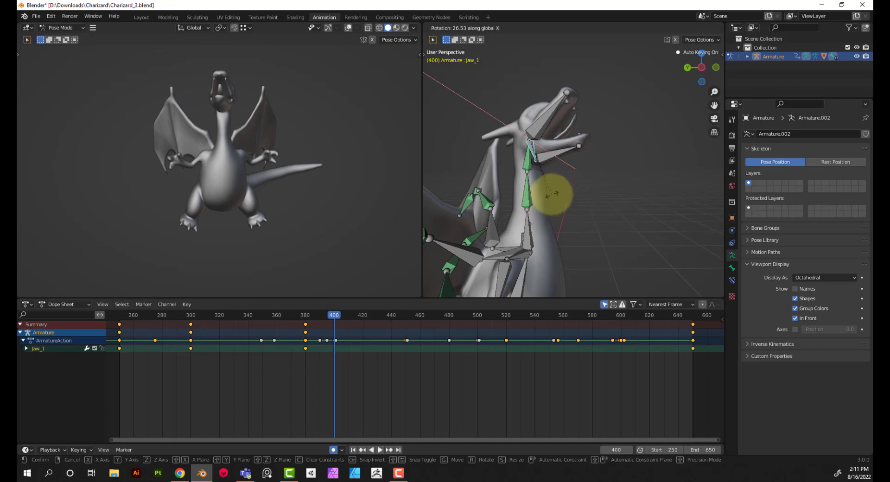
pyautogui.click(551, 200)
pyautogui.scroll(6, 209, 105)
pyautogui.moveTo(227, 129); pyautogui.dragTo(275, 159, button='middle')
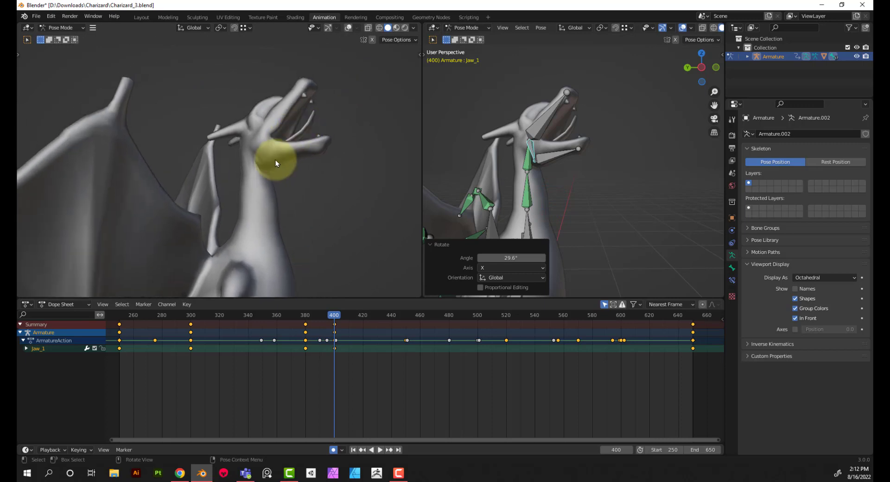
pyautogui.hotkey('ctrl', 'z')
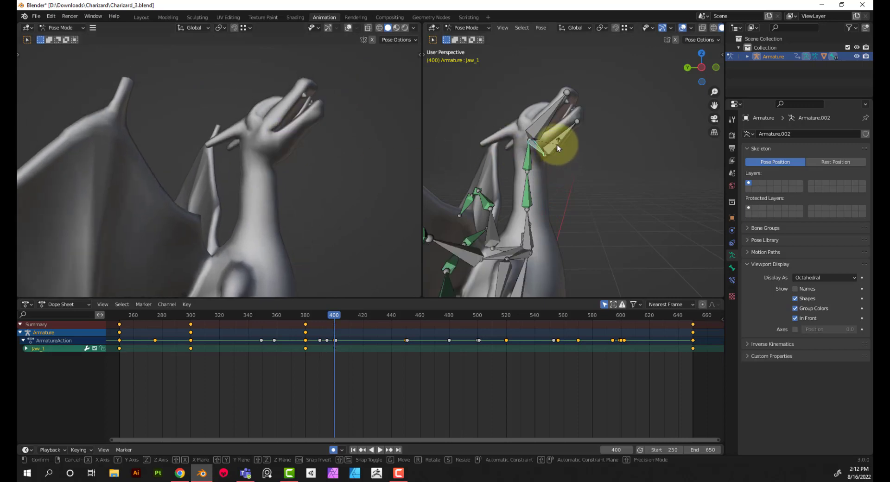
# Open the mouth at frame 400 by rotating Jaw_1 about 23.1° around the global X axis
pyautogui.press('r')
pyautogui.press('x')
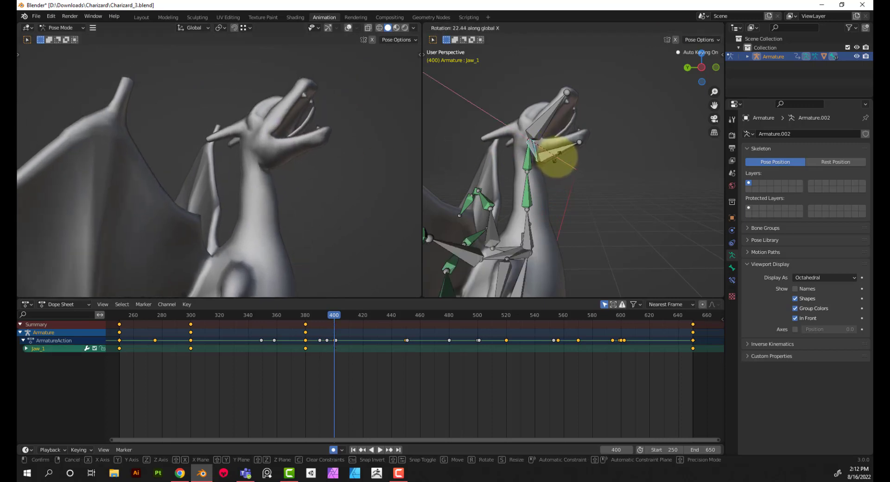
pyautogui.click(556, 158)
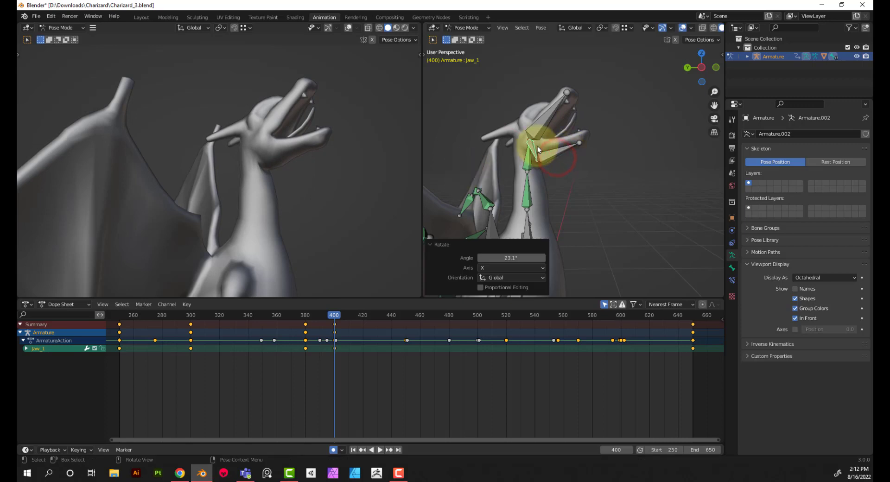
# Copy Jaw_1's frame 380 keyframe to frame 520
pyautogui.click(305, 324)
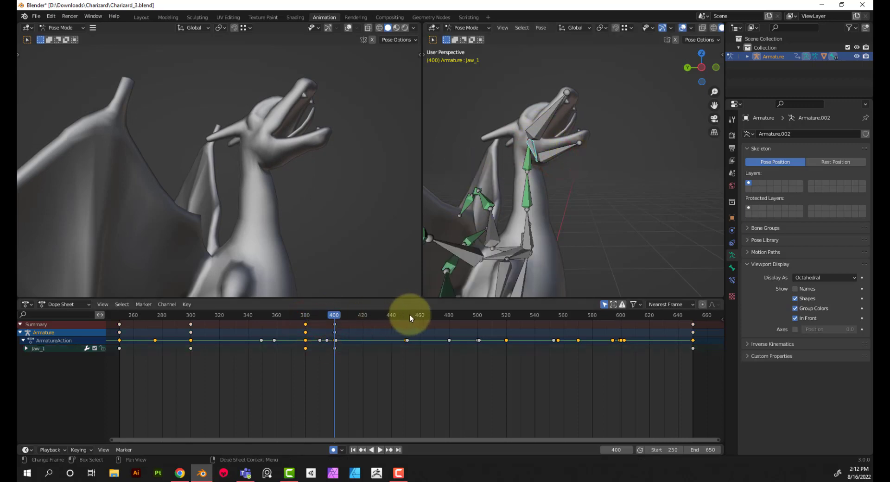
pyautogui.click(507, 316)
pyautogui.hotkey('ctrl', 'v')
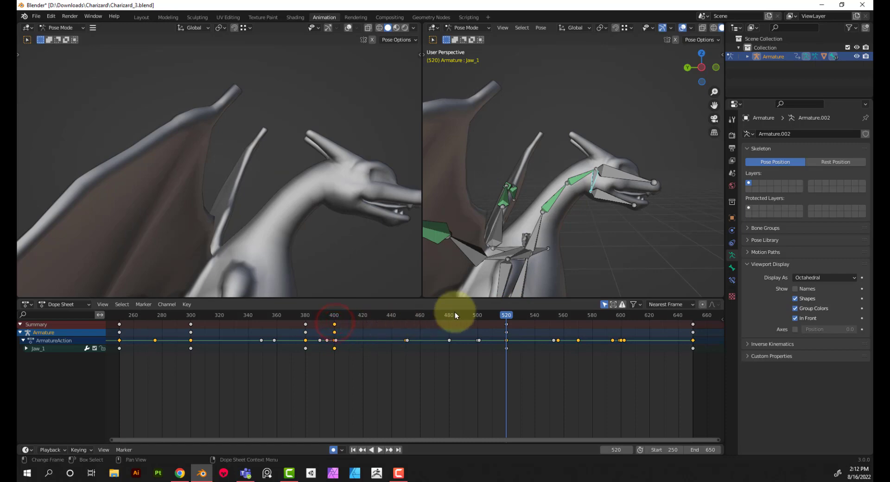
# Copy Jaw_1's open-mouth keyframe from frame 400 to frame 480
pyautogui.click(477, 316)
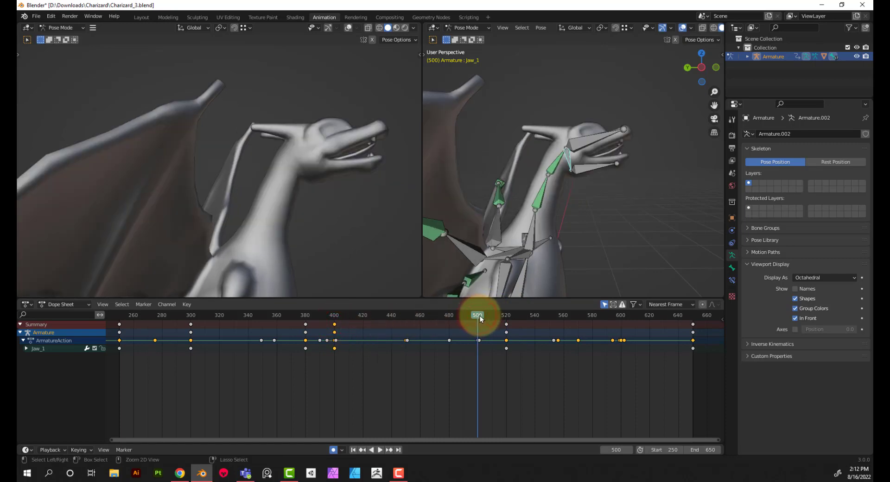
pyautogui.hotkey('ctrl', 'v')
pyautogui.moveTo(477, 315); pyautogui.dragTo(450, 335)
pyautogui.press('space')
# Move Jaw_1's closed-mouth keyframe from frame 520 to frame 500 and scrub forward to check the mouth closing
pyautogui.click(505, 324)
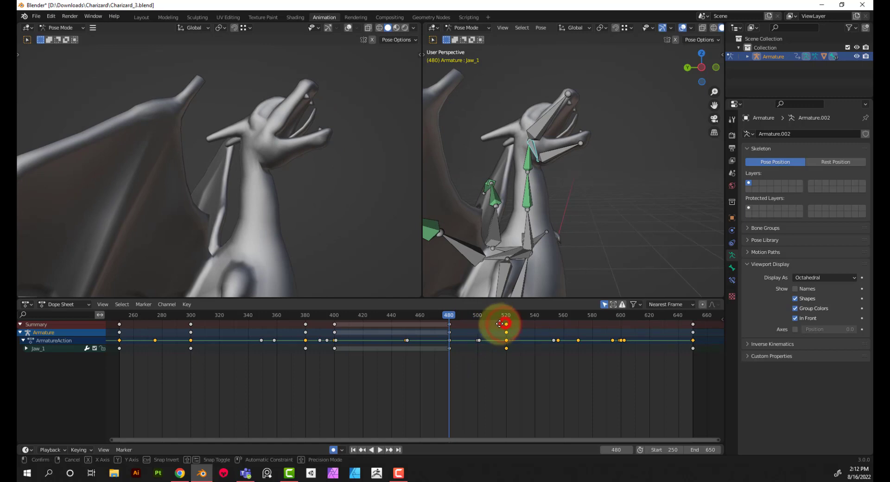
pyautogui.moveTo(499, 323); pyautogui.dragTo(660, 349)
# Play back the animation with the whole body in view to review the jaw movement
pyautogui.scroll(-5, 302, 213)
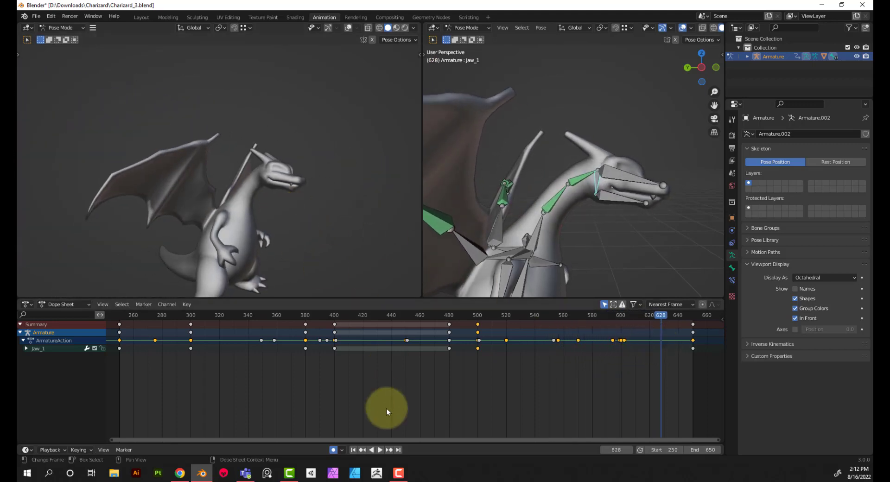
pyautogui.click(379, 450)
pyautogui.moveTo(316, 250); pyautogui.dragTo(250, 190, button='middle')
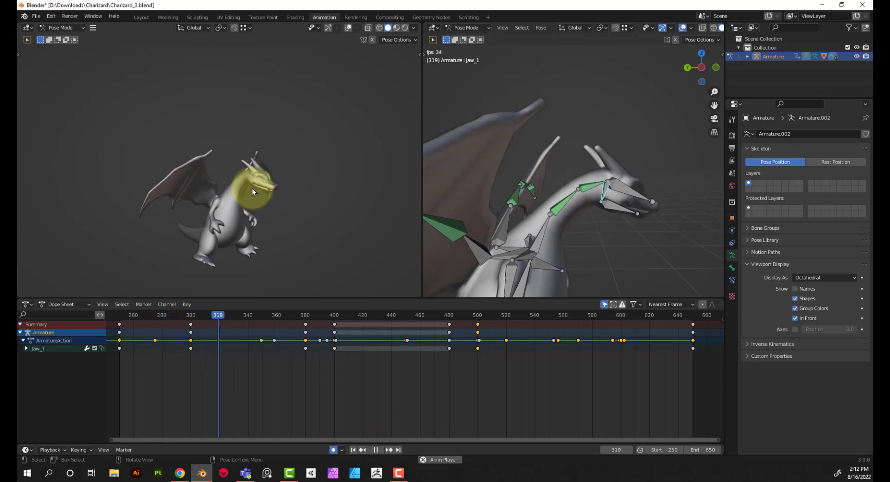